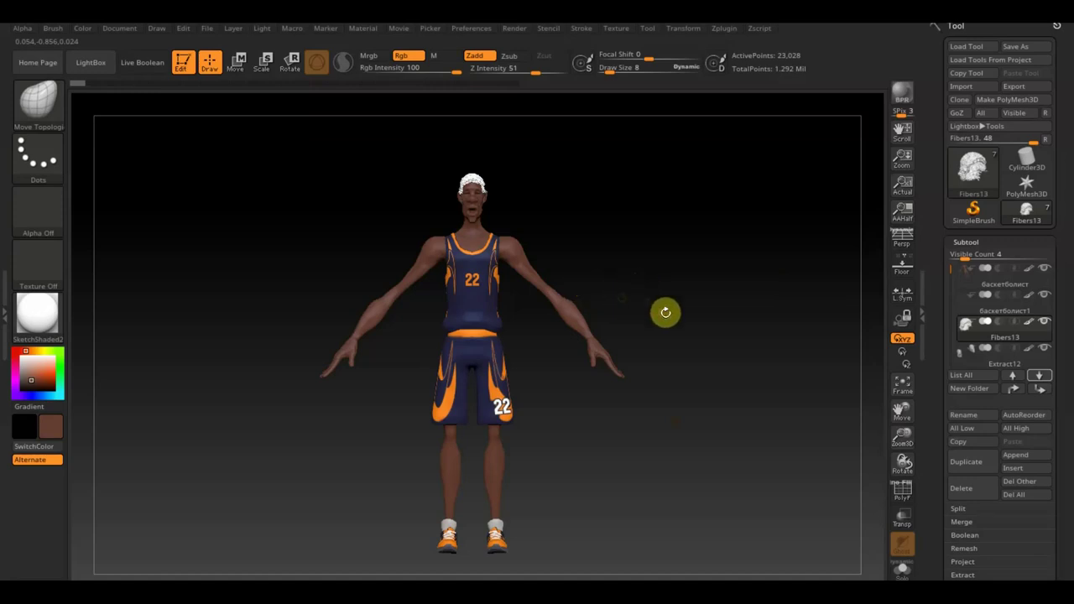
Step: Delete the white hair fiber subtool, leaving a bald head at 1.269 Mil points
{"action": "mouse_move", "coordinate": [628, 310]}
{"action": "left_mouse_down"}
{"action": "mouse_move", "coordinate": [689, 311]}
{"action": "mouse_move", "coordinate": [617, 309]}
{"action": "mouse_move", "coordinate": [642, 317]}
{"action": "left_mouse_up"}
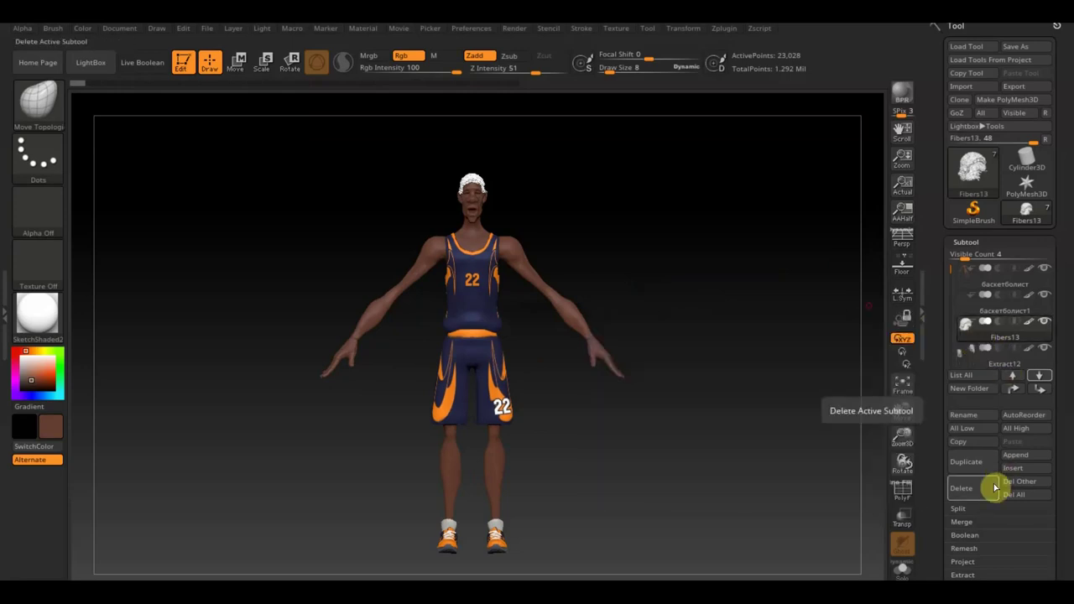
{"action": "left_click", "coordinate": [961, 488]}
{"action": "left_click", "coordinate": [841, 522]}
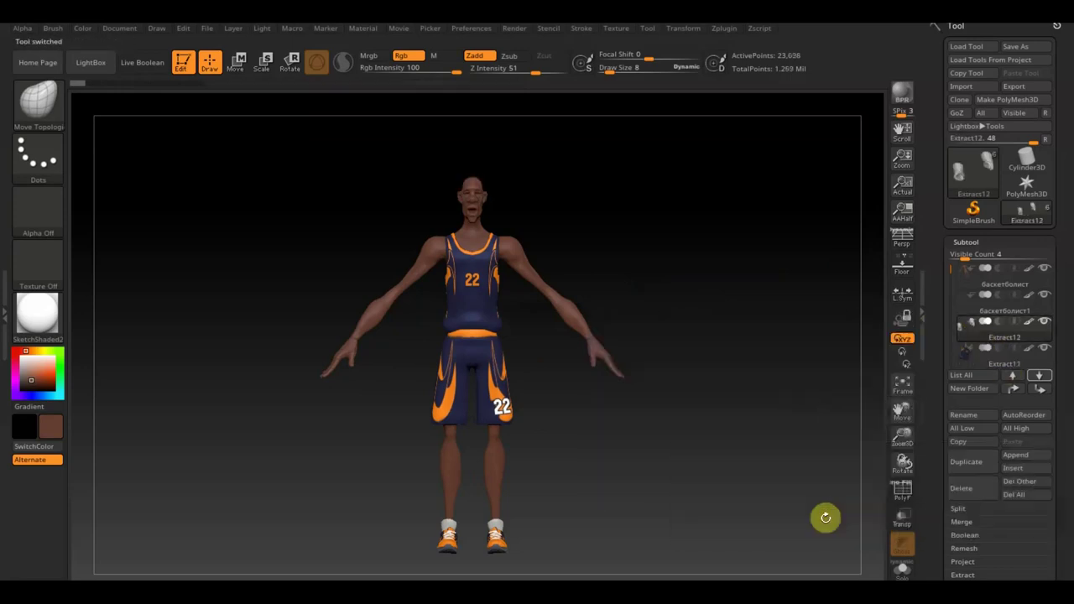
{"action": "mouse_move", "coordinate": [671, 354]}
{"action": "left_mouse_down"}
{"action": "mouse_move", "coordinate": [681, 340]}
{"action": "mouse_move", "coordinate": [750, 355]}
{"action": "left_mouse_up"}
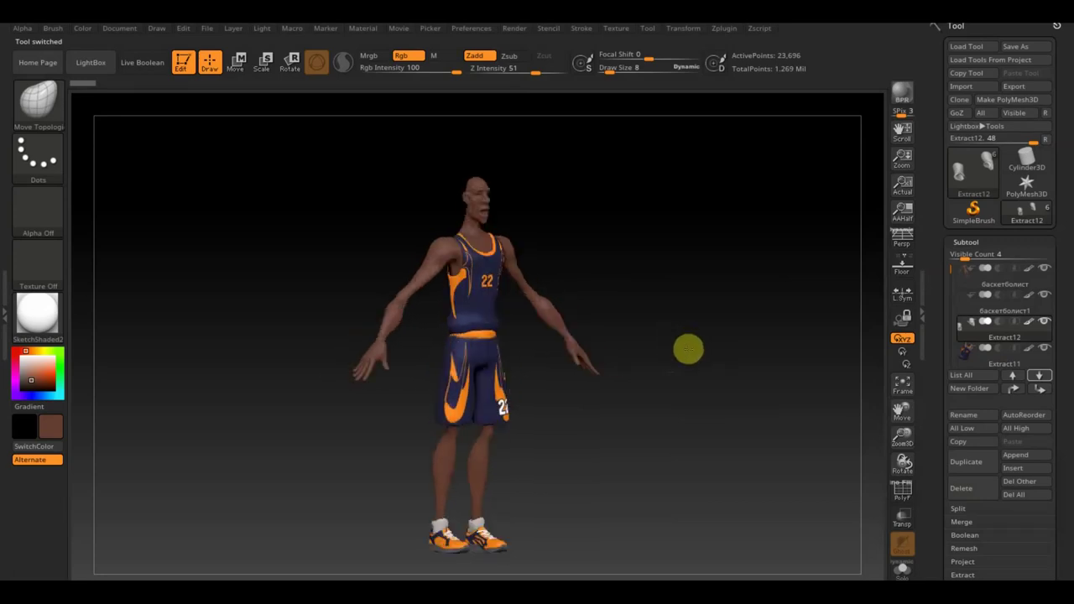
{"action": "left_click_drag", "start_coordinate": [638, 287], "coordinate": [668, 506], "text": "alt"}
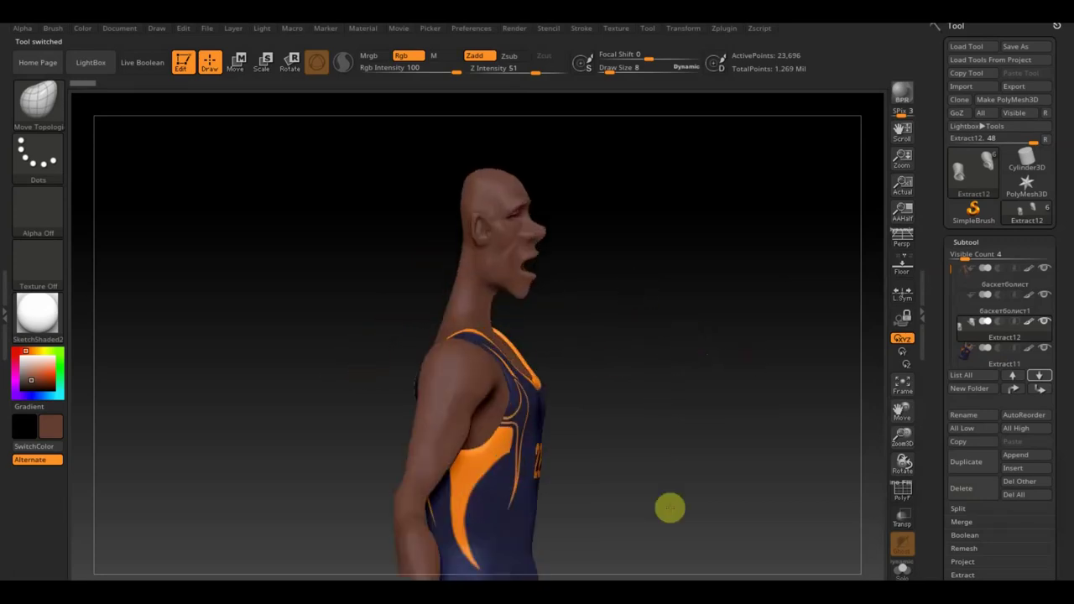
{"action": "mouse_move", "coordinate": [607, 278]}
{"action": "left_mouse_down"}
{"action": "mouse_move", "coordinate": [684, 375]}
{"action": "mouse_move", "coordinate": [714, 302]}
{"action": "left_mouse_up"}
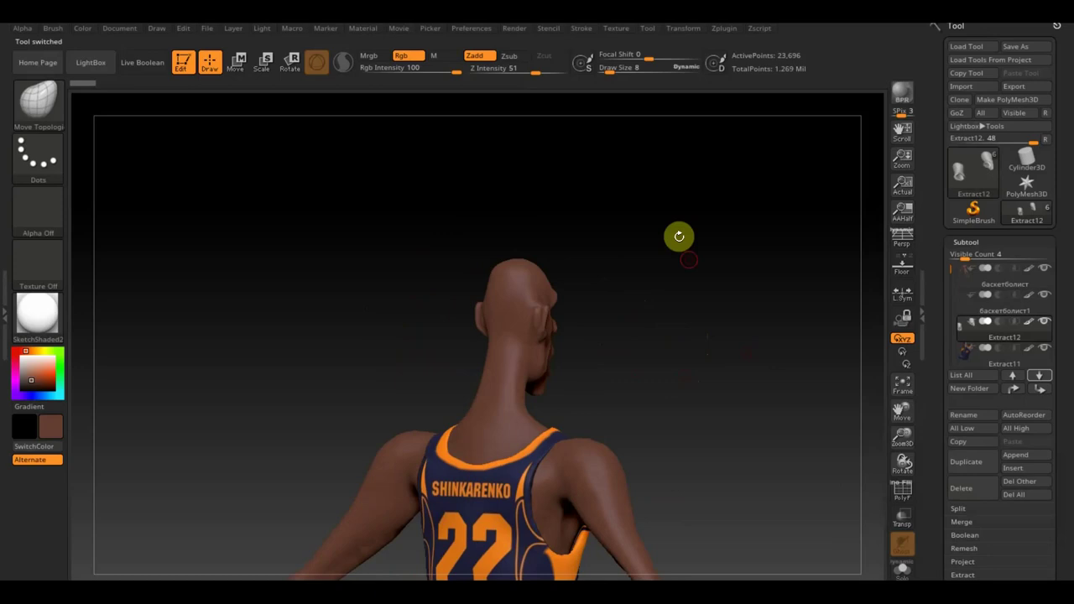
Step: Select the body subtool and MaskPen-paint a buzz-cut hair region over the head's top and back
{"action": "key", "text": "n"}
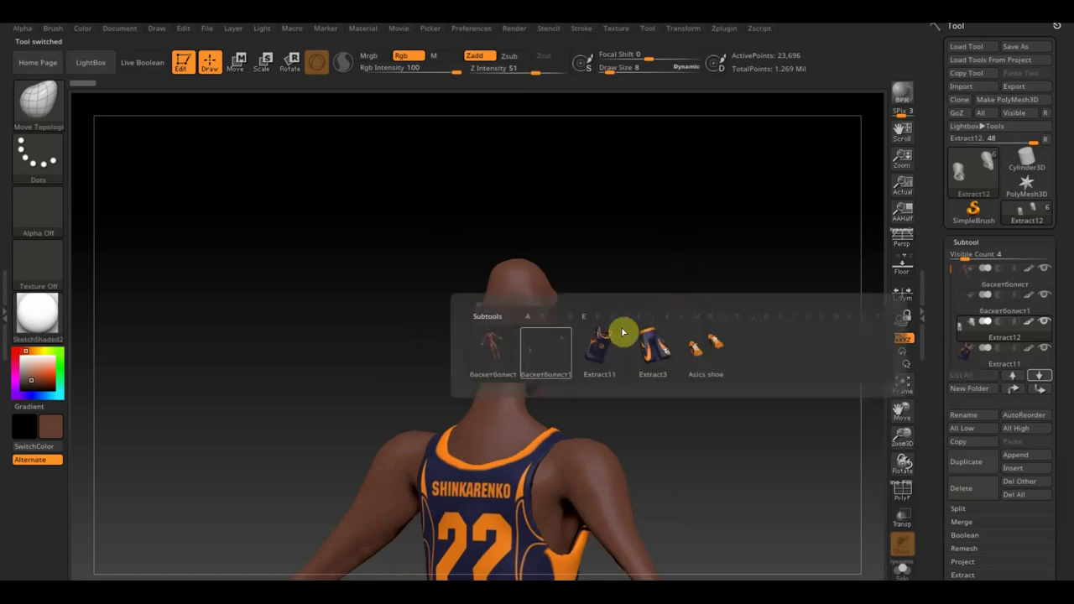
{"action": "left_click", "coordinate": [499, 351]}
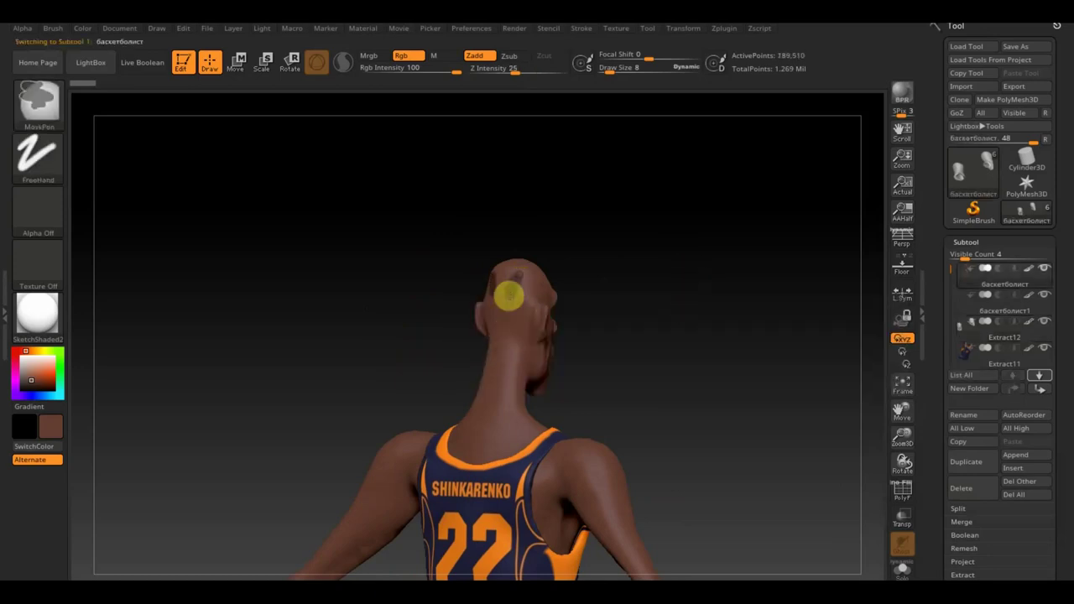
{"action": "left_click_drag", "start_coordinate": [507, 280], "coordinate": [500, 303]}
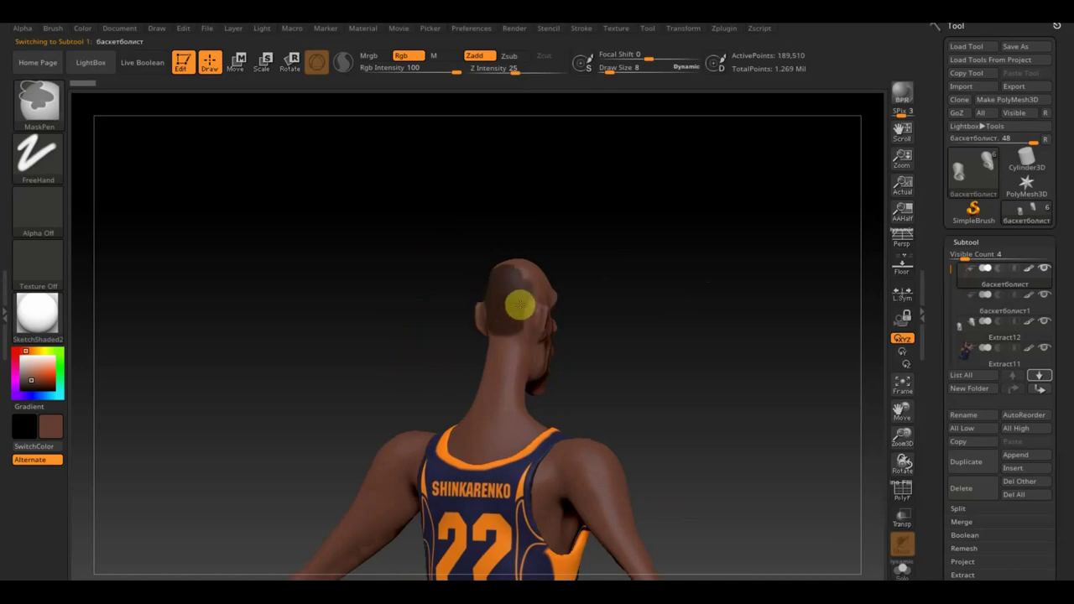
{"action": "left_click_drag", "start_coordinate": [601, 259], "coordinate": [539, 290]}
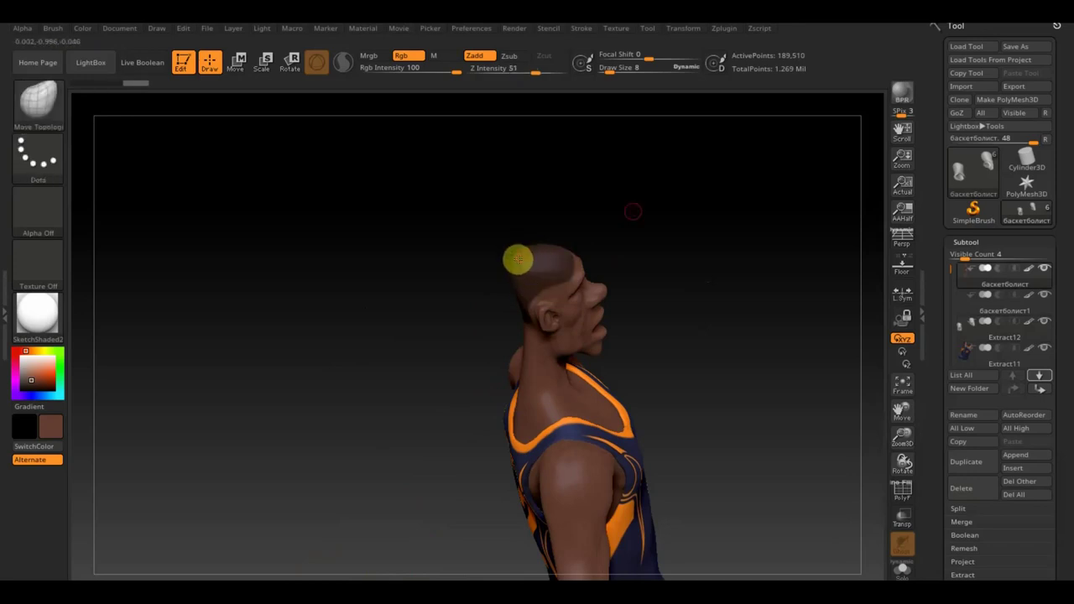
{"action": "left_click_drag", "start_coordinate": [632, 211], "coordinate": [578, 252]}
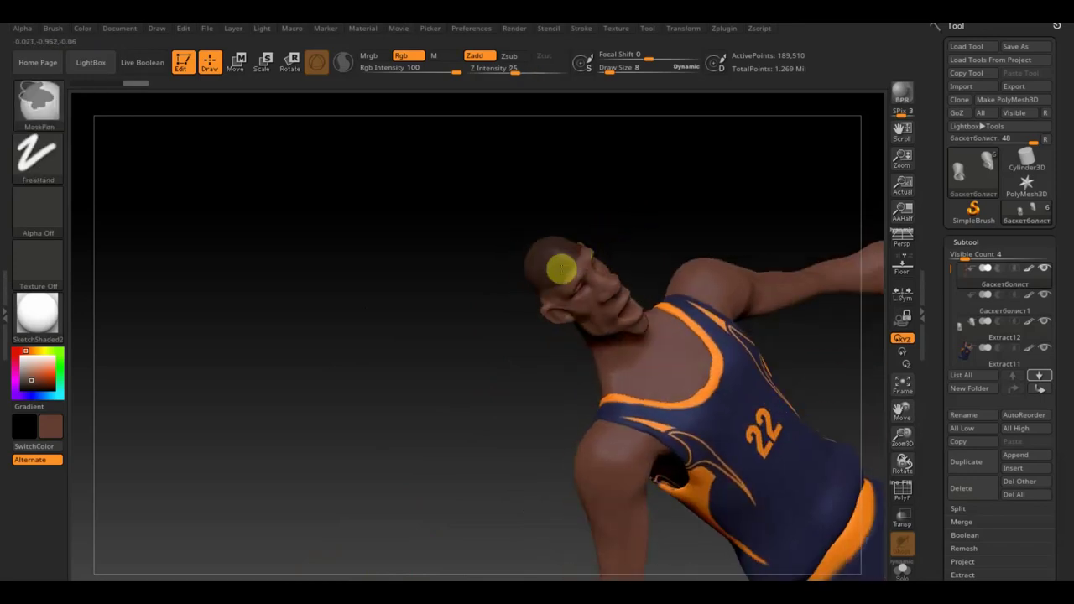
{"action": "left_click_drag", "start_coordinate": [635, 223], "coordinate": [607, 256]}
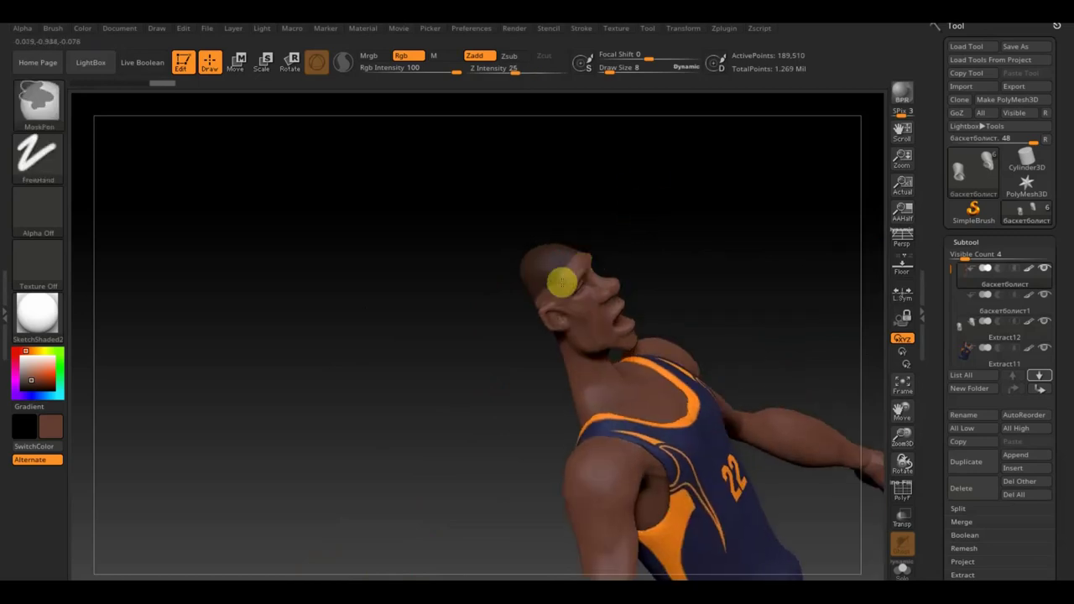
{"action": "left_click_drag", "start_coordinate": [666, 243], "coordinate": [700, 180]}
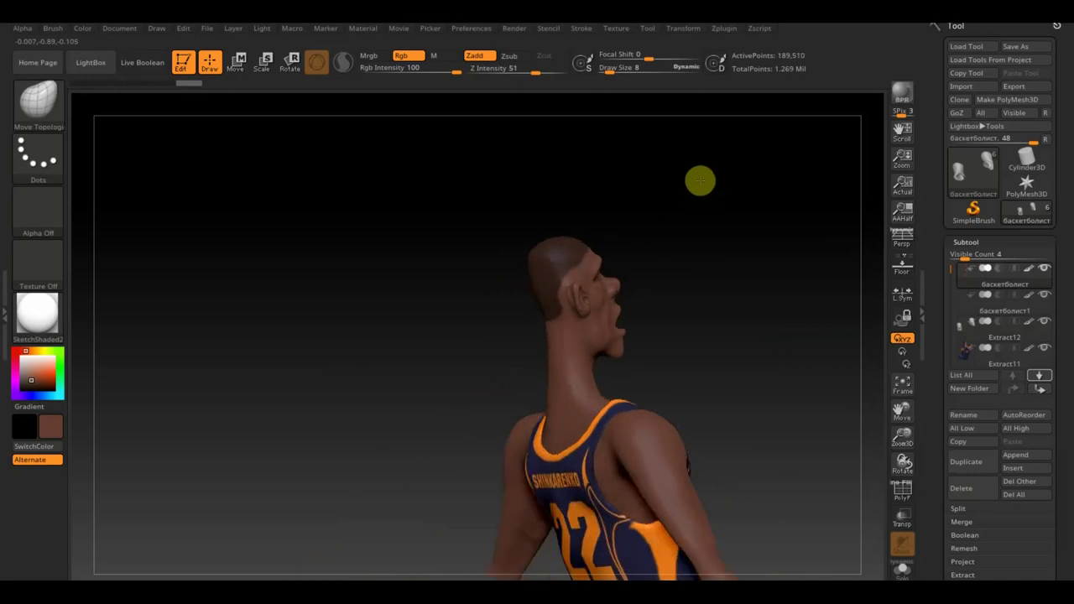
{"action": "mouse_move", "coordinate": [696, 234]}
{"action": "left_mouse_down"}
{"action": "mouse_move", "coordinate": [707, 240]}
{"action": "mouse_move", "coordinate": [666, 252]}
{"action": "left_mouse_up"}
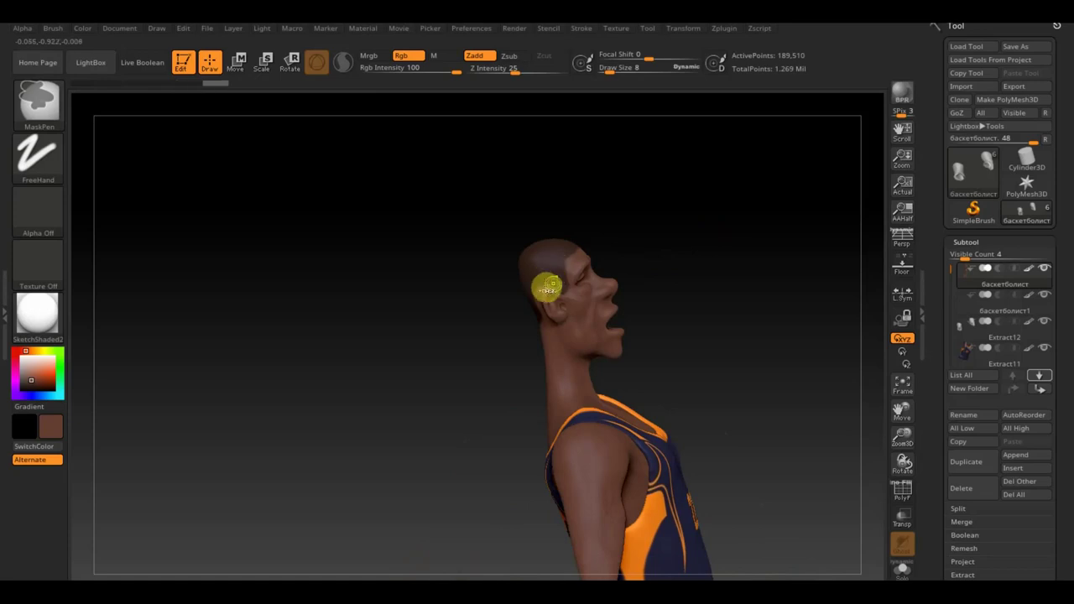
{"action": "mouse_move", "coordinate": [664, 243]}
{"action": "left_mouse_down"}
{"action": "mouse_move", "coordinate": [607, 283]}
{"action": "mouse_move", "coordinate": [638, 297]}
{"action": "mouse_move", "coordinate": [664, 285]}
{"action": "mouse_move", "coordinate": [662, 247]}
{"action": "mouse_move", "coordinate": [703, 363]}
{"action": "mouse_move", "coordinate": [680, 364]}
{"action": "left_mouse_up"}
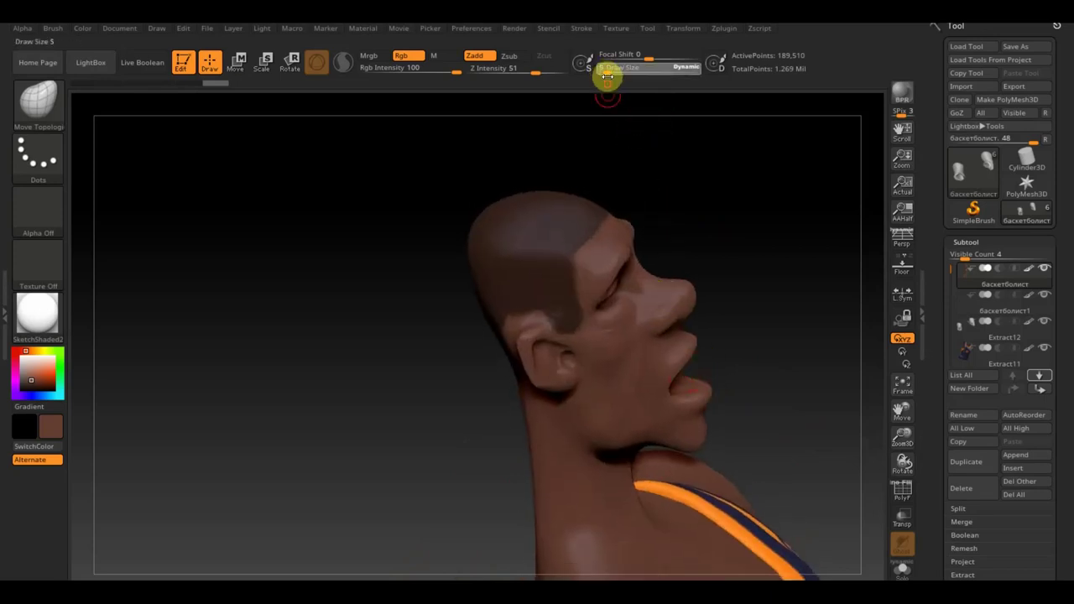
Step: Clean up the mask along the nape, temples and sideburn, then invert it so only the scalp is free
{"action": "key", "text": "ctrl"}
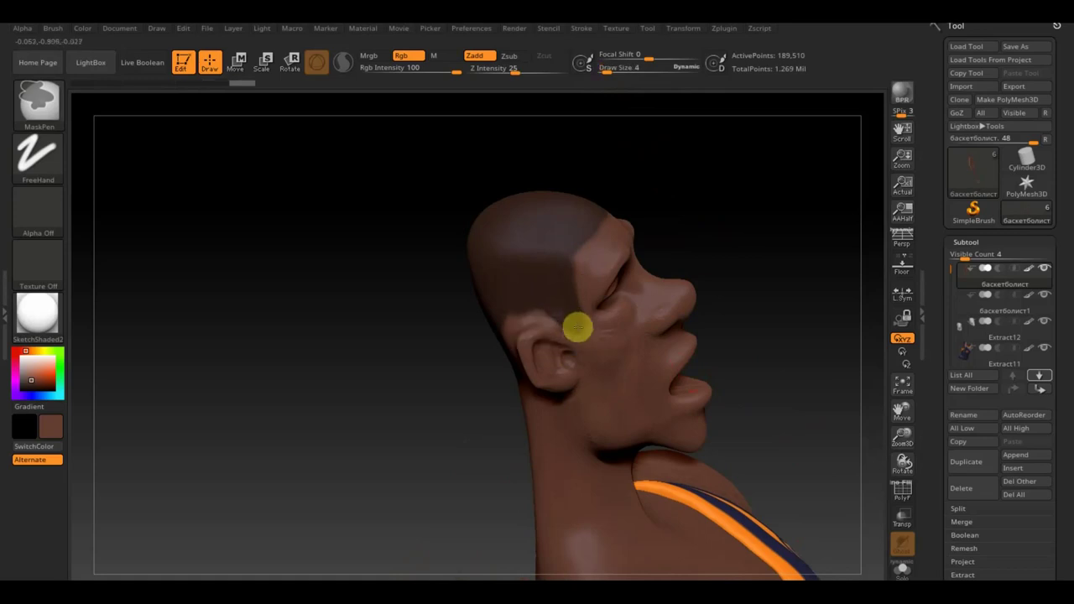
{"action": "mouse_move", "coordinate": [714, 228]}
{"action": "left_mouse_down"}
{"action": "mouse_move", "coordinate": [766, 164]}
{"action": "mouse_move", "coordinate": [813, 175]}
{"action": "mouse_move", "coordinate": [522, 290]}
{"action": "mouse_move", "coordinate": [696, 254]}
{"action": "left_mouse_up"}
{"action": "key", "text": "ctrl"}
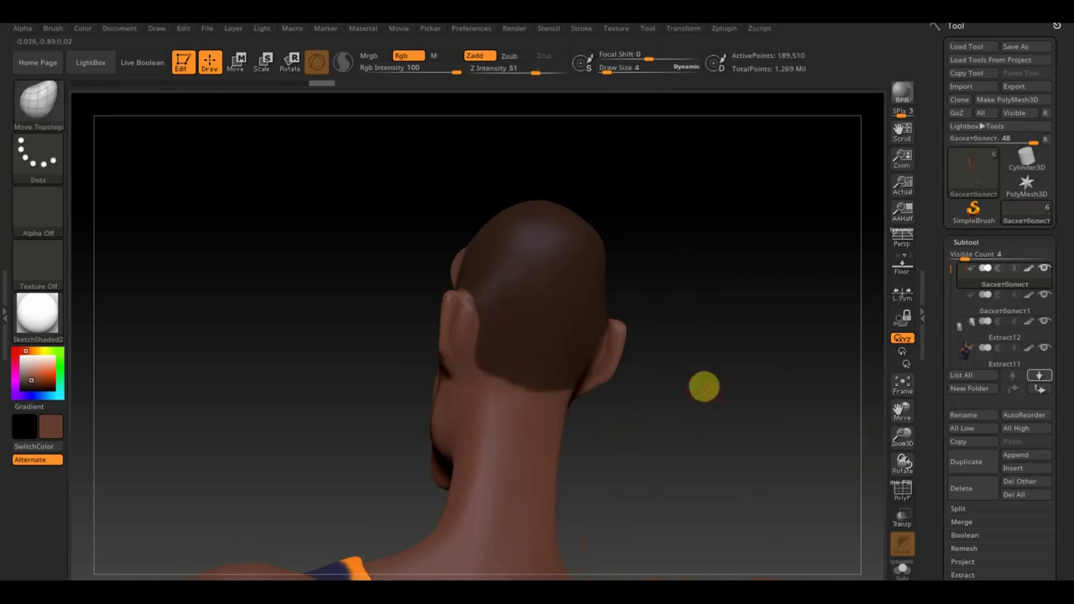
{"action": "left_click_drag", "start_coordinate": [704, 387], "coordinate": [660, 395]}
{"action": "key", "text": "ctrl"}
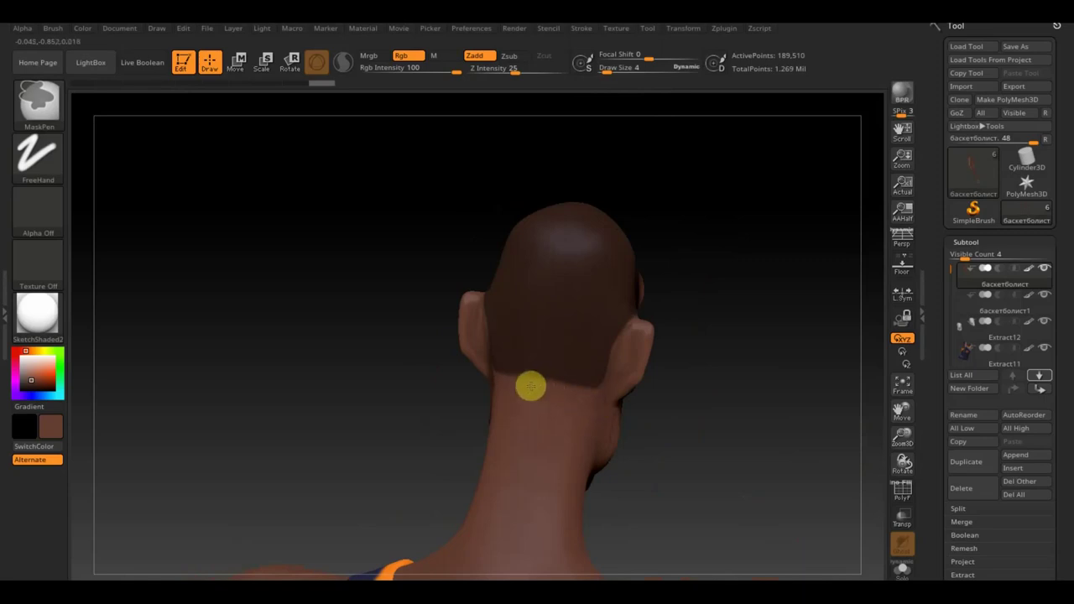
{"action": "mouse_move", "coordinate": [714, 333]}
{"action": "left_mouse_down"}
{"action": "mouse_move", "coordinate": [678, 310]}
{"action": "mouse_move", "coordinate": [619, 304]}
{"action": "mouse_move", "coordinate": [633, 331]}
{"action": "left_mouse_up"}
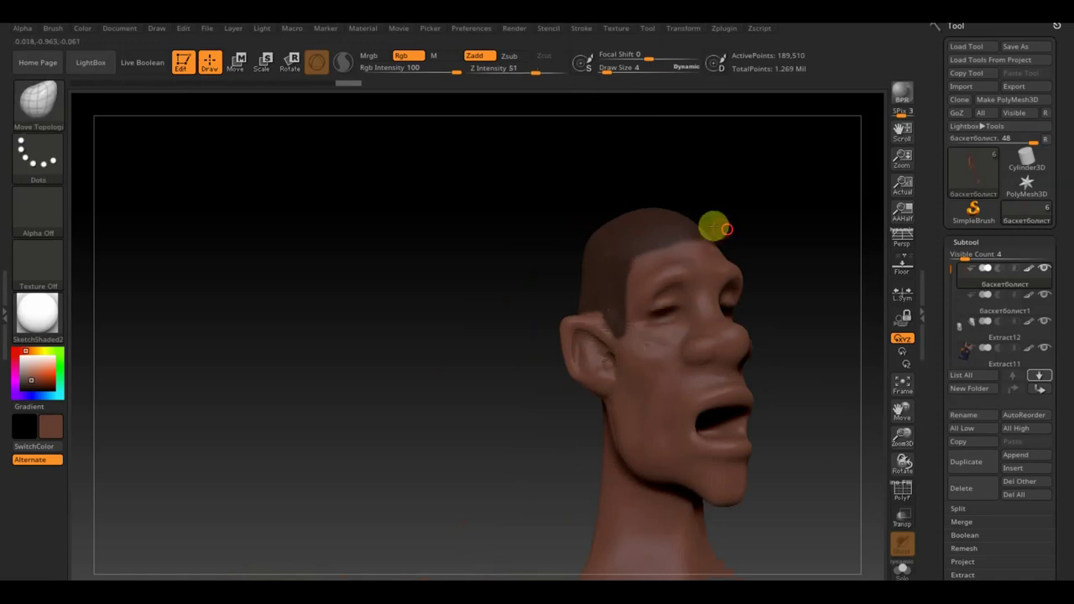
{"action": "left_click_drag", "start_coordinate": [712, 226], "coordinate": [749, 247]}
{"action": "mouse_move", "coordinate": [635, 261]}
{"action": "left_mouse_down"}
{"action": "mouse_move", "coordinate": [736, 262]}
{"action": "mouse_move", "coordinate": [714, 293]}
{"action": "mouse_move", "coordinate": [758, 214]}
{"action": "mouse_move", "coordinate": [724, 242]}
{"action": "mouse_move", "coordinate": [758, 234]}
{"action": "left_mouse_up"}
{"action": "key", "text": "ctrl"}
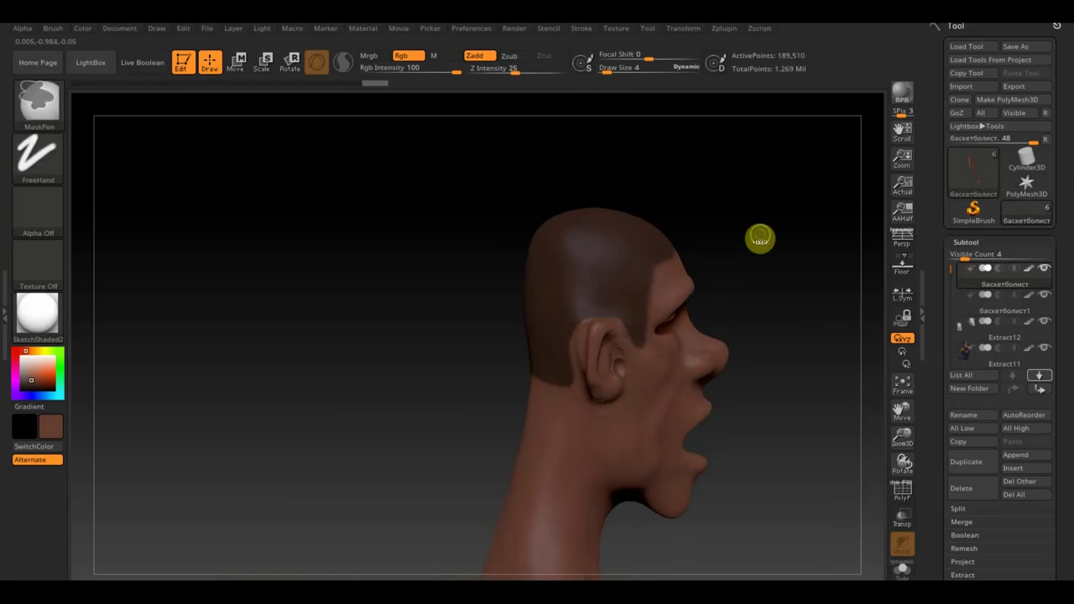
{"action": "left_click", "coordinate": [760, 240], "text": "ctrl"}
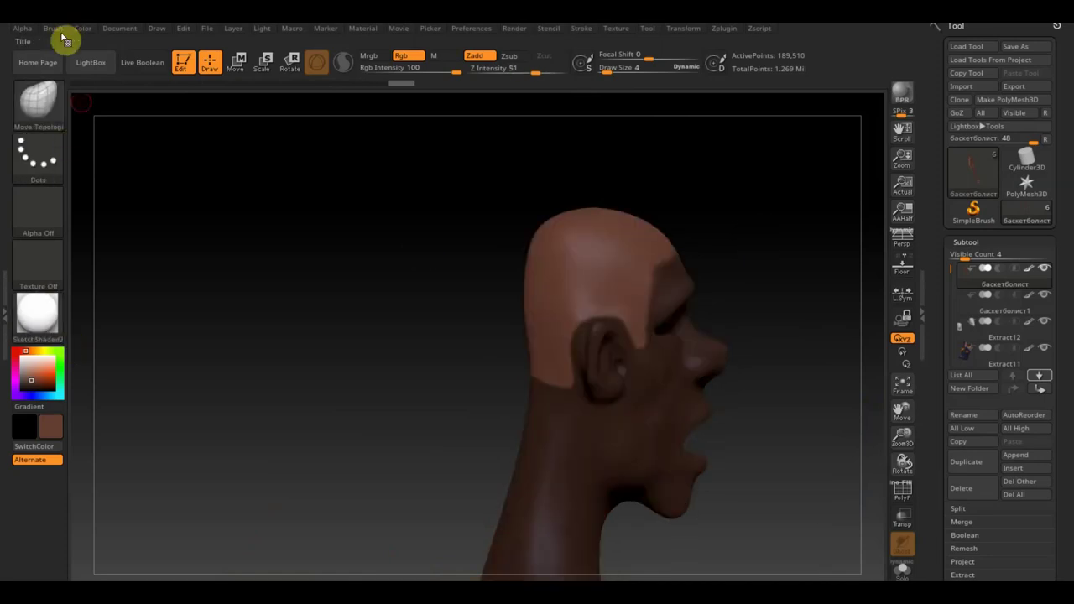
Step: Pick the Standard brush, Alpha 08 as its alpha, and the DragRect stroke
{"action": "left_click", "coordinate": [37, 100]}
{"action": "left_click", "coordinate": [430, 121]}
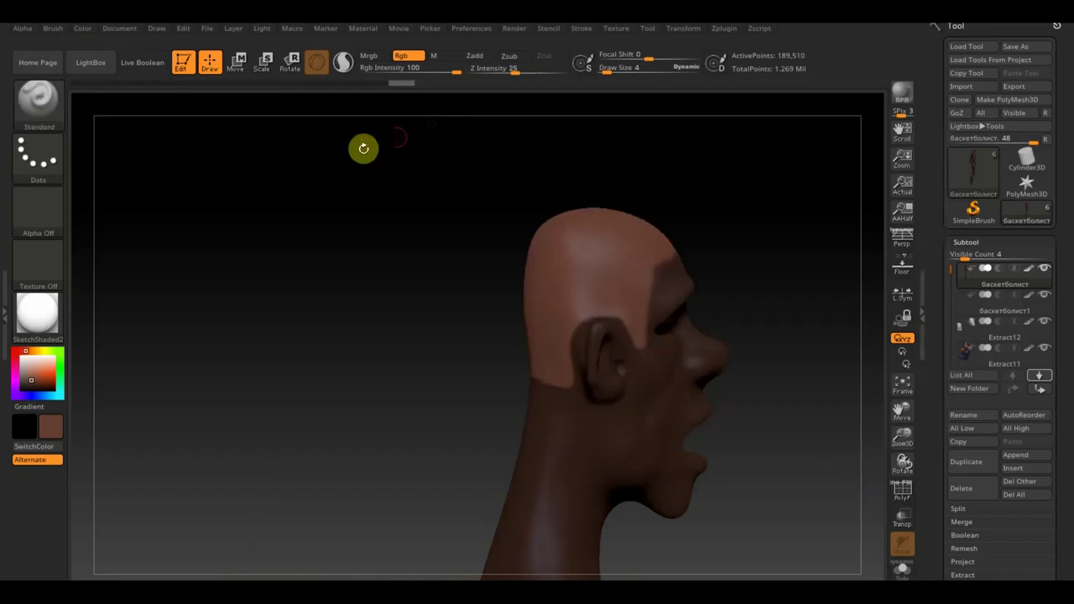
{"action": "left_click", "coordinate": [49, 210]}
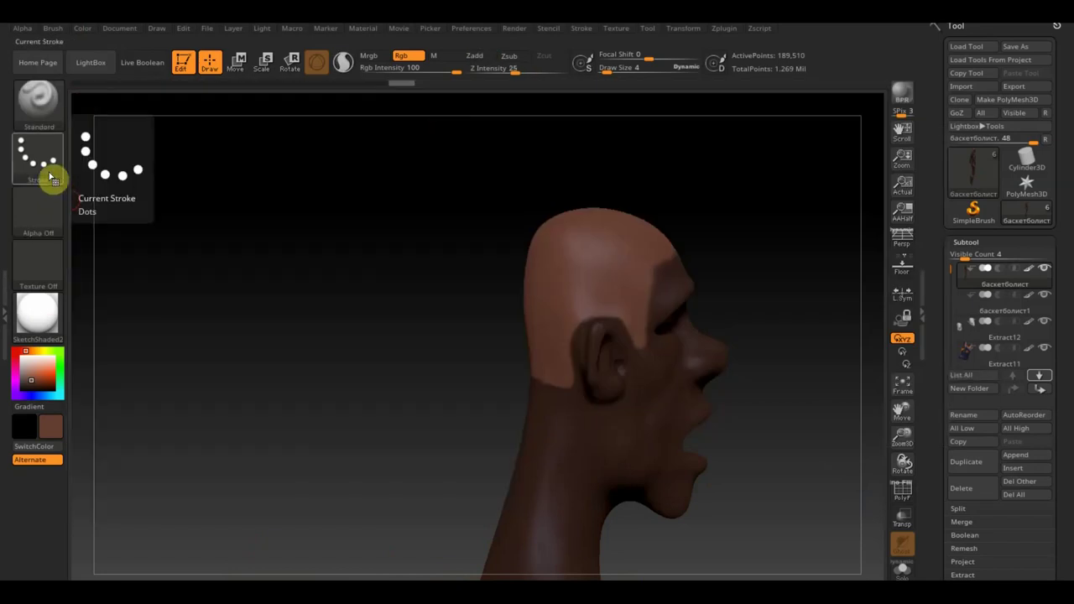
{"action": "left_click", "coordinate": [48, 210]}
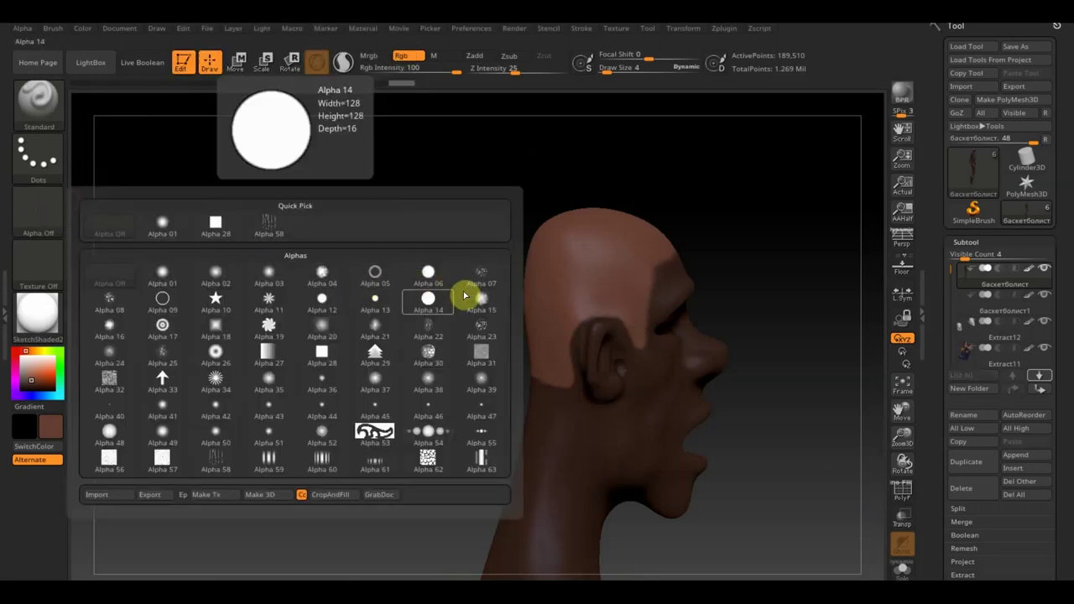
{"action": "left_click", "coordinate": [114, 306]}
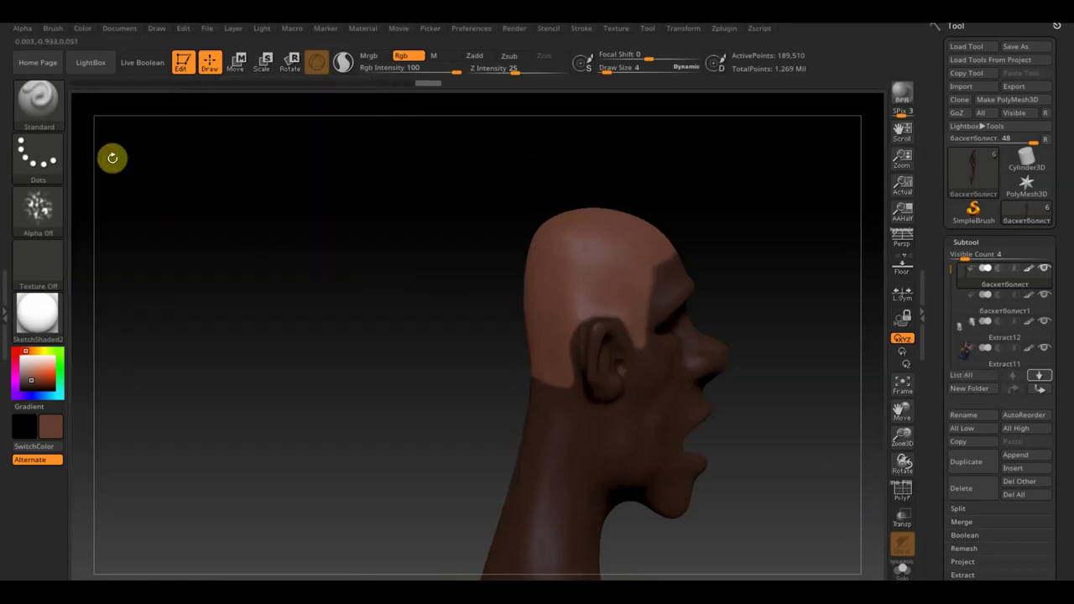
{"action": "left_click", "coordinate": [53, 172]}
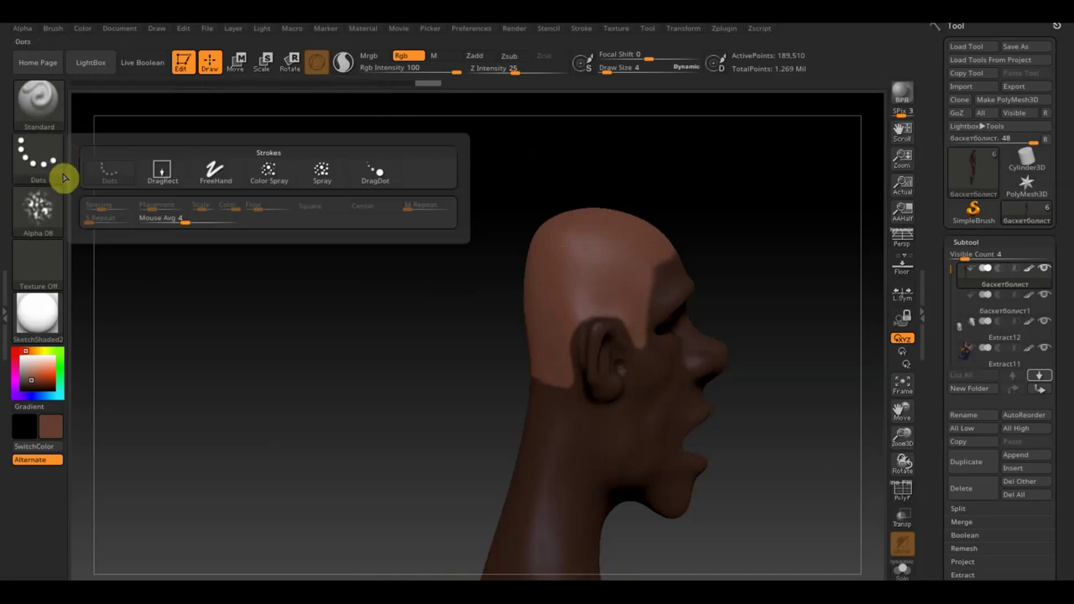
{"action": "left_click", "coordinate": [165, 172]}
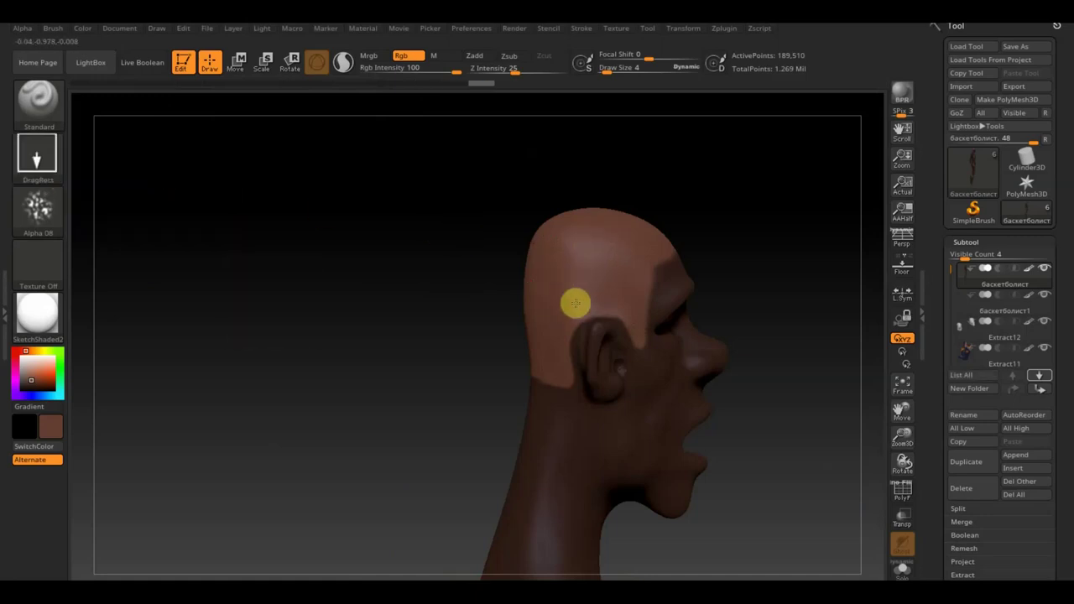
Step: Enlarge the brush, turn Zadd on and turn Rgb painting off
{"action": "left_click_drag", "start_coordinate": [604, 75], "coordinate": [615, 75]}
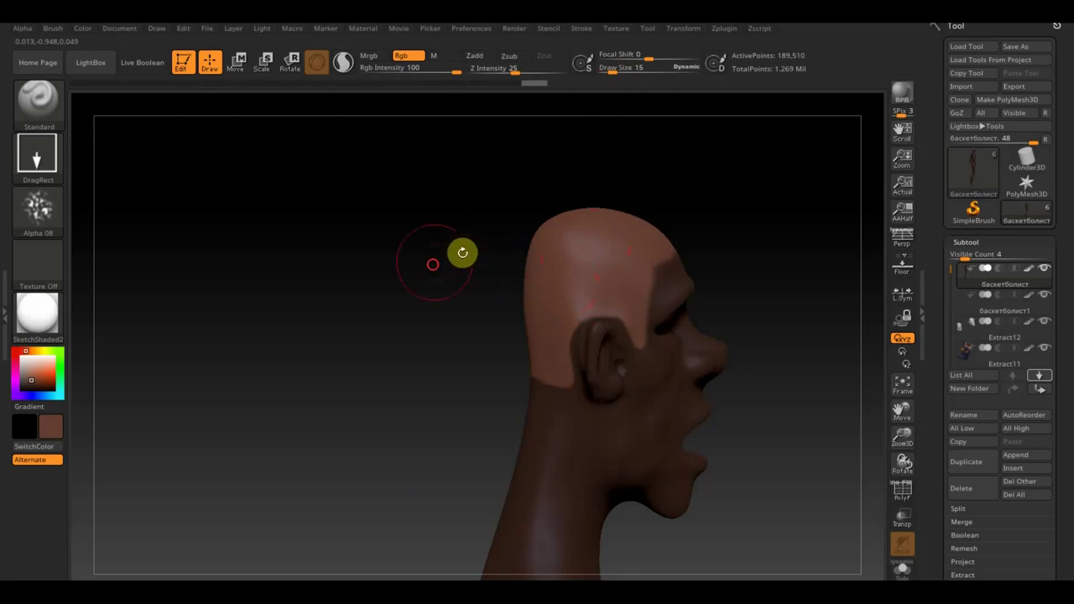
{"action": "left_click_drag", "start_coordinate": [461, 249], "coordinate": [234, 220]}
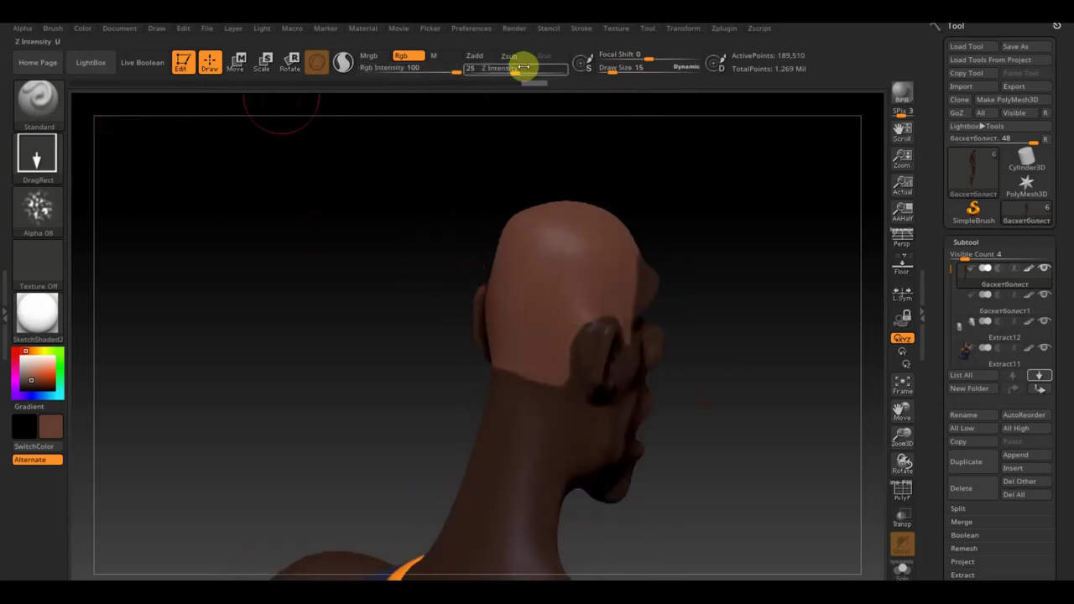
{"action": "left_click", "coordinate": [476, 55]}
{"action": "left_click", "coordinate": [424, 59]}
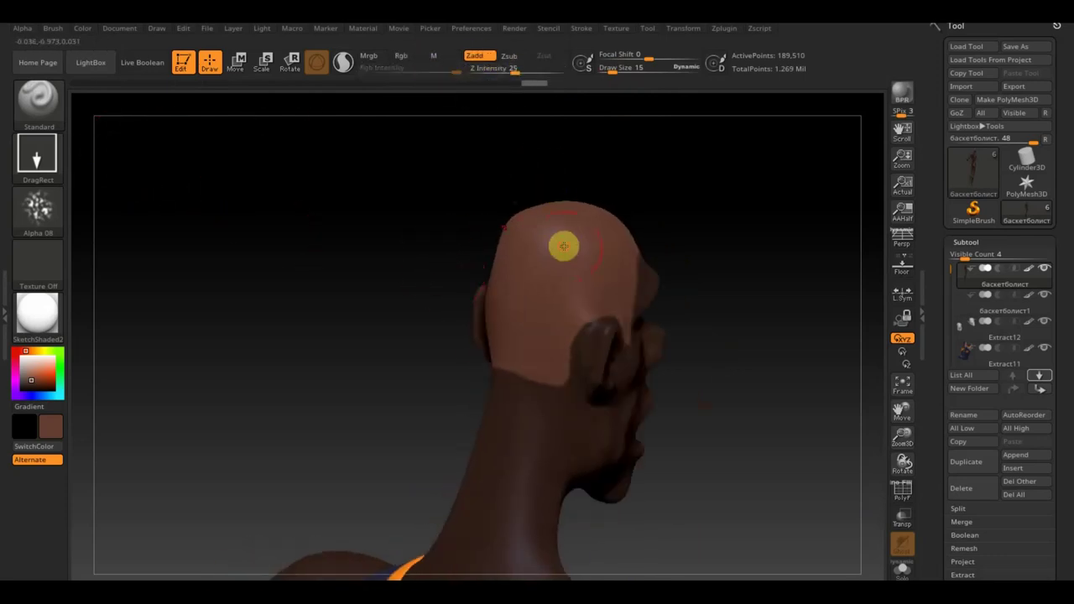
Step: Stamp Alpha 08 dabs over the top and back of the scalp for curly hair texture
{"action": "left_click_drag", "start_coordinate": [550, 296], "coordinate": [589, 237]}
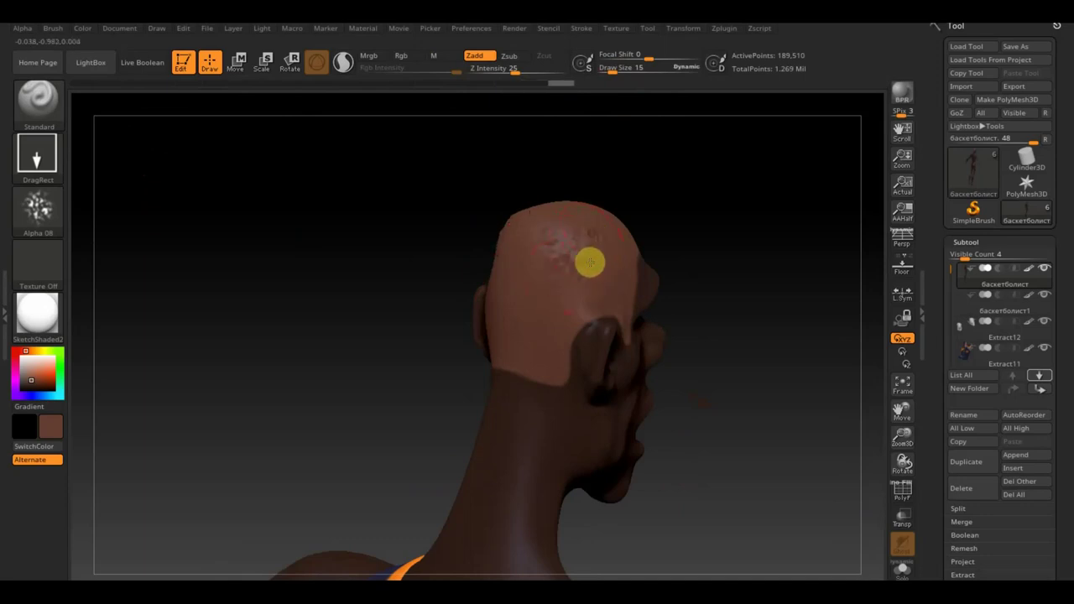
{"action": "left_click_drag", "start_coordinate": [596, 296], "coordinate": [543, 300]}
{"action": "mouse_move", "coordinate": [520, 230]}
{"action": "left_mouse_down"}
{"action": "mouse_move", "coordinate": [532, 280]}
{"action": "mouse_move", "coordinate": [516, 314]}
{"action": "left_mouse_up"}
{"action": "mouse_move", "coordinate": [532, 357]}
{"action": "left_mouse_down"}
{"action": "mouse_move", "coordinate": [501, 340]}
{"action": "mouse_move", "coordinate": [530, 361]}
{"action": "mouse_move", "coordinate": [563, 338]}
{"action": "left_mouse_up"}
{"action": "mouse_move", "coordinate": [607, 281]}
{"action": "left_mouse_down"}
{"action": "mouse_move", "coordinate": [562, 310]}
{"action": "mouse_move", "coordinate": [568, 267]}
{"action": "left_mouse_up"}
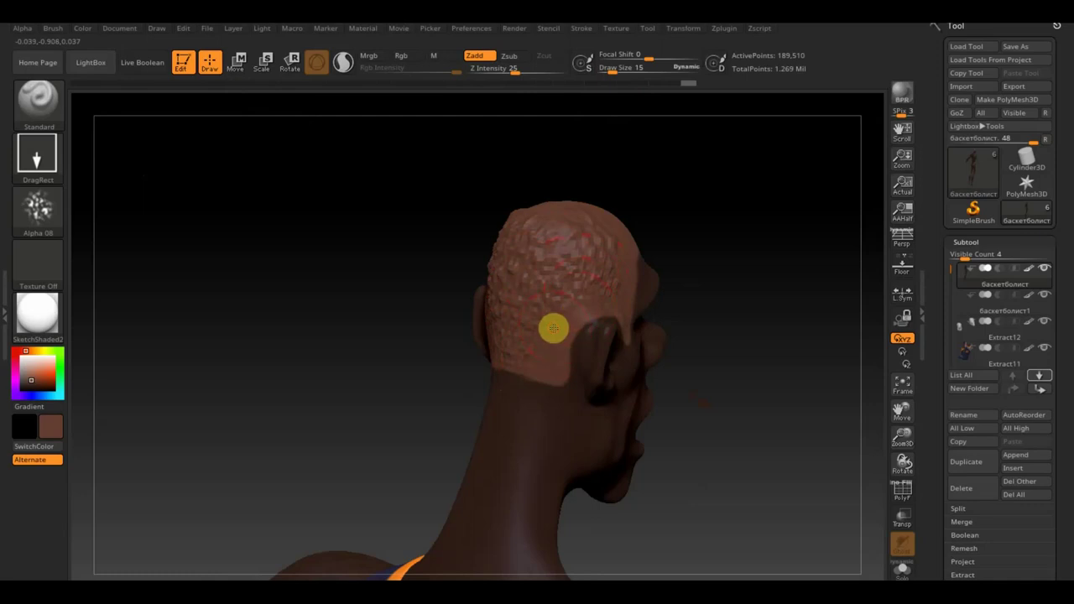
{"action": "left_click_drag", "start_coordinate": [576, 338], "coordinate": [561, 372]}
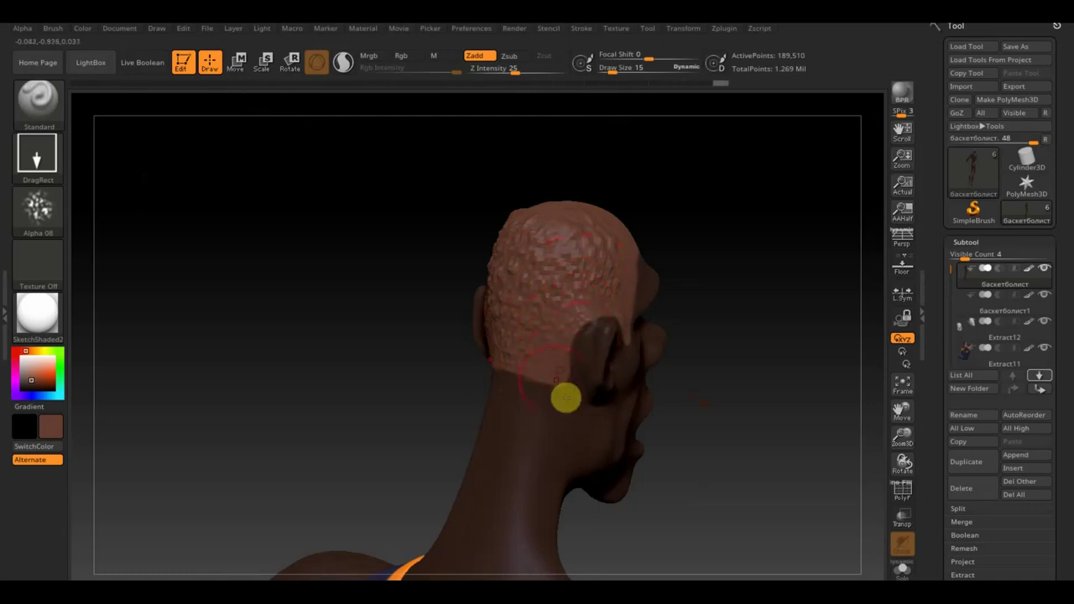
{"action": "left_click_drag", "start_coordinate": [716, 227], "coordinate": [663, 245]}
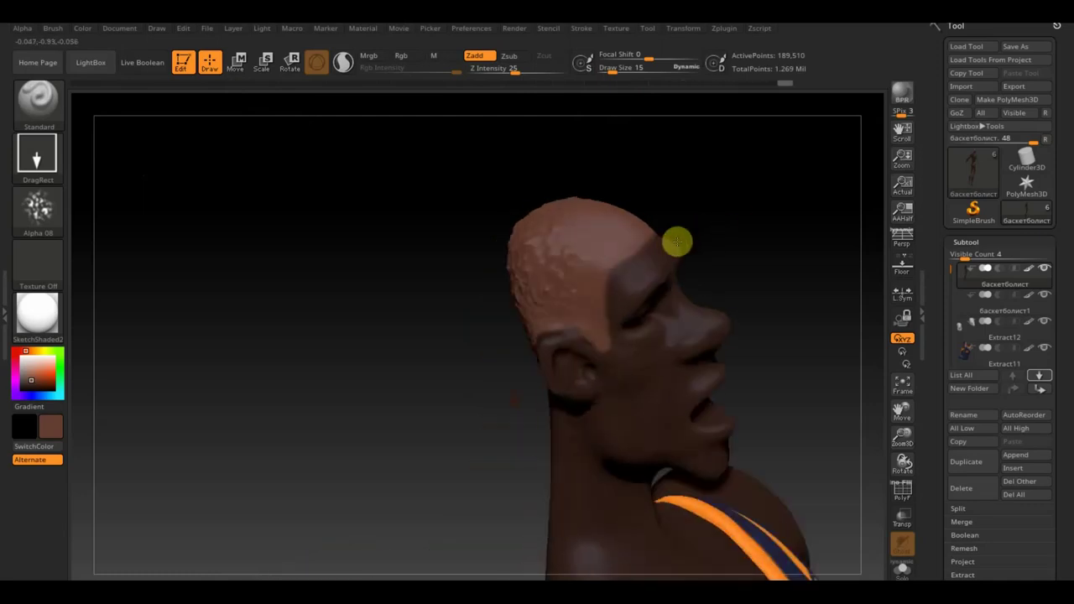
{"action": "mouse_move", "coordinate": [587, 227]}
{"action": "left_mouse_down"}
{"action": "mouse_move", "coordinate": [618, 239]}
{"action": "mouse_move", "coordinate": [582, 279]}
{"action": "mouse_move", "coordinate": [550, 276]}
{"action": "mouse_move", "coordinate": [528, 243]}
{"action": "left_mouse_up"}
{"action": "mouse_move", "coordinate": [642, 184]}
{"action": "left_mouse_down"}
{"action": "mouse_move", "coordinate": [667, 165]}
{"action": "mouse_move", "coordinate": [596, 203]}
{"action": "mouse_move", "coordinate": [613, 232]}
{"action": "mouse_move", "coordinate": [532, 213]}
{"action": "mouse_move", "coordinate": [596, 280]}
{"action": "mouse_move", "coordinate": [579, 283]}
{"action": "left_mouse_up"}
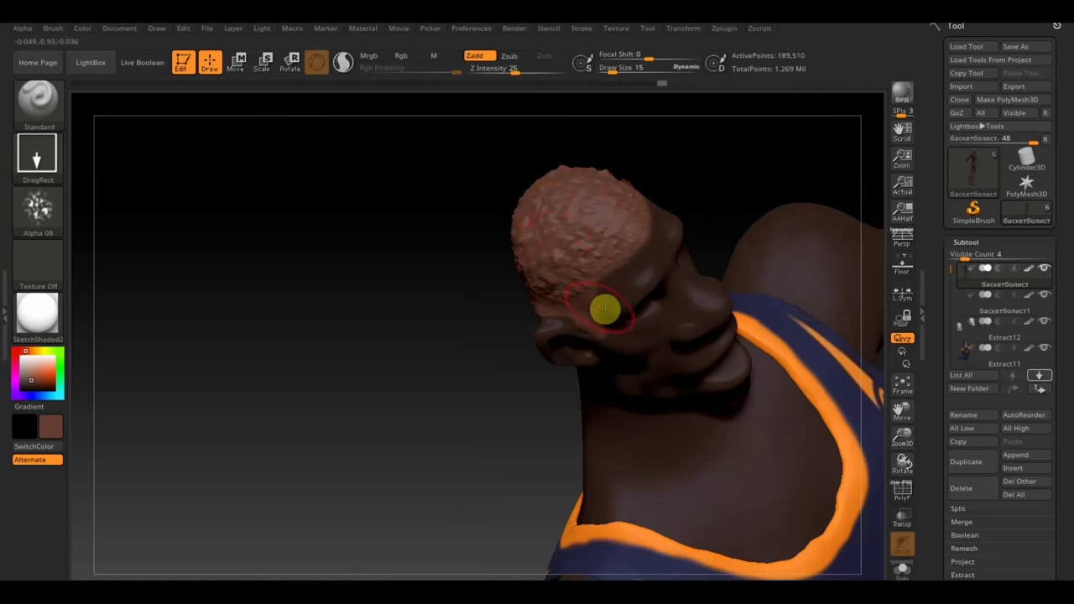
Step: Stamp curly hair texture around the temple and across the upper and back scalp
{"action": "left_click_drag", "start_coordinate": [714, 184], "coordinate": [751, 113]}
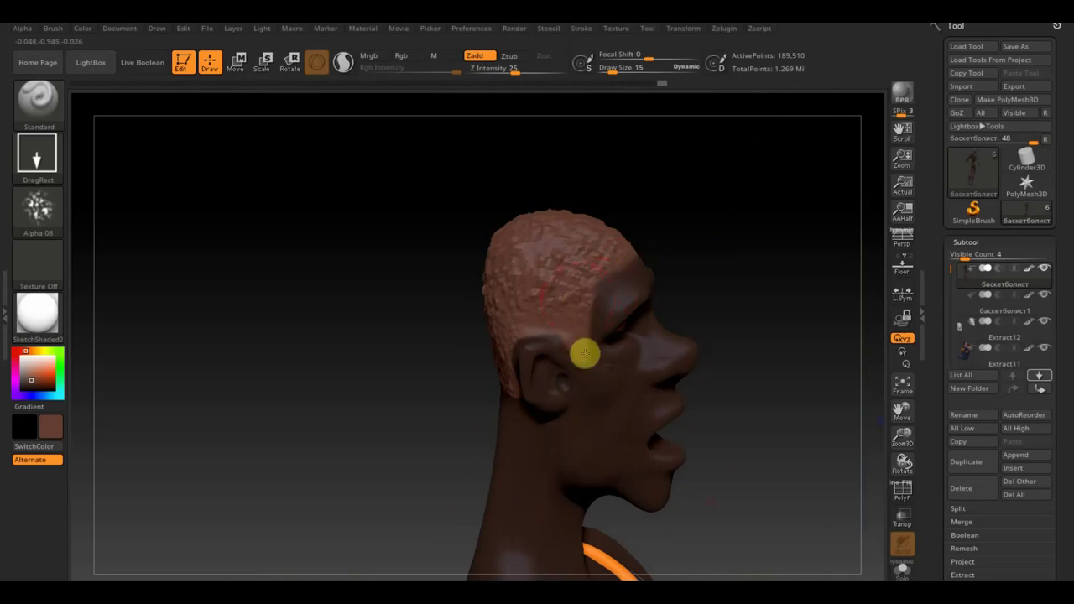
{"action": "mouse_move", "coordinate": [565, 333]}
{"action": "left_mouse_down"}
{"action": "mouse_move", "coordinate": [587, 377]}
{"action": "mouse_move", "coordinate": [551, 316]}
{"action": "mouse_move", "coordinate": [556, 337]}
{"action": "mouse_move", "coordinate": [537, 350]}
{"action": "mouse_move", "coordinate": [521, 319]}
{"action": "mouse_move", "coordinate": [515, 355]}
{"action": "mouse_move", "coordinate": [554, 290]}
{"action": "left_mouse_up"}
{"action": "mouse_move", "coordinate": [736, 229]}
{"action": "left_mouse_down"}
{"action": "mouse_move", "coordinate": [676, 233]}
{"action": "mouse_move", "coordinate": [690, 249]}
{"action": "mouse_move", "coordinate": [680, 258]}
{"action": "mouse_move", "coordinate": [554, 244]}
{"action": "left_mouse_up"}
{"action": "mouse_move", "coordinate": [602, 288]}
{"action": "left_mouse_down"}
{"action": "mouse_move", "coordinate": [578, 254]}
{"action": "mouse_move", "coordinate": [595, 231]}
{"action": "mouse_move", "coordinate": [629, 264]}
{"action": "mouse_move", "coordinate": [619, 286]}
{"action": "left_mouse_up"}
{"action": "left_click_drag", "start_coordinate": [742, 226], "coordinate": [776, 196]}
{"action": "mouse_move", "coordinate": [638, 273]}
{"action": "left_mouse_down"}
{"action": "mouse_move", "coordinate": [568, 230]}
{"action": "mouse_move", "coordinate": [532, 232]}
{"action": "mouse_move", "coordinate": [496, 266]}
{"action": "left_mouse_up"}
{"action": "left_click_drag", "start_coordinate": [667, 226], "coordinate": [674, 221]}
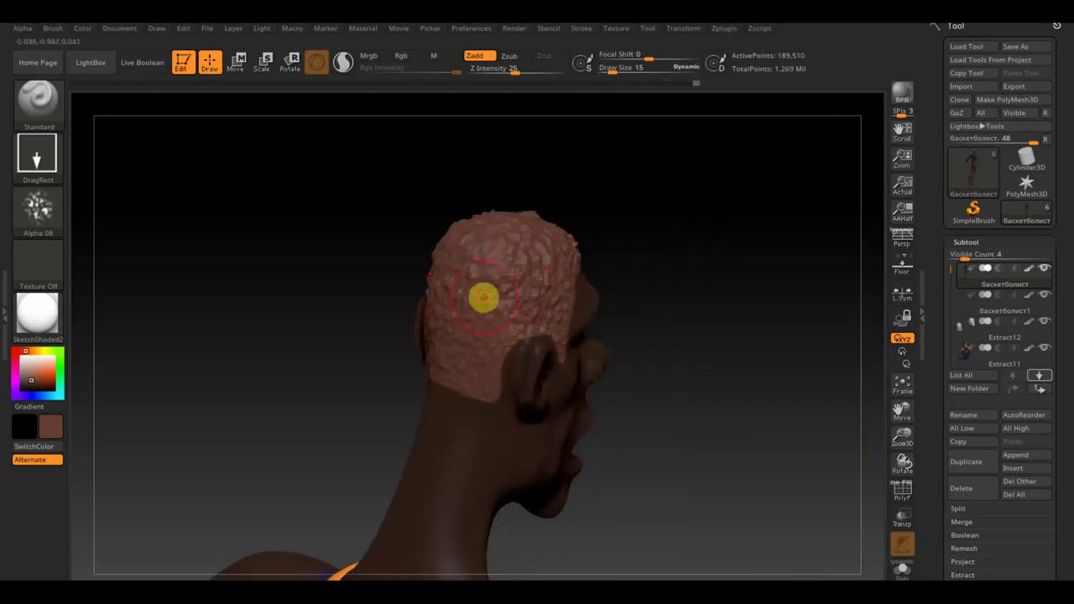
{"action": "left_click_drag", "start_coordinate": [478, 355], "coordinate": [477, 257]}
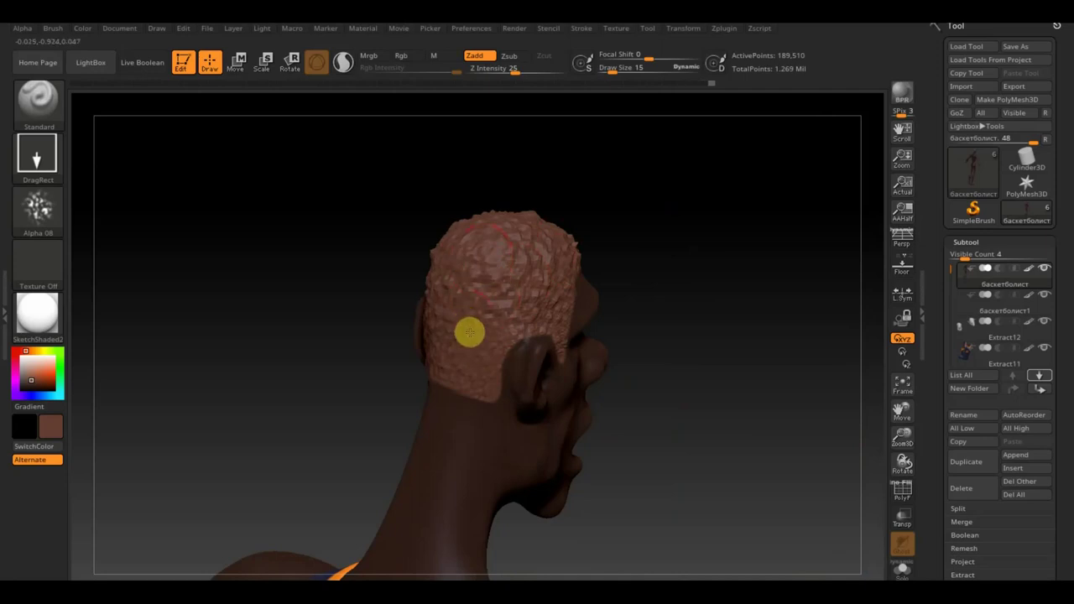
Step: Build up bumpy hair above and behind the ears and down the back of the scalp
{"action": "mouse_move", "coordinate": [601, 201]}
{"action": "left_mouse_down"}
{"action": "mouse_move", "coordinate": [632, 227]}
{"action": "mouse_move", "coordinate": [724, 232]}
{"action": "left_mouse_up"}
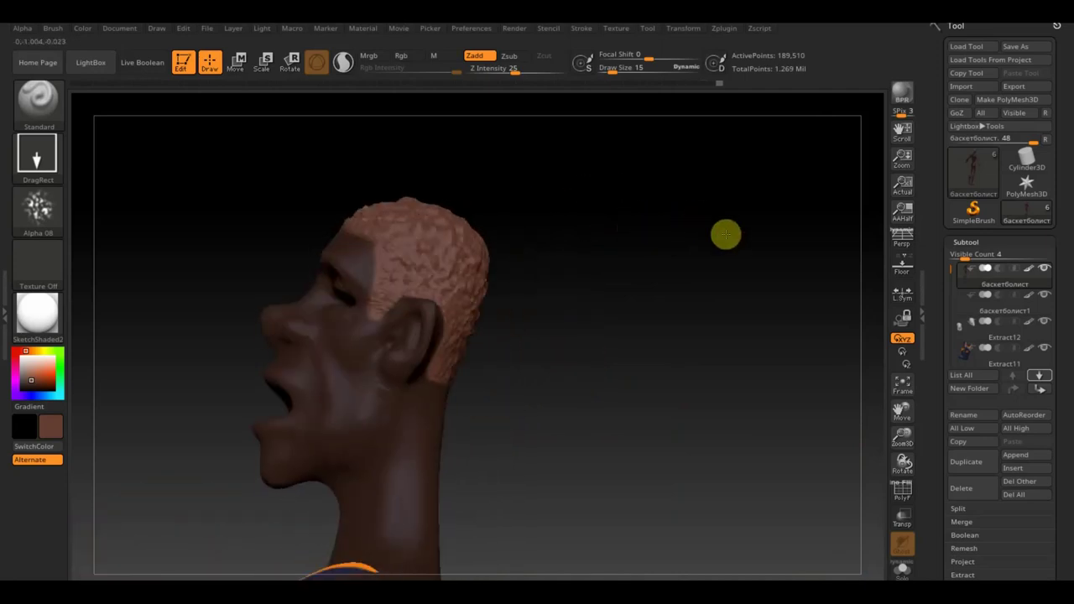
{"action": "left_click_drag", "start_coordinate": [481, 263], "coordinate": [405, 277]}
{"action": "left_click_drag", "start_coordinate": [404, 314], "coordinate": [409, 266]}
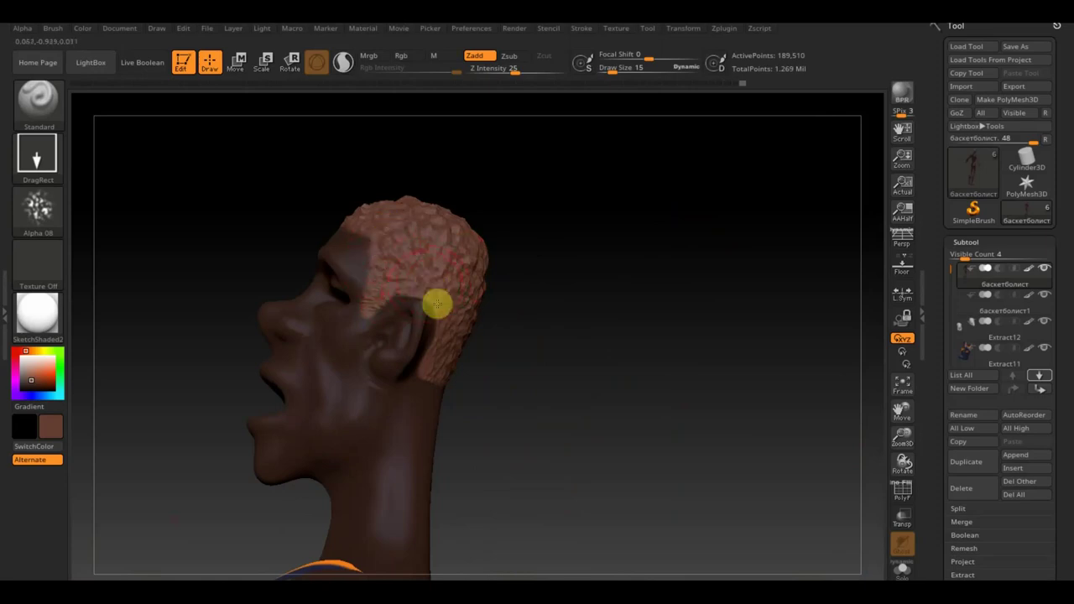
{"action": "left_click_drag", "start_coordinate": [537, 341], "coordinate": [526, 324]}
{"action": "left_click_drag", "start_coordinate": [443, 367], "coordinate": [478, 356]}
{"action": "mouse_move", "coordinate": [496, 307]}
{"action": "left_mouse_down"}
{"action": "mouse_move", "coordinate": [492, 341]}
{"action": "mouse_move", "coordinate": [468, 257]}
{"action": "mouse_move", "coordinate": [442, 316]}
{"action": "left_mouse_up"}
{"action": "mouse_move", "coordinate": [599, 279]}
{"action": "left_mouse_down"}
{"action": "mouse_move", "coordinate": [616, 278]}
{"action": "mouse_move", "coordinate": [587, 254]}
{"action": "mouse_move", "coordinate": [557, 297]}
{"action": "mouse_move", "coordinate": [498, 288]}
{"action": "mouse_move", "coordinate": [477, 270]}
{"action": "left_mouse_up"}
{"action": "left_click_drag", "start_coordinate": [476, 319], "coordinate": [470, 331]}
{"action": "mouse_move", "coordinate": [501, 293]}
{"action": "left_mouse_down"}
{"action": "mouse_move", "coordinate": [518, 328]}
{"action": "mouse_move", "coordinate": [523, 369]}
{"action": "mouse_move", "coordinate": [513, 369]}
{"action": "mouse_move", "coordinate": [532, 360]}
{"action": "left_mouse_up"}
{"action": "left_click_drag", "start_coordinate": [699, 303], "coordinate": [637, 278]}
{"action": "mouse_move", "coordinate": [618, 273]}
{"action": "left_mouse_down"}
{"action": "mouse_move", "coordinate": [645, 294]}
{"action": "mouse_move", "coordinate": [635, 281]}
{"action": "mouse_move", "coordinate": [602, 287]}
{"action": "left_mouse_up"}
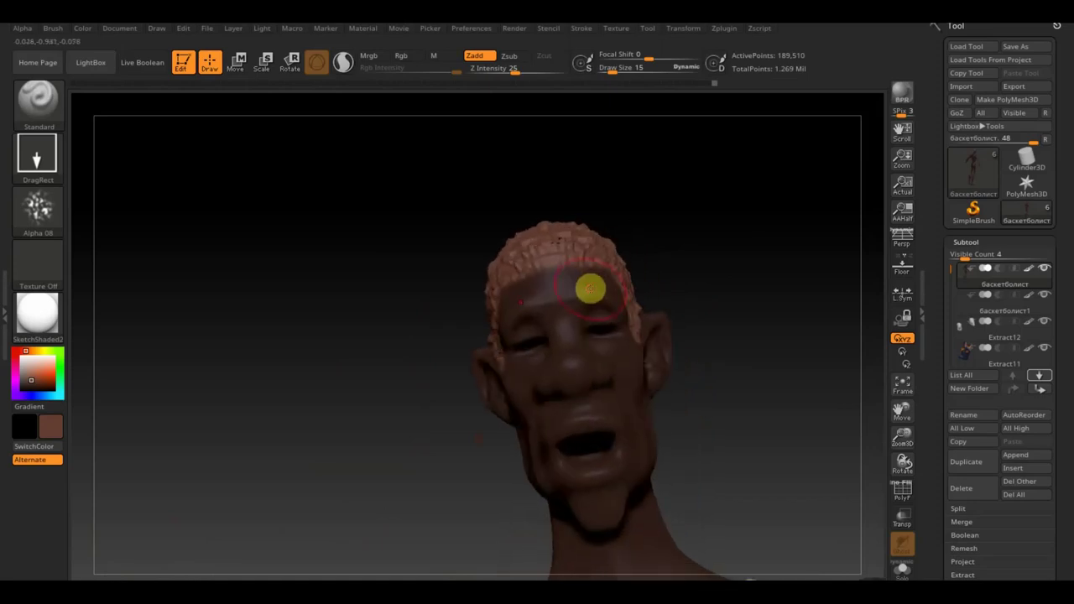
{"action": "left_click_drag", "start_coordinate": [686, 252], "coordinate": [753, 260]}
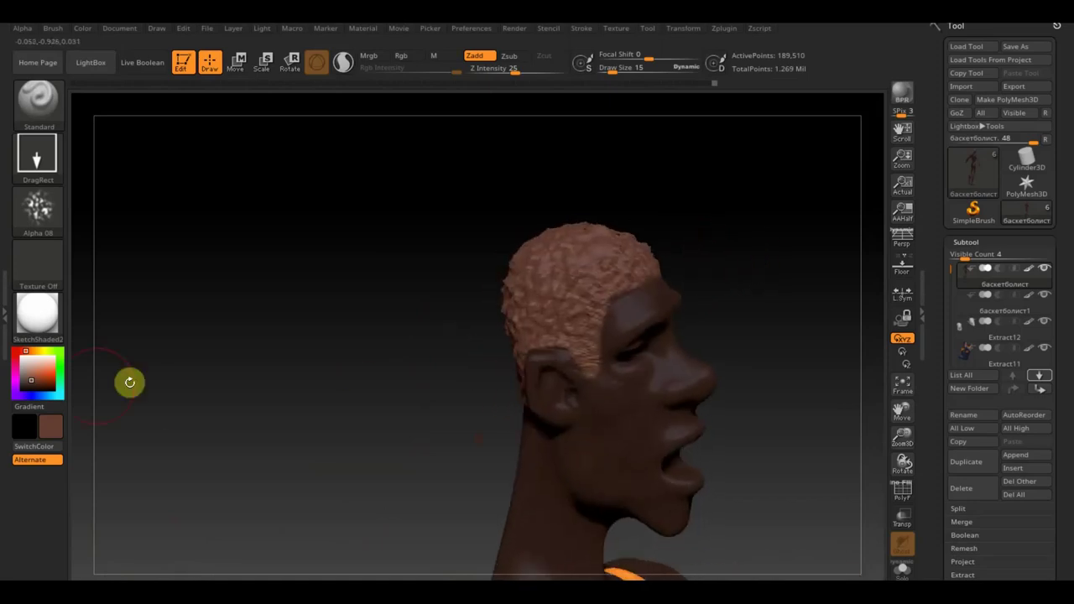
Step: Set the secondary colour to near-black, turn Rgb on and Zadd off, and dab dark spots
{"action": "left_click_drag", "start_coordinate": [60, 435], "coordinate": [43, 499]}
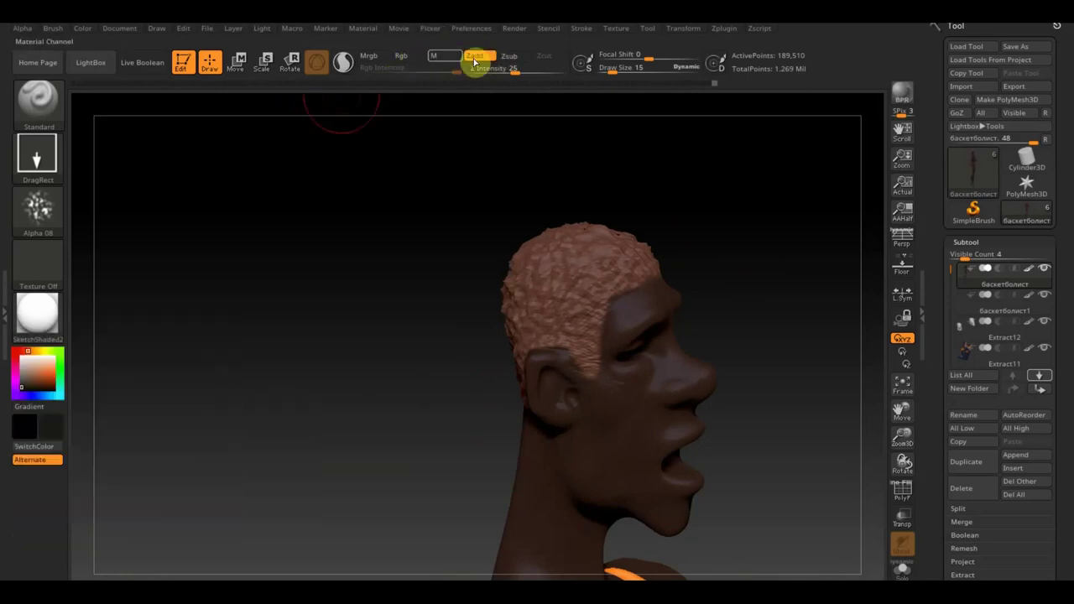
{"action": "left_click", "coordinate": [418, 64]}
{"action": "left_click", "coordinate": [477, 56]}
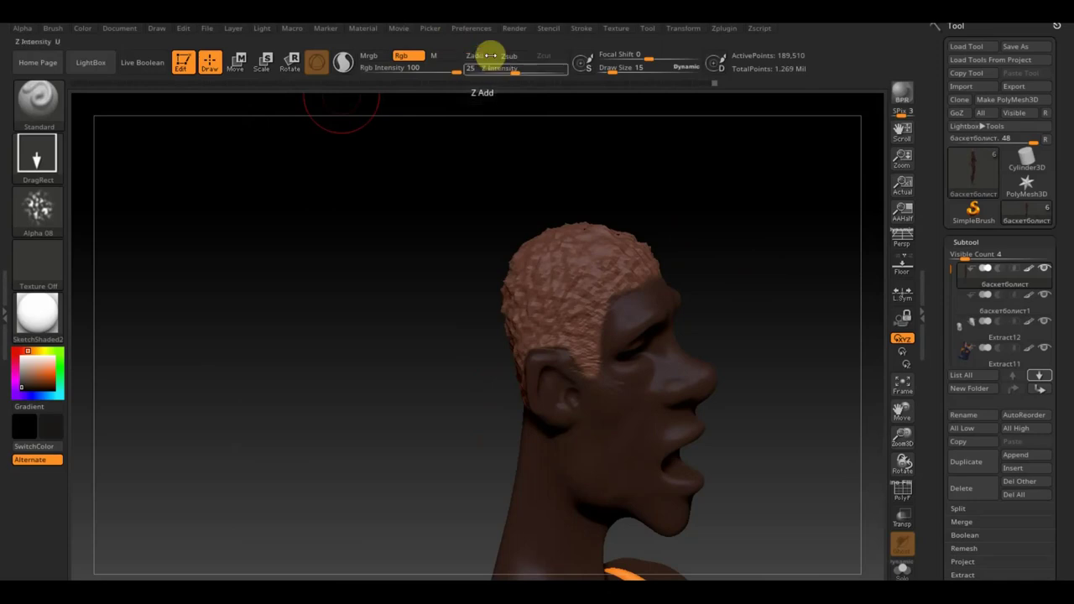
{"action": "mouse_move", "coordinate": [570, 244]}
{"action": "left_mouse_down"}
{"action": "mouse_move", "coordinate": [612, 254]}
{"action": "mouse_move", "coordinate": [556, 314]}
{"action": "mouse_move", "coordinate": [558, 360]}
{"action": "mouse_move", "coordinate": [496, 266]}
{"action": "left_mouse_up"}
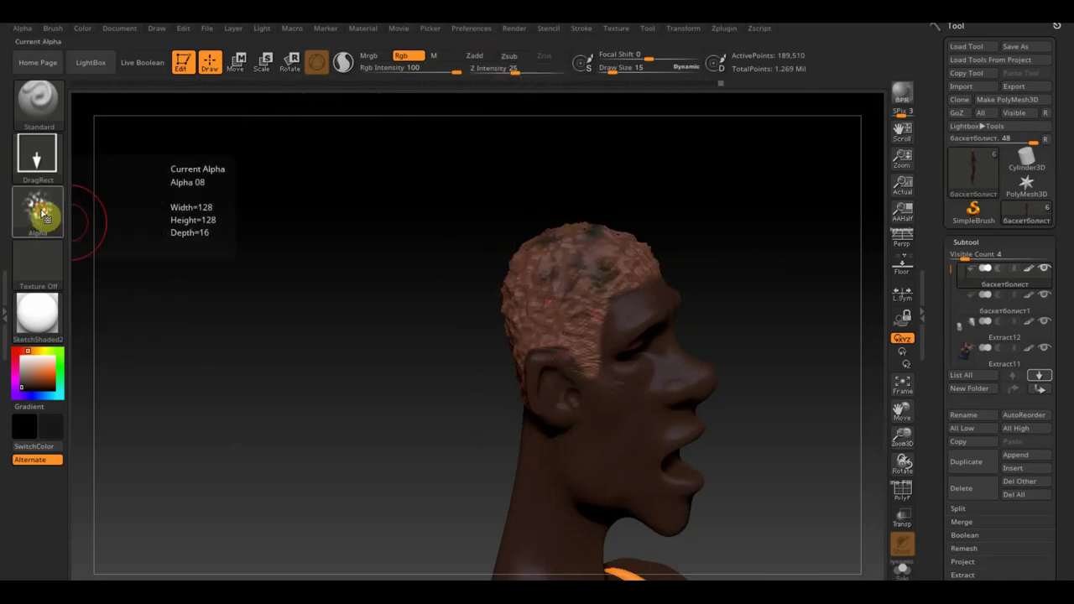
Step: With Alpha Off and a FreeHand stroke, paint the hair dark from front hairline to back
{"action": "left_click", "coordinate": [44, 212]}
{"action": "left_click", "coordinate": [110, 223]}
{"action": "left_click", "coordinate": [42, 160]}
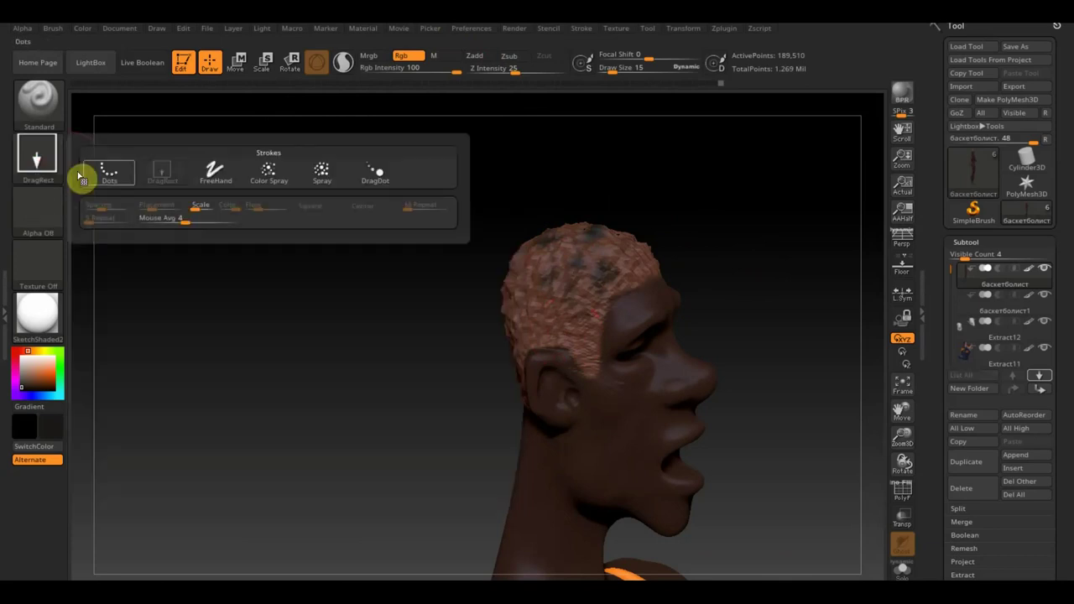
{"action": "left_click", "coordinate": [216, 170]}
{"action": "mouse_move", "coordinate": [600, 256]}
{"action": "left_mouse_down"}
{"action": "mouse_move", "coordinate": [570, 300]}
{"action": "mouse_move", "coordinate": [554, 254]}
{"action": "mouse_move", "coordinate": [501, 347]}
{"action": "mouse_move", "coordinate": [574, 306]}
{"action": "mouse_move", "coordinate": [537, 377]}
{"action": "left_mouse_up"}
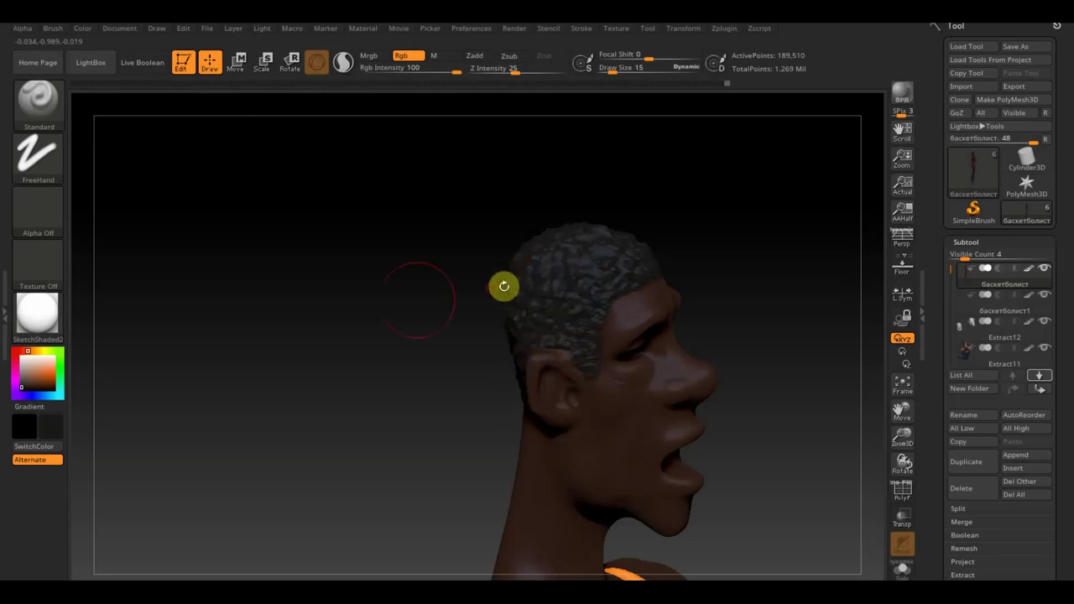
{"action": "left_click_drag", "start_coordinate": [501, 285], "coordinate": [438, 333]}
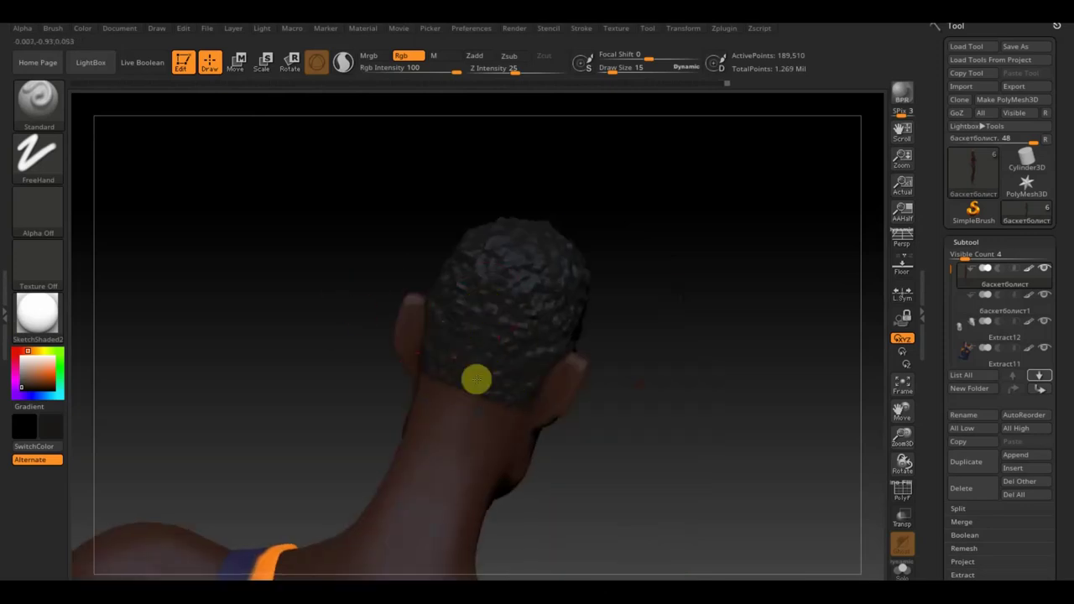
{"action": "mouse_move", "coordinate": [469, 216]}
{"action": "left_mouse_down"}
{"action": "mouse_move", "coordinate": [341, 237]}
{"action": "mouse_move", "coordinate": [419, 296]}
{"action": "left_mouse_up"}
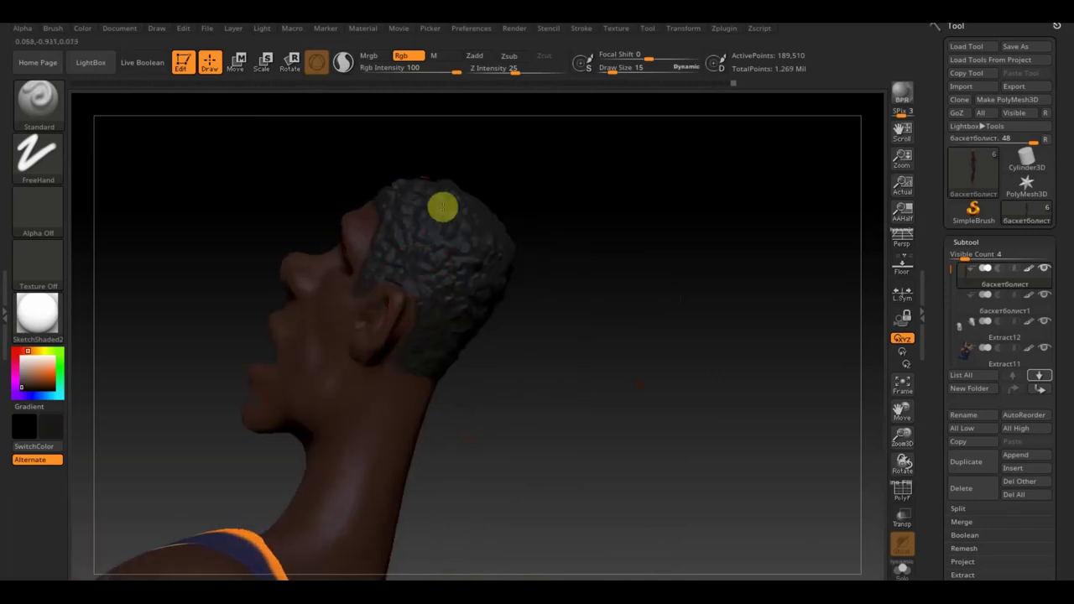
{"action": "left_click_drag", "start_coordinate": [587, 299], "coordinate": [477, 223]}
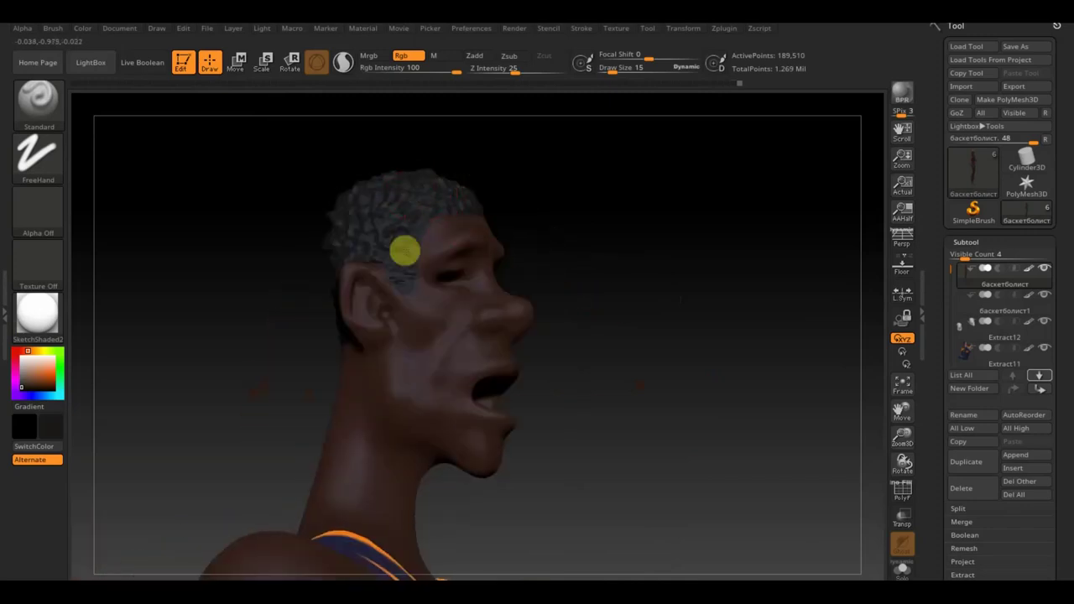
{"action": "mouse_move", "coordinate": [525, 249]}
{"action": "left_mouse_down"}
{"action": "mouse_move", "coordinate": [645, 255]}
{"action": "mouse_move", "coordinate": [662, 288]}
{"action": "mouse_move", "coordinate": [691, 306]}
{"action": "mouse_move", "coordinate": [659, 291]}
{"action": "mouse_move", "coordinate": [652, 271]}
{"action": "mouse_move", "coordinate": [654, 307]}
{"action": "mouse_move", "coordinate": [683, 328]}
{"action": "mouse_move", "coordinate": [712, 325]}
{"action": "mouse_move", "coordinate": [719, 312]}
{"action": "mouse_move", "coordinate": [636, 349]}
{"action": "mouse_move", "coordinate": [668, 338]}
{"action": "mouse_move", "coordinate": [659, 372]}
{"action": "left_mouse_up"}
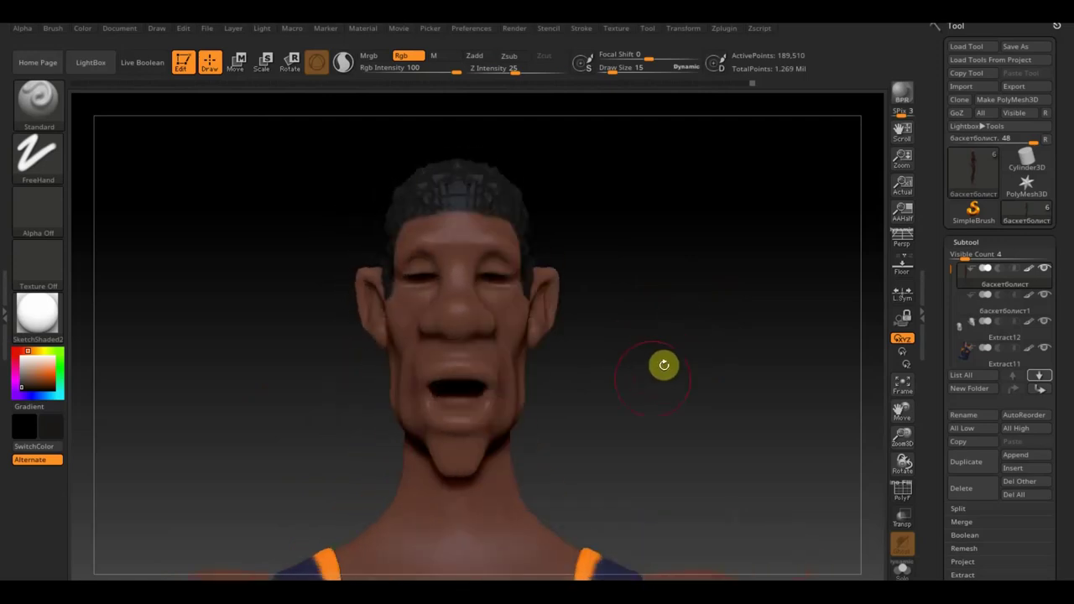
Step: Paint the lips bright orange at Rgb Intensity 8 with Draw Size 5
{"action": "left_click", "coordinate": [52, 433]}
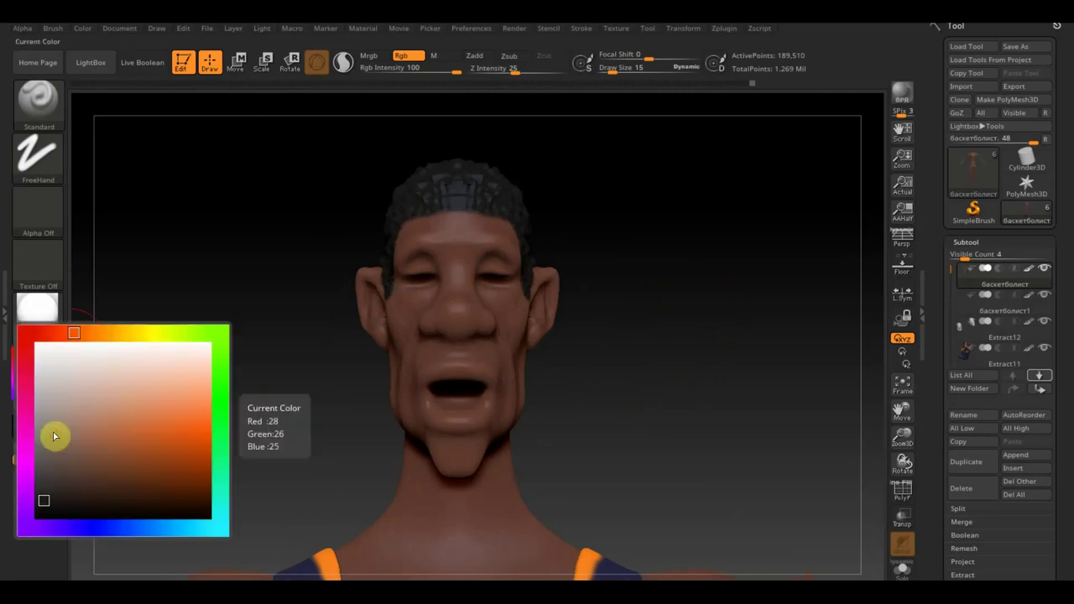
{"action": "left_click", "coordinate": [63, 335]}
{"action": "left_click", "coordinate": [154, 442]}
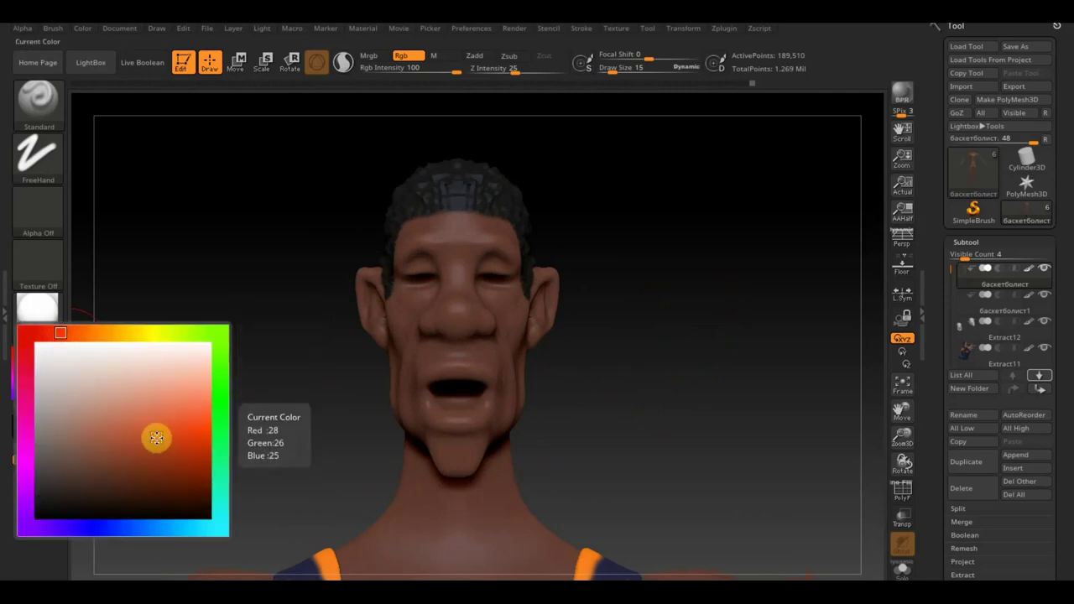
{"action": "left_click_drag", "start_coordinate": [444, 71], "coordinate": [389, 72]}
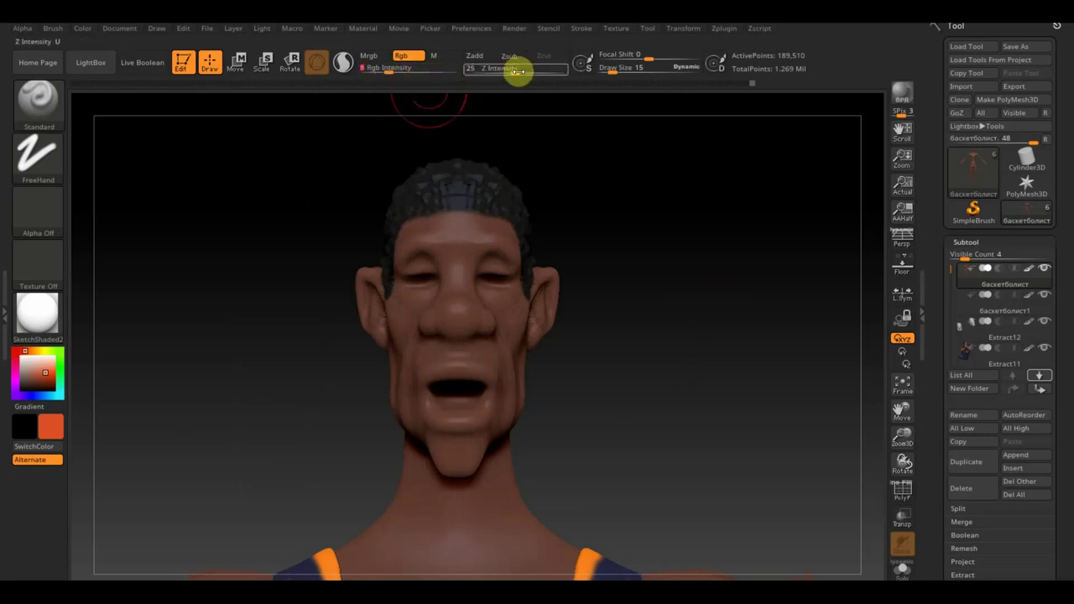
{"action": "left_click_drag", "start_coordinate": [609, 70], "coordinate": [608, 72]}
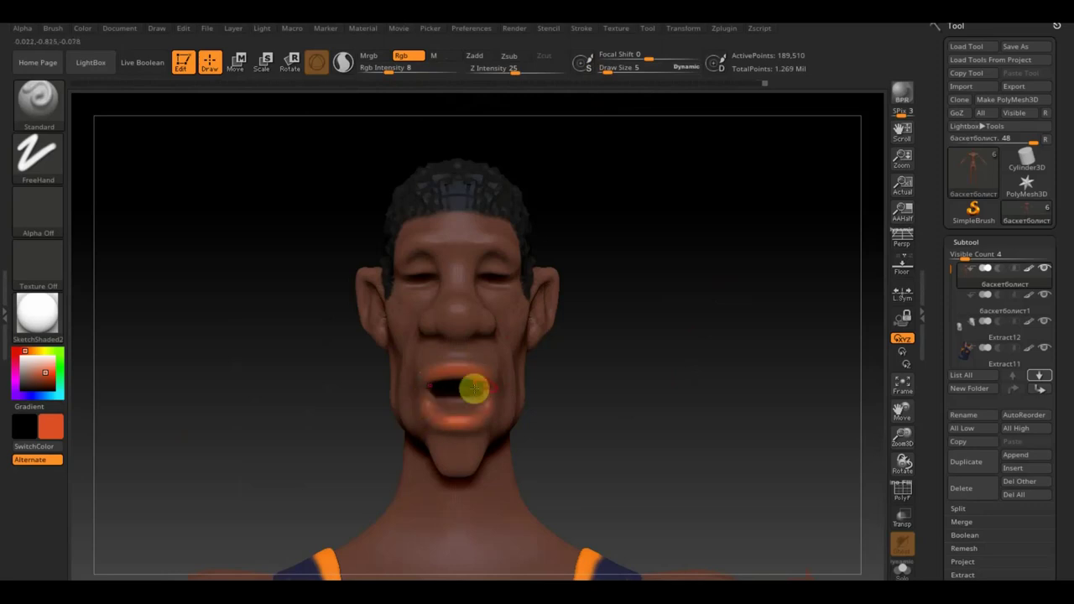
{"action": "left_click_drag", "start_coordinate": [486, 404], "coordinate": [477, 419]}
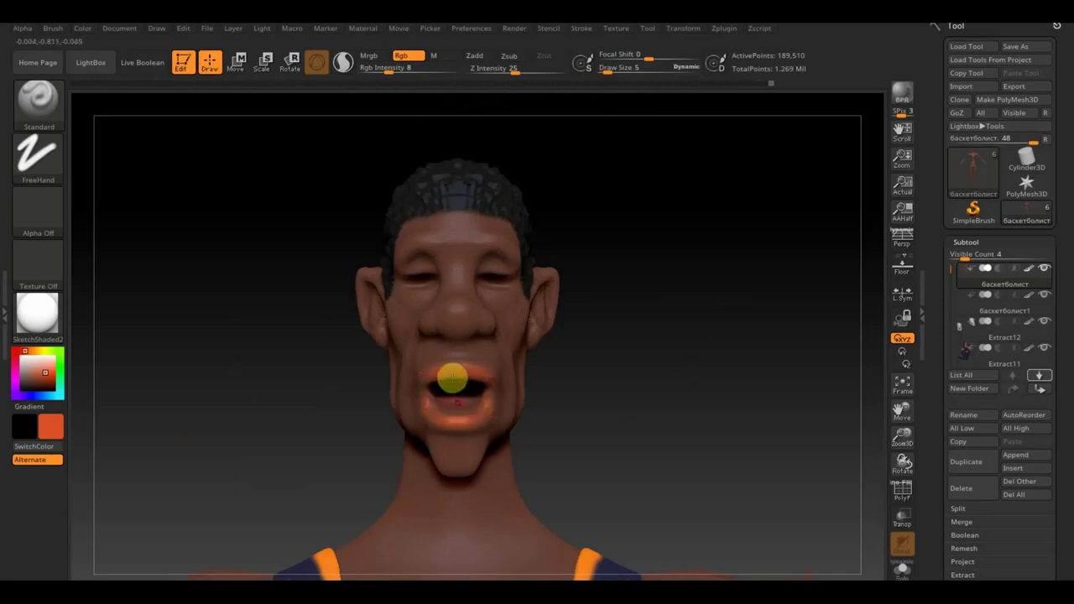
{"action": "left_click_drag", "start_coordinate": [596, 324], "coordinate": [645, 312]}
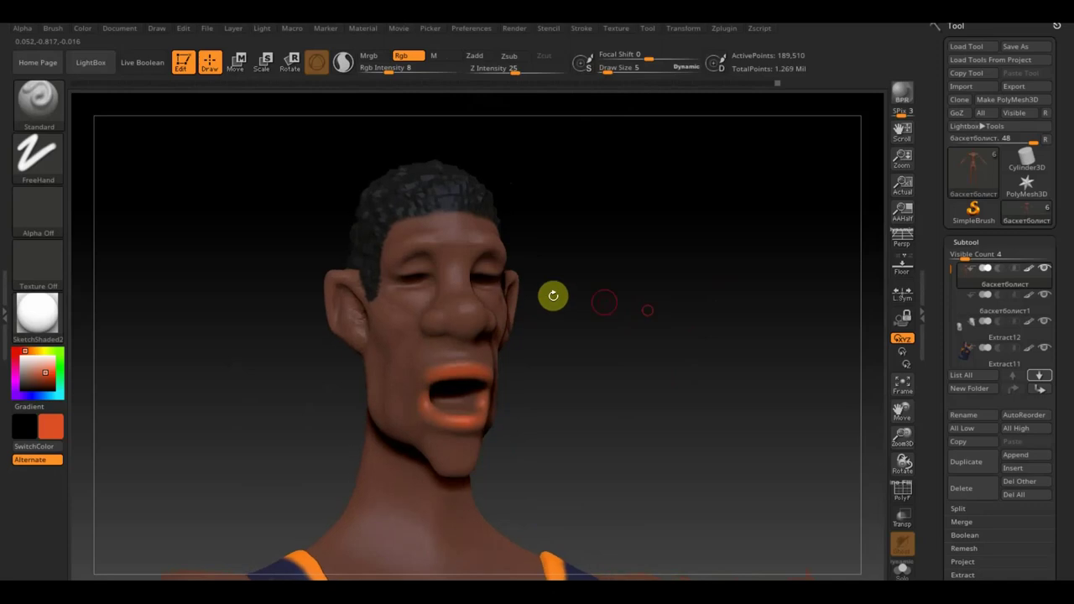
Step: Set Draw Size to 4 and Rgb Intensity to 100
{"action": "left_click", "coordinate": [50, 428]}
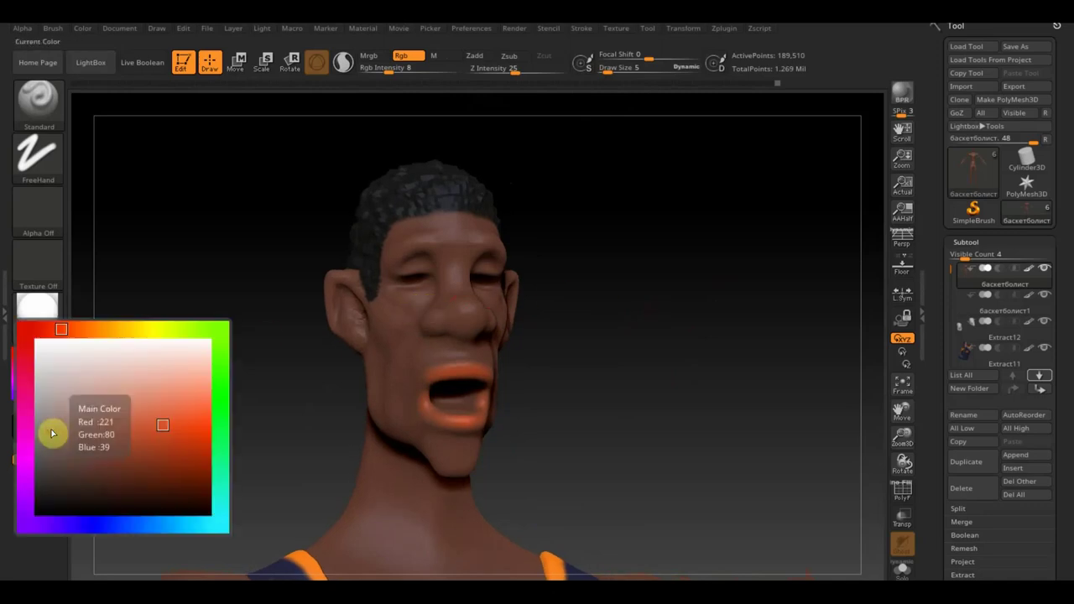
{"action": "left_click_drag", "start_coordinate": [47, 471], "coordinate": [43, 490]}
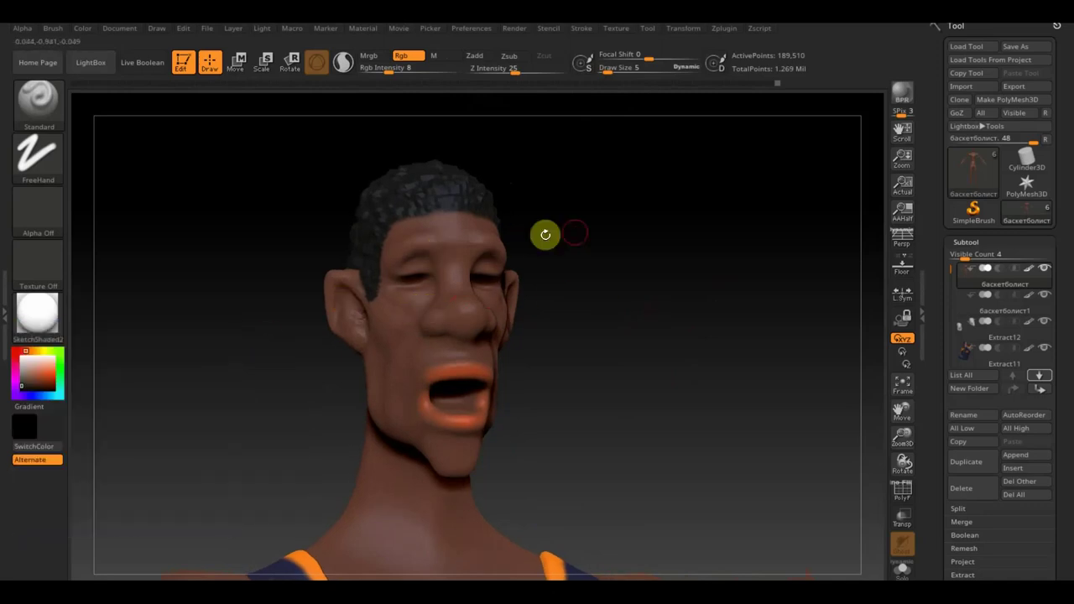
{"action": "left_click_drag", "start_coordinate": [544, 232], "coordinate": [590, 242]}
{"action": "left_click_drag", "start_coordinate": [609, 67], "coordinate": [604, 68]}
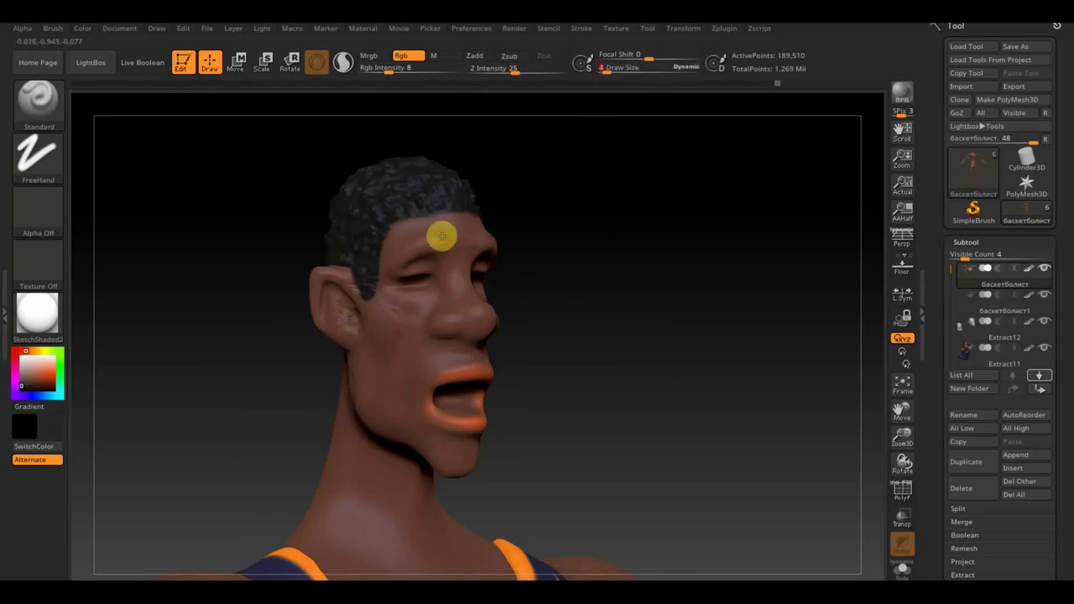
{"action": "left_click_drag", "start_coordinate": [389, 72], "coordinate": [457, 72]}
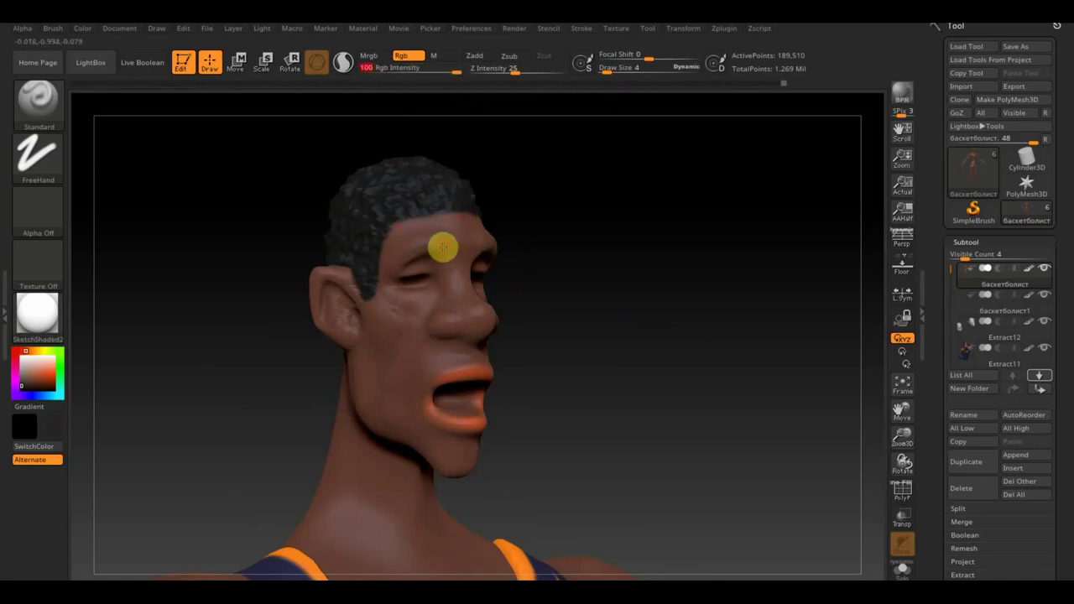
Step: Mask both eyebrows with the MaskPen
{"action": "mouse_move", "coordinate": [590, 224]}
{"action": "left_mouse_down"}
{"action": "mouse_move", "coordinate": [574, 225]}
{"action": "mouse_move", "coordinate": [601, 227]}
{"action": "mouse_move", "coordinate": [607, 209]}
{"action": "mouse_move", "coordinate": [570, 254]}
{"action": "mouse_move", "coordinate": [593, 333]}
{"action": "mouse_move", "coordinate": [442, 306]}
{"action": "mouse_move", "coordinate": [404, 267]}
{"action": "left_mouse_up"}
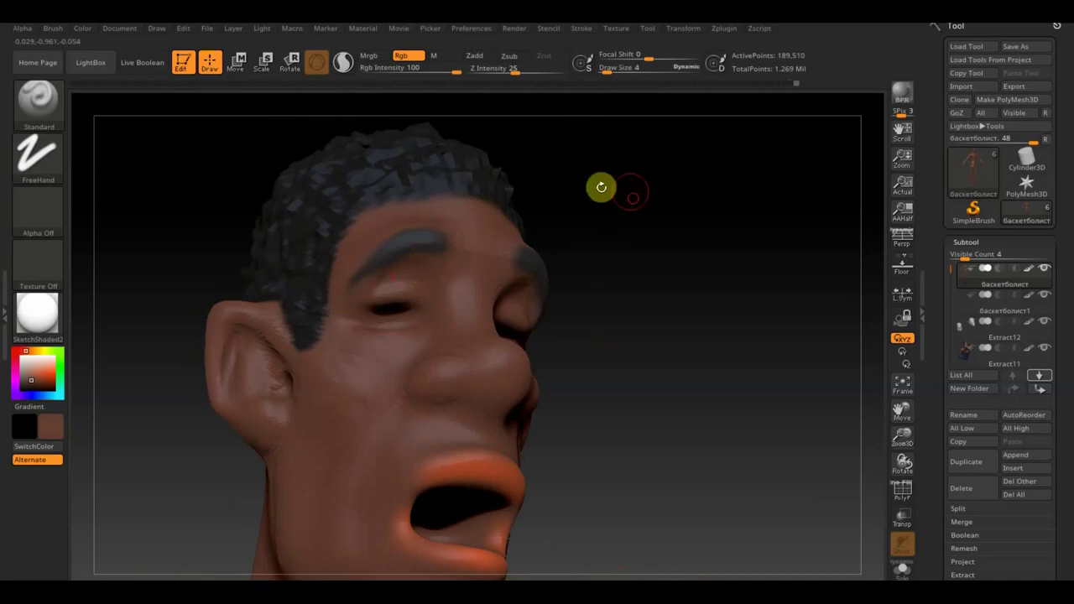
{"action": "left_click_drag", "start_coordinate": [599, 187], "coordinate": [614, 221]}
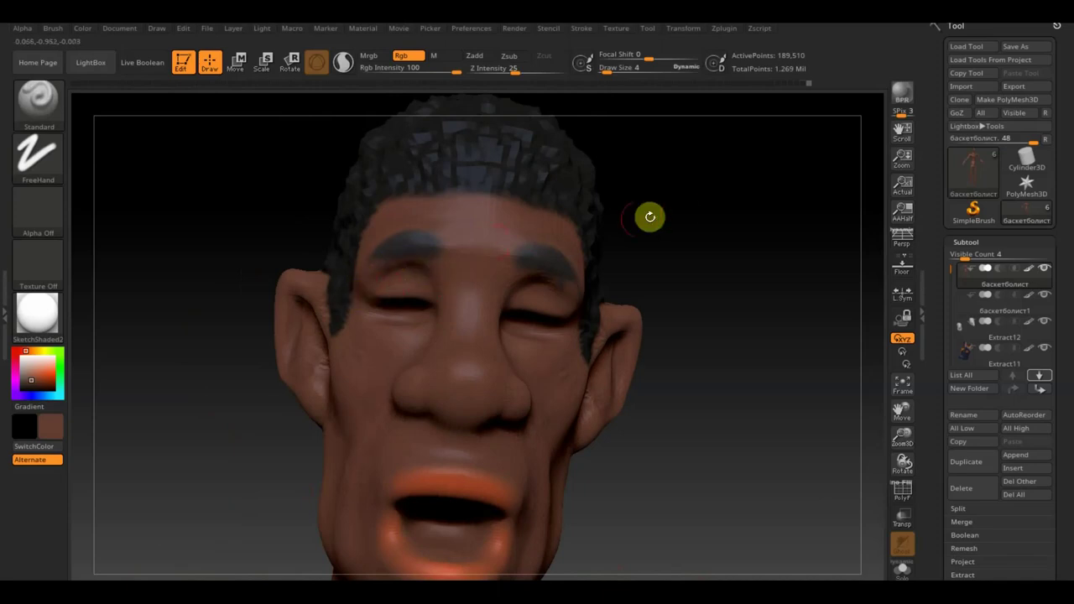
{"action": "left_click_drag", "start_coordinate": [647, 216], "coordinate": [696, 223]}
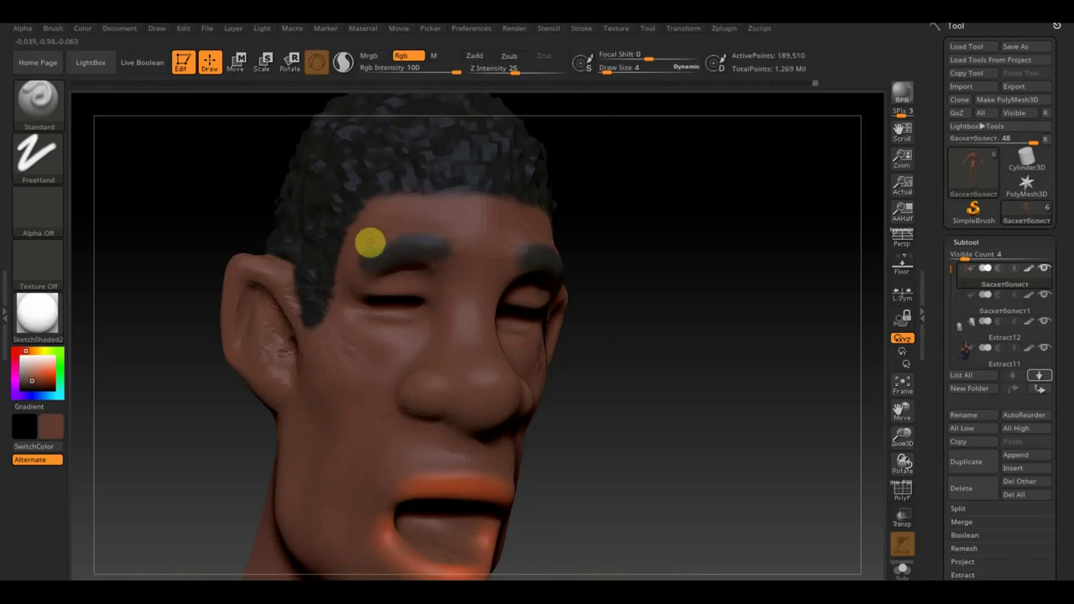
{"action": "mouse_move", "coordinate": [672, 211]}
{"action": "left_mouse_down"}
{"action": "mouse_move", "coordinate": [662, 196]}
{"action": "mouse_move", "coordinate": [559, 260]}
{"action": "left_mouse_up"}
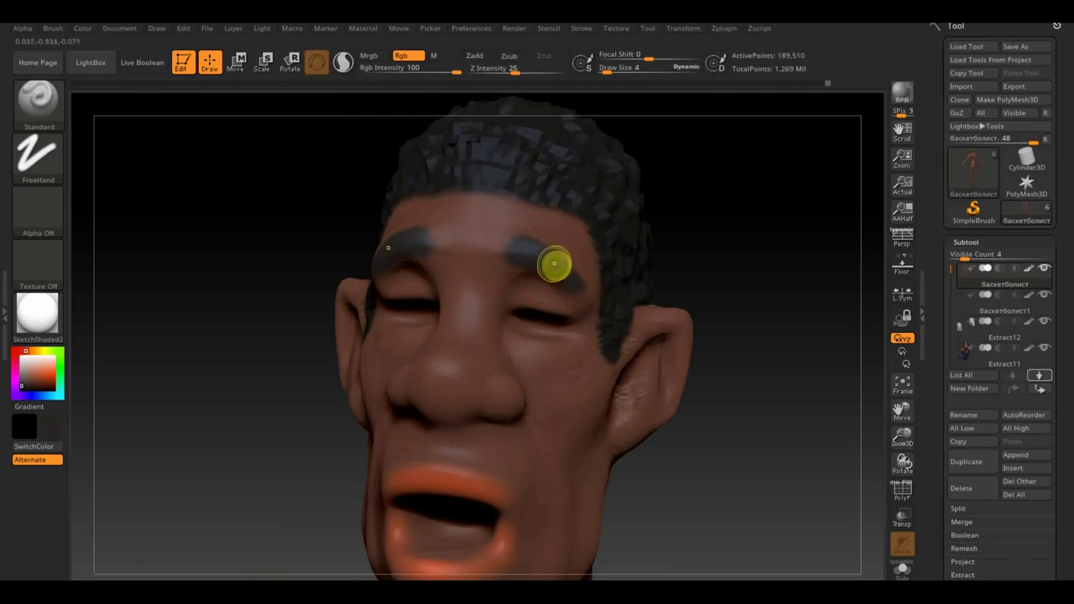
{"action": "left_click_drag", "start_coordinate": [523, 248], "coordinate": [533, 258], "text": "ctrl"}
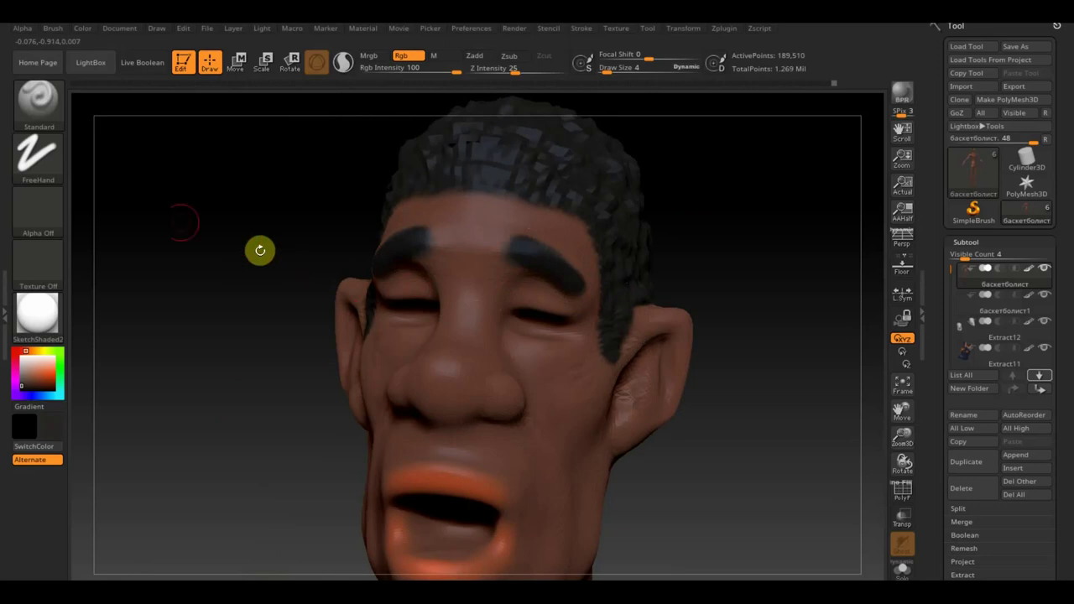
Step: Invert the mask so only the eyebrows are free, and pick the streaky Alpha 60
{"action": "left_click", "coordinate": [207, 290], "text": "ctrl"}
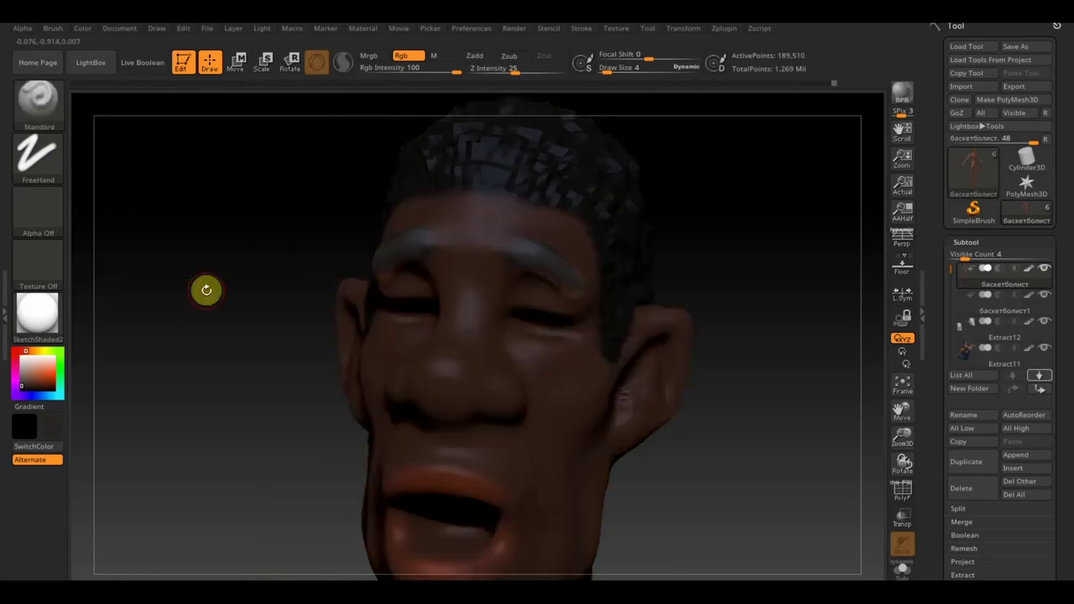
{"action": "left_click", "coordinate": [38, 210]}
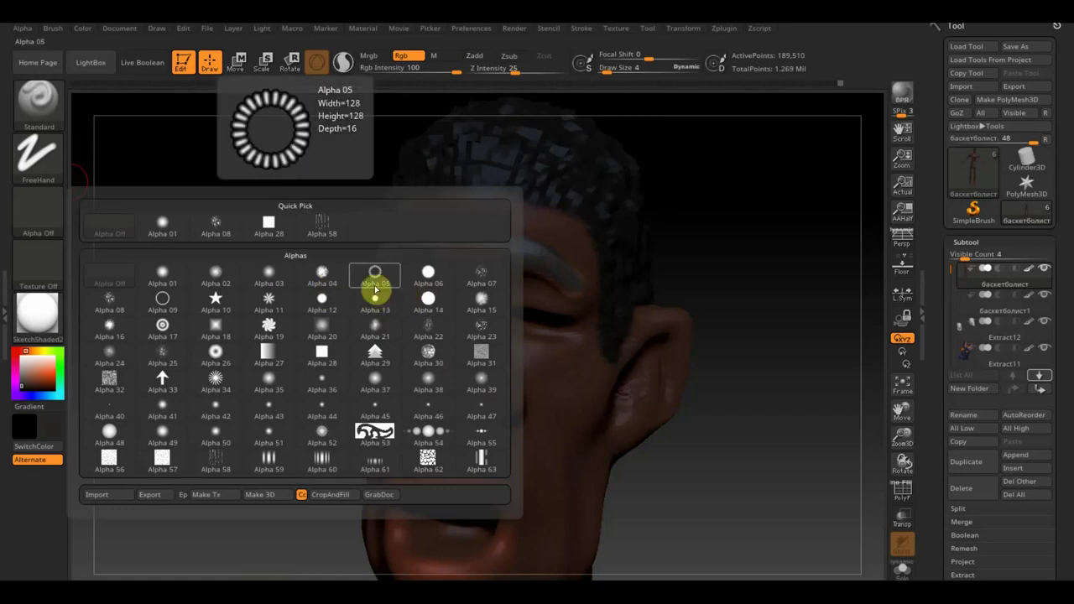
{"action": "left_click", "coordinate": [375, 352]}
{"action": "left_click", "coordinate": [215, 379]}
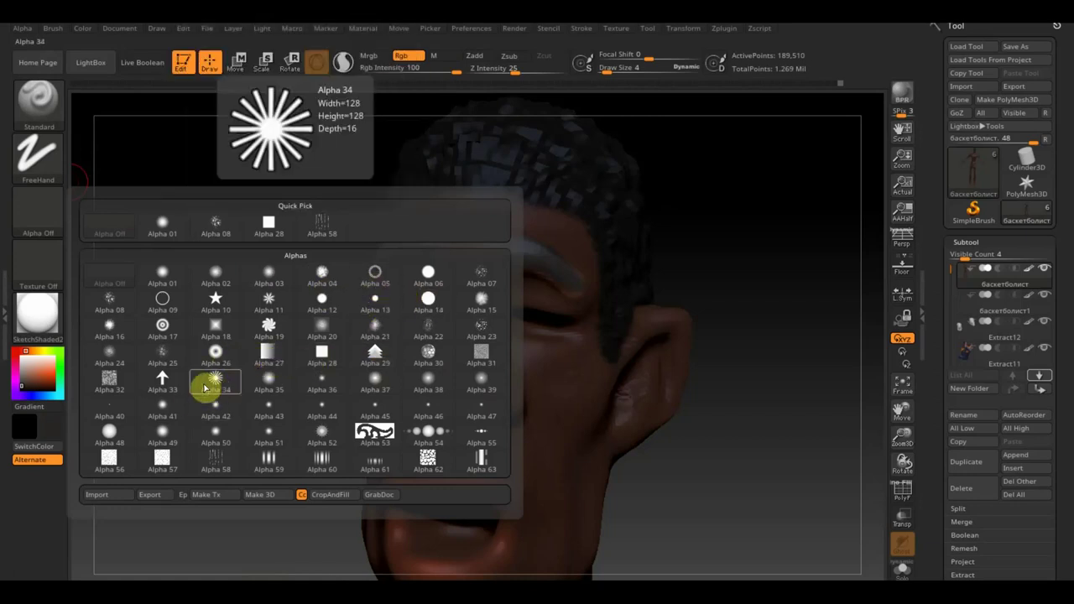
{"action": "left_click", "coordinate": [213, 466]}
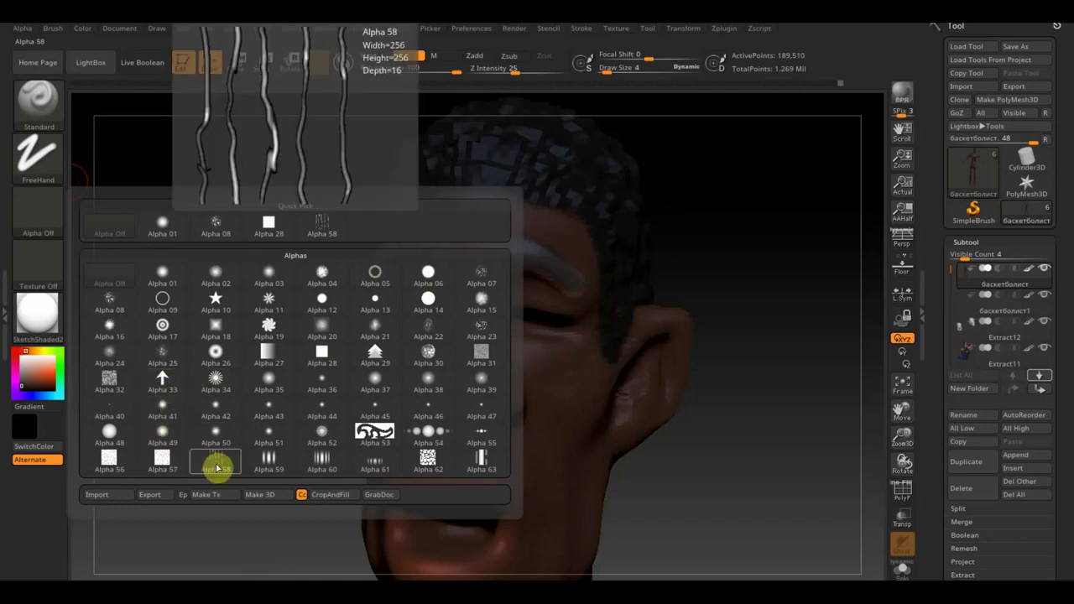
{"action": "left_click", "coordinate": [323, 465]}
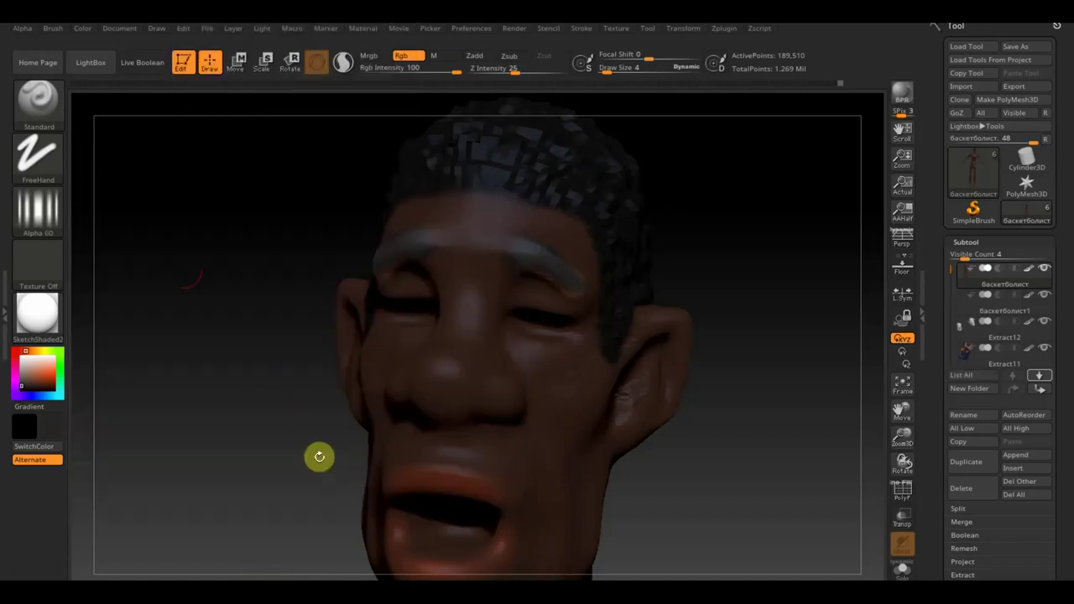
Step: Switch to the DragRect stroke with Zadd enabled and zoom in on the head
{"action": "left_click", "coordinate": [53, 169]}
{"action": "left_click", "coordinate": [159, 173]}
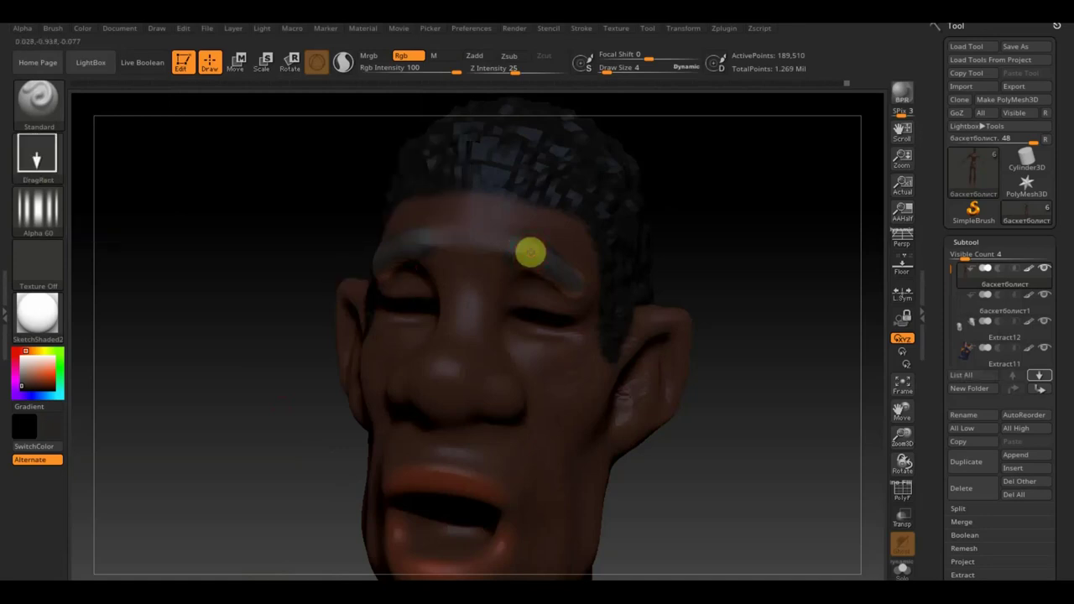
{"action": "left_click", "coordinate": [474, 57]}
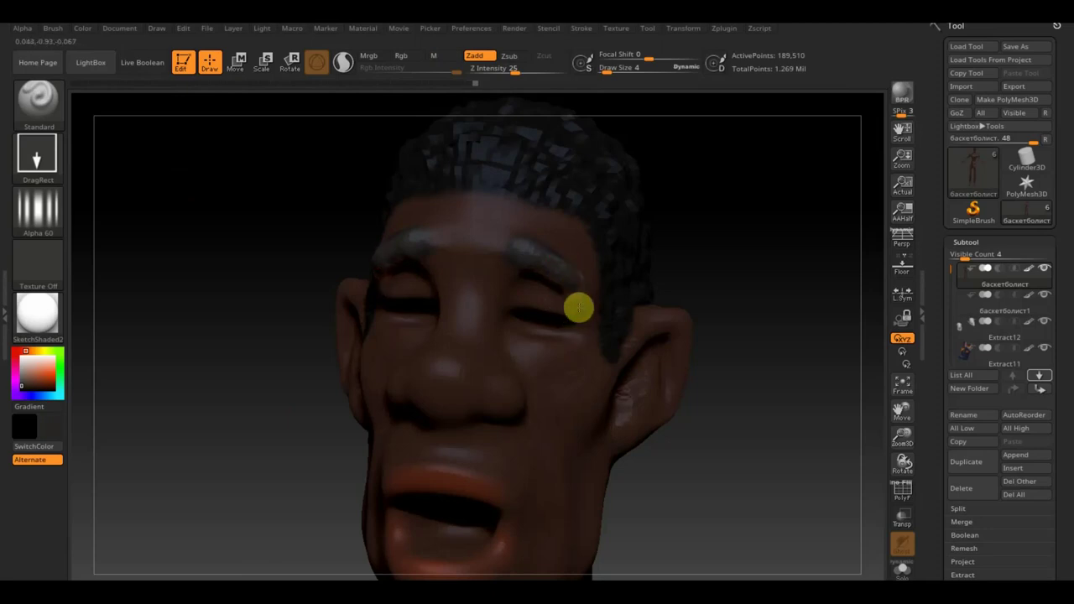
{"action": "mouse_move", "coordinate": [664, 252]}
{"action": "left_mouse_down"}
{"action": "mouse_move", "coordinate": [777, 337]}
{"action": "mouse_move", "coordinate": [805, 333]}
{"action": "mouse_move", "coordinate": [714, 244]}
{"action": "mouse_move", "coordinate": [736, 289]}
{"action": "left_mouse_up"}
Step: Clear the head's mask and reset the brush to a FreeHand stroke with Alpha Off
{"action": "key", "text": "shift"}
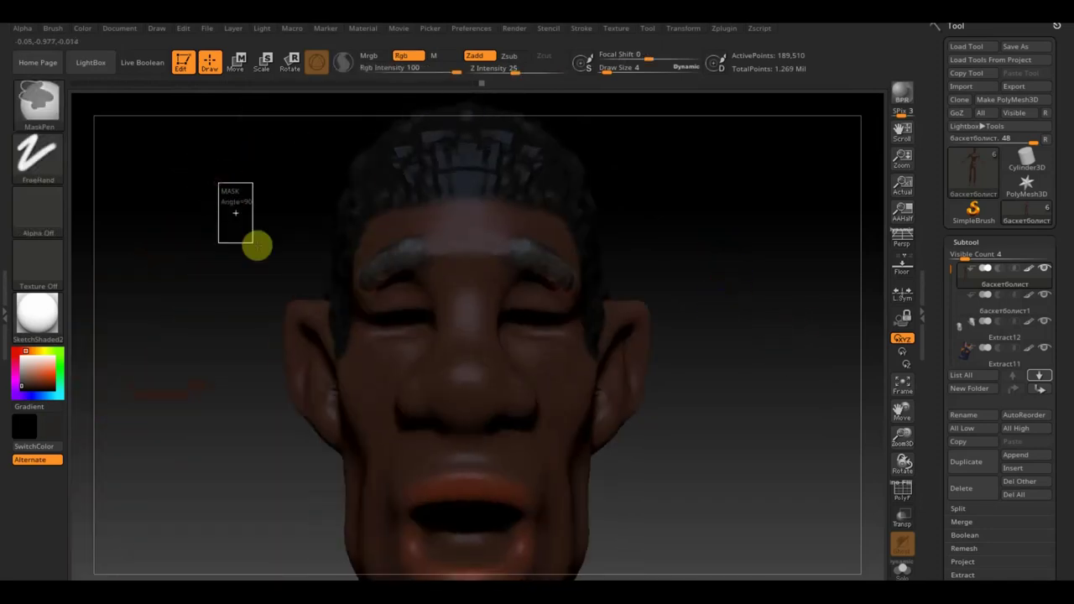
{"action": "left_click_drag", "start_coordinate": [219, 228], "coordinate": [256, 235]}
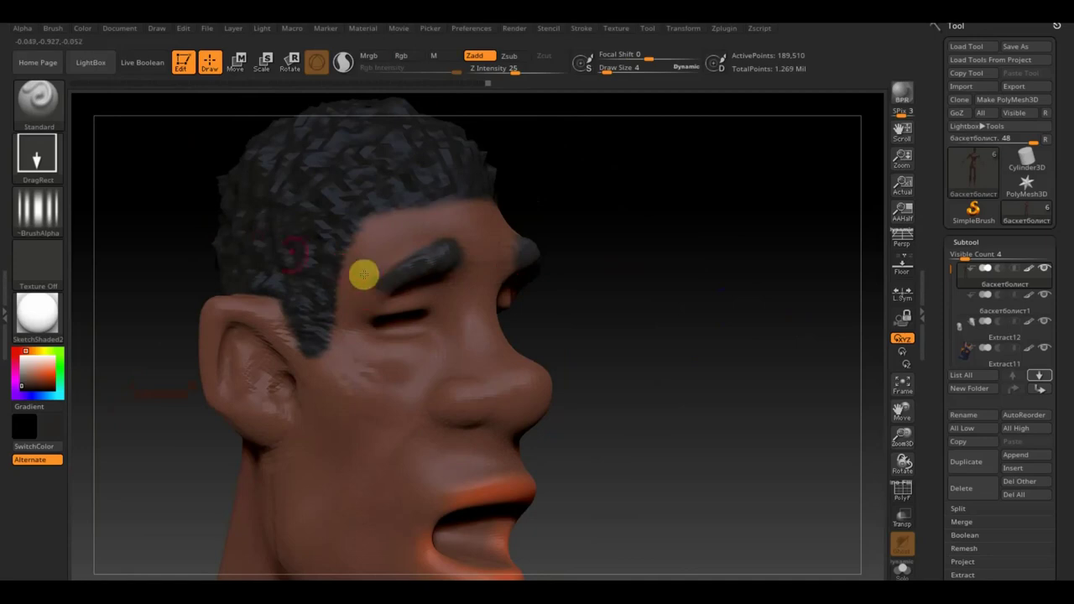
{"action": "left_click", "coordinate": [36, 151]}
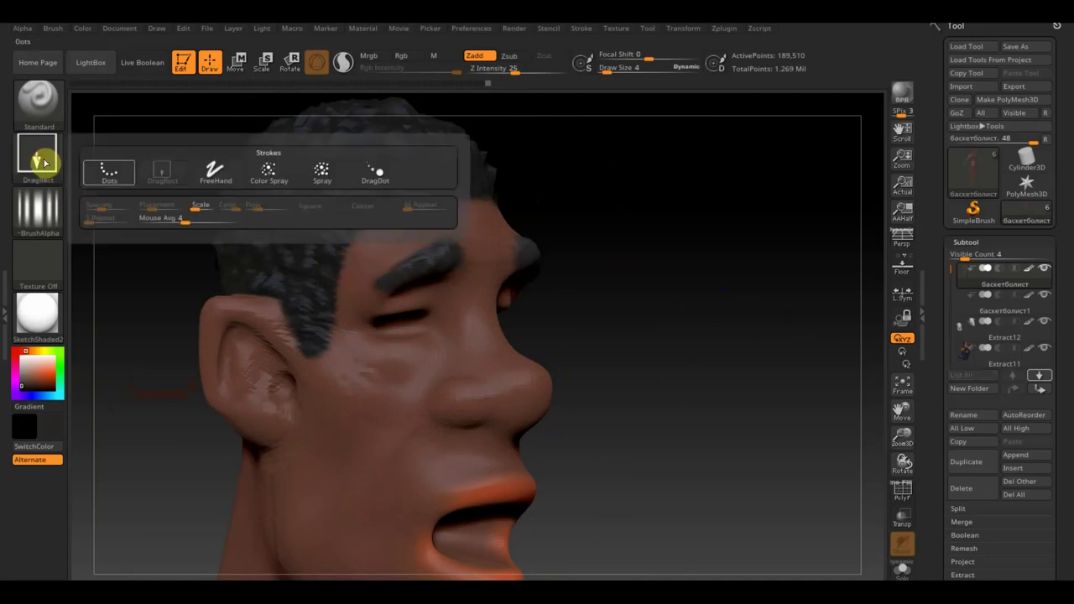
{"action": "left_click", "coordinate": [214, 174]}
{"action": "left_click", "coordinate": [38, 206]}
{"action": "left_click", "coordinate": [120, 227]}
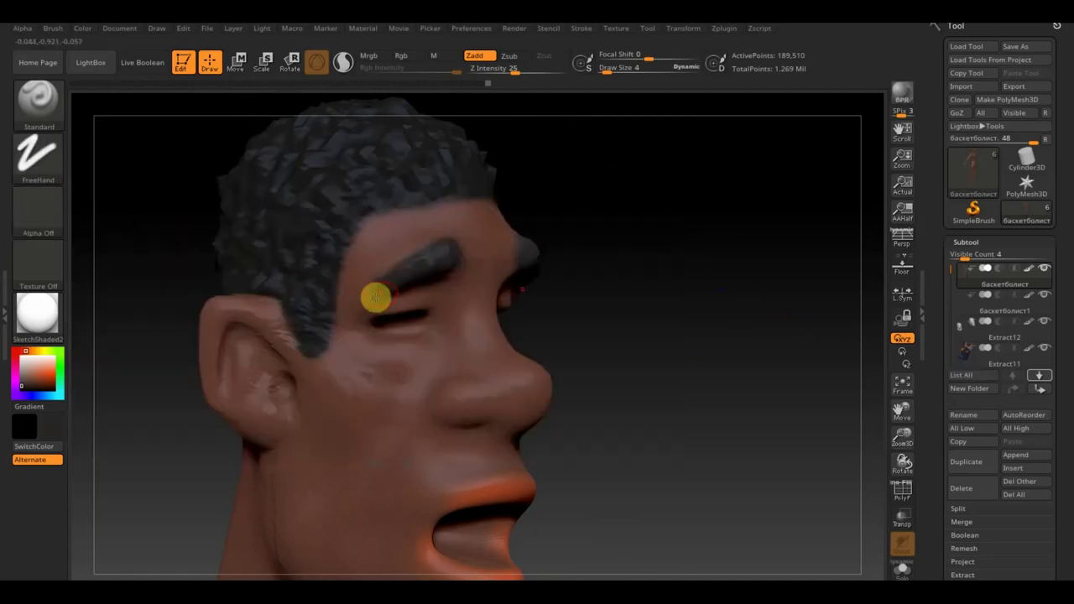
Step: Lengthen the eyebrow along the brow and paint it dark with Rgb enabled
{"action": "left_click_drag", "start_coordinate": [380, 272], "coordinate": [406, 247]}
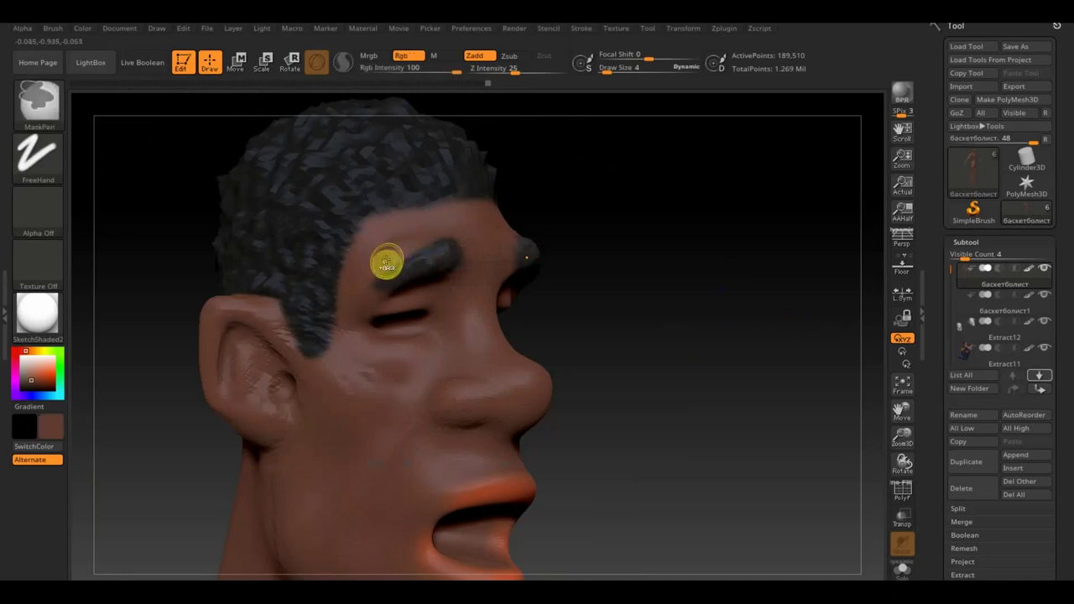
{"action": "left_click", "coordinate": [404, 55]}
{"action": "left_click_drag", "start_coordinate": [397, 254], "coordinate": [399, 248]}
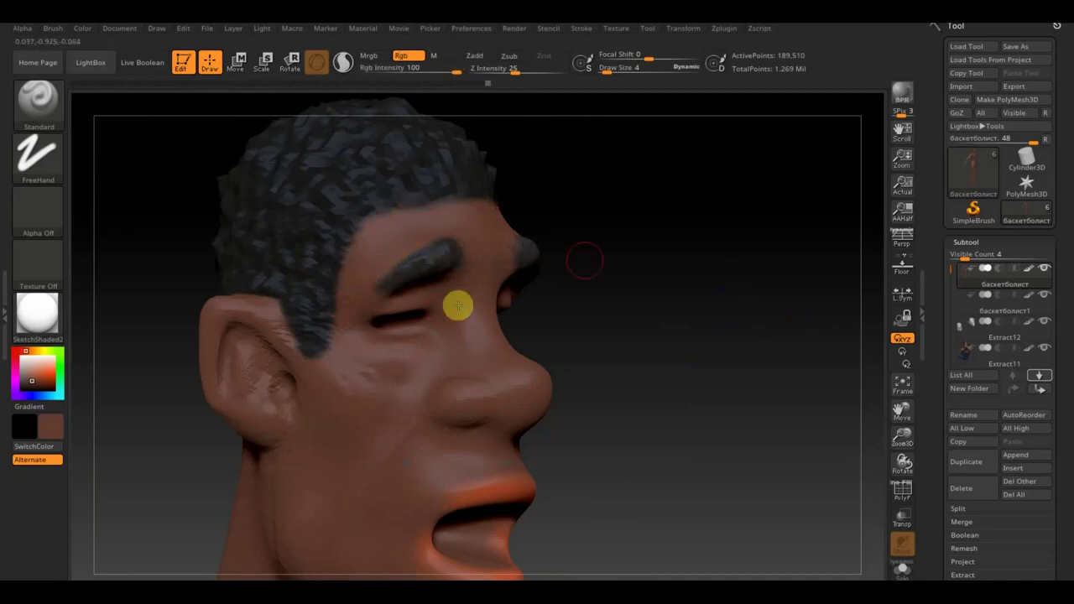
{"action": "left_click_drag", "start_coordinate": [621, 247], "coordinate": [592, 256]}
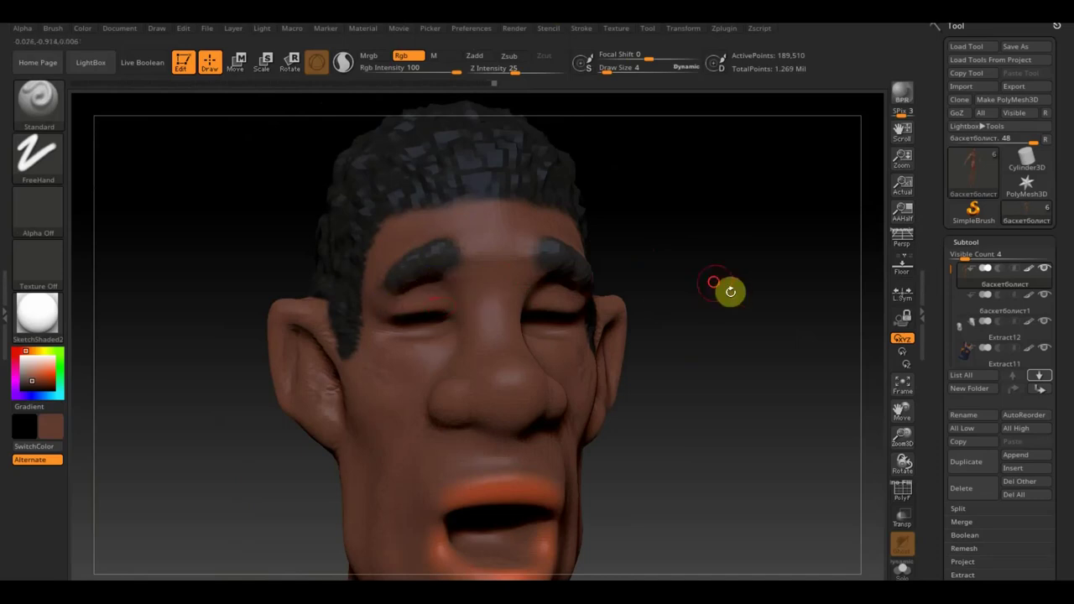
{"action": "left_click_drag", "start_coordinate": [731, 290], "coordinate": [698, 242]}
{"action": "mouse_move", "coordinate": [630, 263]}
{"action": "left_mouse_down"}
{"action": "mouse_move", "coordinate": [680, 272]}
{"action": "mouse_move", "coordinate": [654, 307]}
{"action": "left_mouse_up"}
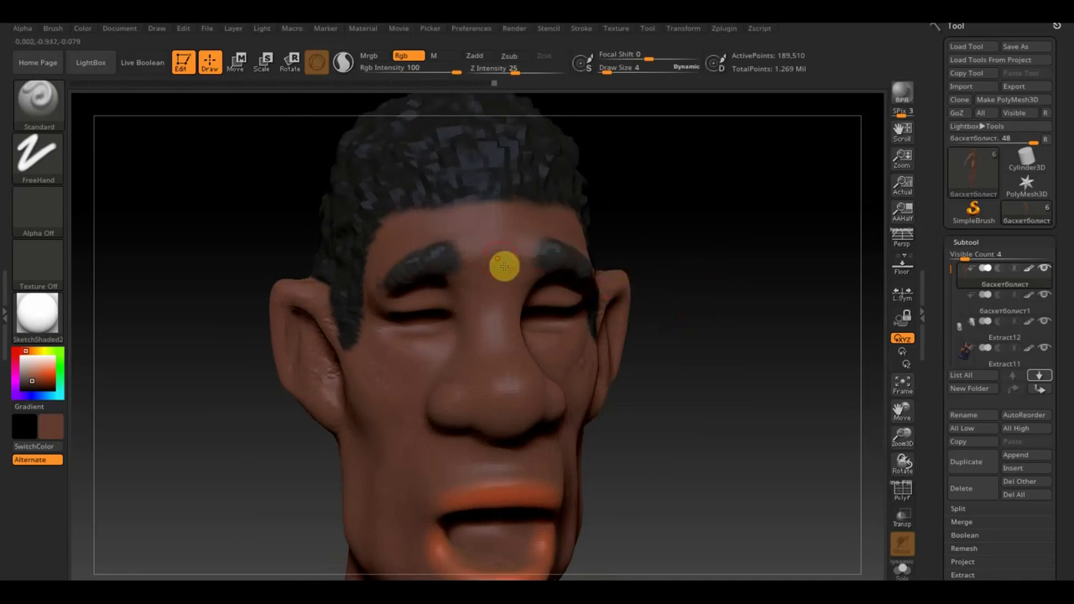
{"action": "left_click_drag", "start_coordinate": [701, 339], "coordinate": [709, 273]}
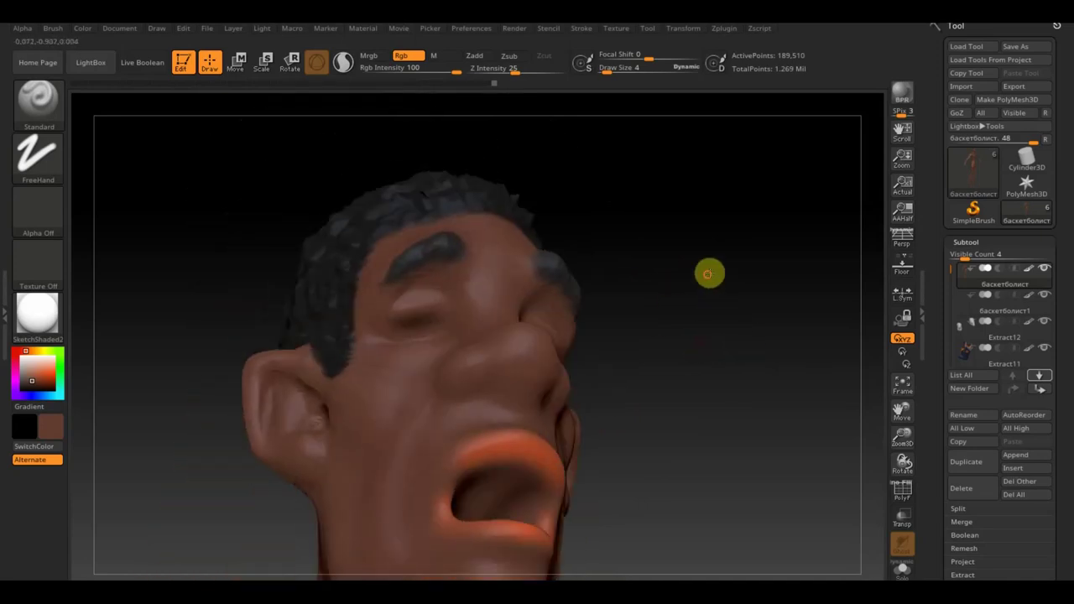
{"action": "left_click_drag", "start_coordinate": [703, 343], "coordinate": [712, 357]}
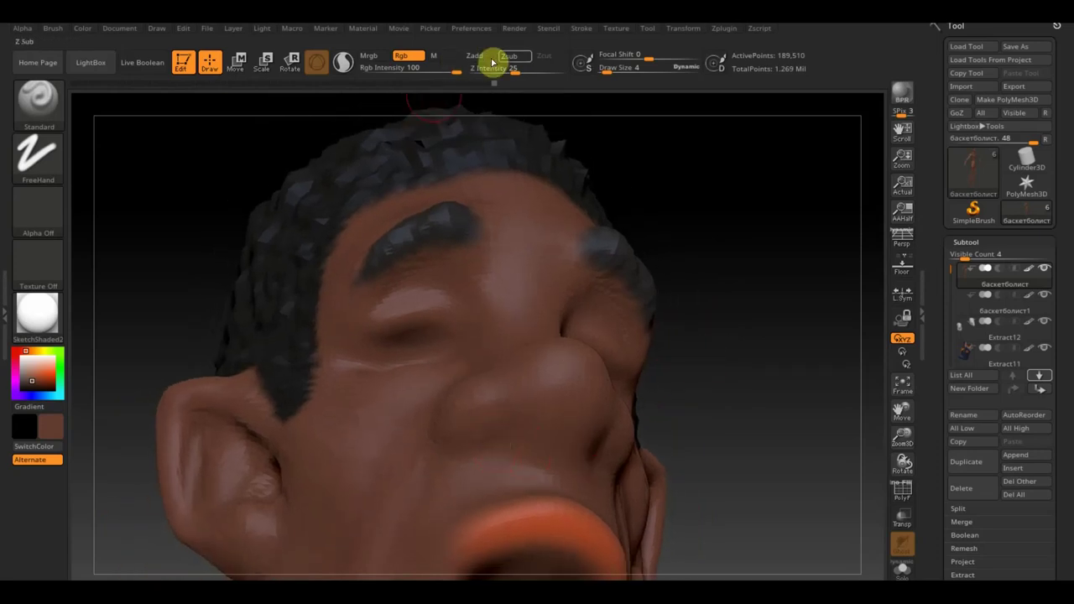
Step: With Zsub on, carve deeper nostrils and a philtrum groove above the lip, Shift-smoothing the area
{"action": "left_click", "coordinate": [493, 401]}
{"action": "mouse_move", "coordinate": [495, 439]}
{"action": "left_mouse_down"}
{"action": "mouse_move", "coordinate": [492, 427]}
{"action": "mouse_move", "coordinate": [490, 451]}
{"action": "left_mouse_up"}
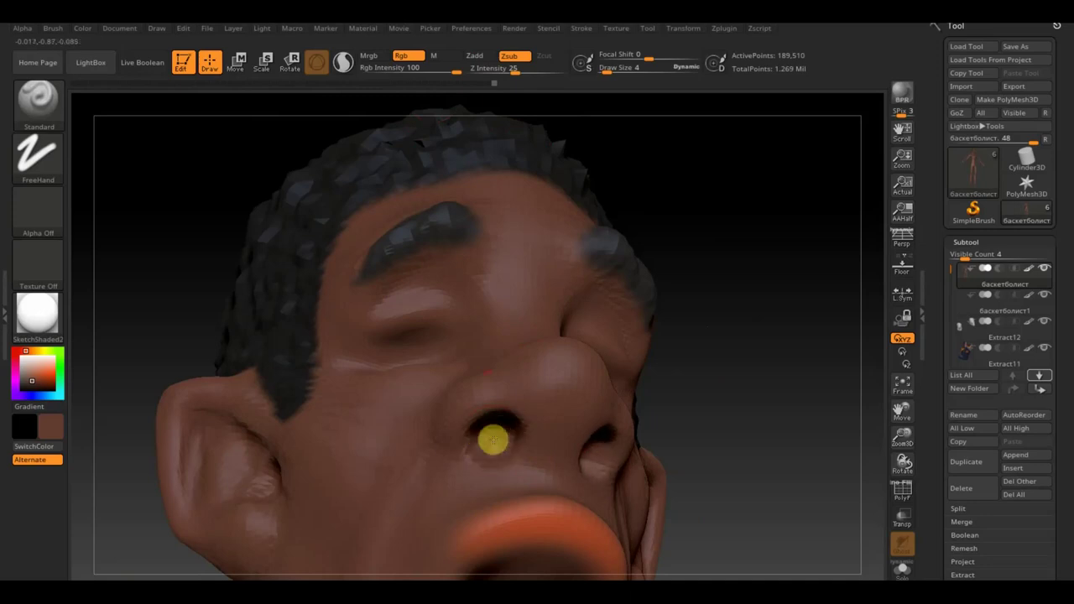
{"action": "mouse_move", "coordinate": [722, 347]}
{"action": "left_mouse_down"}
{"action": "mouse_move", "coordinate": [729, 333]}
{"action": "mouse_move", "coordinate": [714, 406]}
{"action": "mouse_move", "coordinate": [724, 393]}
{"action": "left_mouse_up"}
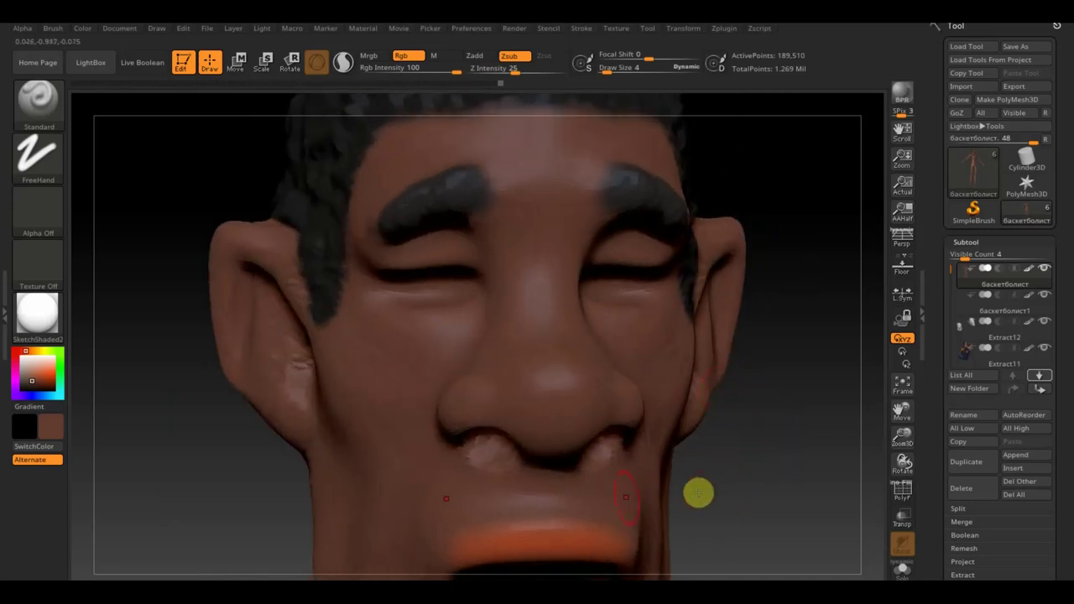
{"action": "left_click_drag", "start_coordinate": [545, 485], "coordinate": [541, 503]}
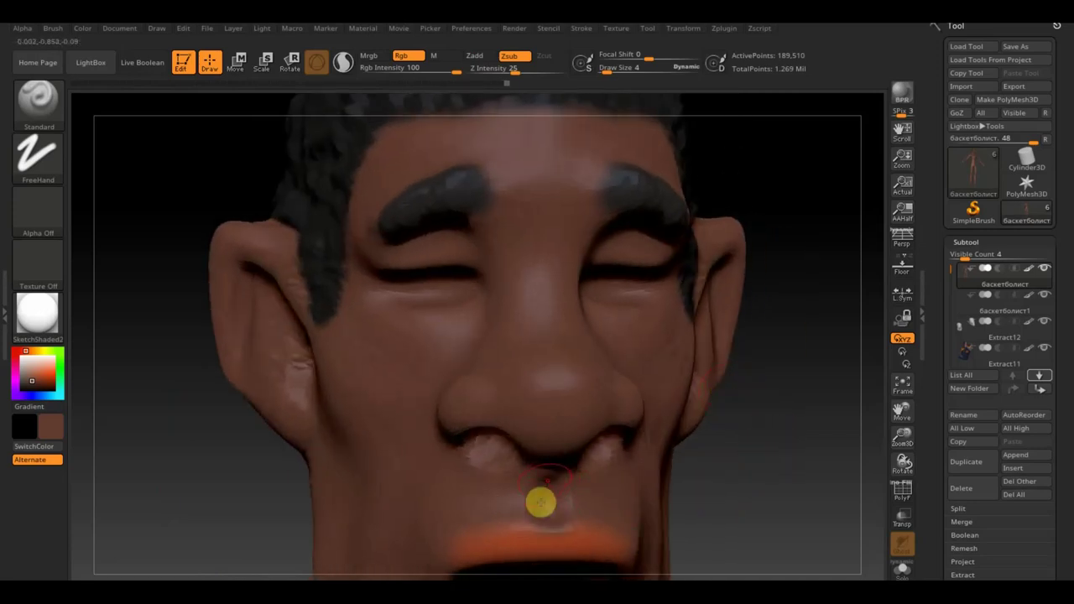
{"action": "left_click_drag", "start_coordinate": [791, 484], "coordinate": [781, 472]}
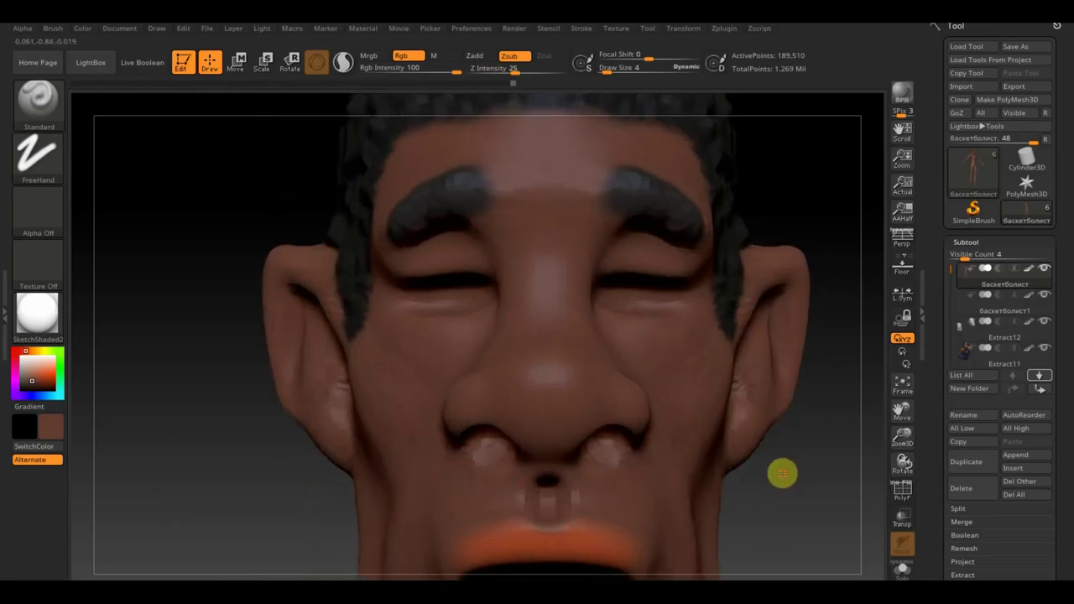
{"action": "key", "text": "shift"}
{"action": "key", "text": "alt"}
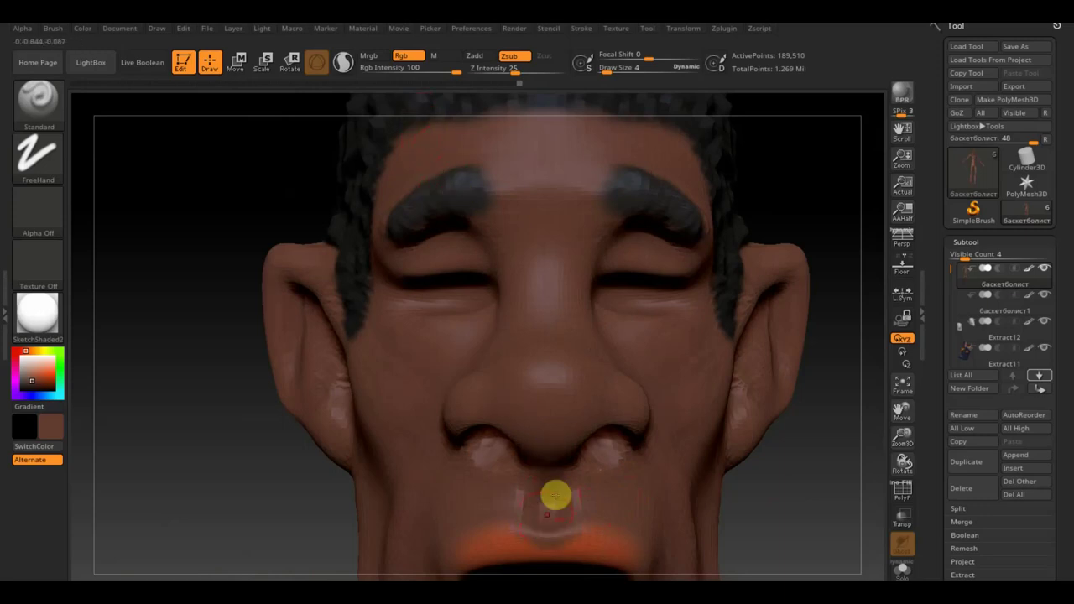
{"action": "mouse_move", "coordinate": [782, 509]}
{"action": "left_mouse_down", "text": "alt"}
{"action": "mouse_move", "coordinate": [753, 388]}
{"action": "mouse_move", "coordinate": [688, 334]}
{"action": "left_mouse_up", "text": "alt"}
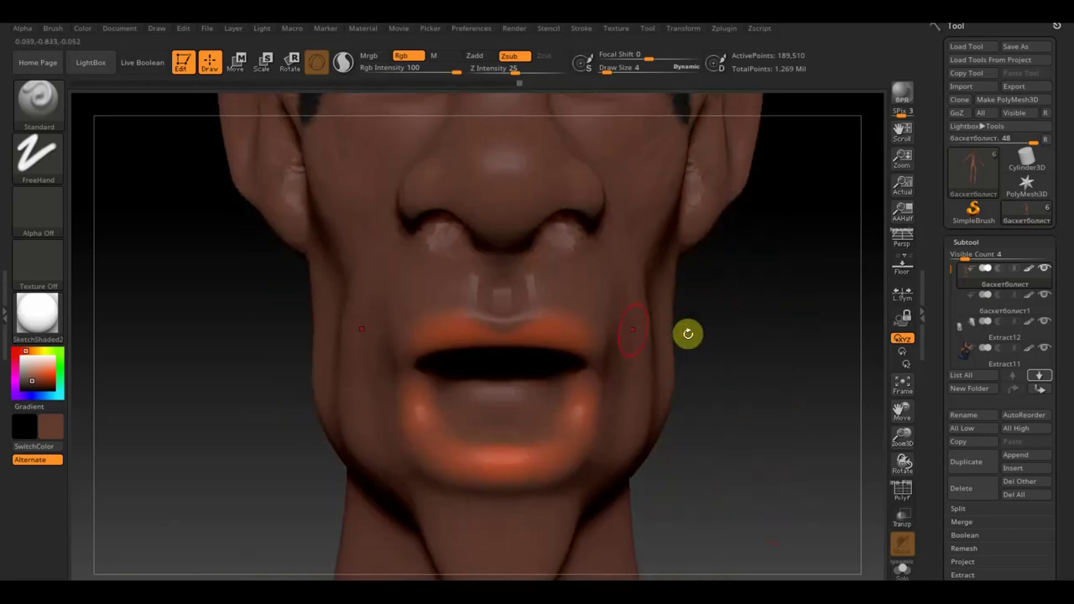
Step: Sample the orange lip colour and paint the mouth corner and lower lip with it
{"action": "key", "text": "c"}
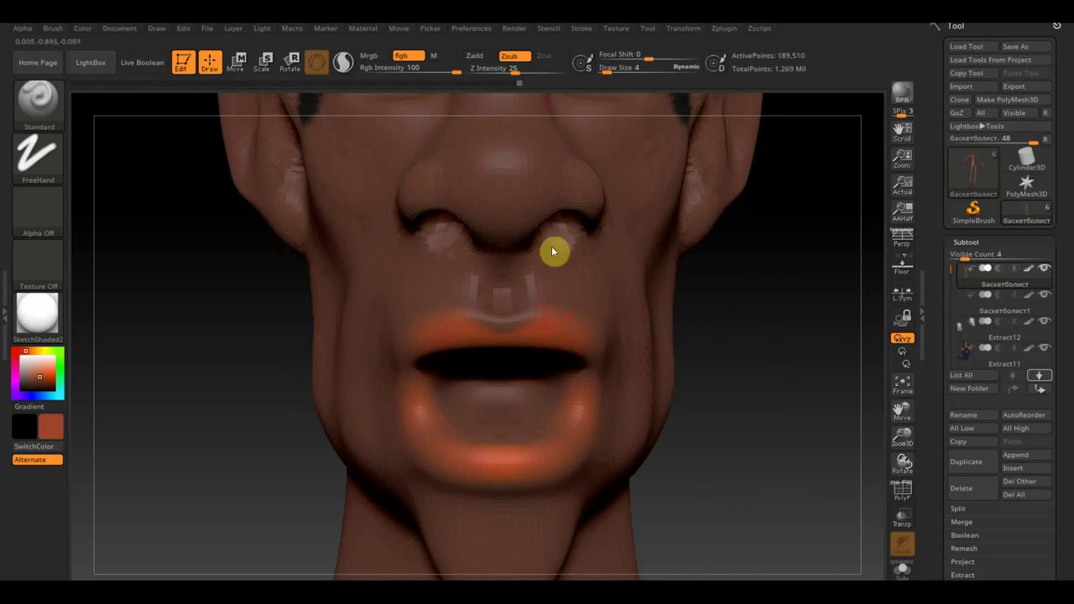
{"action": "left_click", "coordinate": [507, 56]}
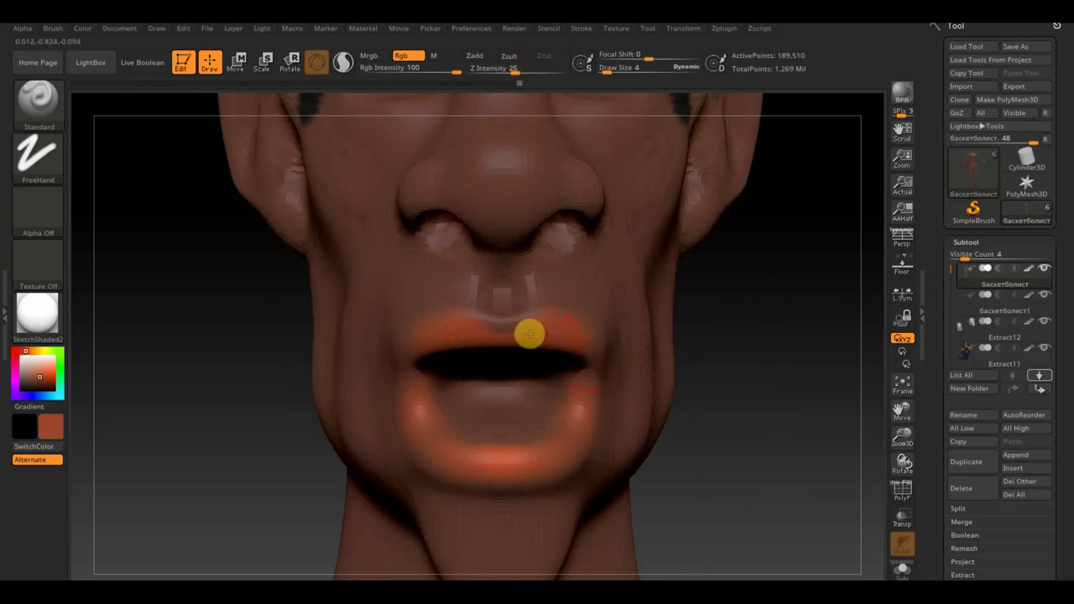
{"action": "mouse_move", "coordinate": [748, 372]}
{"action": "left_mouse_down"}
{"action": "mouse_move", "coordinate": [761, 336]}
{"action": "mouse_move", "coordinate": [798, 349]}
{"action": "left_mouse_up"}
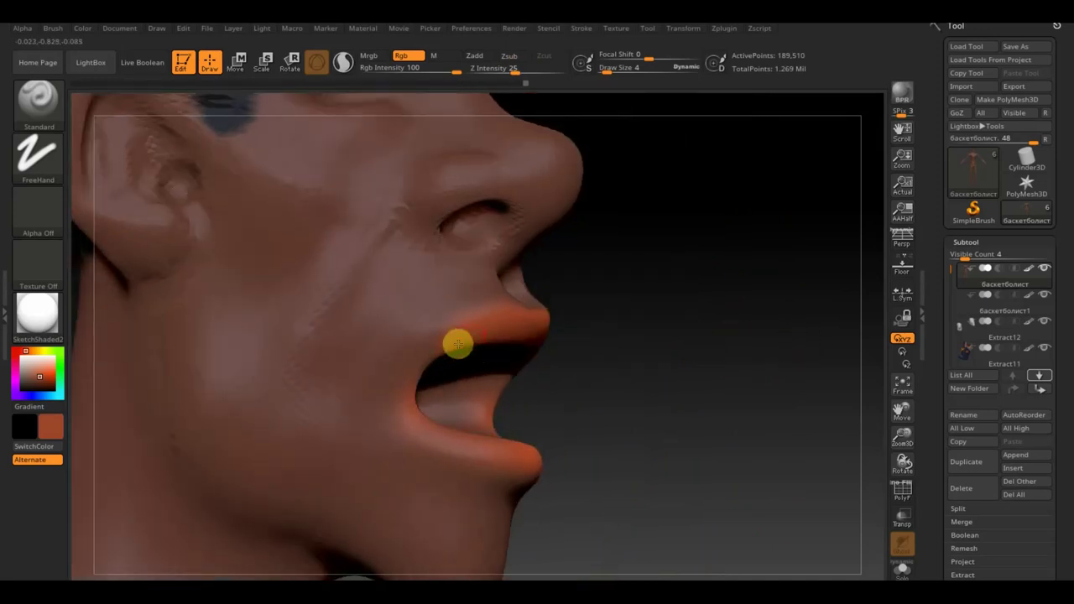
{"action": "left_click_drag", "start_coordinate": [436, 435], "coordinate": [375, 334]}
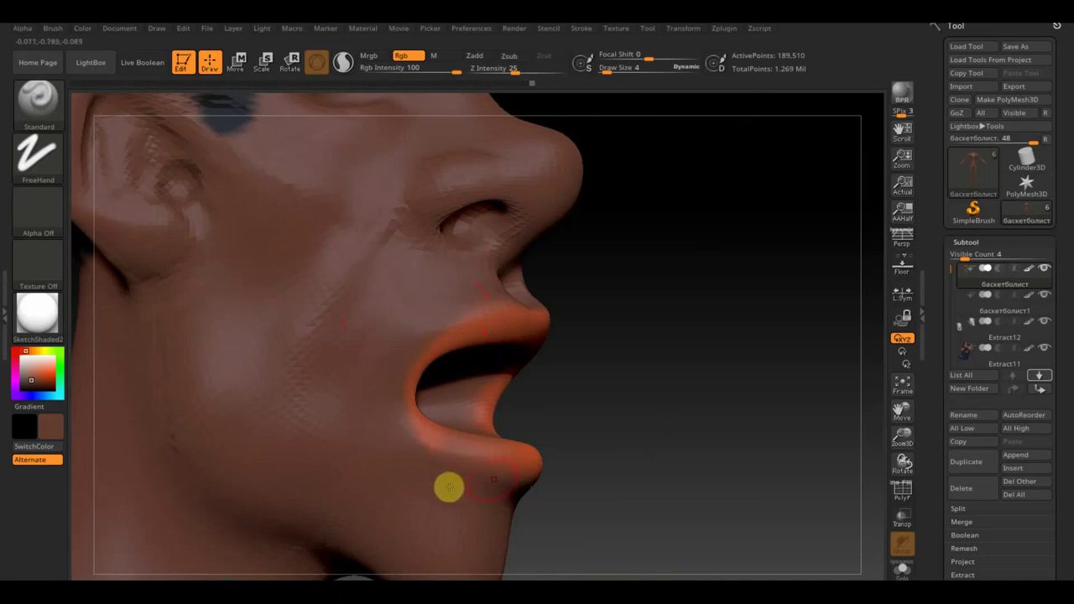
Step: Compare the face from several angles and pick the chin's skin brown as the paint colour
{"action": "left_click_drag", "start_coordinate": [599, 479], "coordinate": [540, 462]}
{"action": "key", "text": "c"}
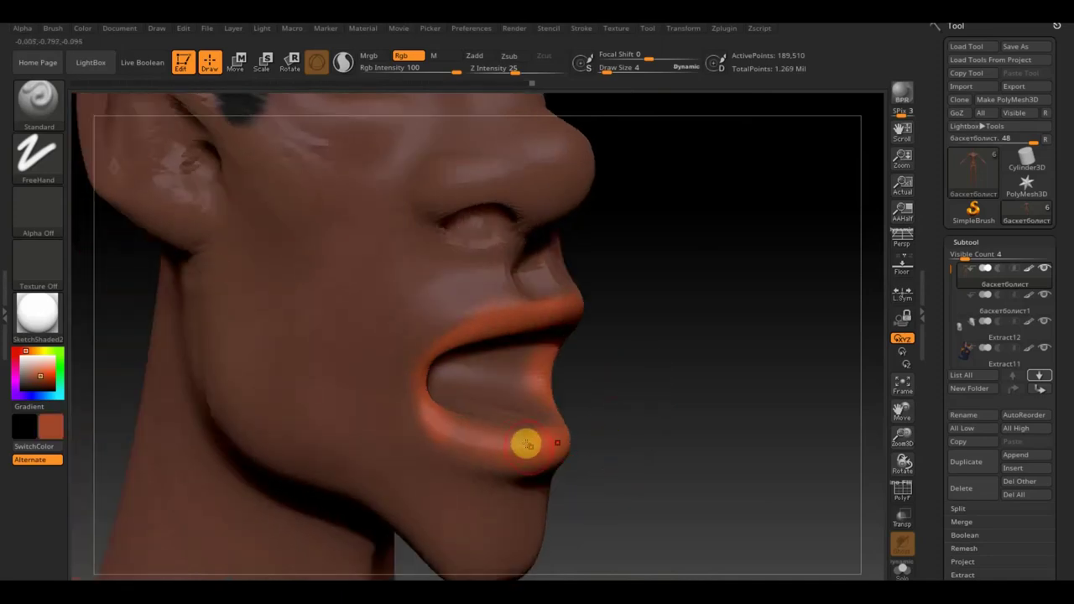
{"action": "mouse_move", "coordinate": [640, 426]}
{"action": "left_mouse_down"}
{"action": "mouse_move", "coordinate": [612, 408]}
{"action": "mouse_move", "coordinate": [641, 396]}
{"action": "mouse_move", "coordinate": [579, 445]}
{"action": "left_mouse_up"}
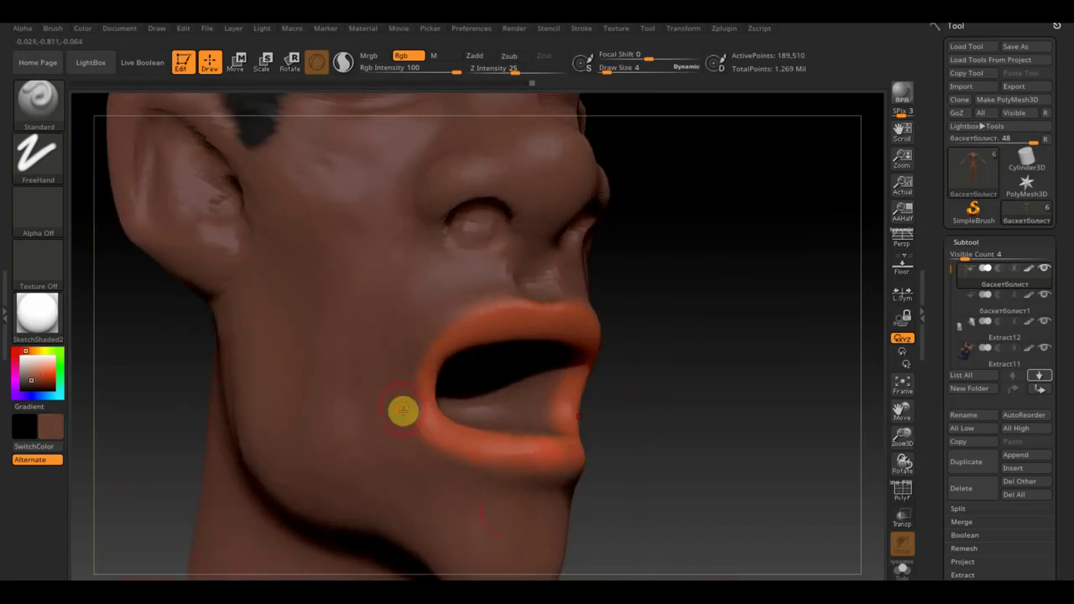
{"action": "key", "text": "c"}
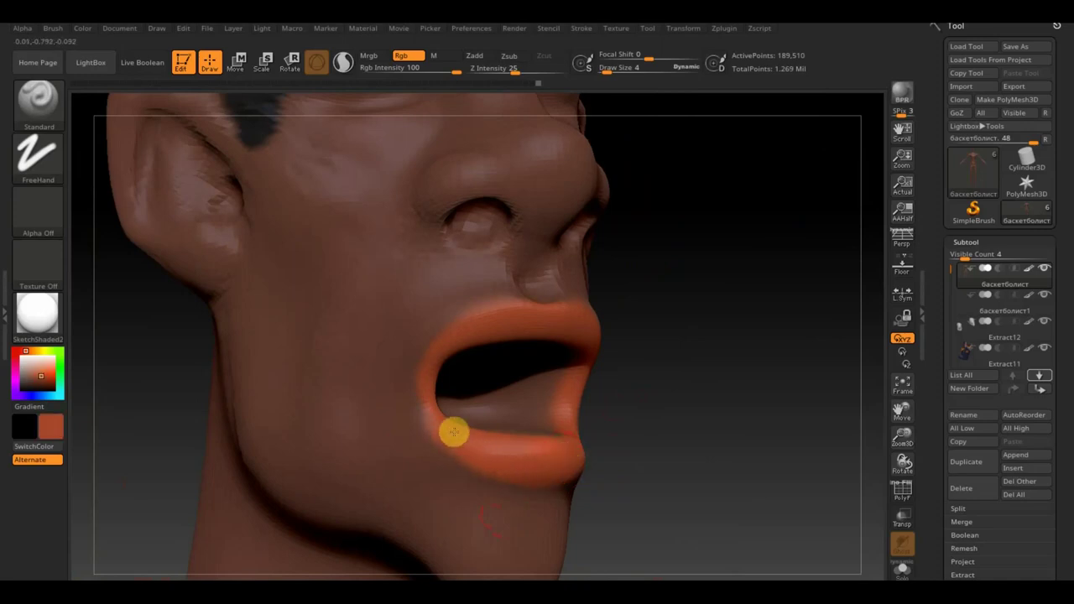
{"action": "key", "text": "c"}
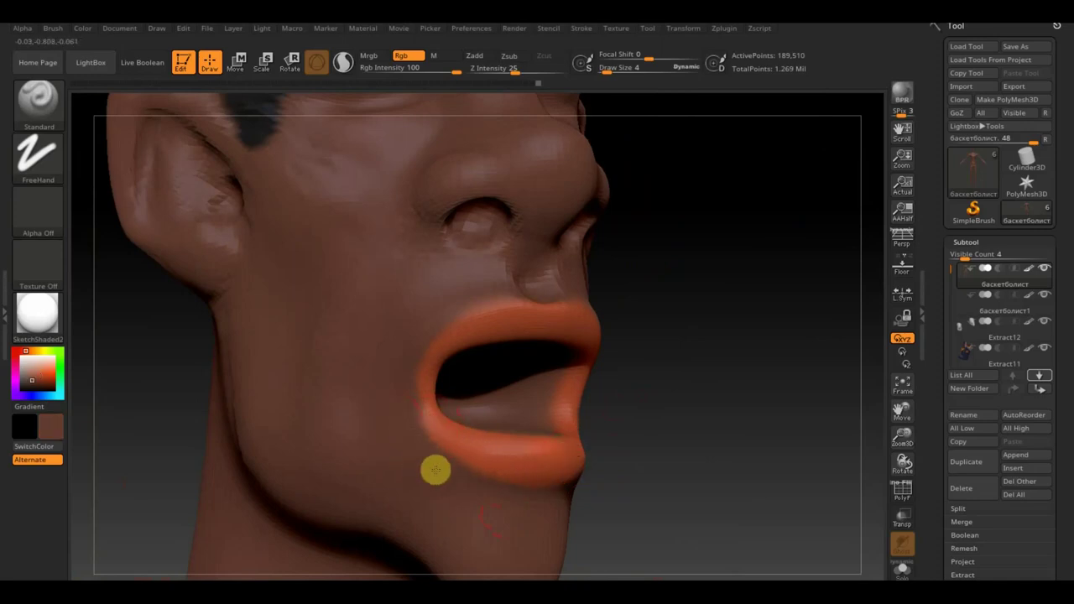
{"action": "mouse_move", "coordinate": [647, 511]}
{"action": "left_mouse_down"}
{"action": "mouse_move", "coordinate": [693, 477]}
{"action": "mouse_move", "coordinate": [684, 288]}
{"action": "left_mouse_up"}
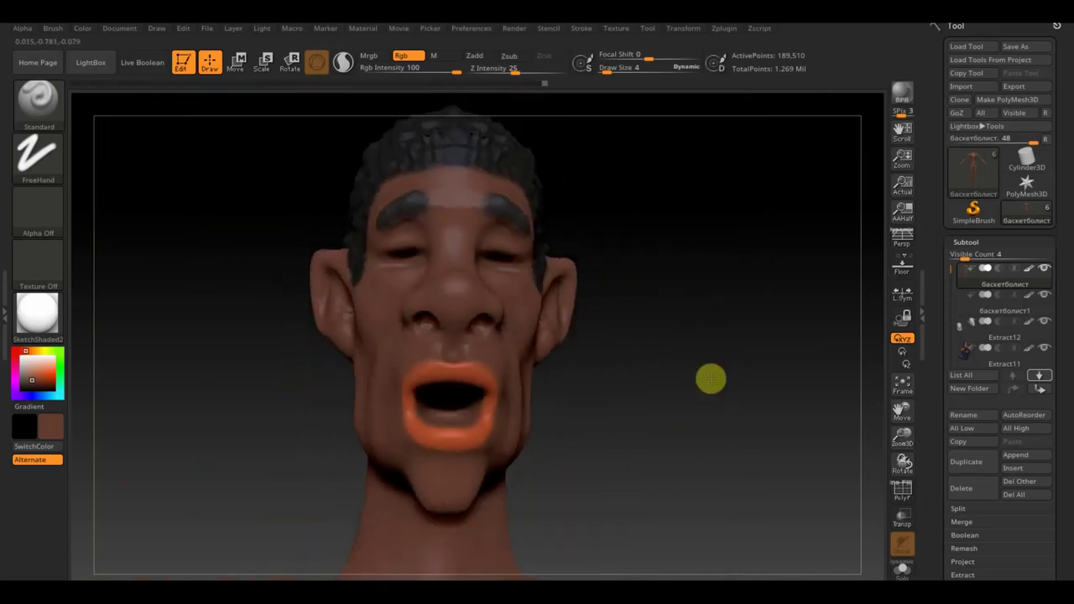
{"action": "mouse_move", "coordinate": [664, 370]}
{"action": "left_mouse_down", "text": "shift"}
{"action": "mouse_move", "coordinate": [668, 427]}
{"action": "mouse_move", "coordinate": [556, 391]}
{"action": "mouse_move", "coordinate": [589, 432]}
{"action": "mouse_move", "coordinate": [642, 408]}
{"action": "mouse_move", "coordinate": [593, 350]}
{"action": "mouse_move", "coordinate": [659, 482]}
{"action": "mouse_move", "coordinate": [649, 381]}
{"action": "mouse_move", "coordinate": [634, 385]}
{"action": "left_mouse_up", "text": "shift"}
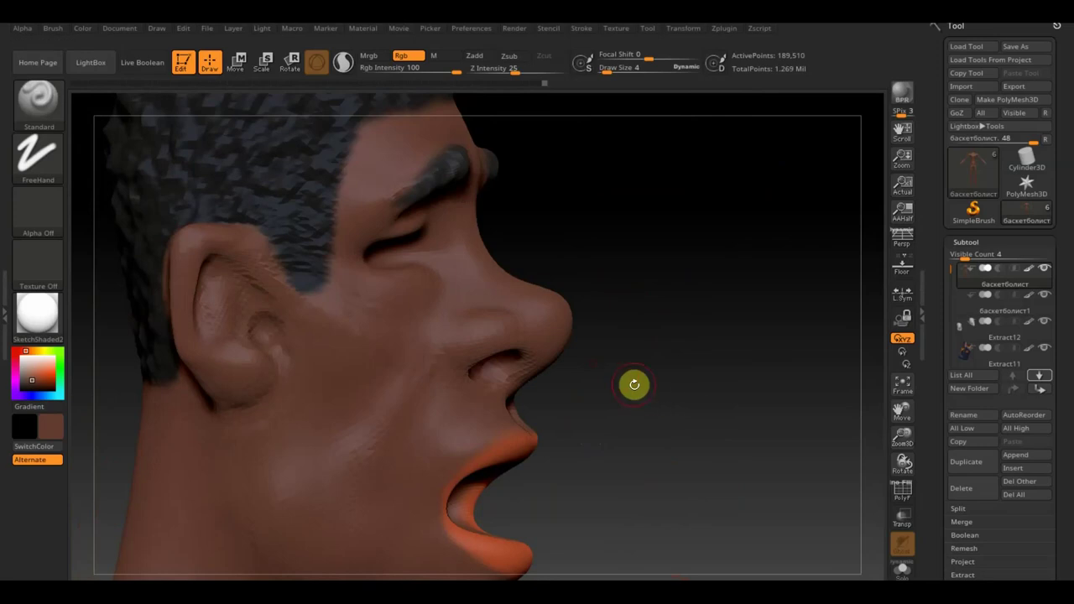
Step: Select the Move Topological brush with an enlarged Draw Size and check the head's profile
{"action": "left_click", "coordinate": [38, 105]}
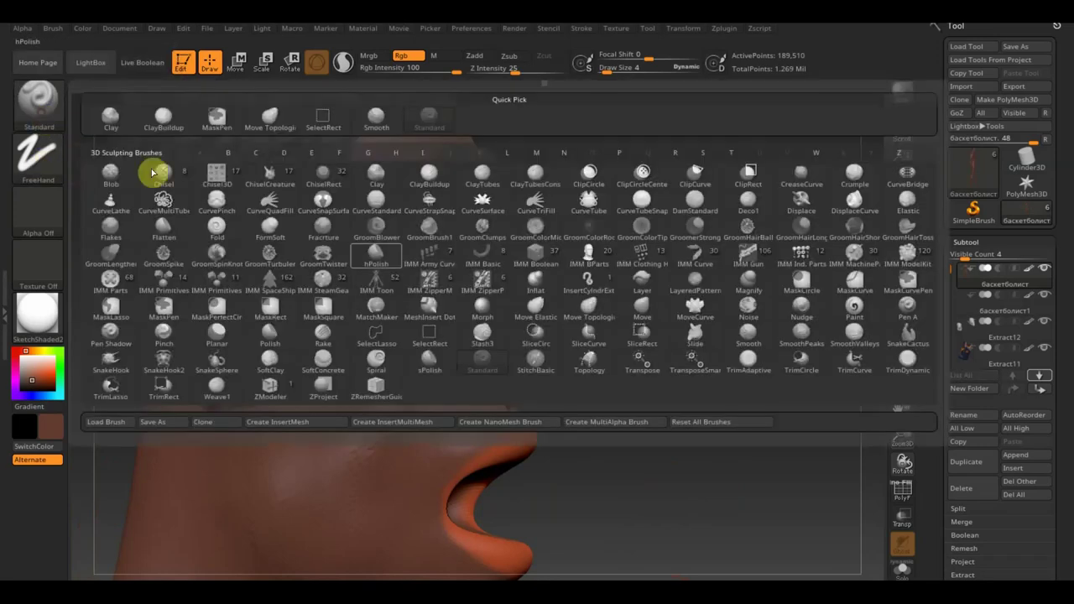
{"action": "left_click", "coordinate": [594, 308]}
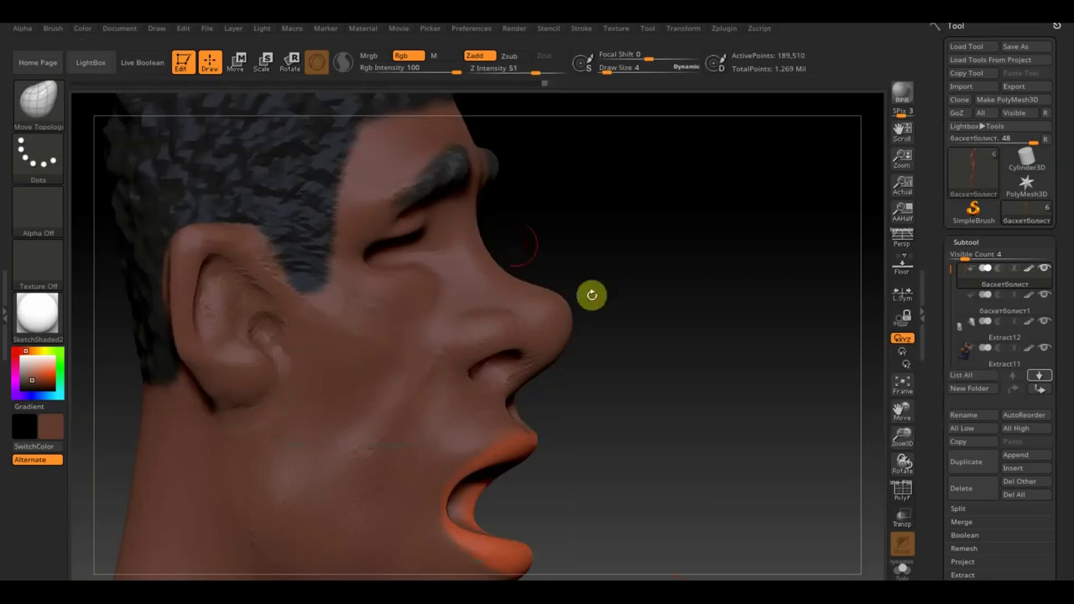
{"action": "left_click", "coordinate": [611, 73]}
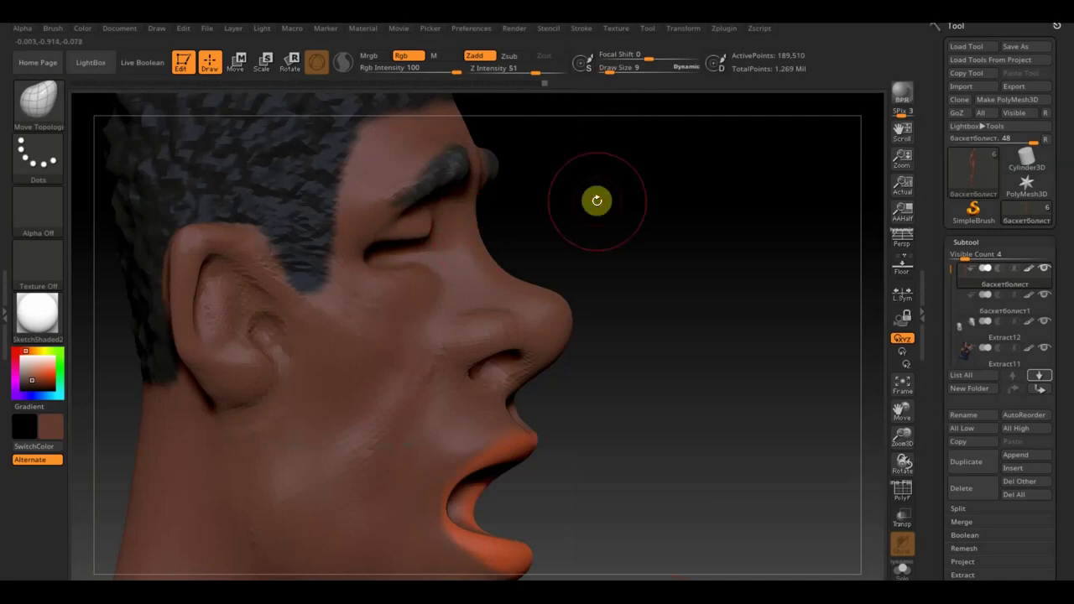
{"action": "left_click_drag", "start_coordinate": [594, 199], "coordinate": [546, 146]}
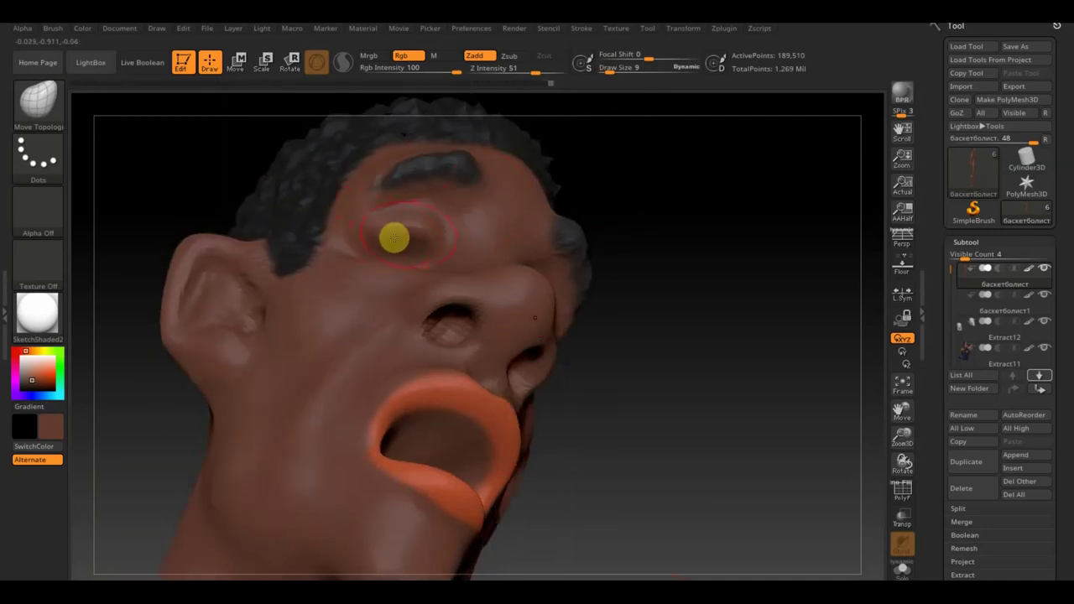
{"action": "left_click_drag", "start_coordinate": [628, 240], "coordinate": [716, 330]}
{"action": "mouse_move", "coordinate": [676, 283]}
{"action": "left_mouse_down"}
{"action": "mouse_move", "coordinate": [626, 305]}
{"action": "mouse_move", "coordinate": [667, 293]}
{"action": "left_mouse_up"}
{"action": "left_click", "coordinate": [606, 70]}
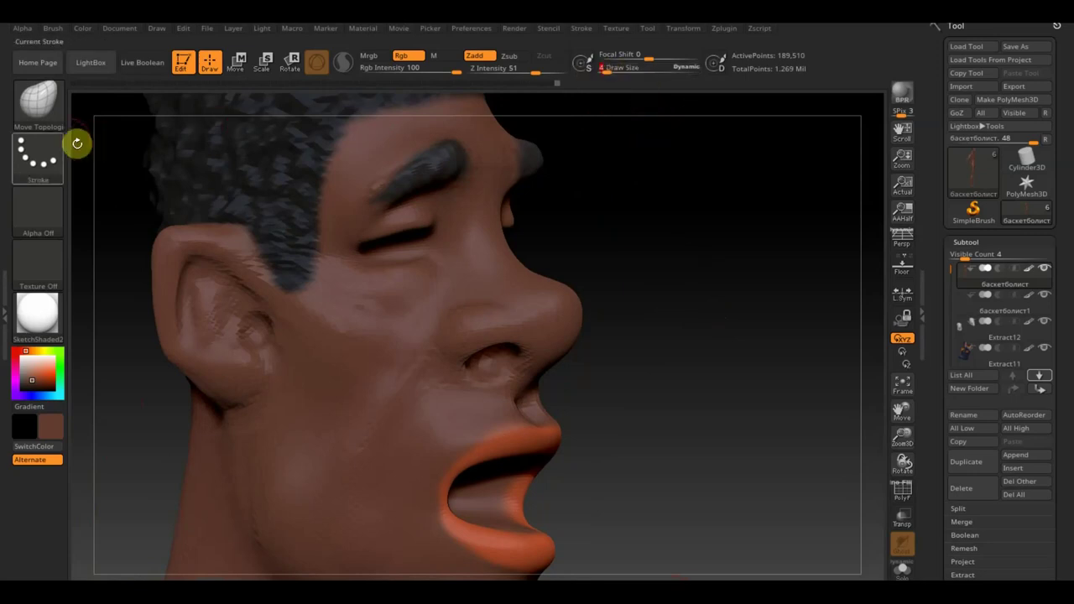
Step: Switch to the Standard brush with Zsub on and Rgb off, and deepen the eyelid crease
{"action": "left_click", "coordinate": [55, 107]}
{"action": "left_click", "coordinate": [405, 119]}
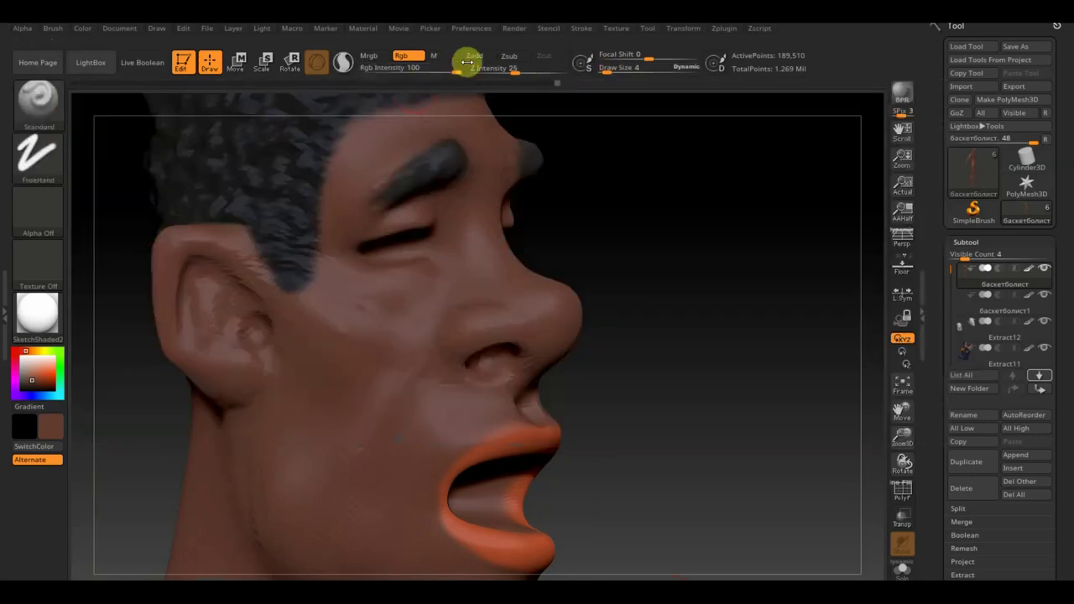
{"action": "left_click", "coordinate": [510, 56]}
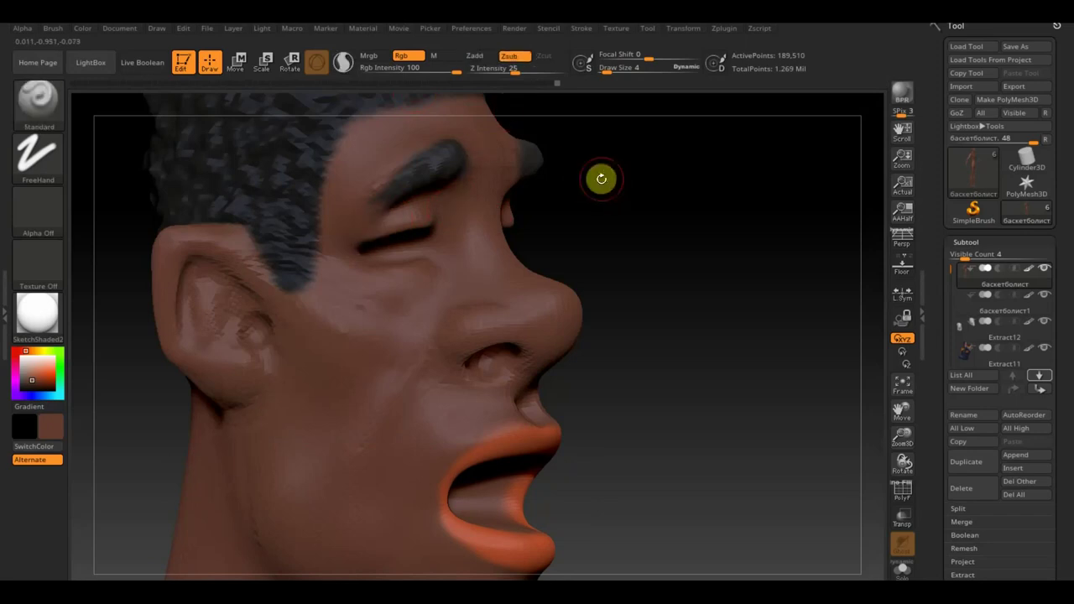
{"action": "left_click", "coordinate": [413, 56]}
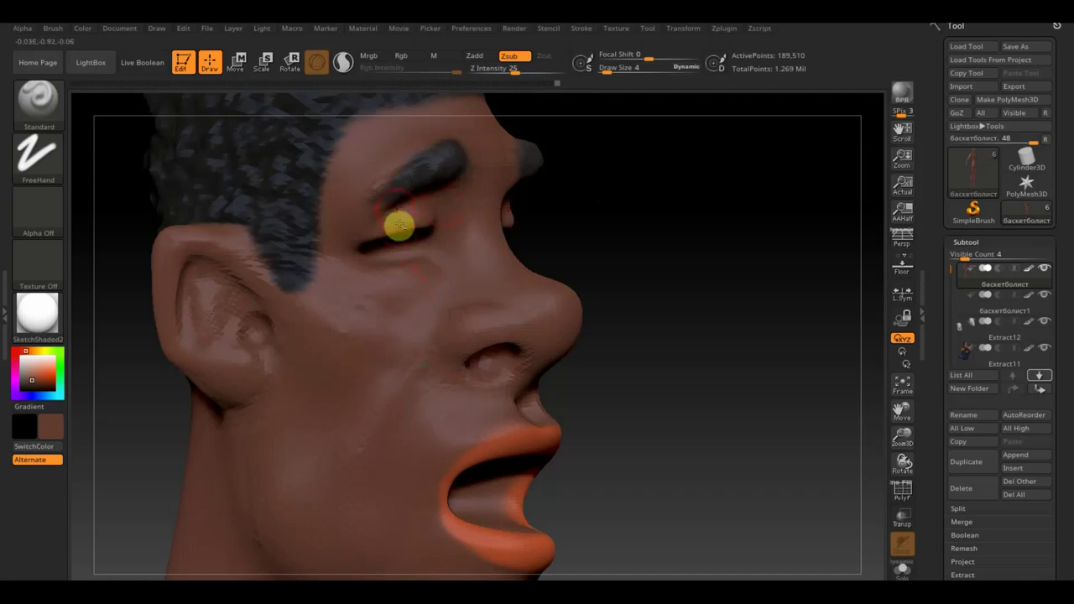
{"action": "left_click_drag", "start_coordinate": [391, 215], "coordinate": [353, 243]}
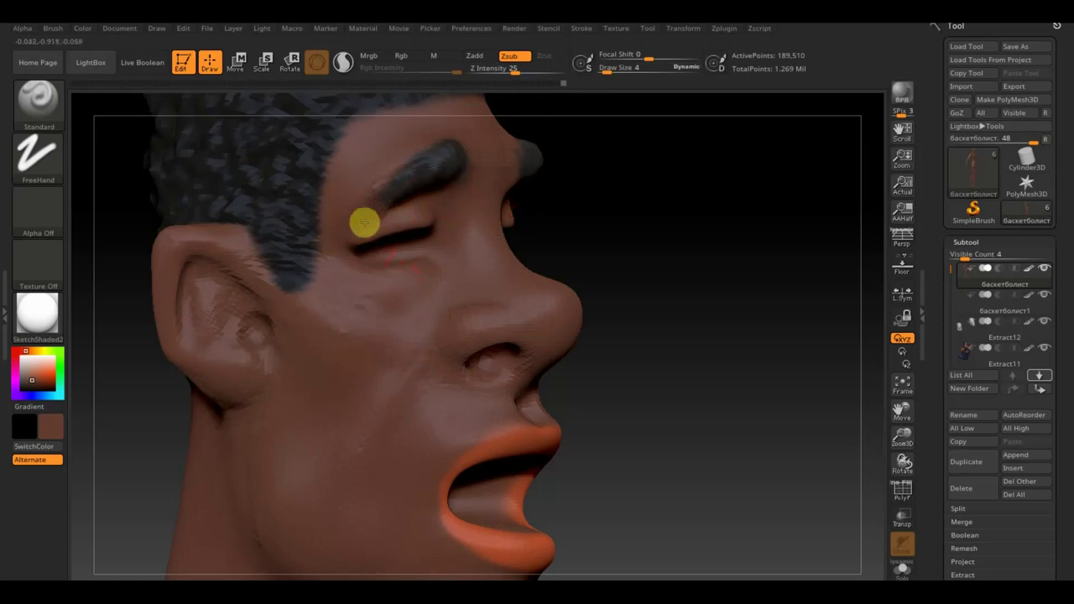
Step: Shift-smooth the nose bridge and carve a line beside the nose
{"action": "mouse_move", "coordinate": [563, 199]}
{"action": "left_mouse_down"}
{"action": "mouse_move", "coordinate": [426, 192]}
{"action": "mouse_move", "coordinate": [455, 221]}
{"action": "mouse_move", "coordinate": [442, 187]}
{"action": "mouse_move", "coordinate": [458, 241]}
{"action": "left_mouse_up"}
{"action": "left_click_drag", "start_coordinate": [718, 207], "coordinate": [755, 224]}
{"action": "left_click", "coordinate": [495, 275]}
{"action": "left_click_drag", "start_coordinate": [481, 263], "coordinate": [473, 242]}
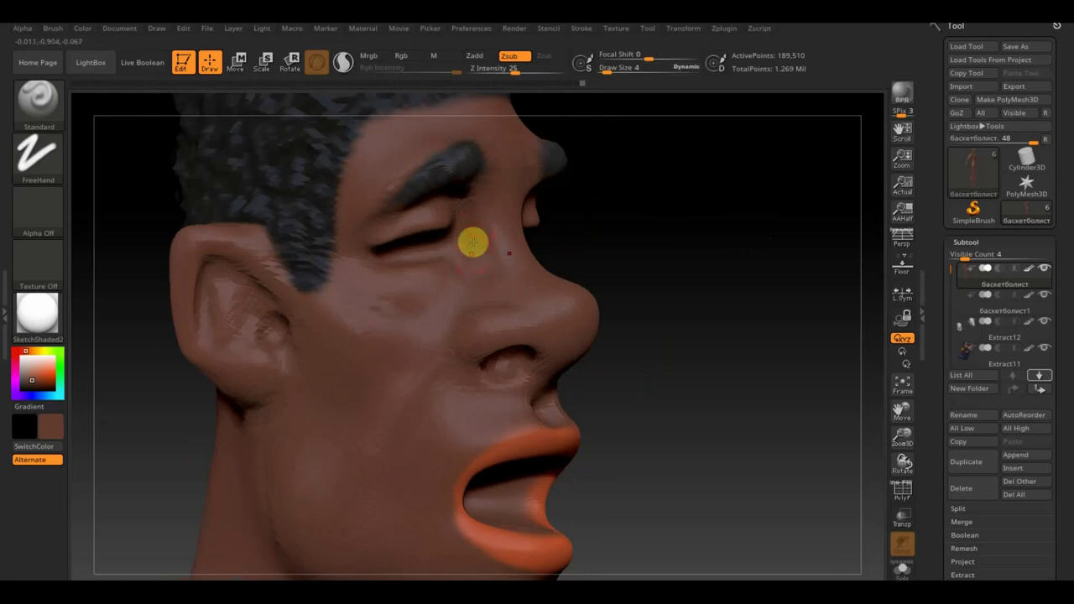
{"action": "key", "text": "shift"}
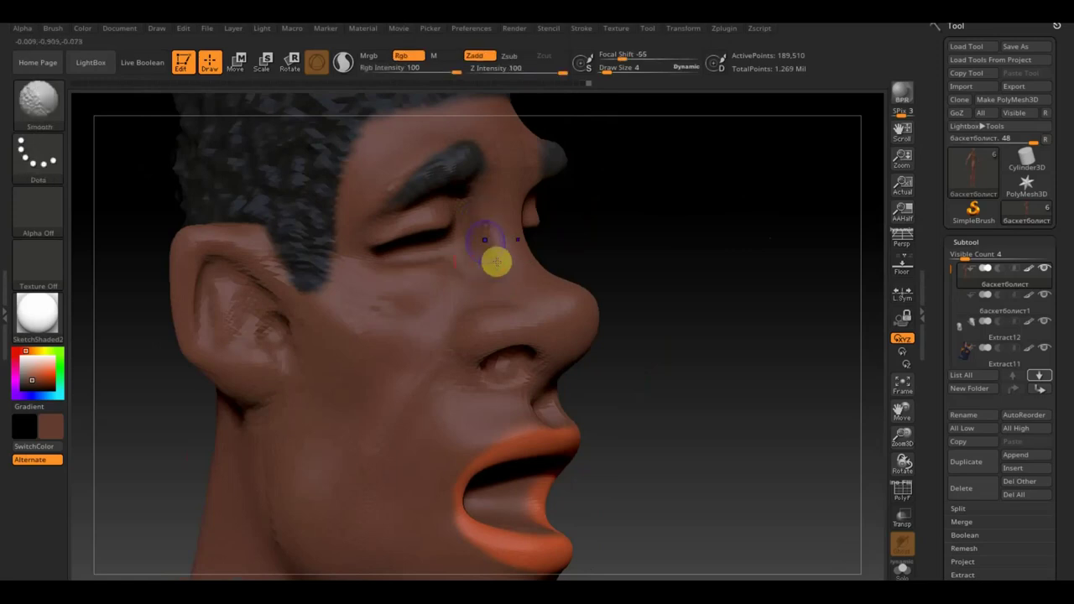
{"action": "left_click_drag", "start_coordinate": [485, 255], "coordinate": [480, 281], "text": "shift"}
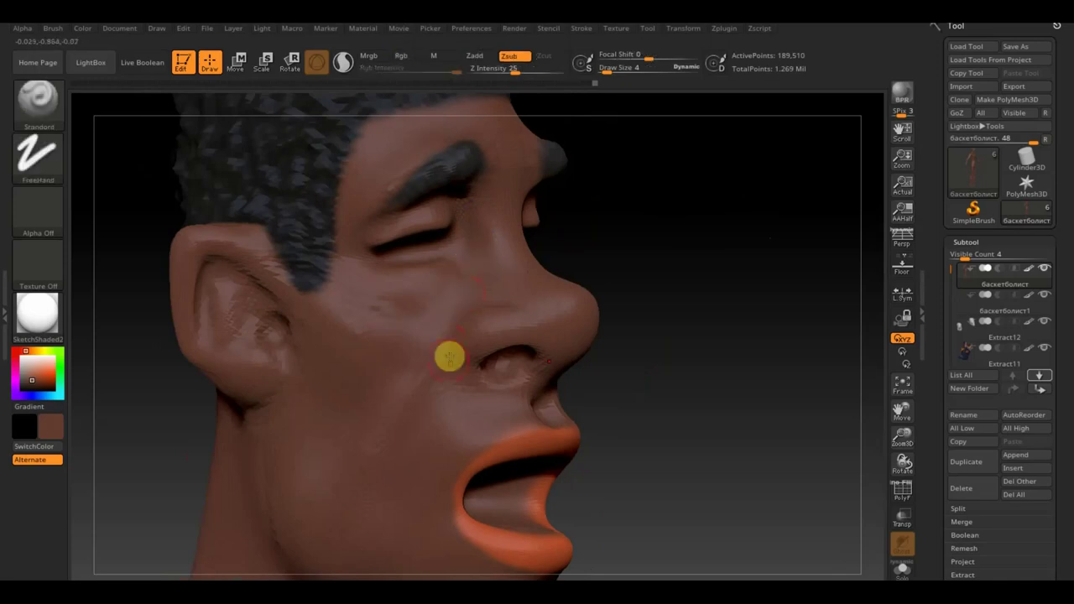
{"action": "left_click_drag", "start_coordinate": [433, 355], "coordinate": [436, 370], "text": "alt"}
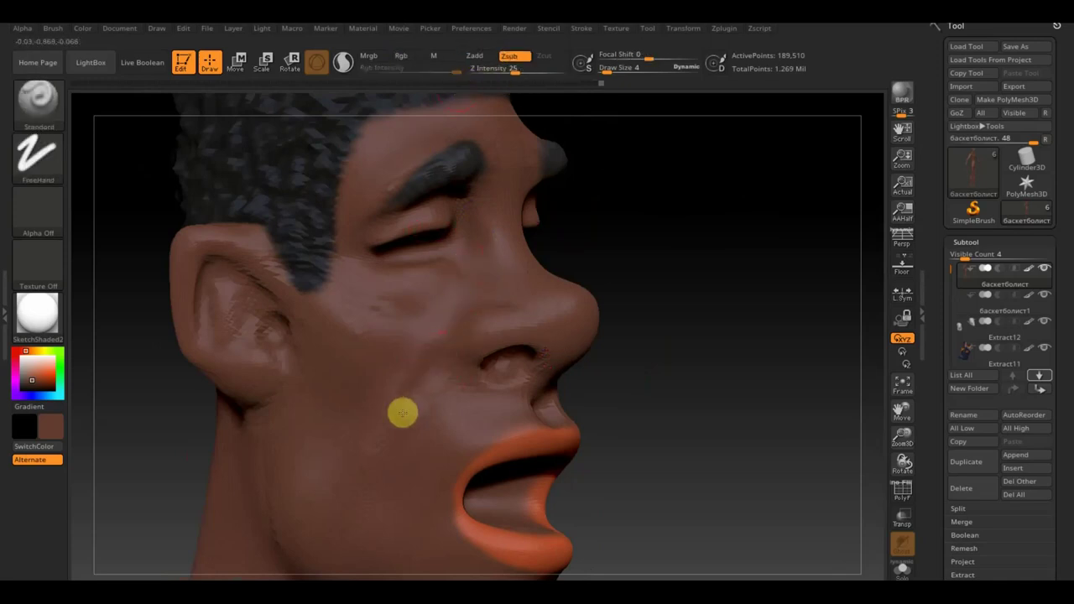
Step: Switch to Zadd, smooth away the cheek line and build a bump on the chin below the lip
{"action": "left_click", "coordinate": [476, 56]}
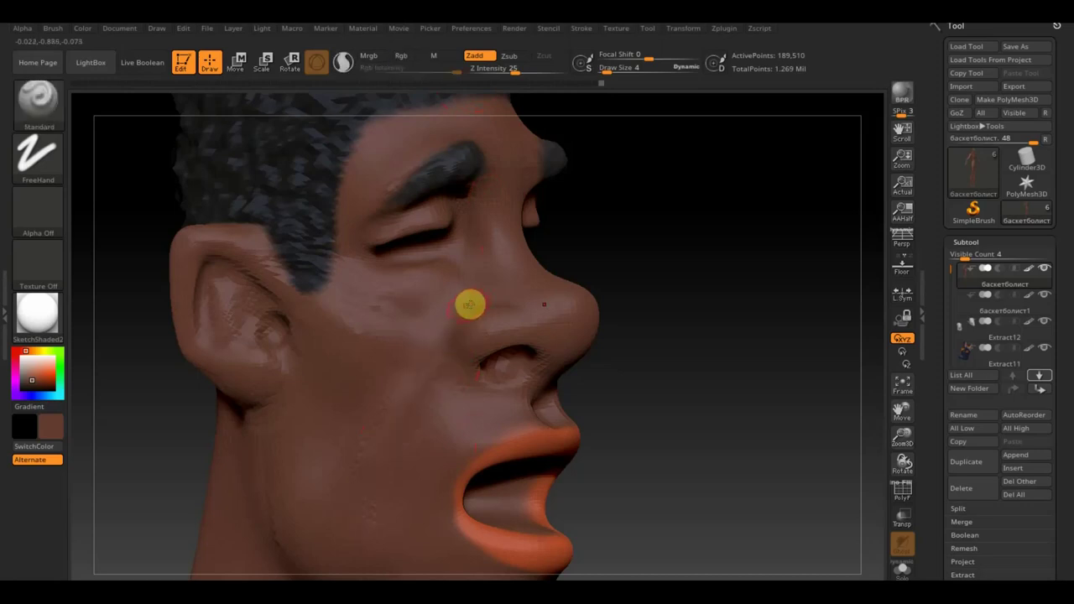
{"action": "mouse_move", "coordinate": [455, 322]}
{"action": "left_mouse_down"}
{"action": "mouse_move", "coordinate": [386, 429]}
{"action": "mouse_move", "coordinate": [369, 513]}
{"action": "left_mouse_up"}
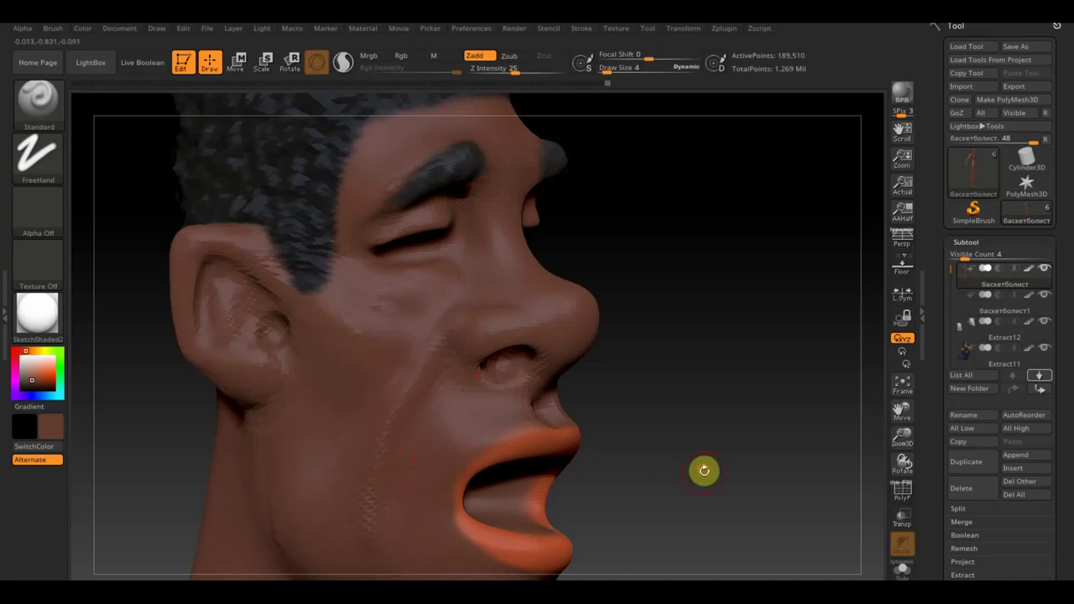
{"action": "left_click_drag", "start_coordinate": [702, 467], "coordinate": [724, 284], "text": "alt"}
{"action": "mouse_move", "coordinate": [410, 196]}
{"action": "left_mouse_down", "text": "shift"}
{"action": "mouse_move", "coordinate": [381, 287]}
{"action": "mouse_move", "coordinate": [394, 395]}
{"action": "left_mouse_up", "text": "shift"}
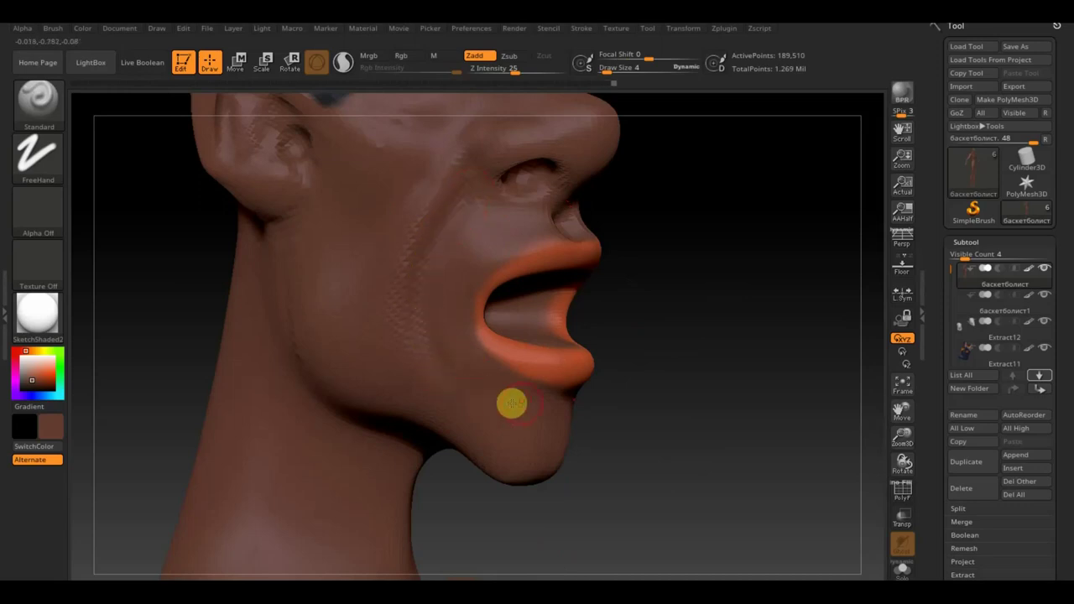
{"action": "mouse_move", "coordinate": [547, 418]}
{"action": "left_mouse_down"}
{"action": "mouse_move", "coordinate": [499, 408]}
{"action": "mouse_move", "coordinate": [554, 408]}
{"action": "mouse_move", "coordinate": [518, 400]}
{"action": "left_mouse_up"}
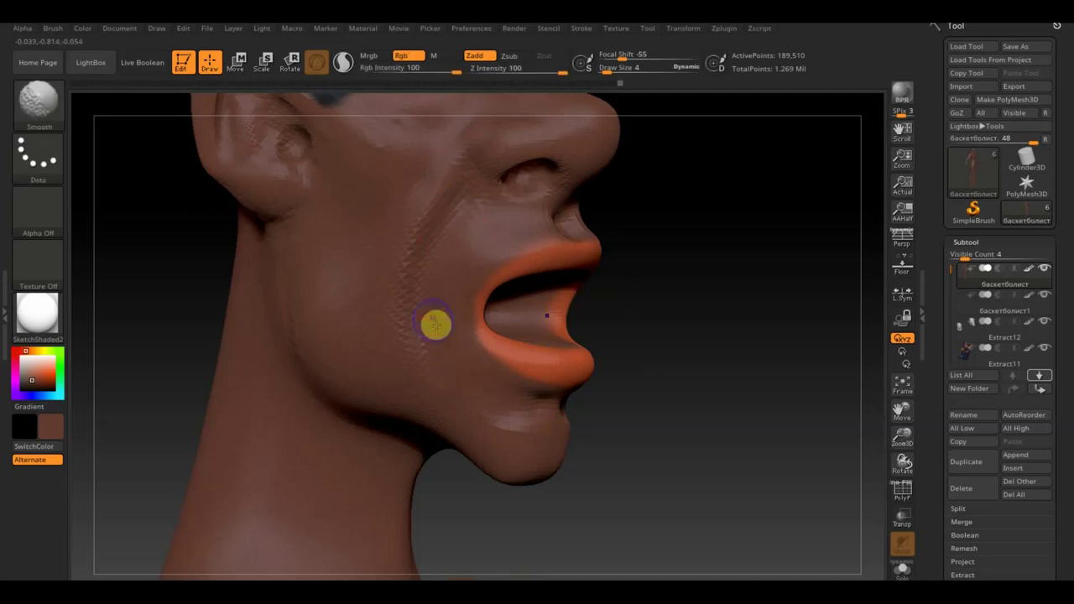
{"action": "mouse_move", "coordinate": [662, 319]}
{"action": "left_mouse_down", "text": "alt"}
{"action": "mouse_move", "coordinate": [647, 304]}
{"action": "mouse_move", "coordinate": [616, 343]}
{"action": "mouse_move", "coordinate": [564, 243]}
{"action": "mouse_move", "coordinate": [575, 369]}
{"action": "mouse_move", "coordinate": [585, 362]}
{"action": "mouse_move", "coordinate": [614, 381]}
{"action": "mouse_move", "coordinate": [627, 414]}
{"action": "mouse_move", "coordinate": [632, 227]}
{"action": "left_mouse_up", "text": "alt"}
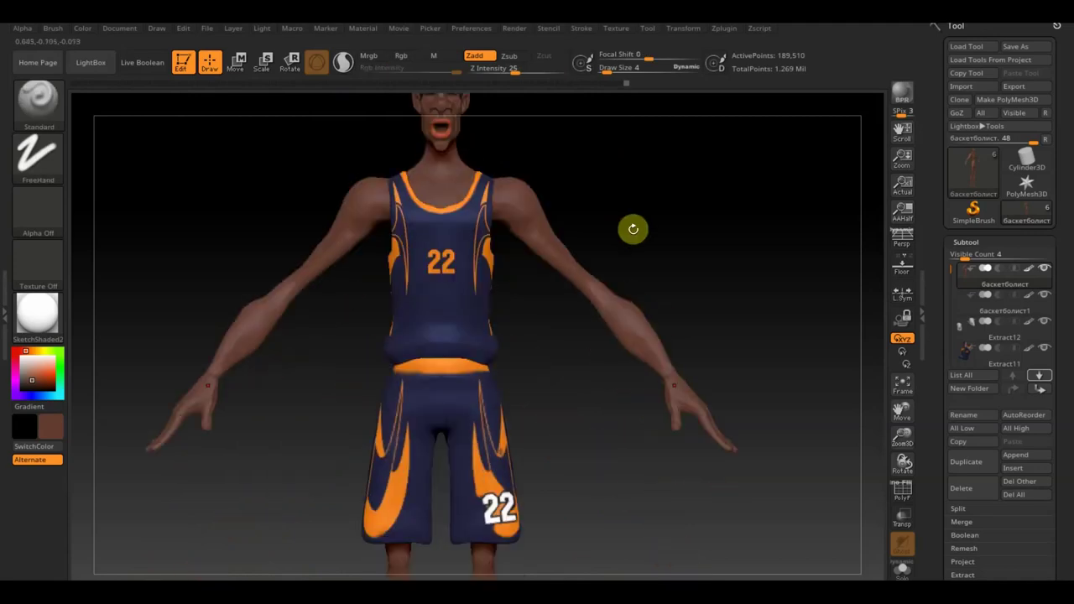
Step: Save the full player as ZBrushProject2 via Save As, overwriting the existing project file
{"action": "left_click_drag", "start_coordinate": [616, 491], "coordinate": [580, 431], "text": "alt"}
{"action": "left_click_drag", "start_coordinate": [547, 399], "coordinate": [570, 479], "text": "alt"}
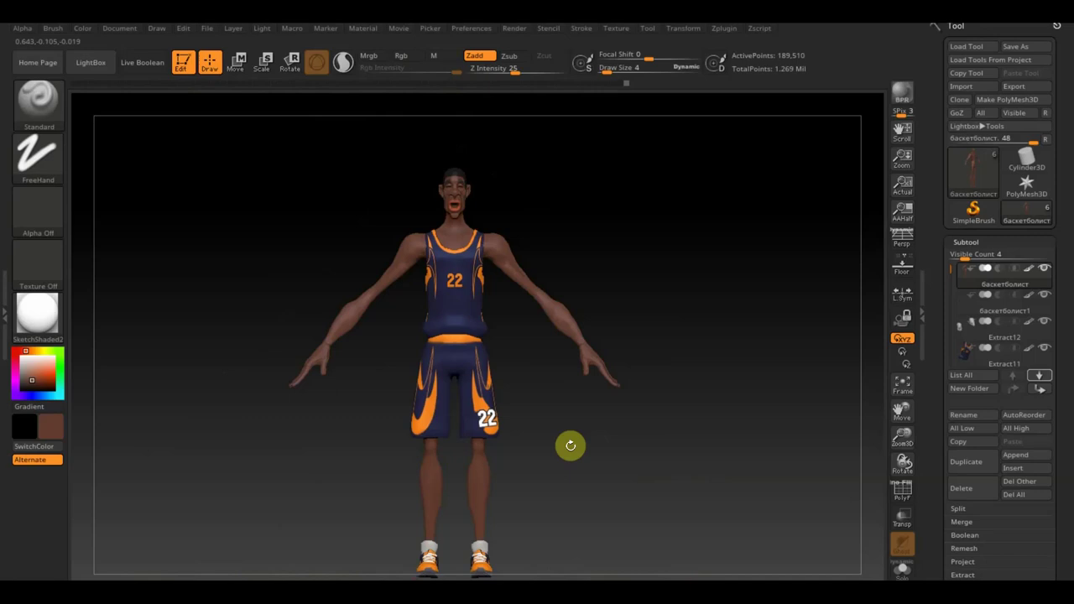
{"action": "left_click", "coordinate": [210, 32]}
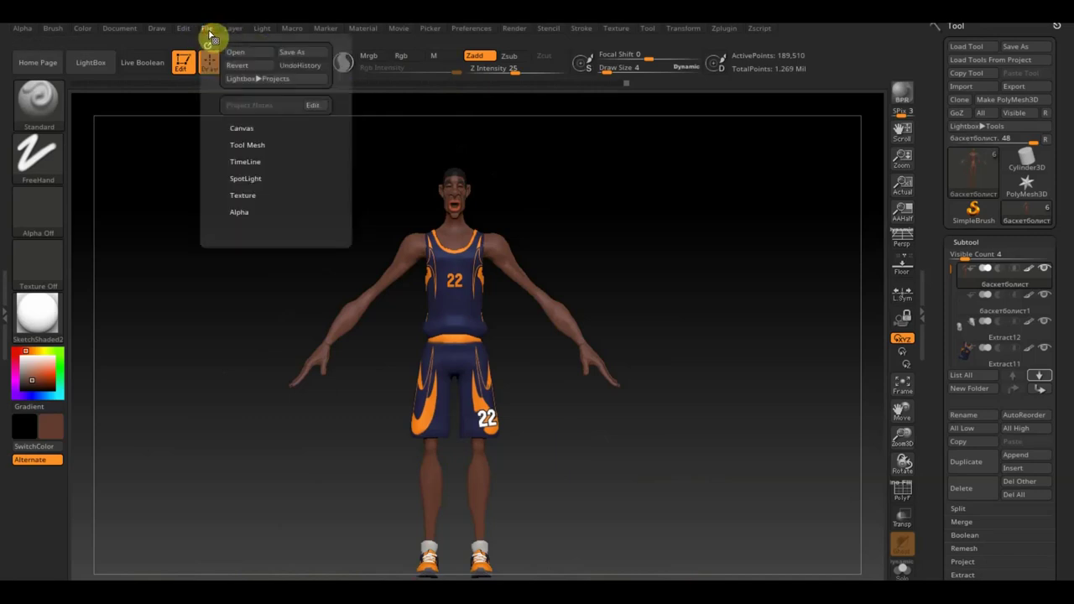
{"action": "left_click", "coordinate": [300, 55]}
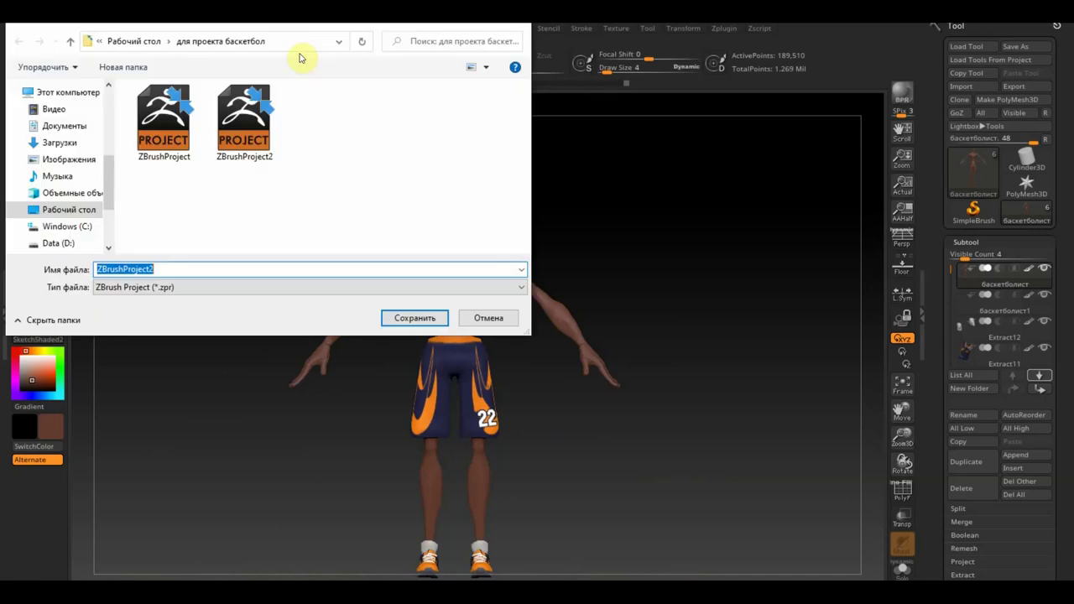
{"action": "left_click", "coordinate": [419, 320]}
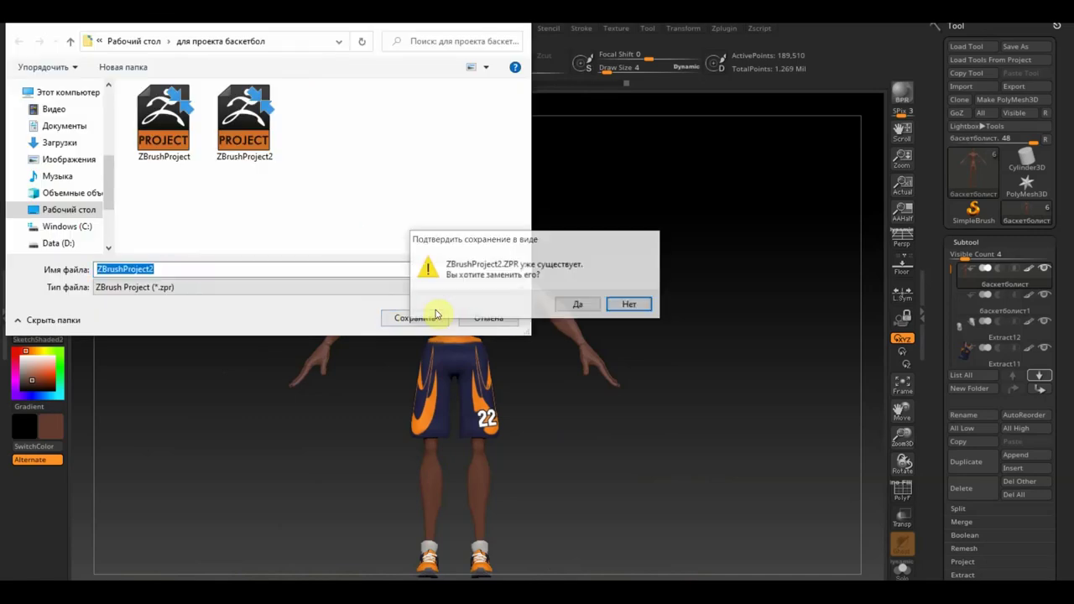
{"action": "left_click", "coordinate": [576, 306]}
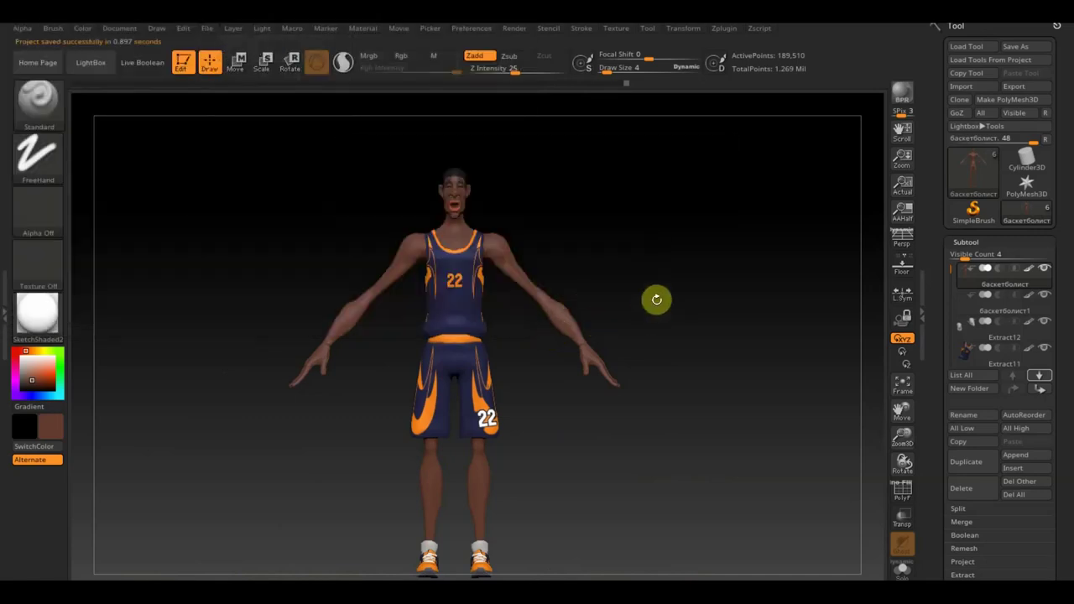
{"action": "key", "text": "n"}
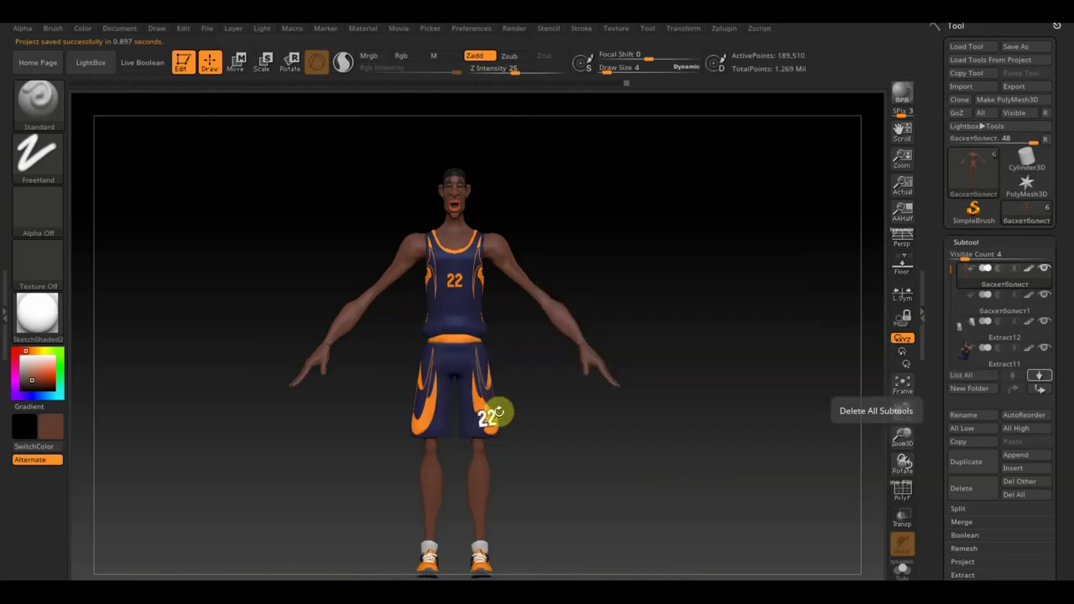
{"action": "left_click_drag", "start_coordinate": [1071, 495], "coordinate": [1057, 406]}
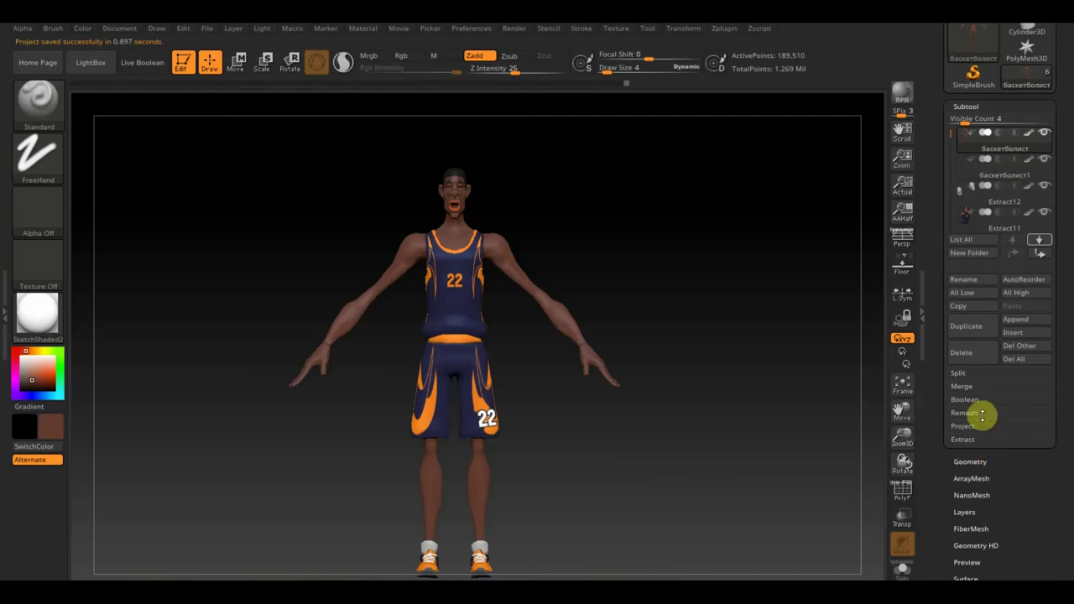
Step: MergeDown the remaining parts including the shoes, accept the warning, and inspect the mesh with PolyF
{"action": "left_click", "coordinate": [965, 386]}
{"action": "left_click", "coordinate": [986, 402]}
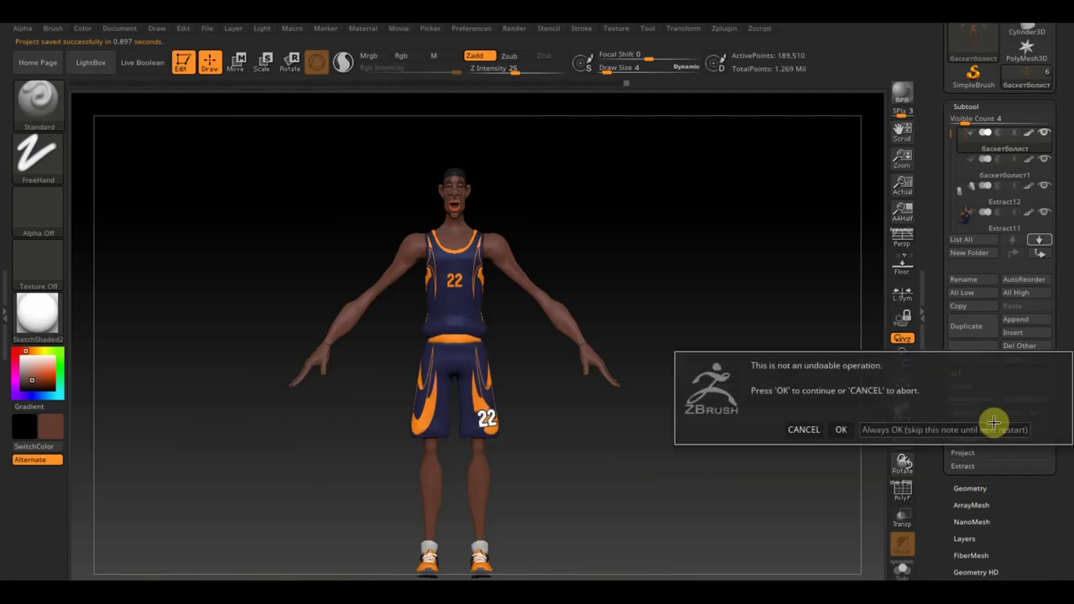
{"action": "left_click", "coordinate": [931, 428]}
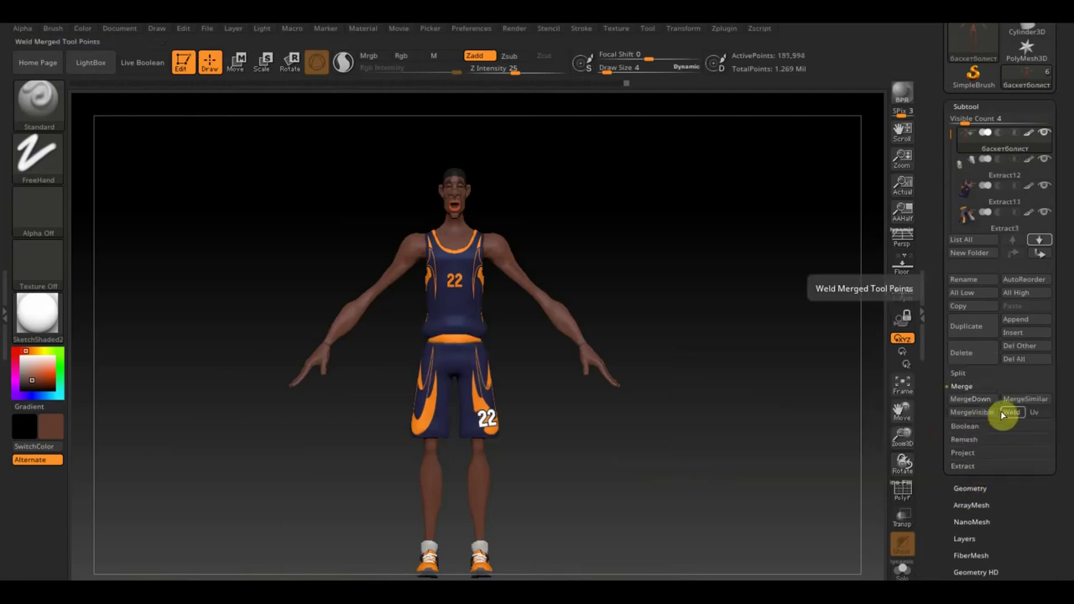
{"action": "left_click", "coordinate": [974, 401]}
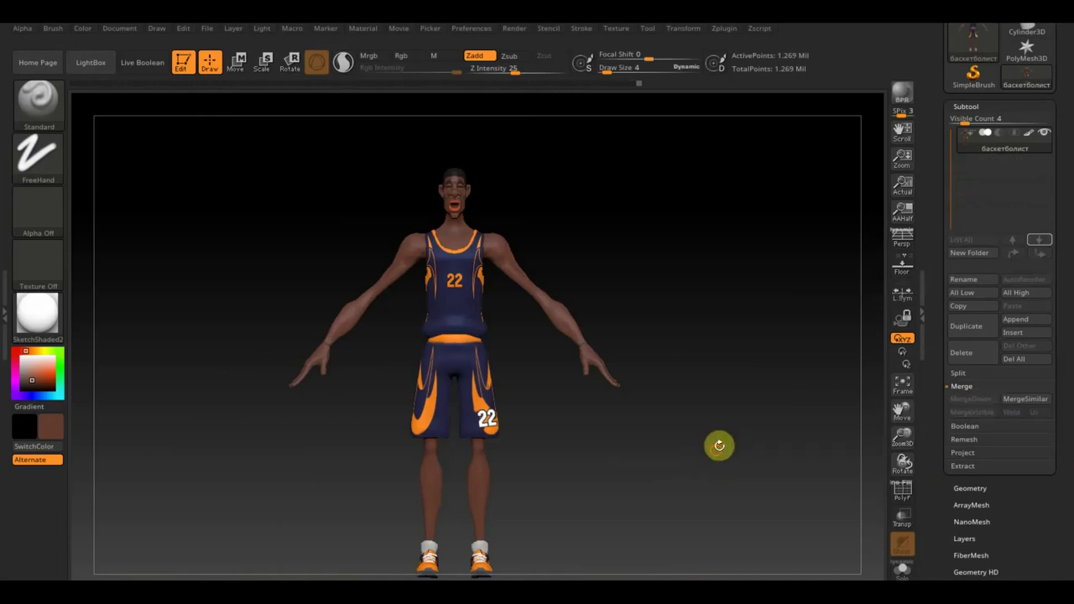
{"action": "key", "text": "f"}
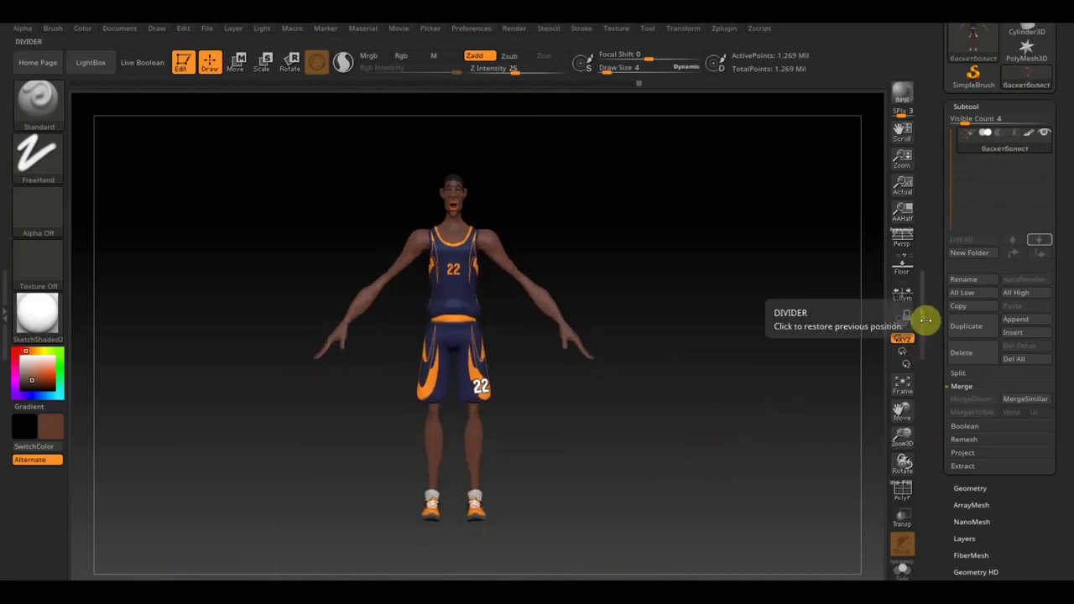
{"action": "left_click", "coordinate": [903, 499]}
{"action": "mouse_move", "coordinate": [678, 426]}
{"action": "left_mouse_down"}
{"action": "mouse_move", "coordinate": [749, 575]}
{"action": "mouse_move", "coordinate": [677, 425]}
{"action": "left_mouse_up"}
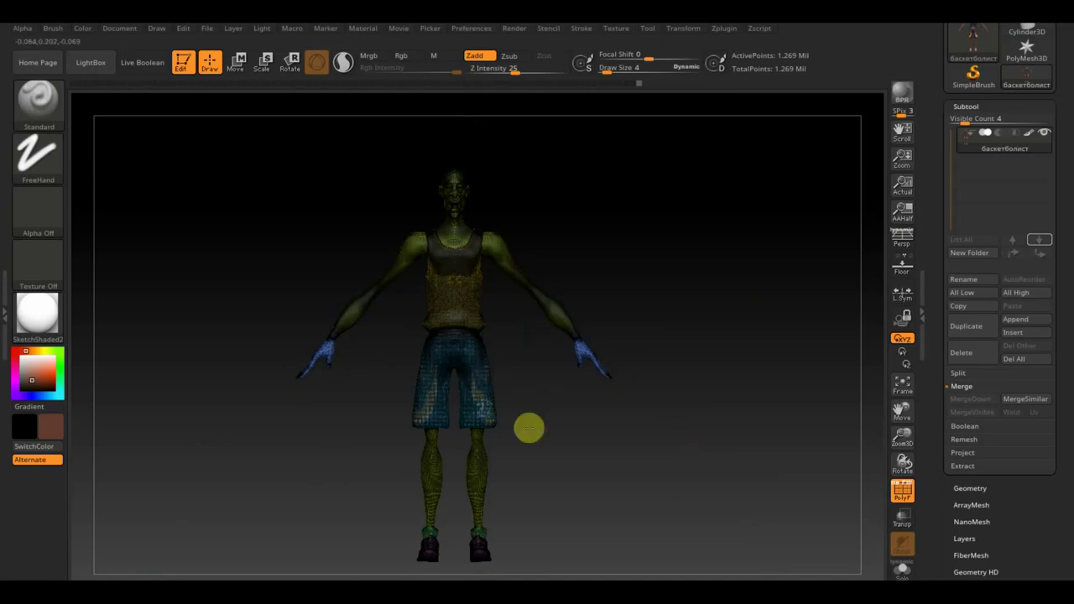
{"action": "left_click_drag", "start_coordinate": [635, 434], "coordinate": [628, 427]}
{"action": "left_click", "coordinate": [902, 499]}
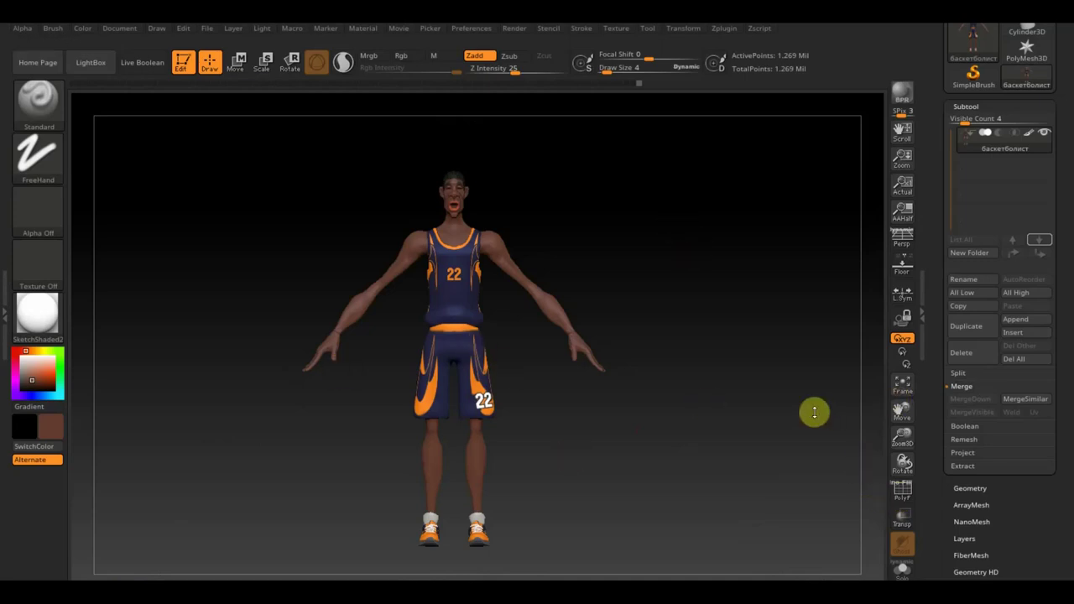
Step: Set DynaMesh Resolution to 2024, clear the blocking mask, and DynaMesh the merged player
{"action": "left_click", "coordinate": [980, 488]}
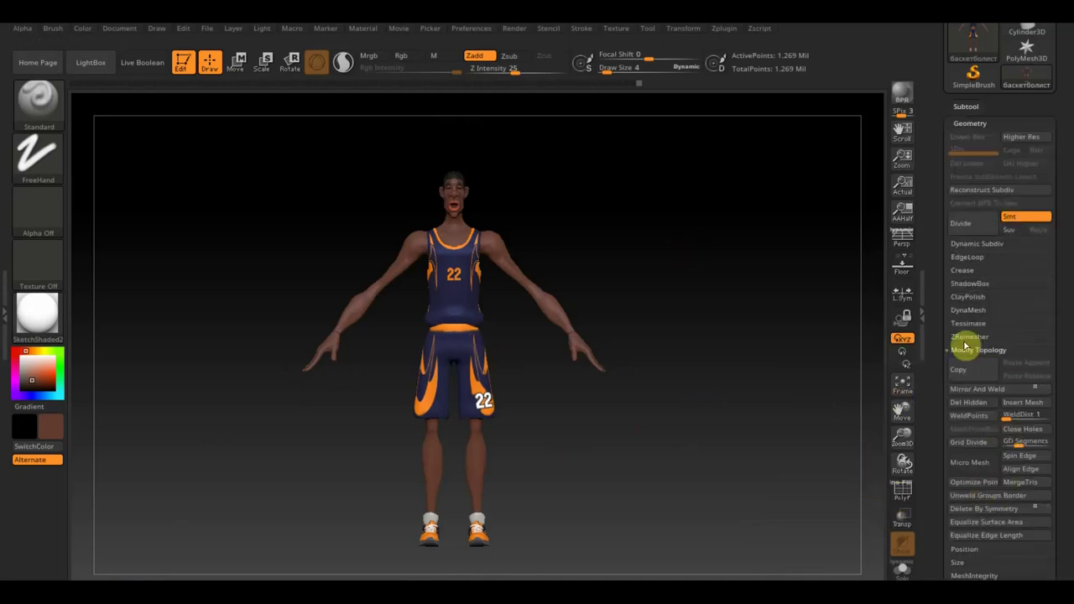
{"action": "left_click", "coordinate": [964, 311]}
{"action": "left_click", "coordinate": [956, 347]}
{"action": "type", "text": "1536"}
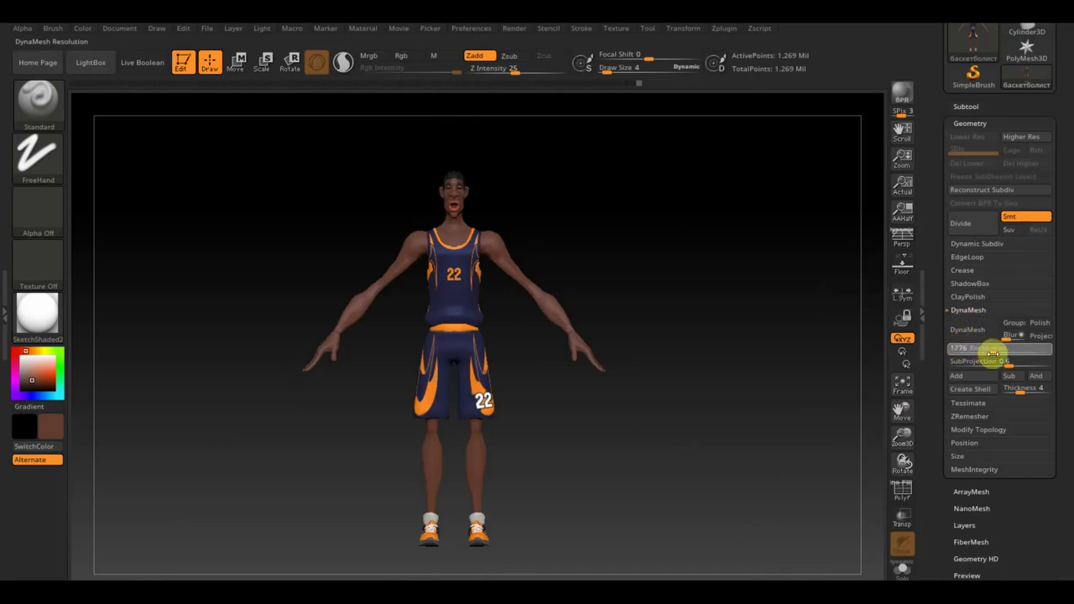
{"action": "type", "text": "2024"}
{"action": "key", "text": "Return"}
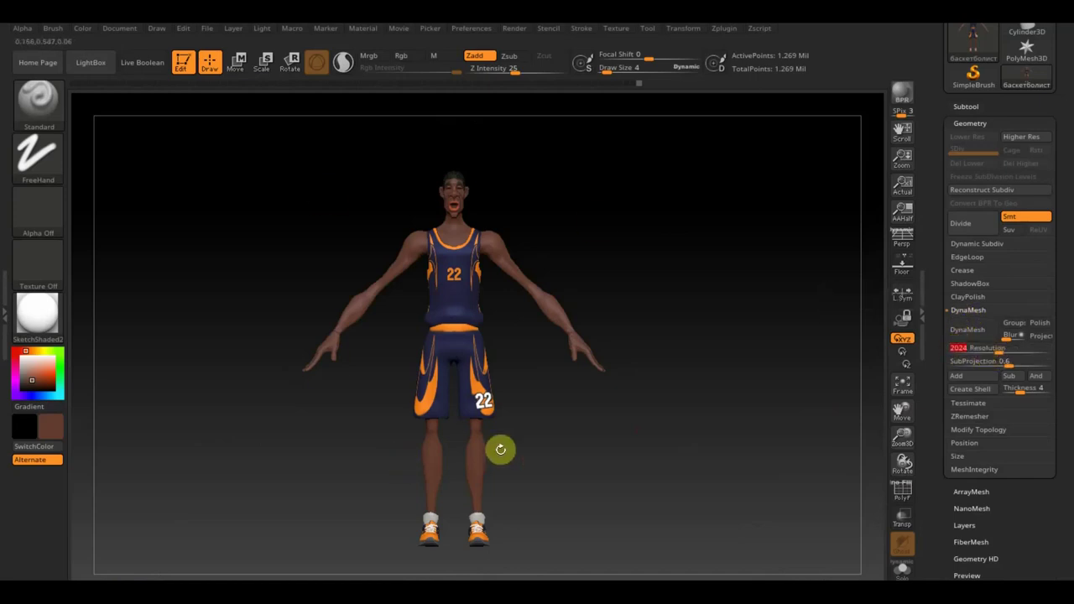
{"action": "left_click", "coordinate": [991, 340]}
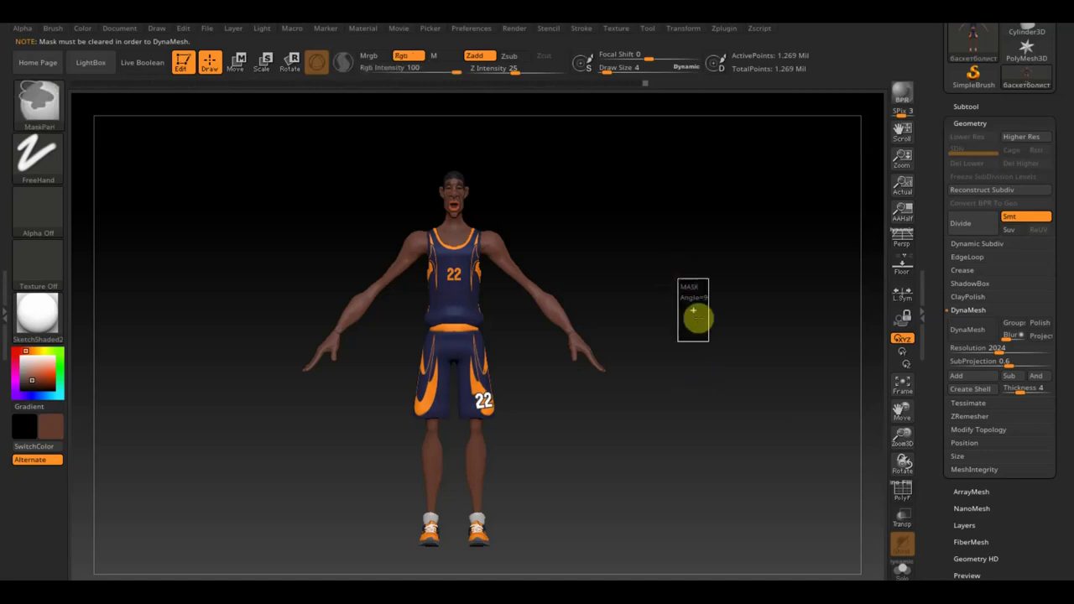
{"action": "left_click", "coordinate": [954, 347]}
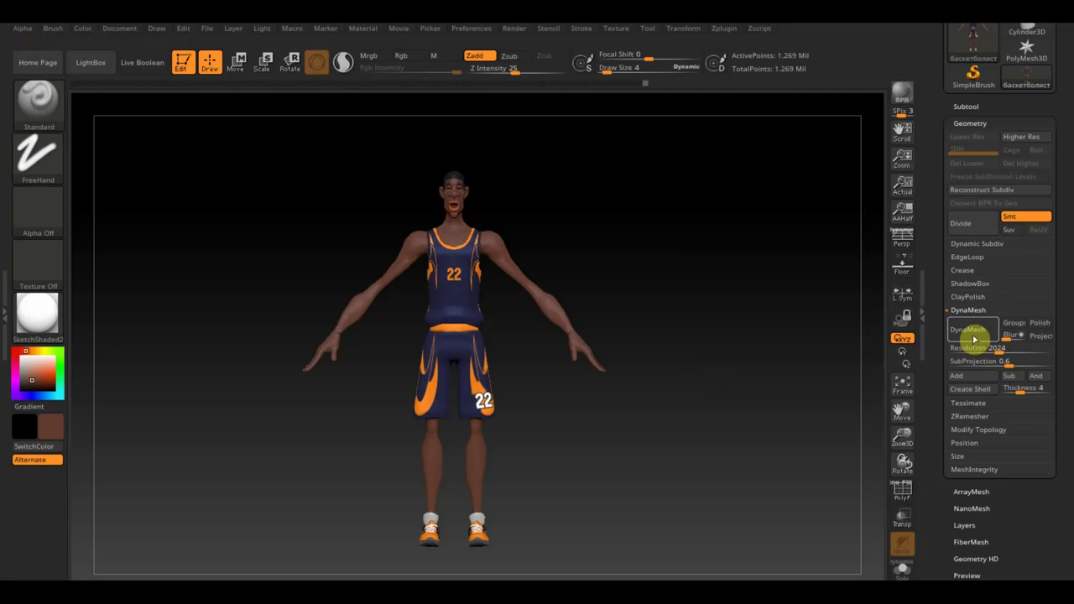
{"action": "left_click", "coordinate": [974, 339]}
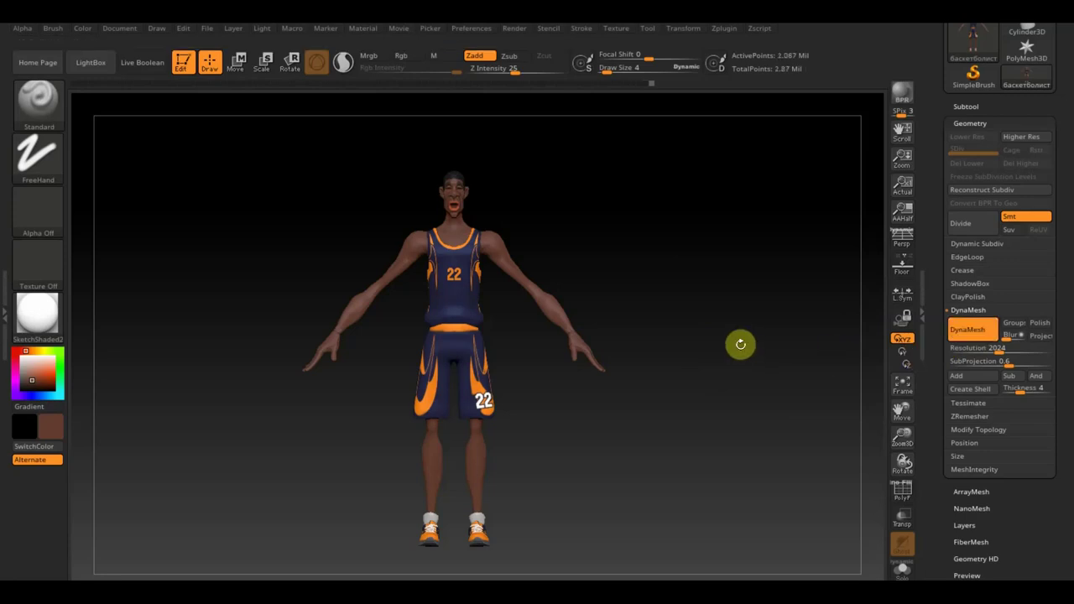
{"action": "left_click", "coordinate": [974, 106]}
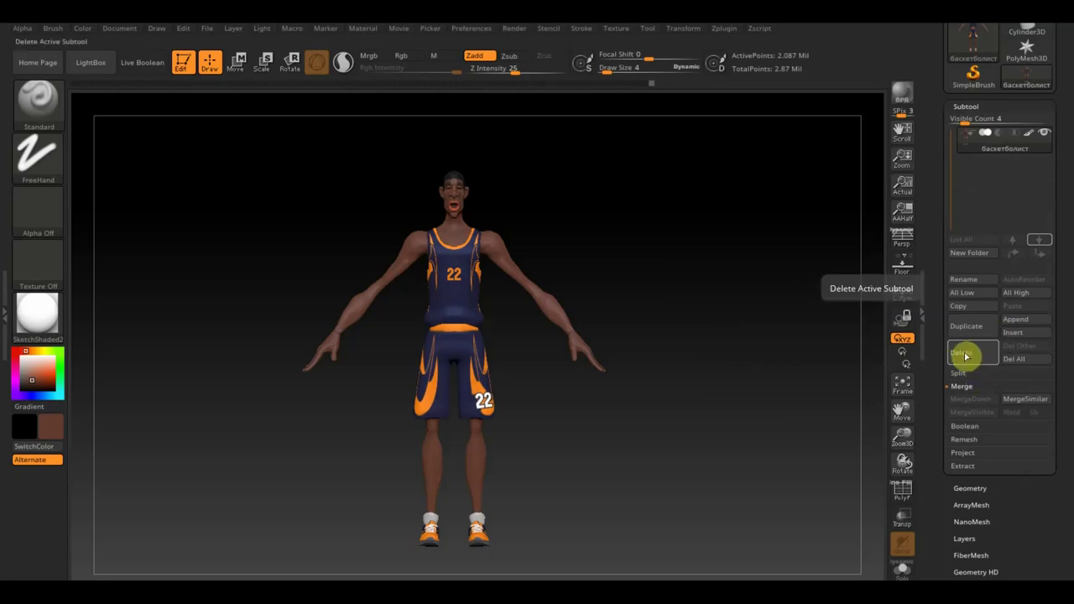
Step: Duplicate the dynameshed player subtool and reselect the original
{"action": "left_click", "coordinate": [971, 327]}
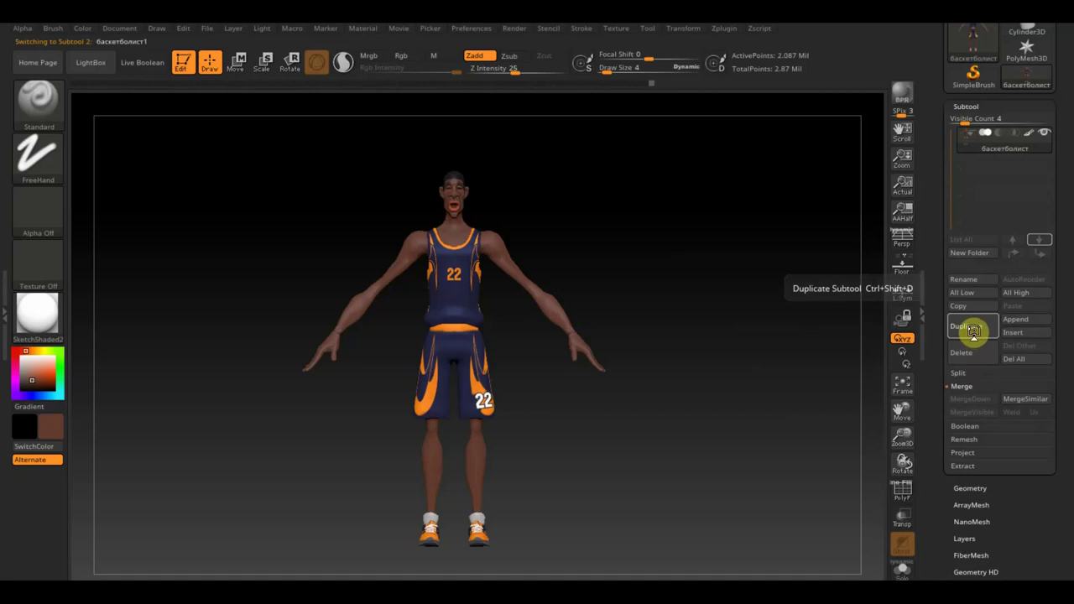
{"action": "mouse_move", "coordinate": [1005, 143]}
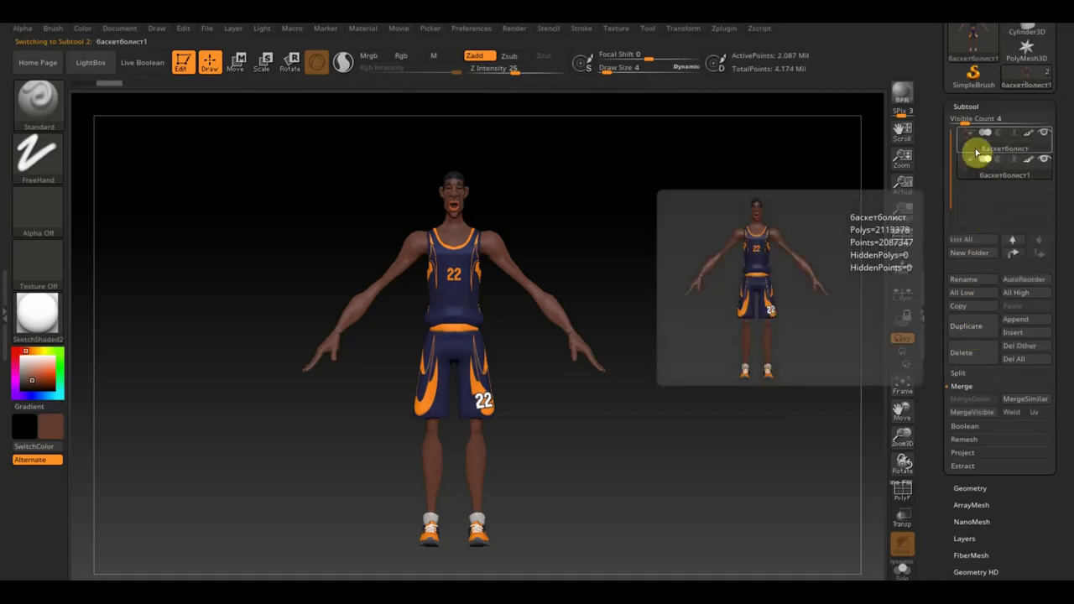
{"action": "left_click", "coordinate": [977, 151]}
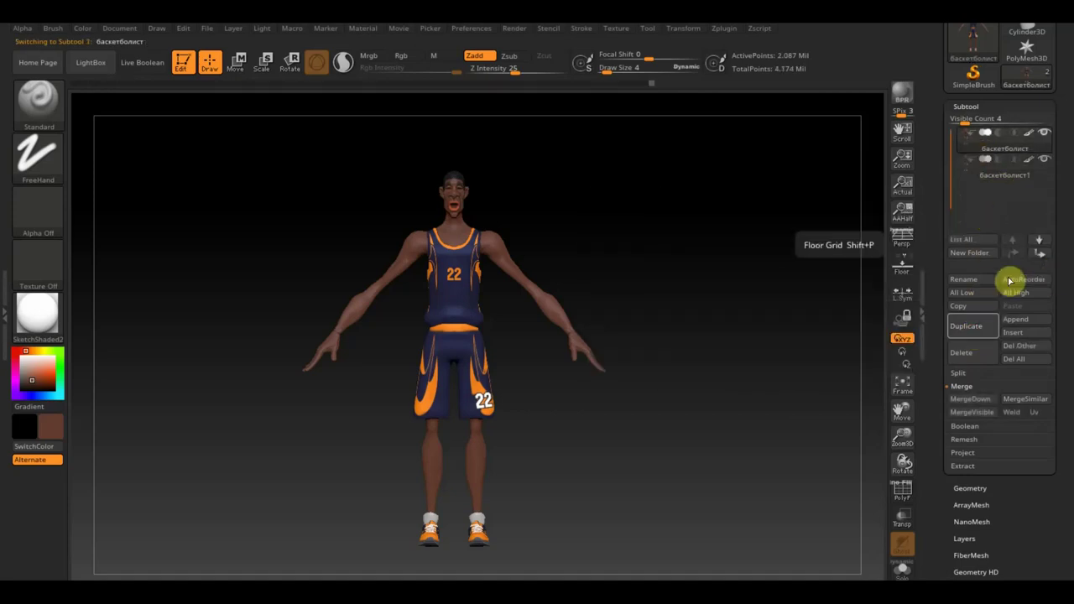
{"action": "left_click_drag", "start_coordinate": [1063, 336], "coordinate": [1063, 290]}
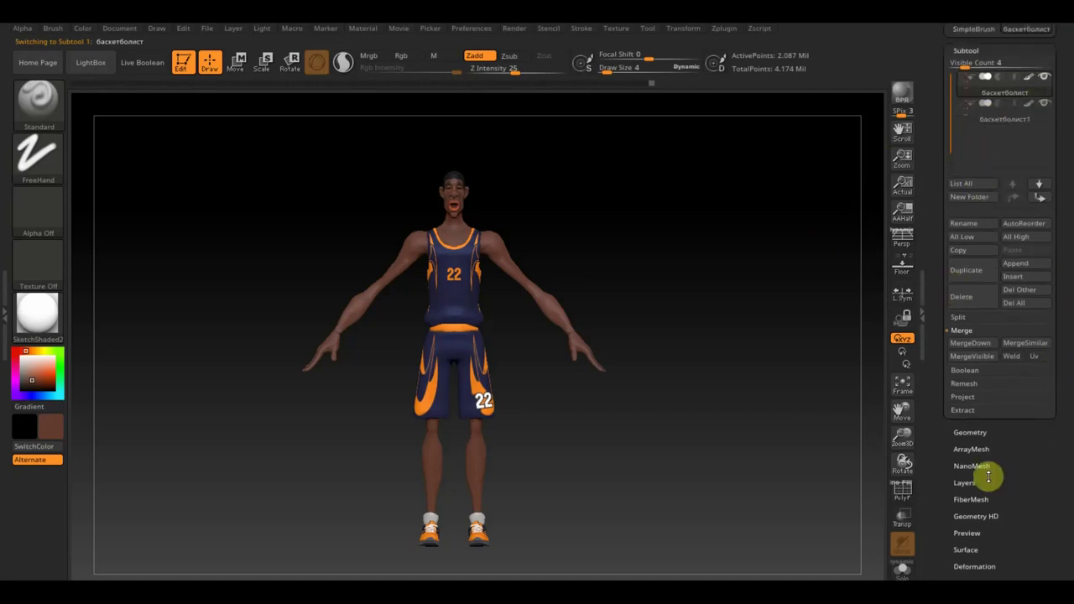
Step: ZRemesh the original in Legacy (2018) mode with a lower target polygon count, down to 7,316 points
{"action": "left_click", "coordinate": [970, 435]}
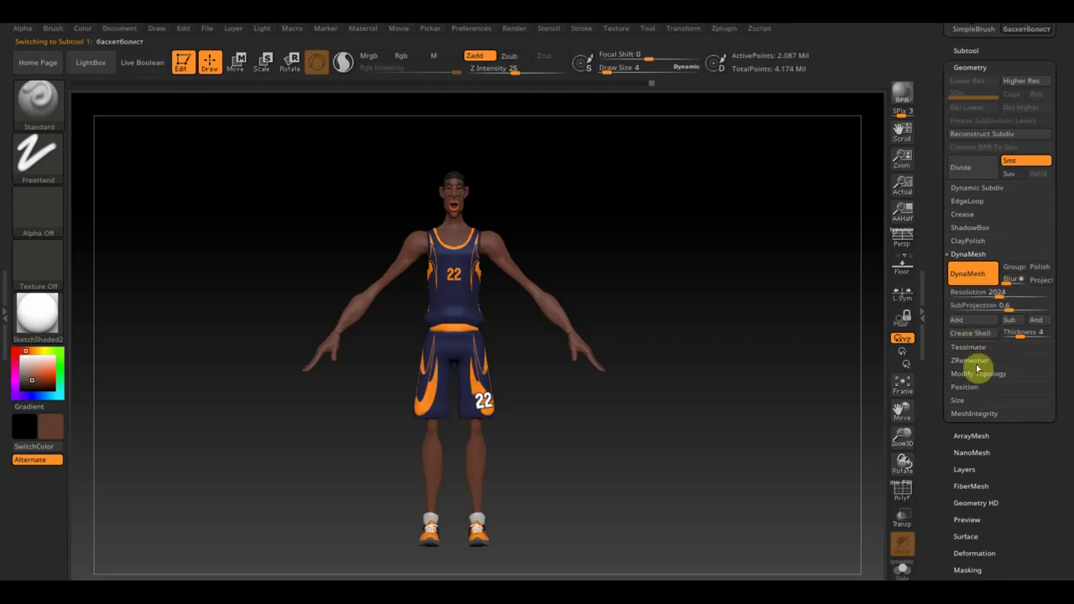
{"action": "left_click", "coordinate": [974, 360]}
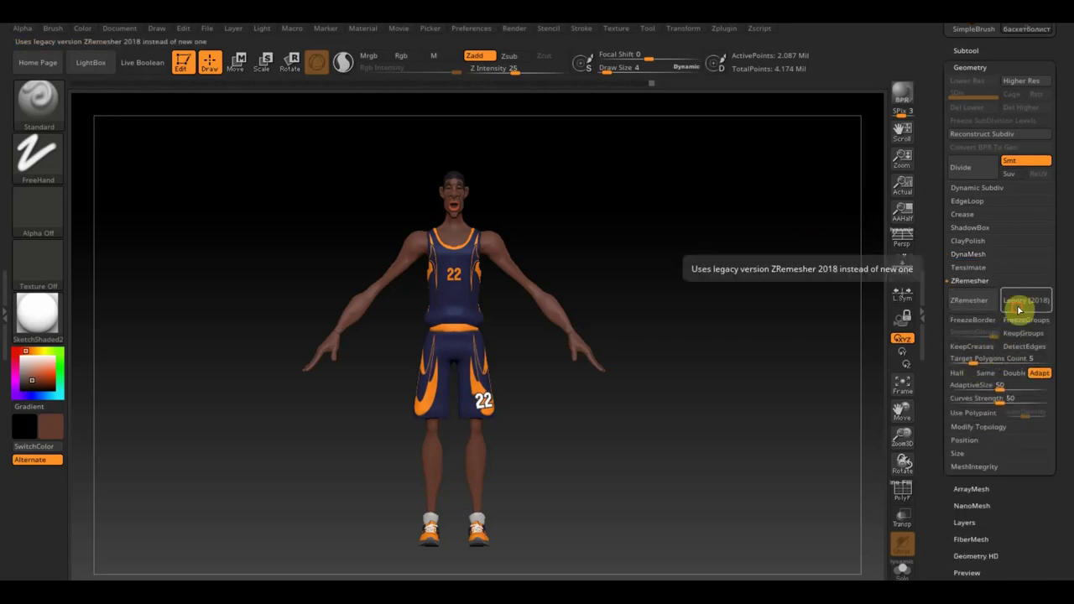
{"action": "left_click", "coordinate": [1020, 302]}
{"action": "left_click_drag", "start_coordinate": [977, 373], "coordinate": [954, 360]}
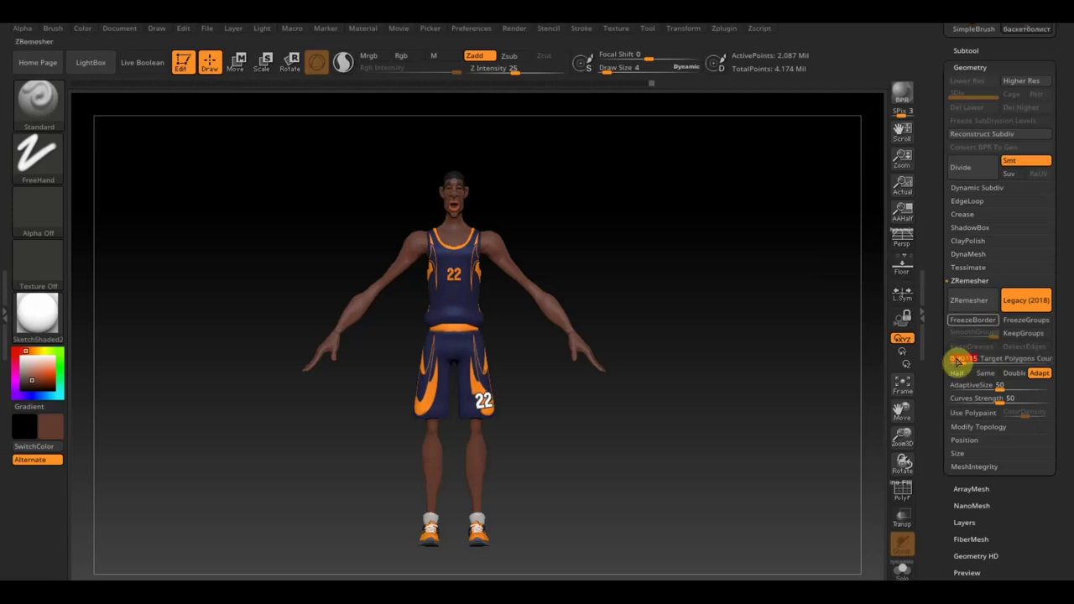
{"action": "left_click", "coordinate": [973, 303]}
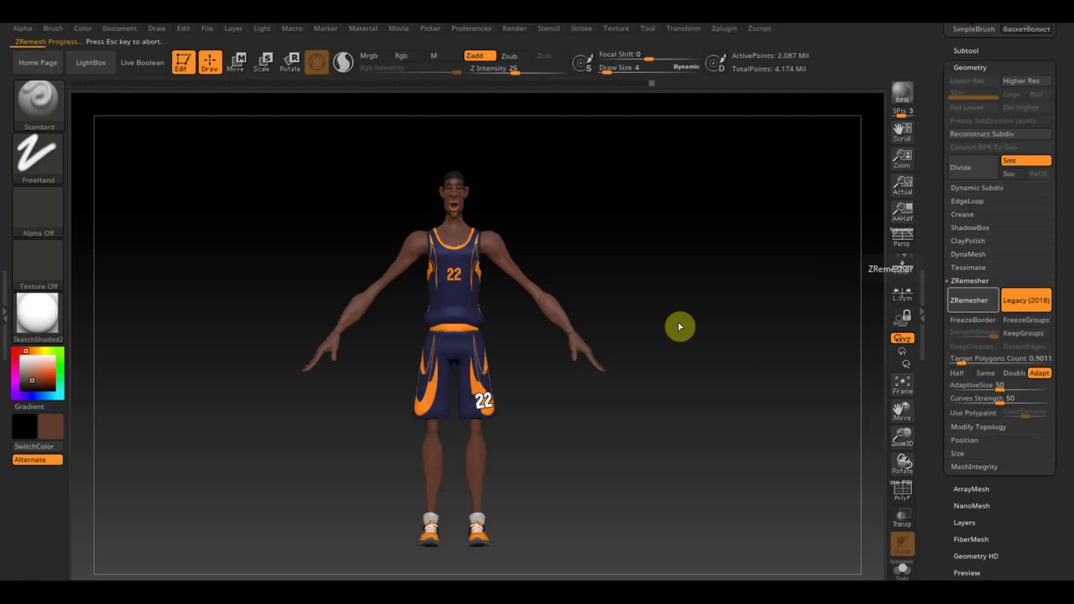
{"action": "mouse_move", "coordinate": [643, 324]}
{"action": "left_mouse_down"}
{"action": "mouse_move", "coordinate": [703, 327]}
{"action": "mouse_move", "coordinate": [650, 332]}
{"action": "mouse_move", "coordinate": [678, 349]}
{"action": "mouse_move", "coordinate": [679, 369]}
{"action": "left_mouse_up"}
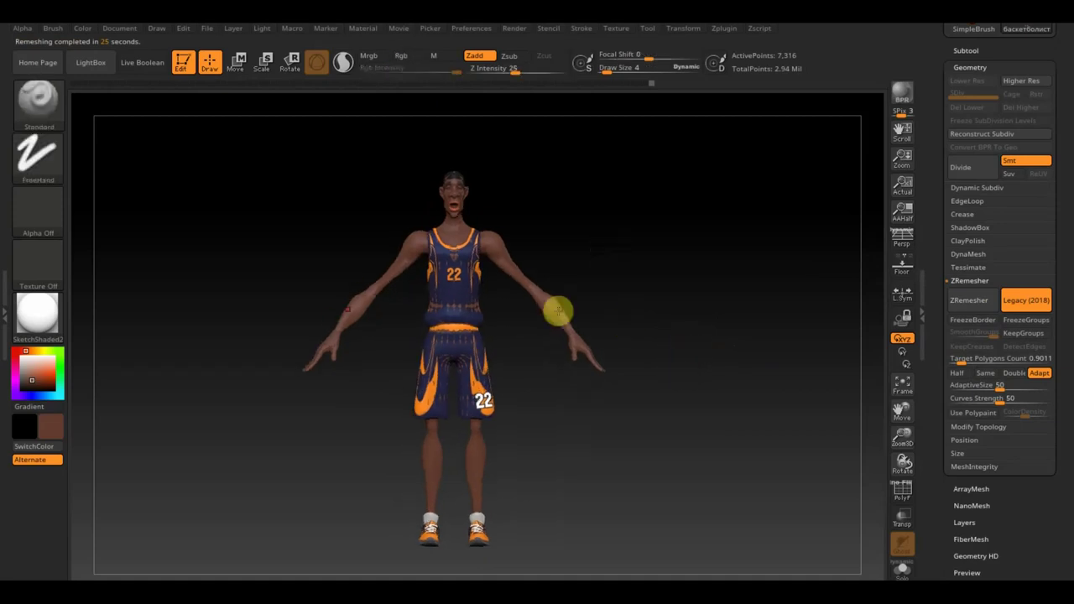
{"action": "left_click_drag", "start_coordinate": [1062, 115], "coordinate": [1059, 164]}
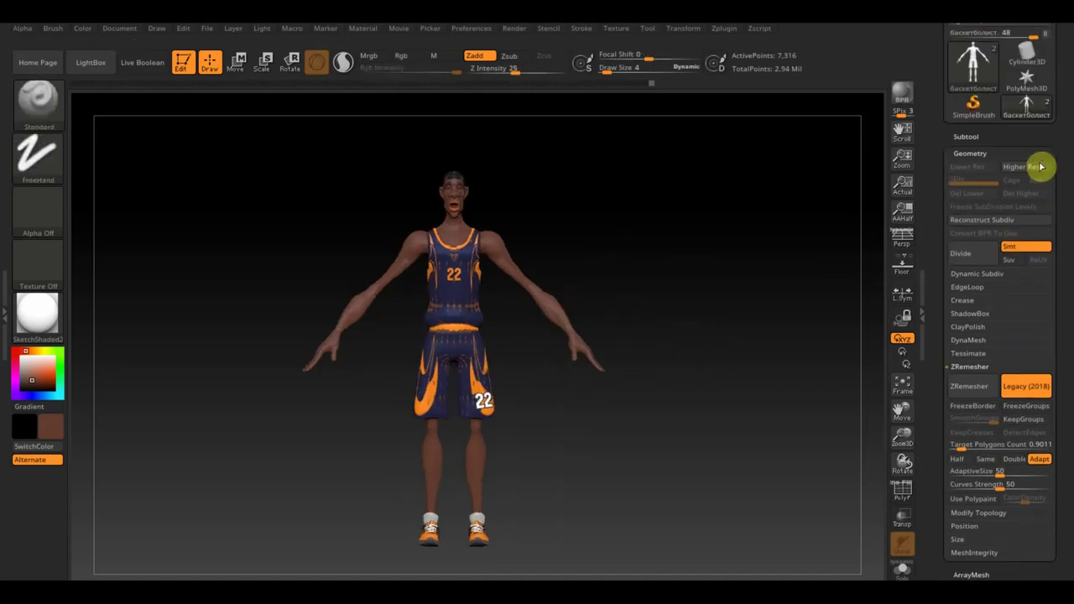
Step: Hide the duplicate, subdivide the remeshed player with Ctrl+D to 467,186 points, then show the duplicate again
{"action": "left_click", "coordinate": [966, 137]}
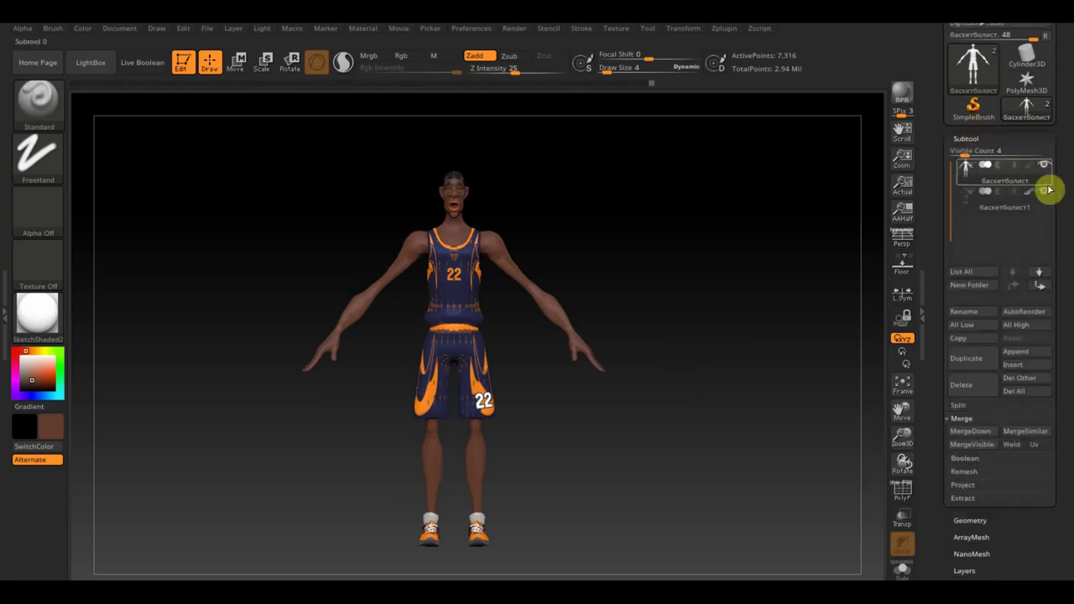
{"action": "left_click", "coordinate": [1043, 193]}
{"action": "mouse_move", "coordinate": [719, 271]}
{"action": "right_mouse_down", "text": "alt"}
{"action": "mouse_move", "coordinate": [743, 431]}
{"action": "mouse_move", "coordinate": [686, 280]}
{"action": "right_mouse_up", "text": "alt"}
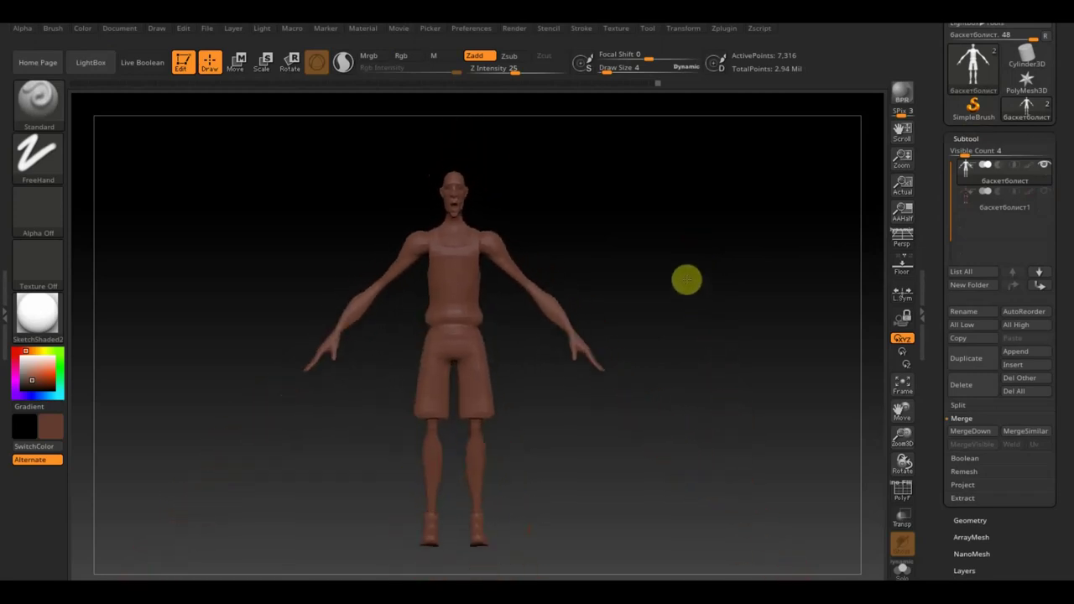
{"action": "key", "text": "d"}
{"action": "key", "text": "d"}
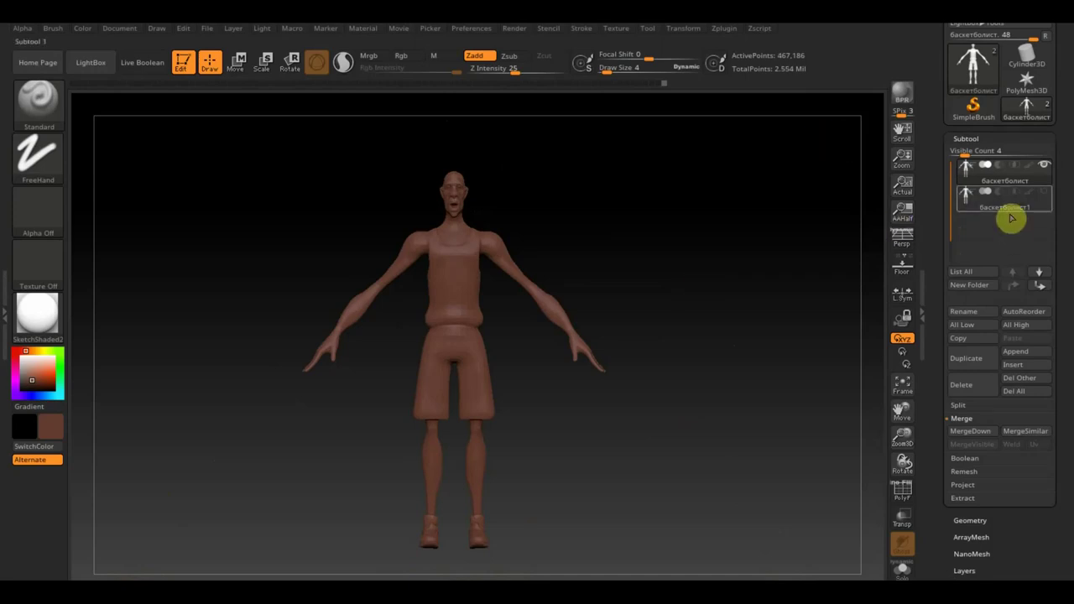
{"action": "left_click", "coordinate": [1044, 191]}
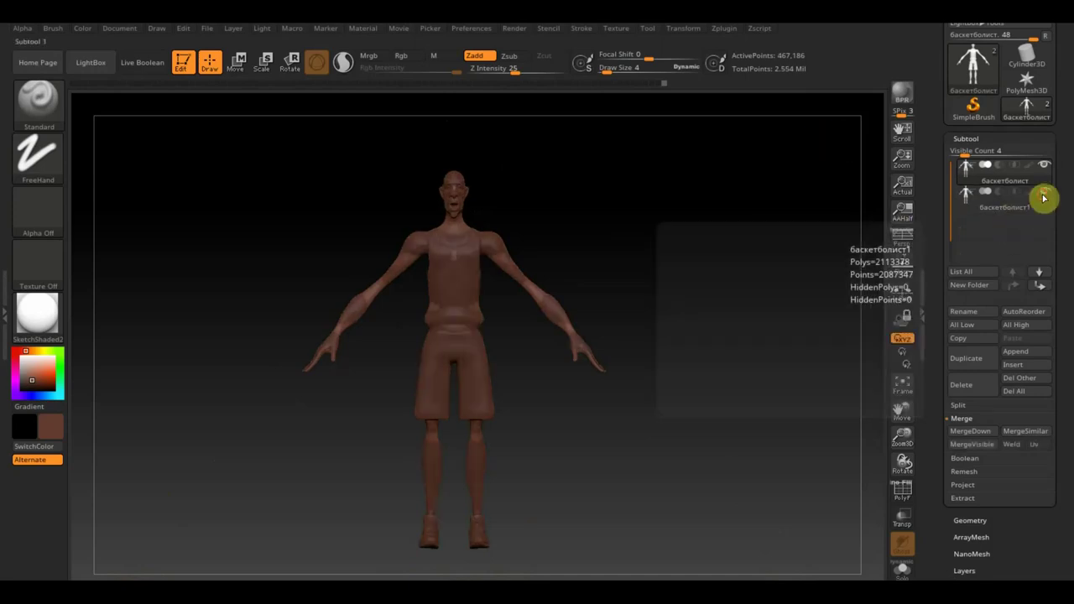
Step: Run ProjectAll with PolyPaint onto the subdivided player, then hide the duplicate subtool
{"action": "left_click", "coordinate": [967, 487]}
{"action": "left_click", "coordinate": [971, 498]}
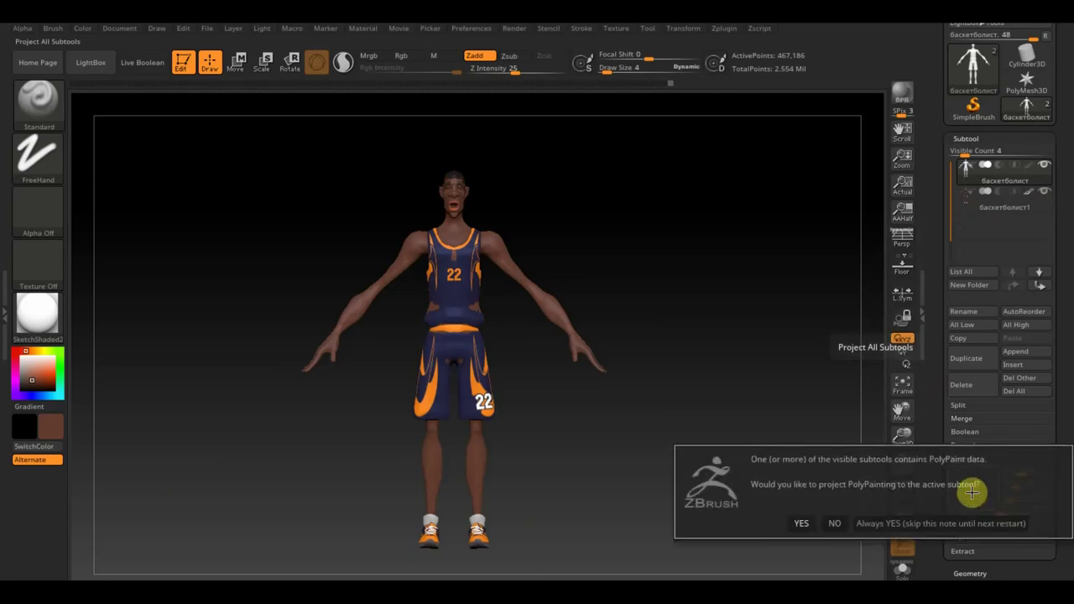
{"action": "left_click", "coordinate": [804, 523]}
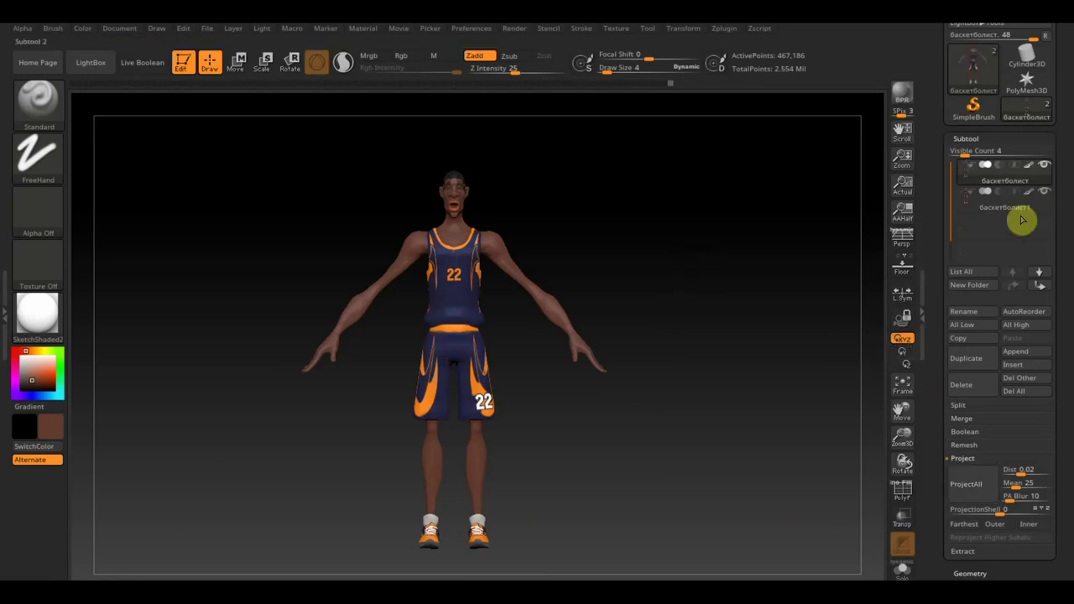
{"action": "left_click", "coordinate": [1042, 193]}
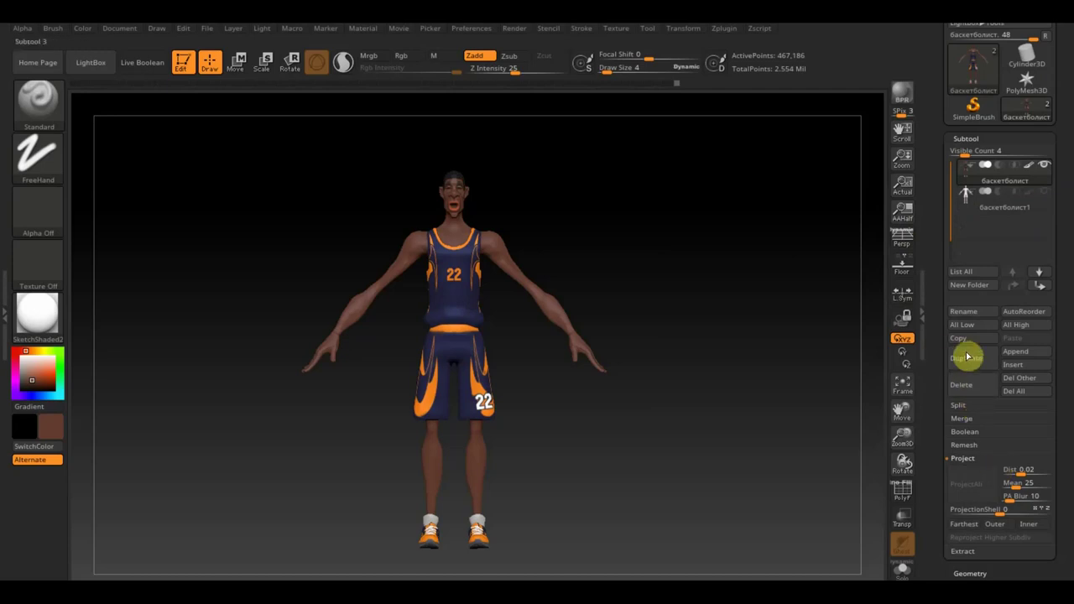
{"action": "mouse_move", "coordinate": [684, 312]}
{"action": "left_mouse_down"}
{"action": "mouse_move", "coordinate": [755, 470]}
{"action": "mouse_move", "coordinate": [717, 317]}
{"action": "mouse_move", "coordinate": [763, 329]}
{"action": "mouse_move", "coordinate": [794, 294]}
{"action": "mouse_move", "coordinate": [703, 295]}
{"action": "mouse_move", "coordinate": [727, 360]}
{"action": "mouse_move", "coordinate": [710, 367]}
{"action": "mouse_move", "coordinate": [763, 219]}
{"action": "mouse_move", "coordinate": [729, 288]}
{"action": "mouse_move", "coordinate": [839, 290]}
{"action": "mouse_move", "coordinate": [827, 283]}
{"action": "left_mouse_up"}
{"action": "key", "text": "shift"}
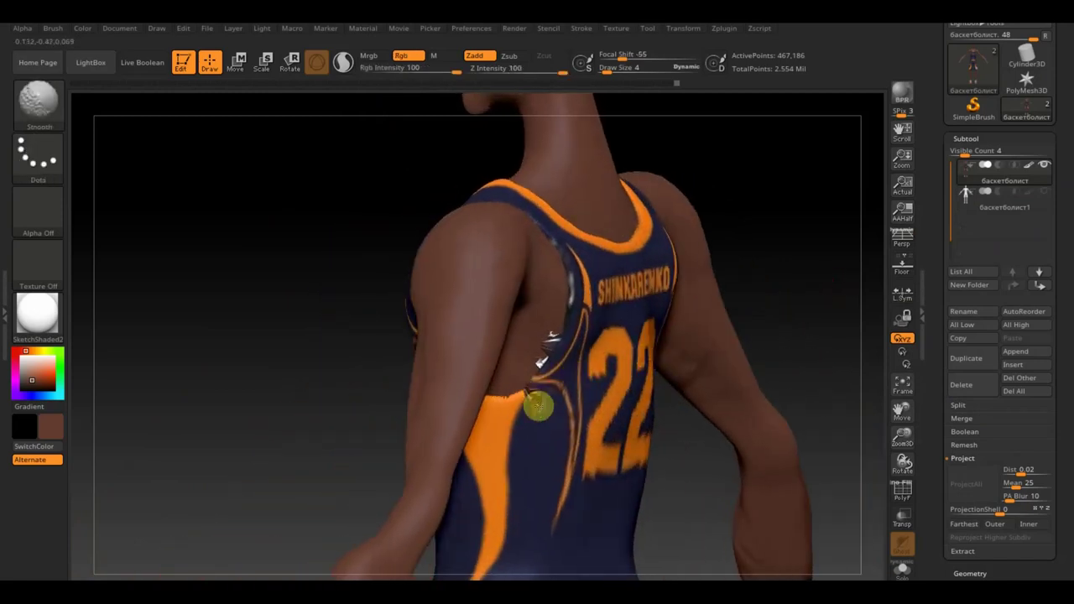
{"action": "mouse_move", "coordinate": [759, 300]}
{"action": "left_mouse_down"}
{"action": "mouse_move", "coordinate": [792, 288]}
{"action": "mouse_move", "coordinate": [789, 242]}
{"action": "mouse_move", "coordinate": [781, 260]}
{"action": "mouse_move", "coordinate": [823, 286]}
{"action": "mouse_move", "coordinate": [839, 326]}
{"action": "mouse_move", "coordinate": [810, 251]}
{"action": "mouse_move", "coordinate": [834, 268]}
{"action": "mouse_move", "coordinate": [779, 266]}
{"action": "mouse_move", "coordinate": [820, 369]}
{"action": "mouse_move", "coordinate": [846, 378]}
{"action": "mouse_move", "coordinate": [815, 294]}
{"action": "mouse_move", "coordinate": [839, 311]}
{"action": "mouse_move", "coordinate": [796, 315]}
{"action": "left_mouse_up"}
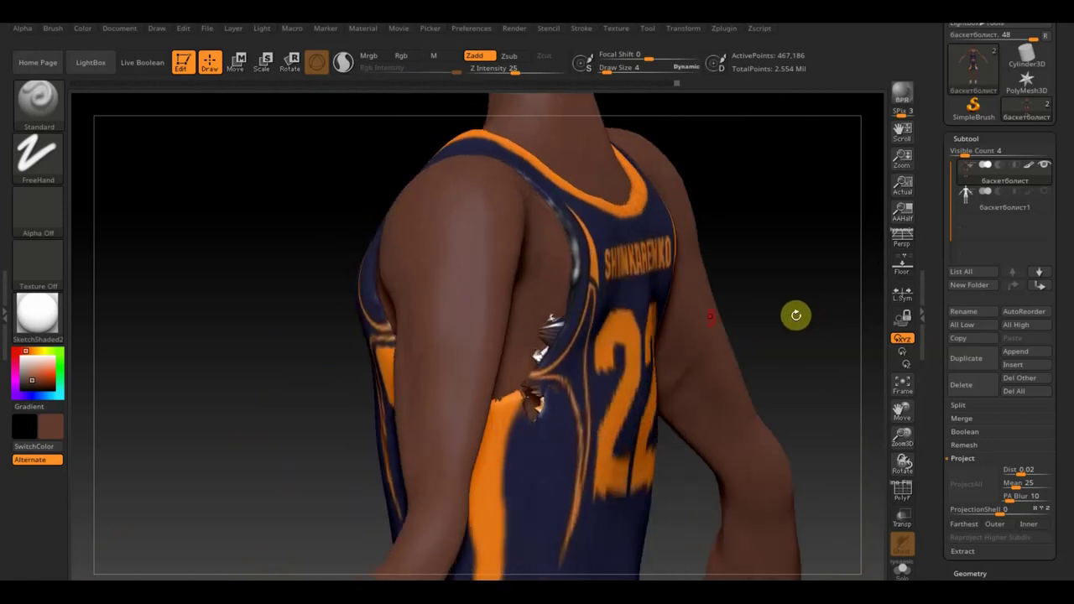
{"action": "key", "text": "shift"}
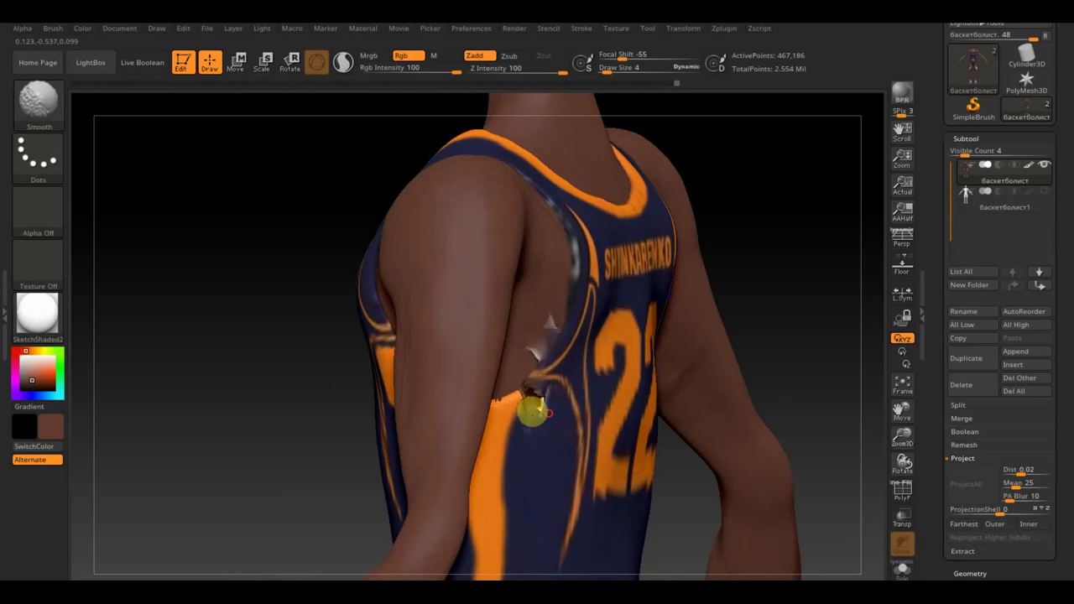
{"action": "mouse_move", "coordinate": [811, 319]}
{"action": "left_mouse_down"}
{"action": "mouse_move", "coordinate": [813, 290]}
{"action": "mouse_move", "coordinate": [798, 283]}
{"action": "mouse_move", "coordinate": [803, 395]}
{"action": "mouse_move", "coordinate": [630, 324]}
{"action": "left_mouse_up"}
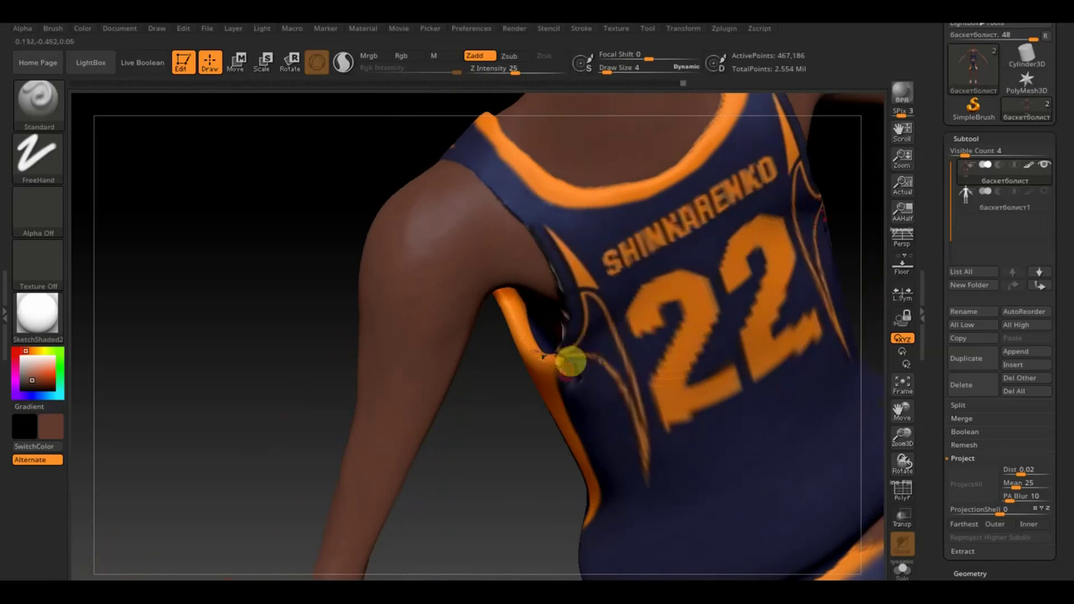
{"action": "mouse_move", "coordinate": [468, 468]}
{"action": "left_mouse_down"}
{"action": "mouse_move", "coordinate": [492, 408]}
{"action": "mouse_move", "coordinate": [508, 401]}
{"action": "mouse_move", "coordinate": [496, 401]}
{"action": "mouse_move", "coordinate": [539, 389]}
{"action": "left_mouse_up"}
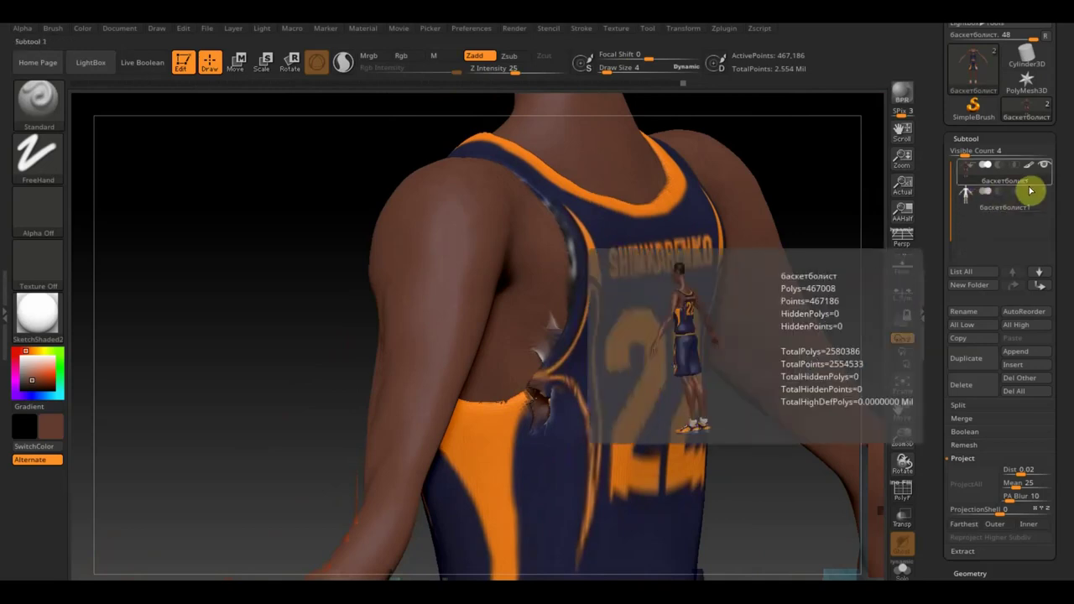
{"action": "key", "text": "x"}
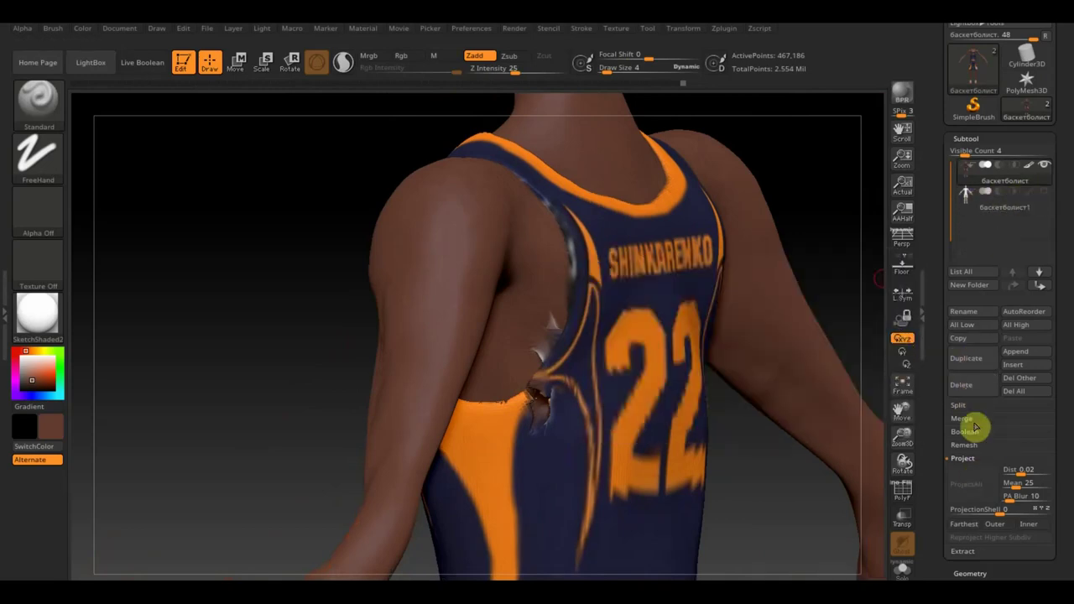
Step: Delete the jersey subtool, leaving only the bare body
{"action": "left_click", "coordinate": [966, 387]}
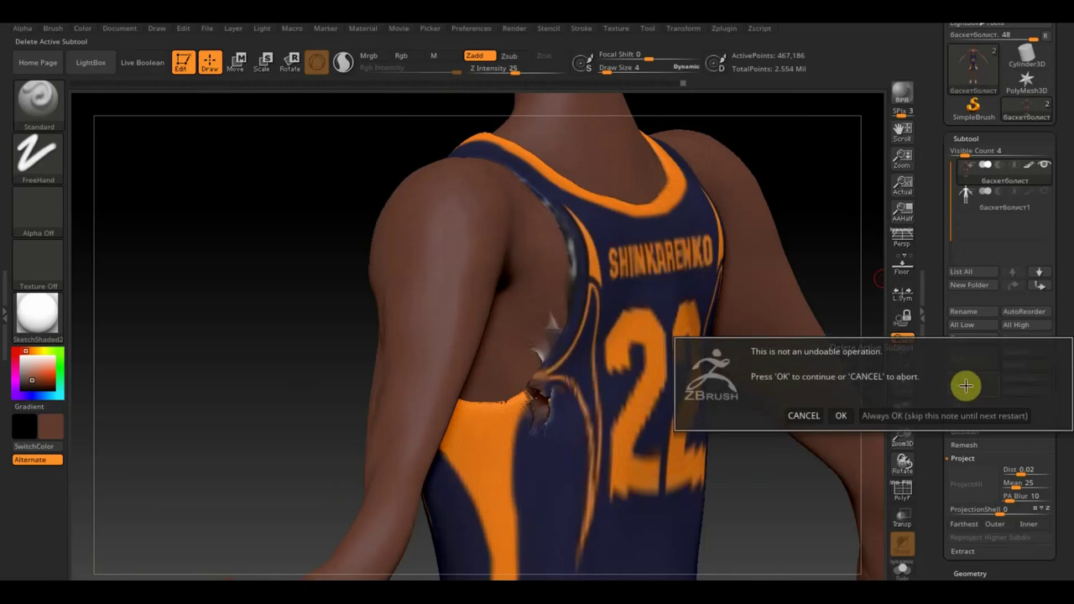
{"action": "left_click", "coordinate": [841, 415]}
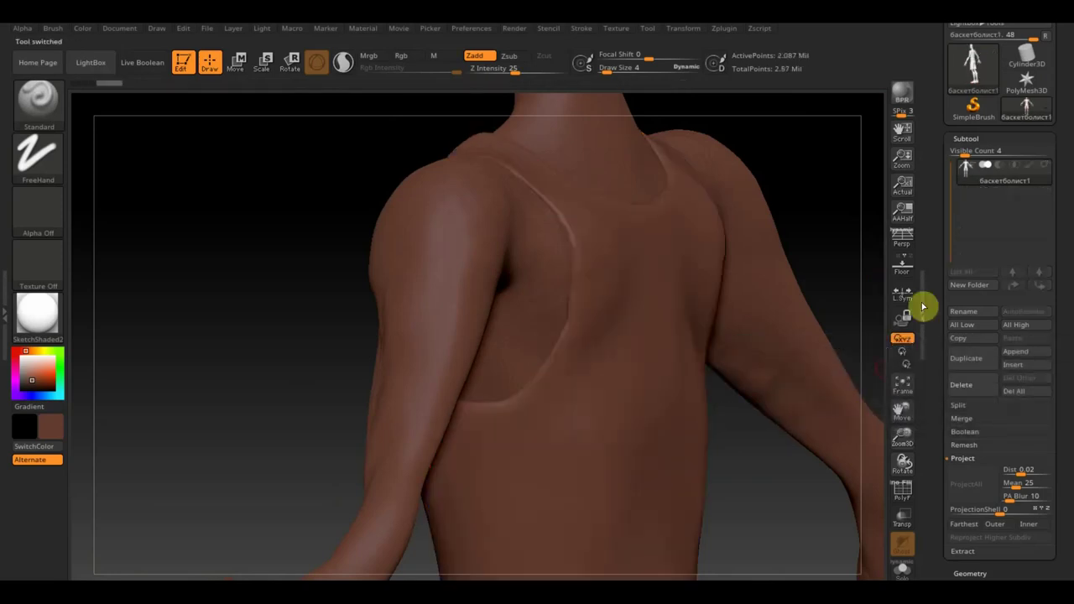
{"action": "mouse_move", "coordinate": [839, 199]}
{"action": "left_mouse_down"}
{"action": "mouse_move", "coordinate": [851, 244]}
{"action": "mouse_move", "coordinate": [823, 290]}
{"action": "left_mouse_up"}
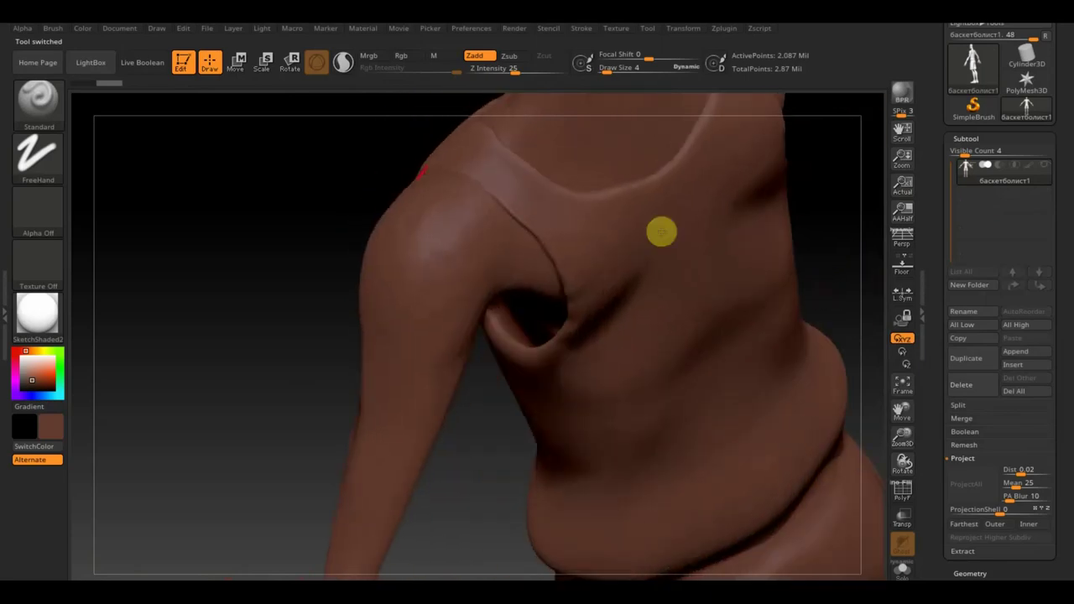
Step: Deepen the armpit crease with an enlarged Move Topological brush
{"action": "left_click", "coordinate": [61, 104]}
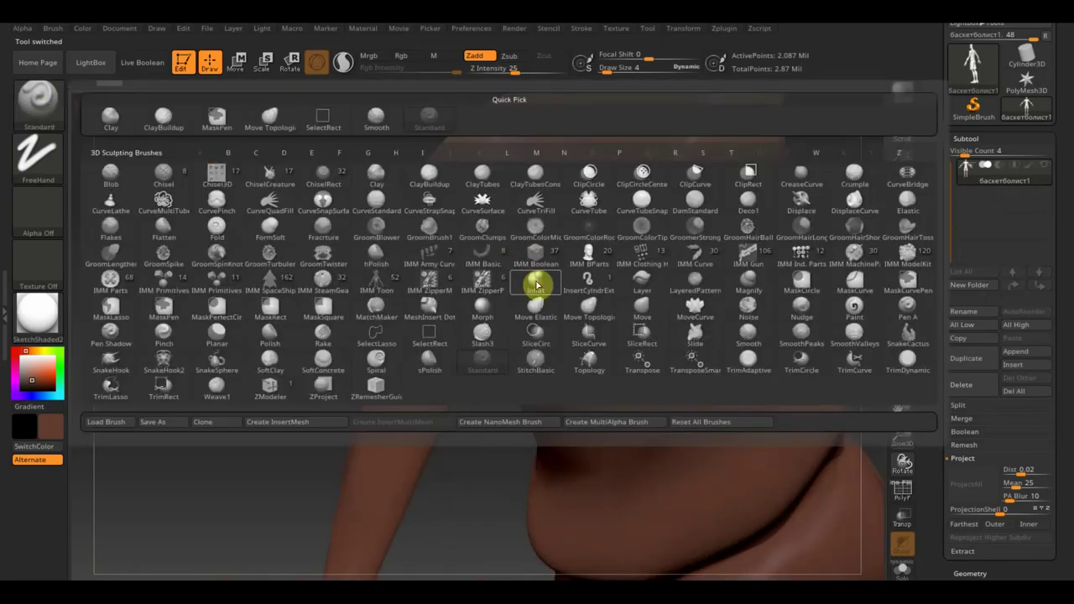
{"action": "left_click", "coordinate": [582, 307]}
{"action": "left_click_drag", "start_coordinate": [604, 70], "coordinate": [613, 74]}
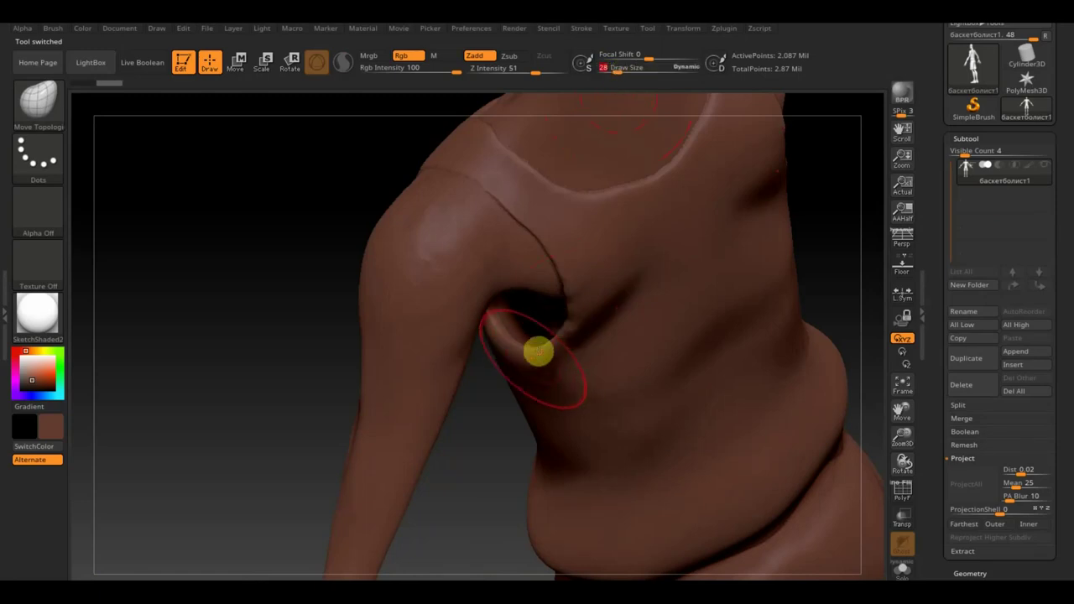
{"action": "left_click_drag", "start_coordinate": [546, 346], "coordinate": [549, 350]}
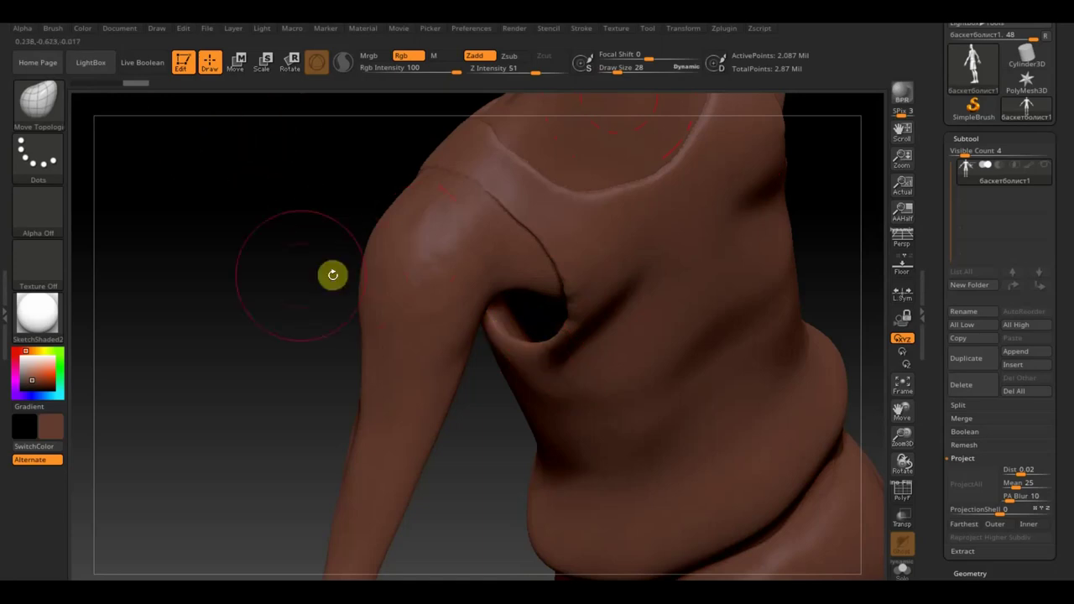
{"action": "key", "text": "ctrl+shift"}
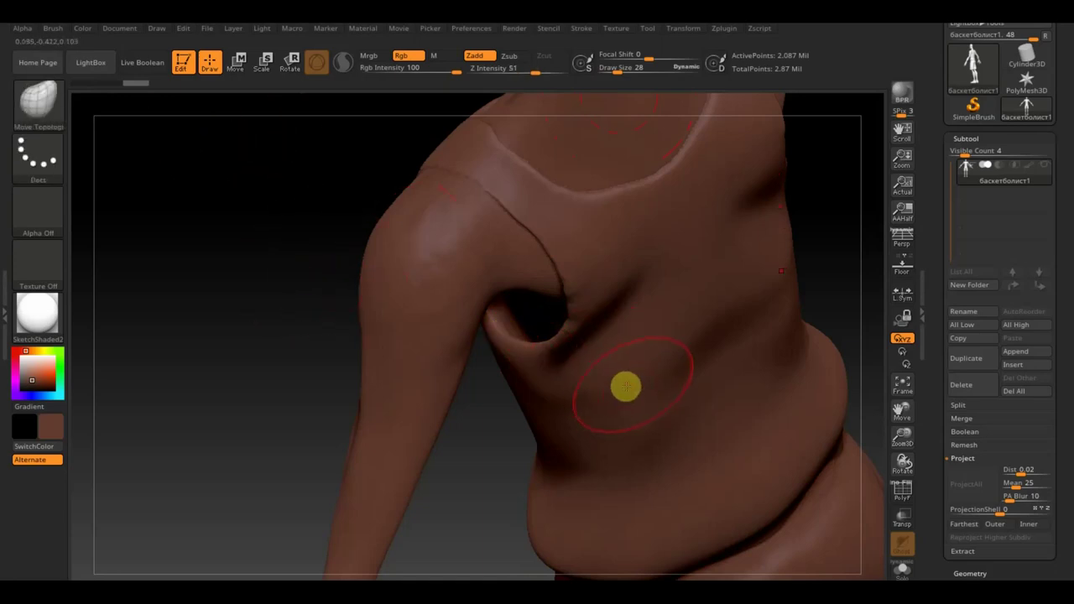
{"action": "key", "text": "ctrl+shift"}
{"action": "key", "text": "ctrl+shift"}
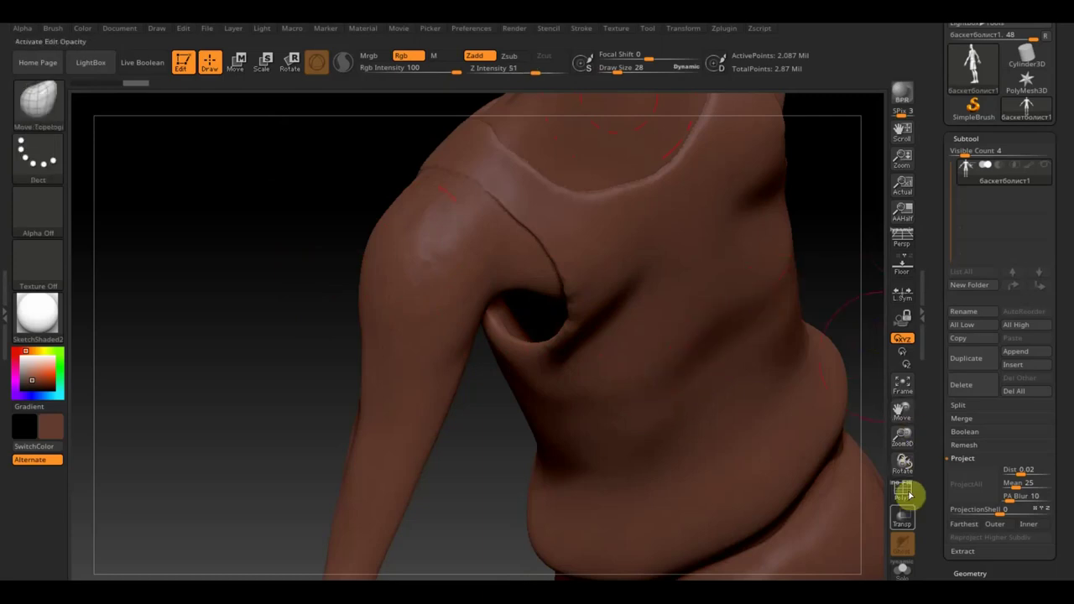
Step: Turn on PolyF display and frame the full body from the front
{"action": "left_click", "coordinate": [908, 495]}
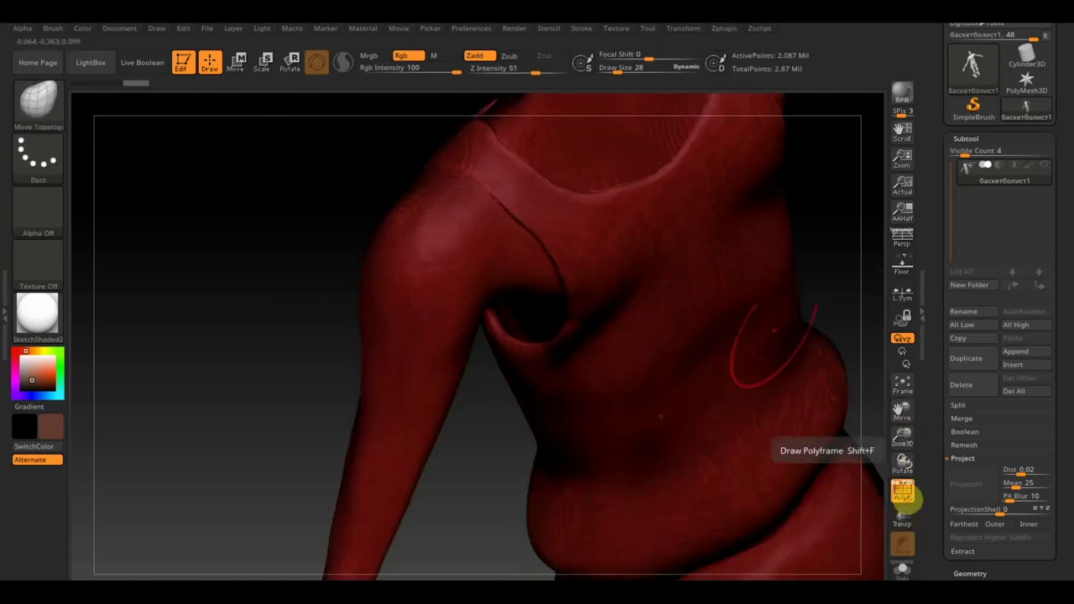
{"action": "mouse_move", "coordinate": [311, 226]}
{"action": "left_mouse_down", "text": "shift"}
{"action": "mouse_move", "coordinate": [379, 277]}
{"action": "mouse_move", "coordinate": [417, 280]}
{"action": "mouse_move", "coordinate": [378, 314]}
{"action": "left_mouse_up", "text": "shift"}
{"action": "left_click_drag", "start_coordinate": [405, 362], "coordinate": [286, 140], "text": "alt"}
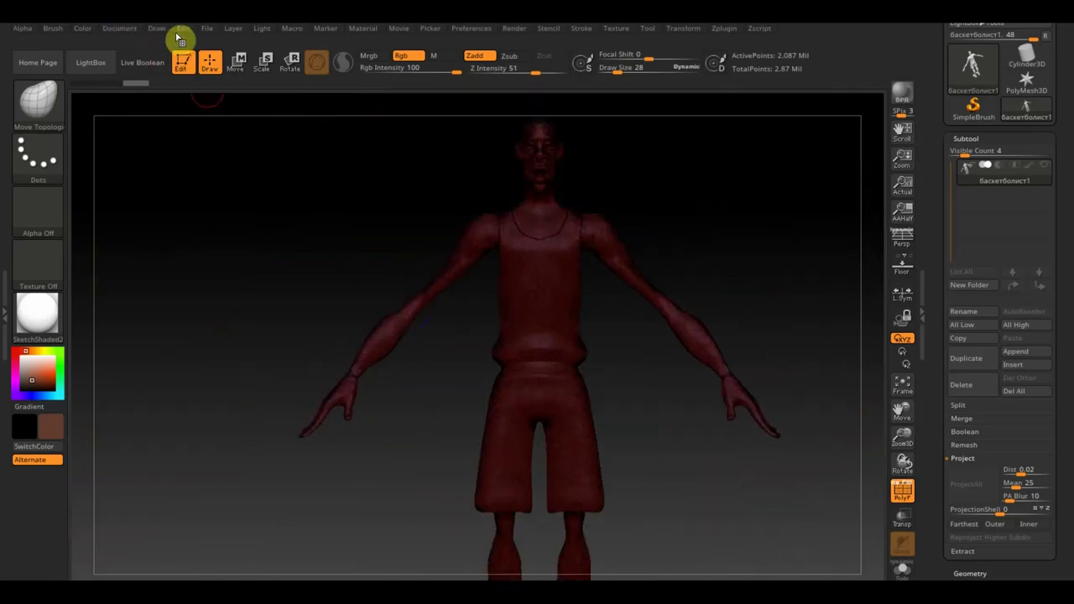
Step: Open the ZBrushProject2 project without saving the current changes
{"action": "left_click", "coordinate": [209, 31]}
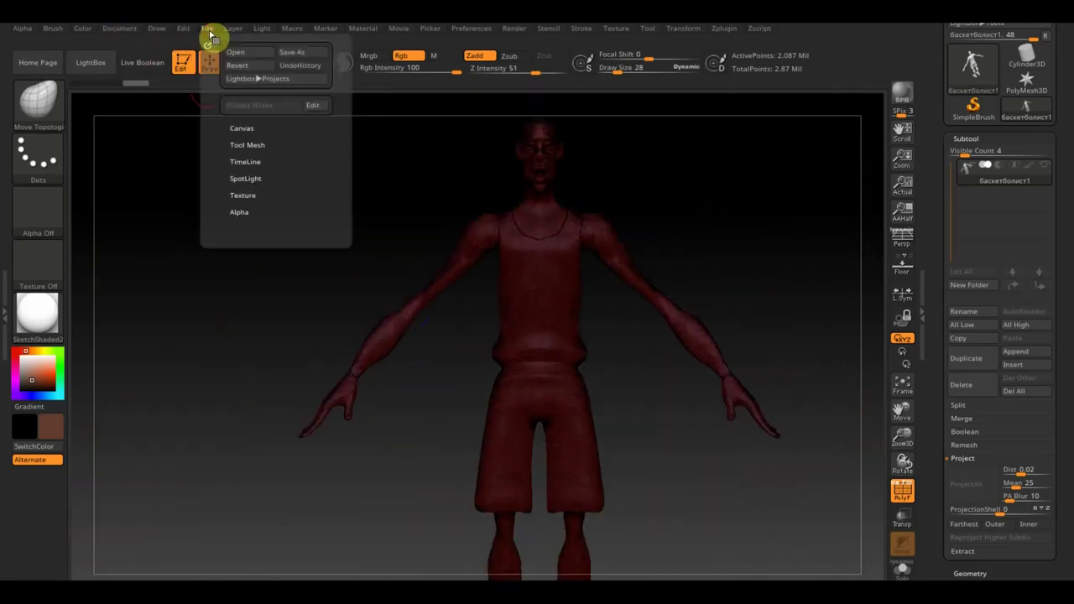
{"action": "left_click", "coordinate": [256, 53]}
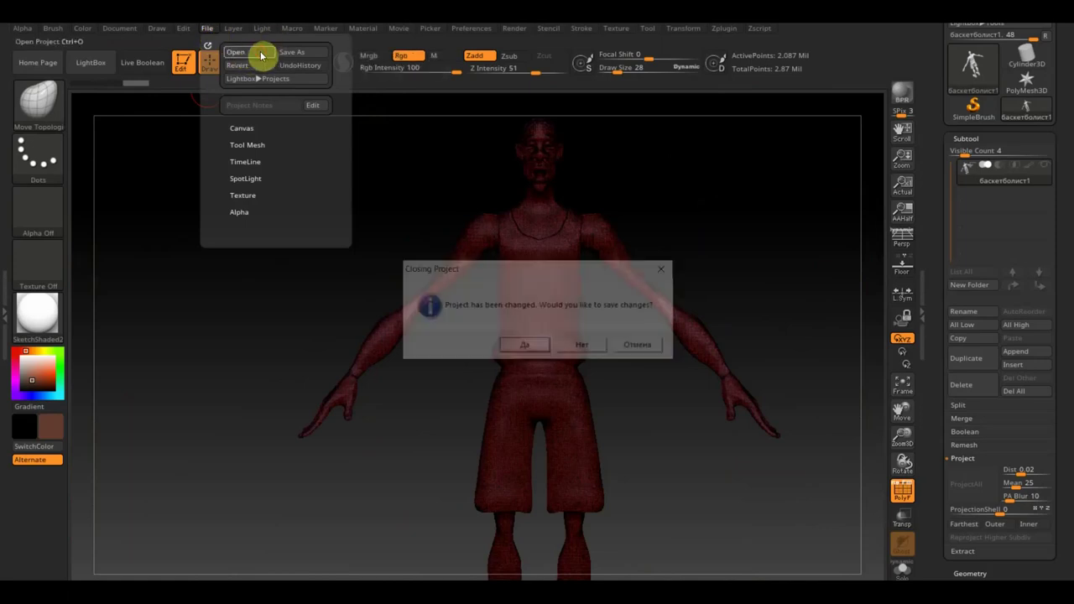
{"action": "left_click", "coordinate": [590, 348]}
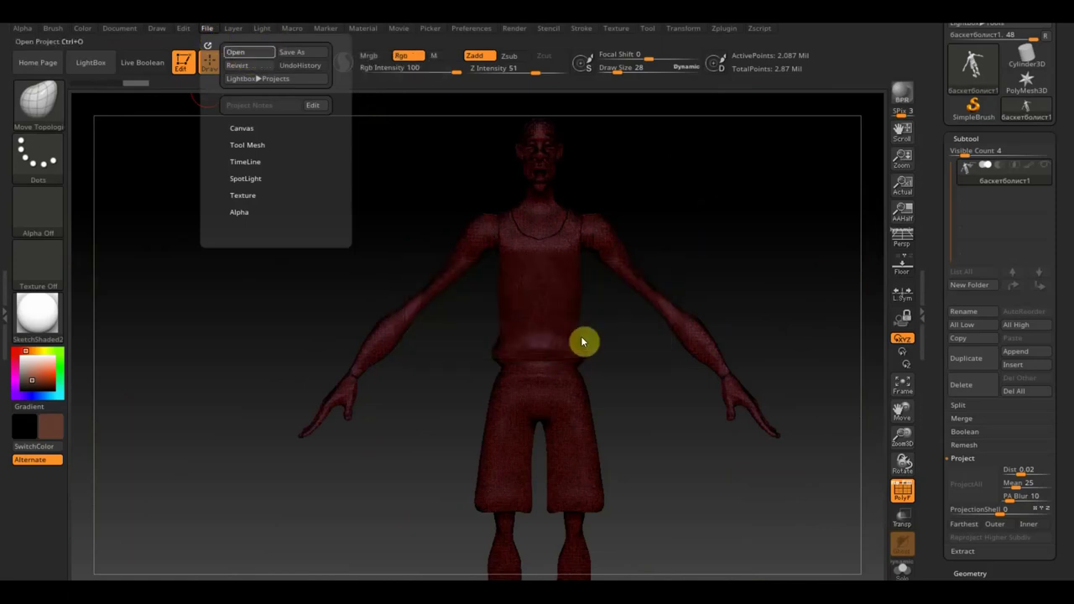
{"action": "left_click", "coordinate": [251, 139]}
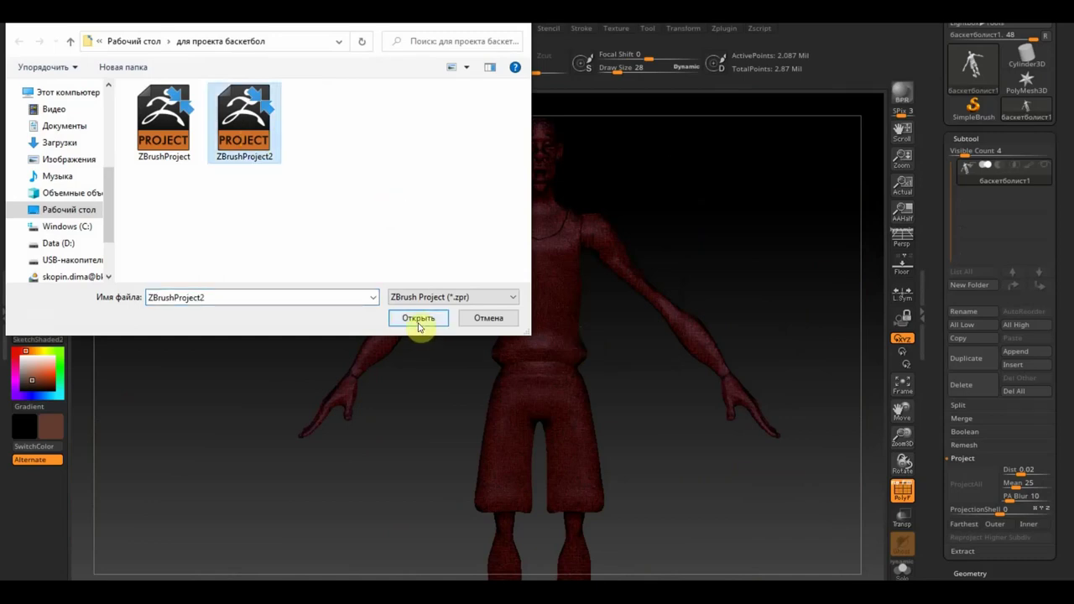
{"action": "left_click", "coordinate": [418, 320]}
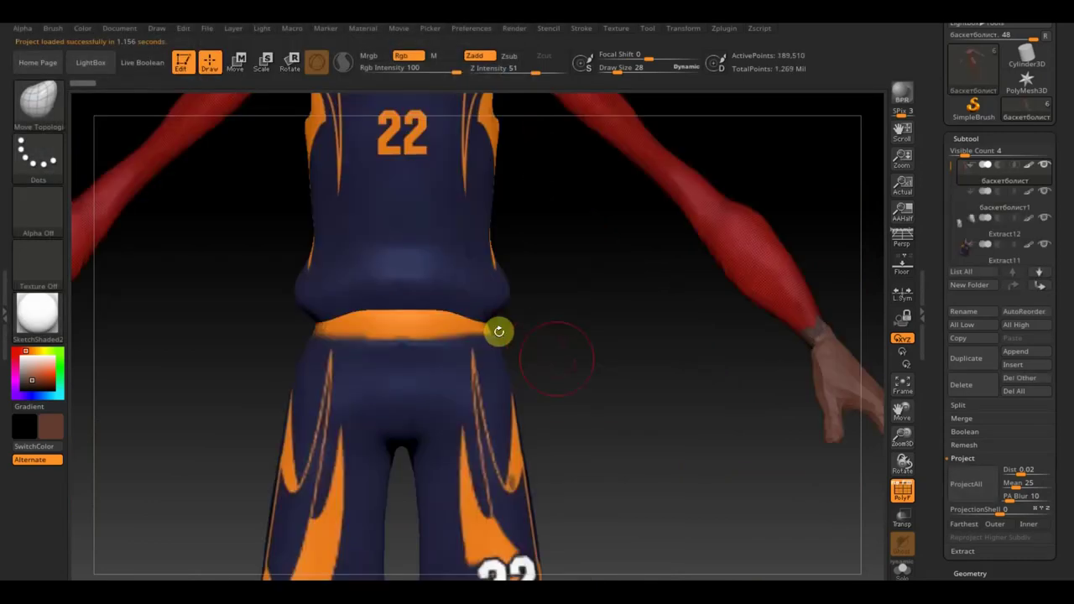
{"action": "mouse_move", "coordinate": [597, 390]}
{"action": "left_mouse_down", "text": "alt"}
{"action": "mouse_move", "coordinate": [563, 290]}
{"action": "mouse_move", "coordinate": [663, 287]}
{"action": "left_mouse_up", "text": "alt"}
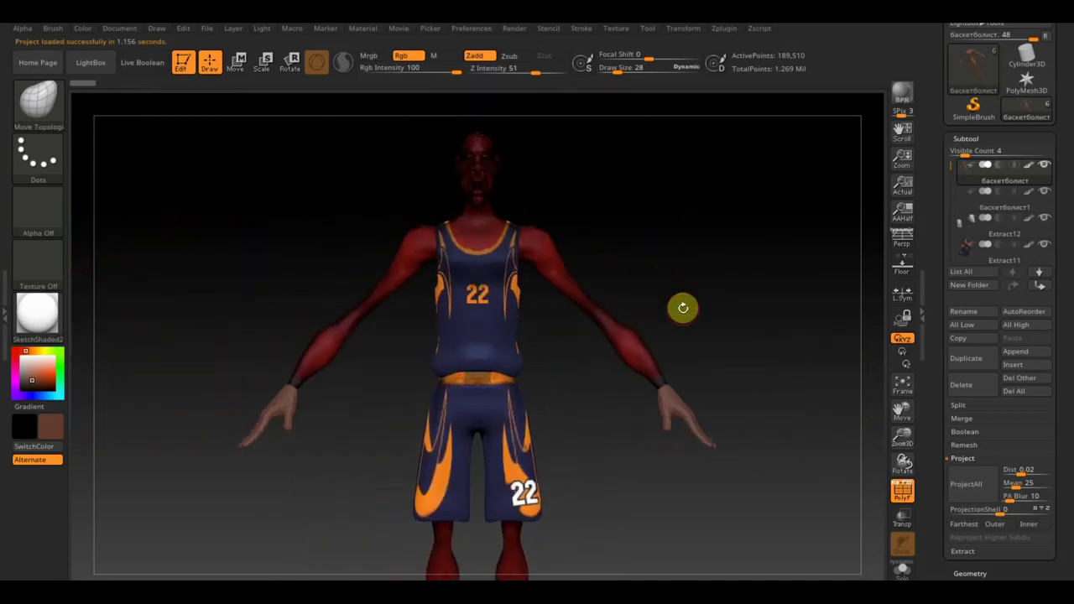
Step: Turn off PolyF and MergeDown the subtools into the баскетболист subtool
{"action": "left_click", "coordinate": [903, 496]}
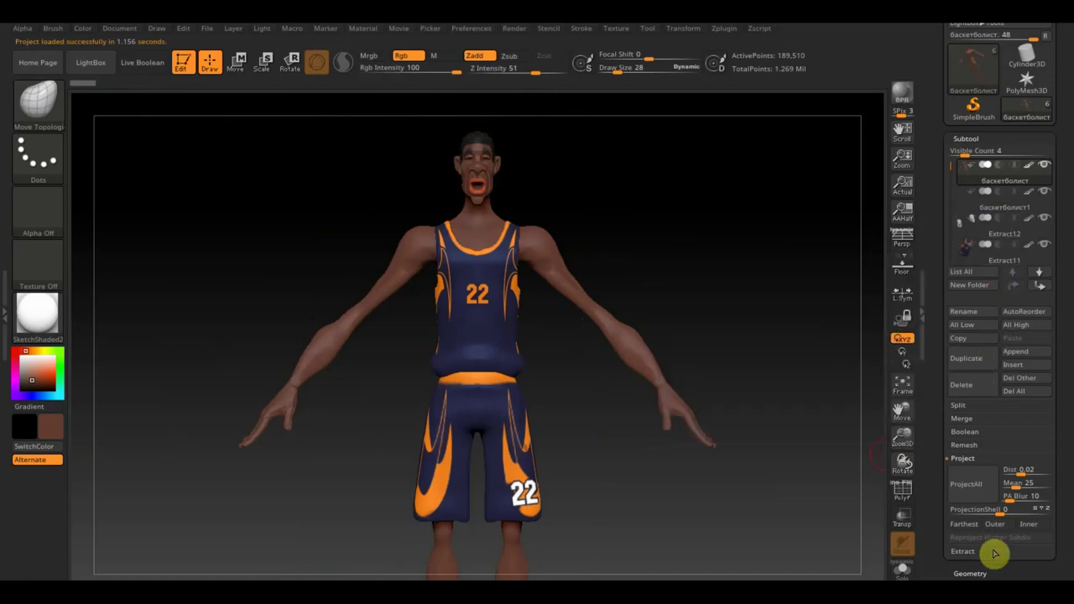
{"action": "left_click_drag", "start_coordinate": [1055, 548], "coordinate": [1057, 492]}
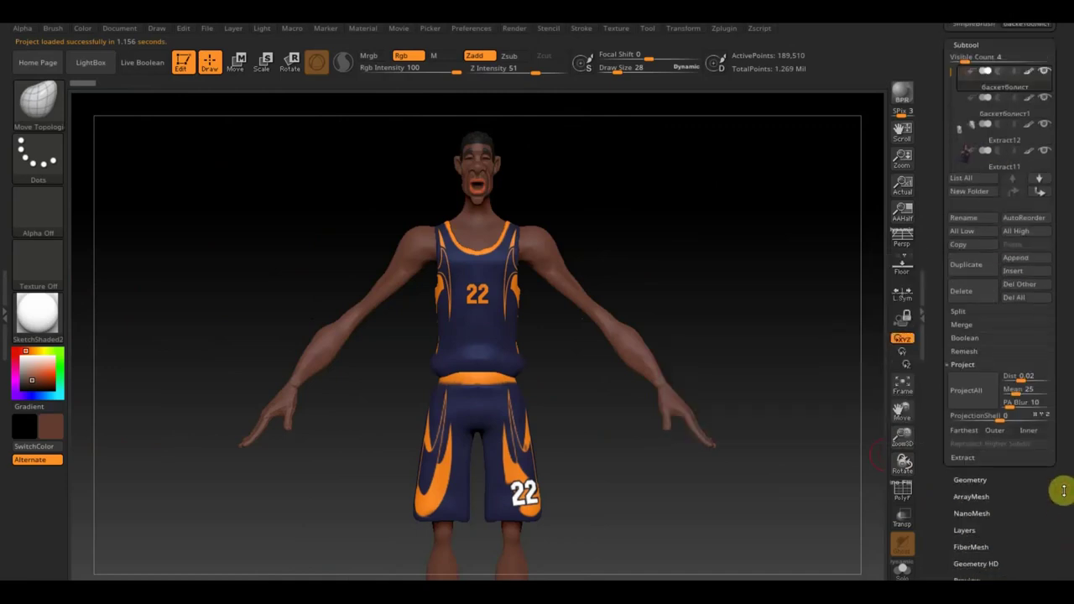
{"action": "left_click", "coordinate": [976, 479]}
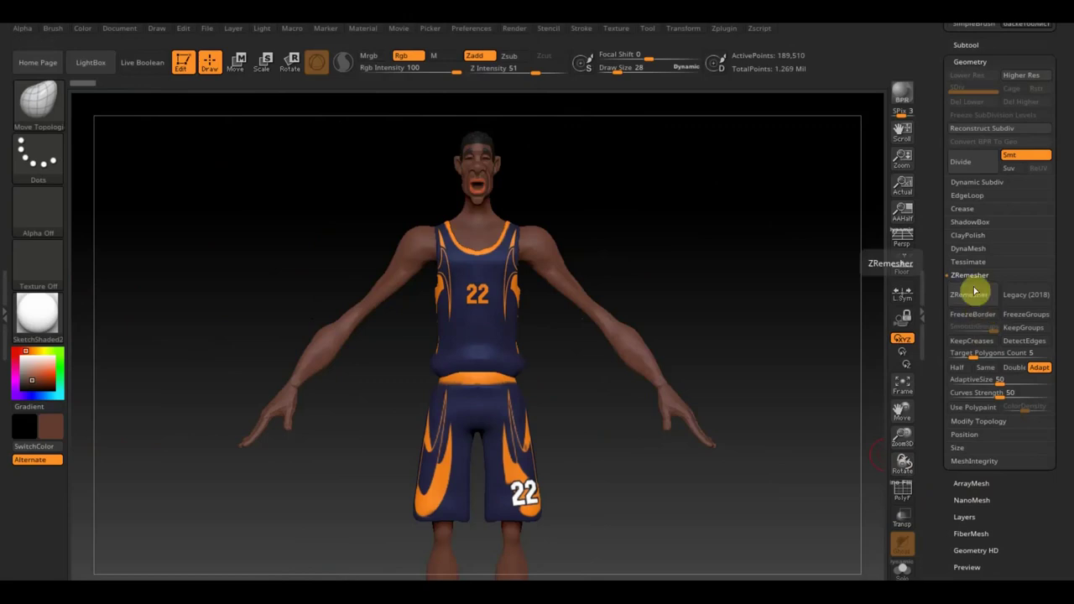
{"action": "left_click", "coordinate": [963, 43]}
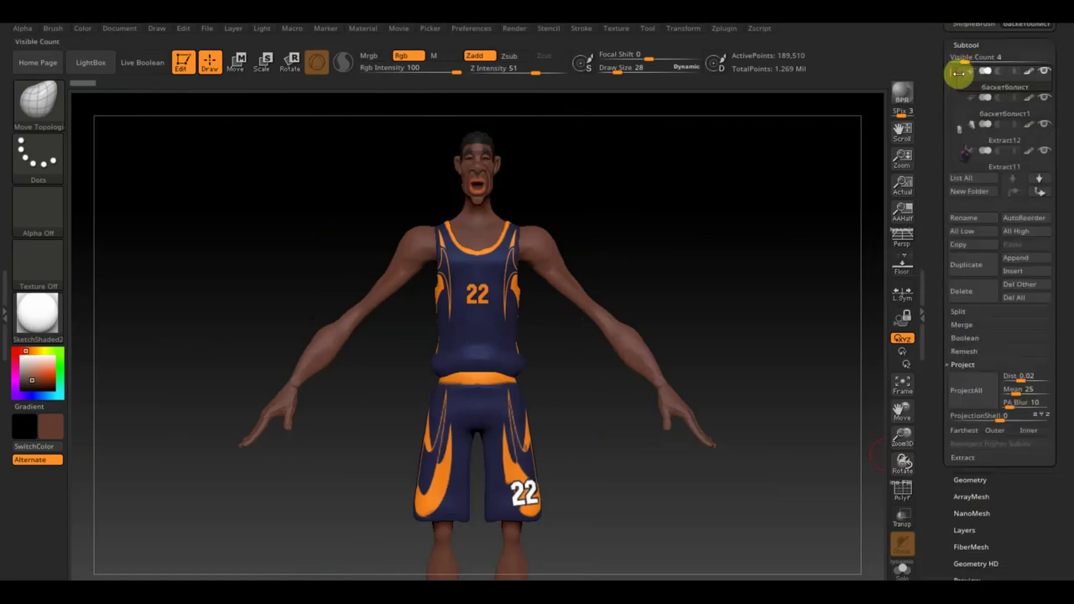
{"action": "left_click", "coordinate": [962, 325]}
{"action": "left_click", "coordinate": [974, 338]}
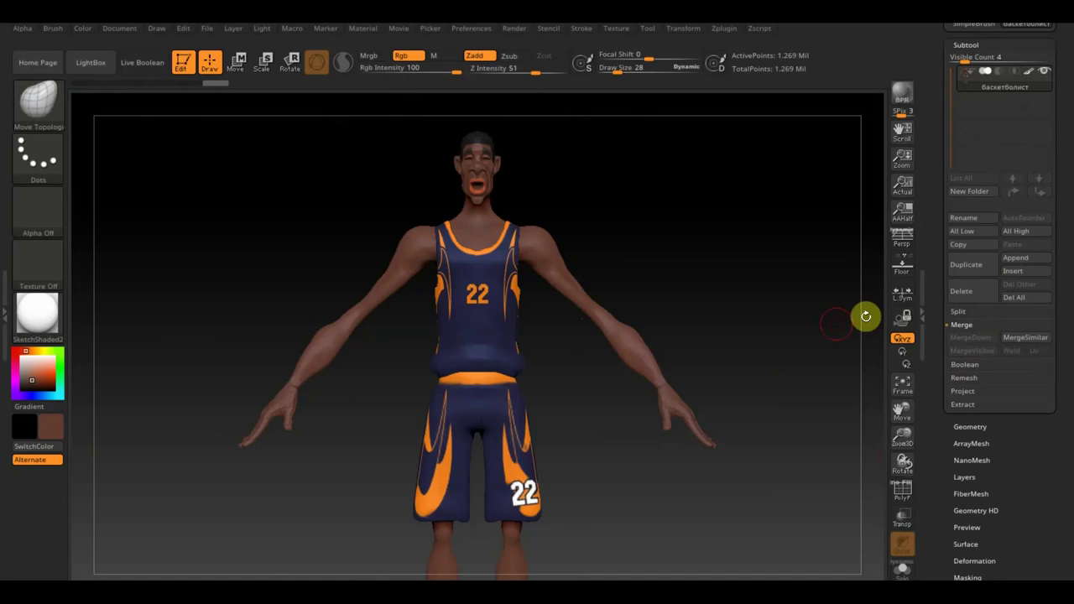
{"action": "mouse_move", "coordinate": [744, 314]}
{"action": "left_mouse_down", "text": "alt"}
{"action": "mouse_move", "coordinate": [747, 339]}
{"action": "mouse_move", "coordinate": [730, 304]}
{"action": "mouse_move", "coordinate": [745, 276]}
{"action": "left_mouse_up", "text": "alt"}
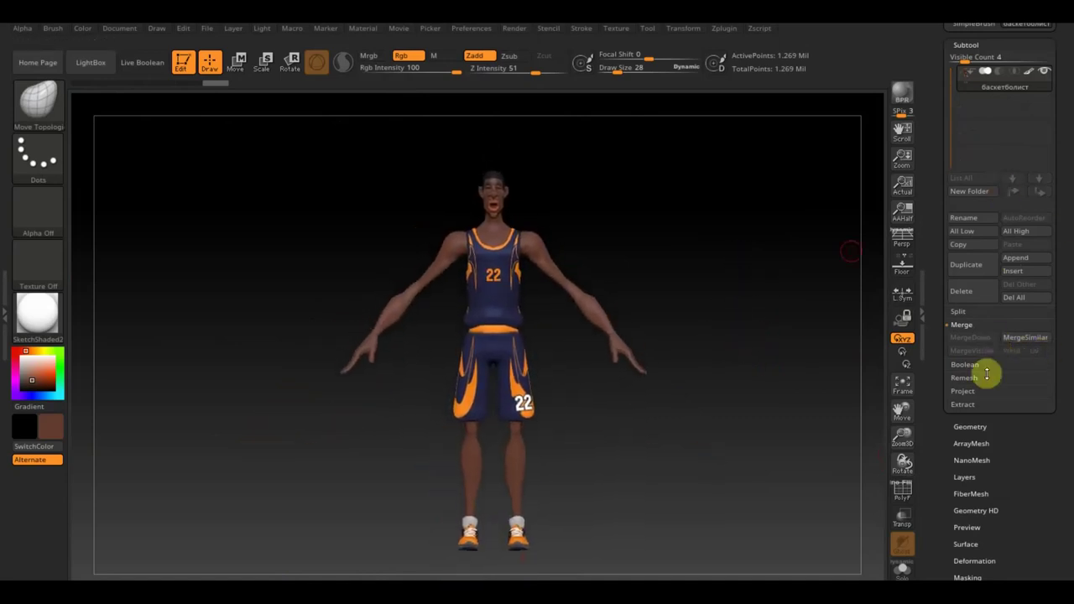
{"action": "left_click_drag", "start_coordinate": [852, 394], "coordinate": [789, 549], "text": "alt"}
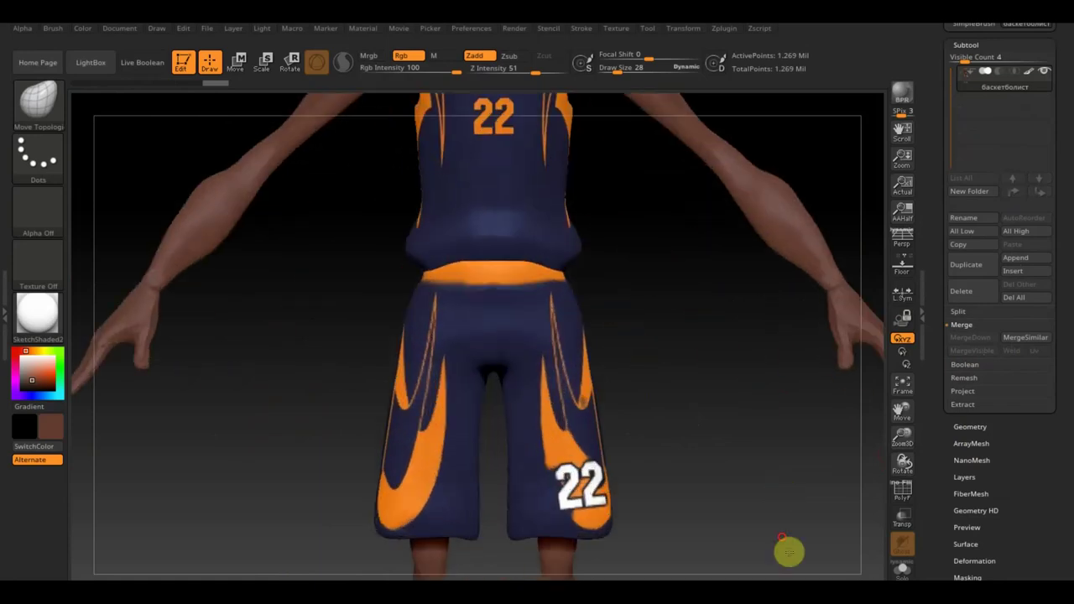
{"action": "mouse_move", "coordinate": [700, 395]}
{"action": "left_mouse_down"}
{"action": "mouse_move", "coordinate": [625, 480]}
{"action": "mouse_move", "coordinate": [607, 467]}
{"action": "left_mouse_up"}
{"action": "mouse_move", "coordinate": [659, 374]}
{"action": "left_mouse_down", "text": "alt"}
{"action": "mouse_move", "coordinate": [696, 496]}
{"action": "mouse_move", "coordinate": [689, 290]}
{"action": "mouse_move", "coordinate": [736, 412]}
{"action": "left_mouse_up", "text": "alt"}
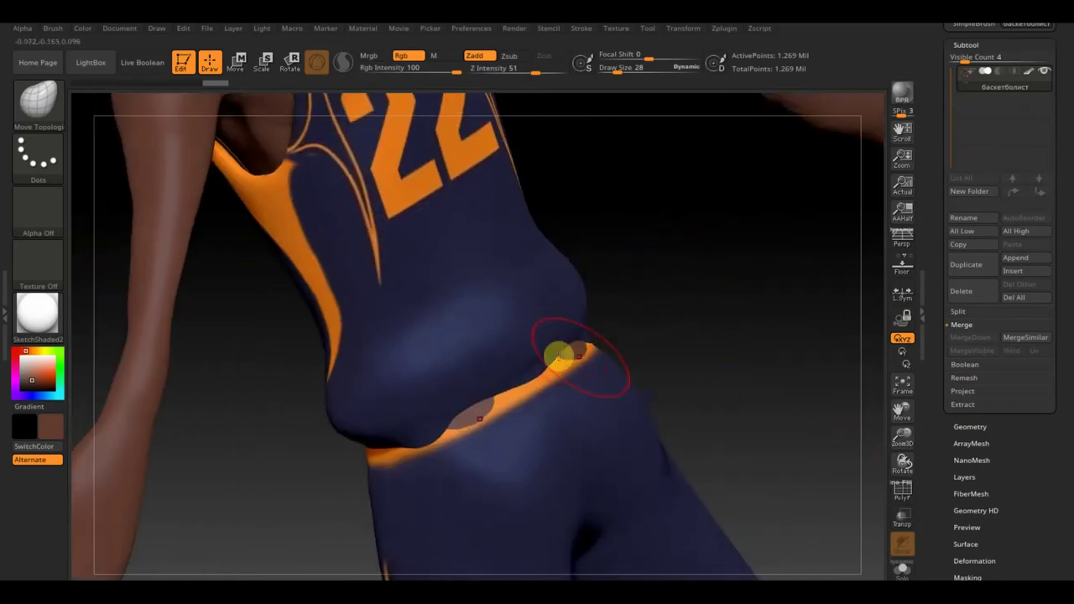
{"action": "mouse_move", "coordinate": [646, 332]}
{"action": "left_mouse_down"}
{"action": "mouse_move", "coordinate": [676, 311]}
{"action": "mouse_move", "coordinate": [668, 317]}
{"action": "left_mouse_up"}
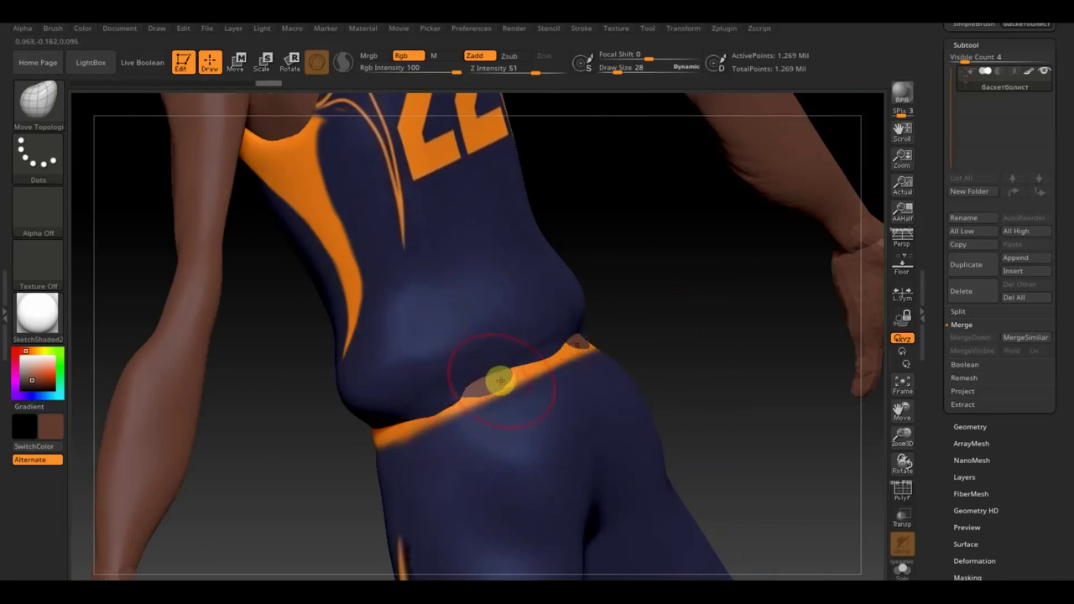
{"action": "left_click_drag", "start_coordinate": [664, 347], "coordinate": [673, 330]}
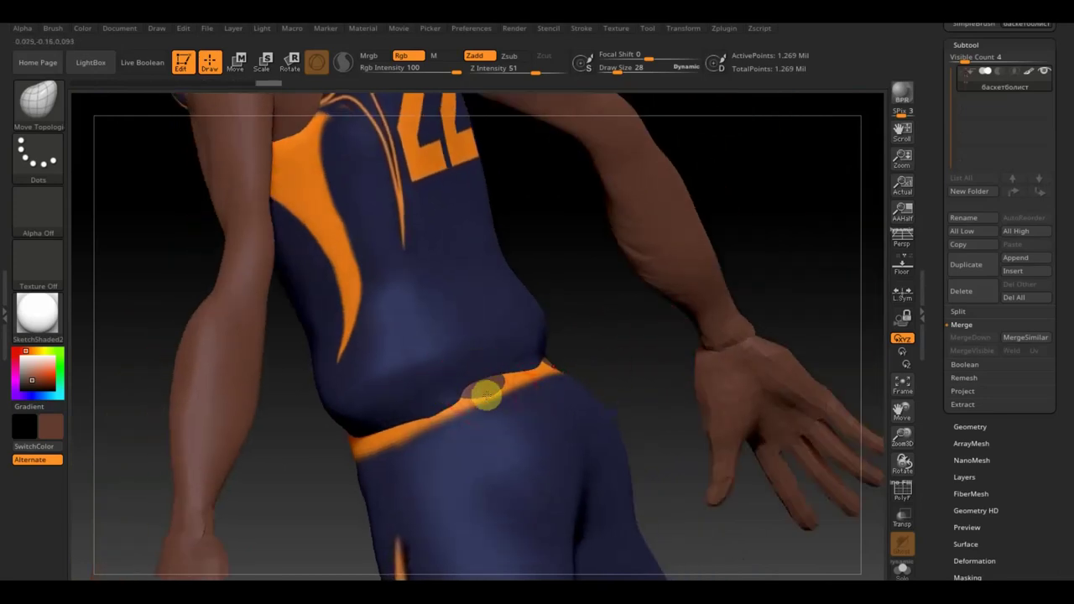
{"action": "mouse_move", "coordinate": [576, 328]}
{"action": "left_mouse_down"}
{"action": "mouse_move", "coordinate": [592, 328]}
{"action": "mouse_move", "coordinate": [578, 445]}
{"action": "left_mouse_up"}
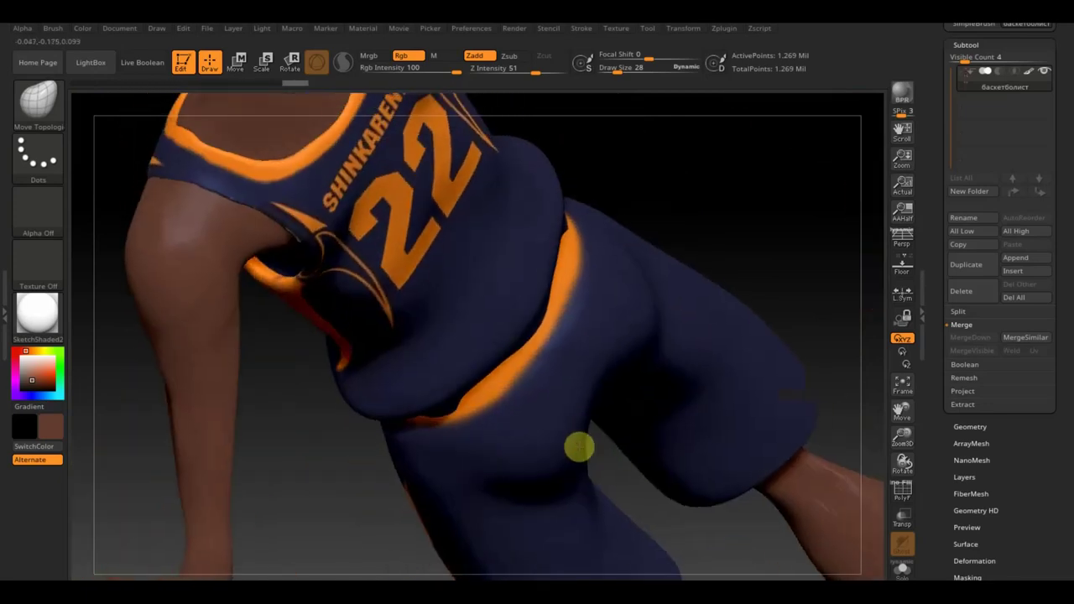
{"action": "left_click_drag", "start_coordinate": [293, 283], "coordinate": [300, 273]}
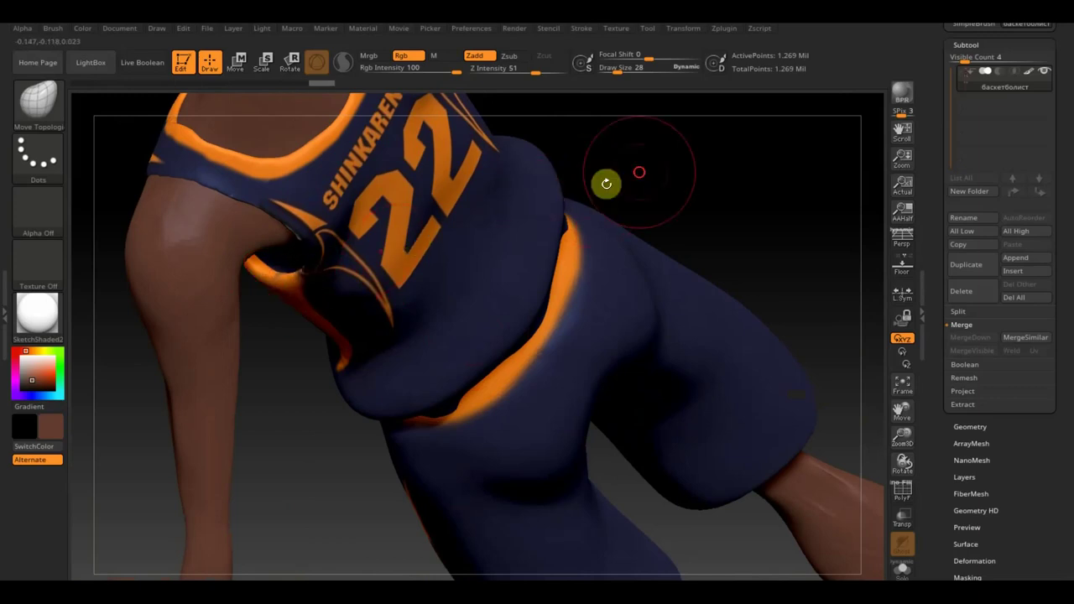
{"action": "mouse_move", "coordinate": [640, 172]}
{"action": "left_mouse_down"}
{"action": "mouse_move", "coordinate": [643, 122]}
{"action": "mouse_move", "coordinate": [607, 175]}
{"action": "left_mouse_up"}
{"action": "mouse_move", "coordinate": [523, 289]}
{"action": "left_mouse_down"}
{"action": "mouse_move", "coordinate": [545, 261]}
{"action": "mouse_move", "coordinate": [583, 256]}
{"action": "left_mouse_up"}
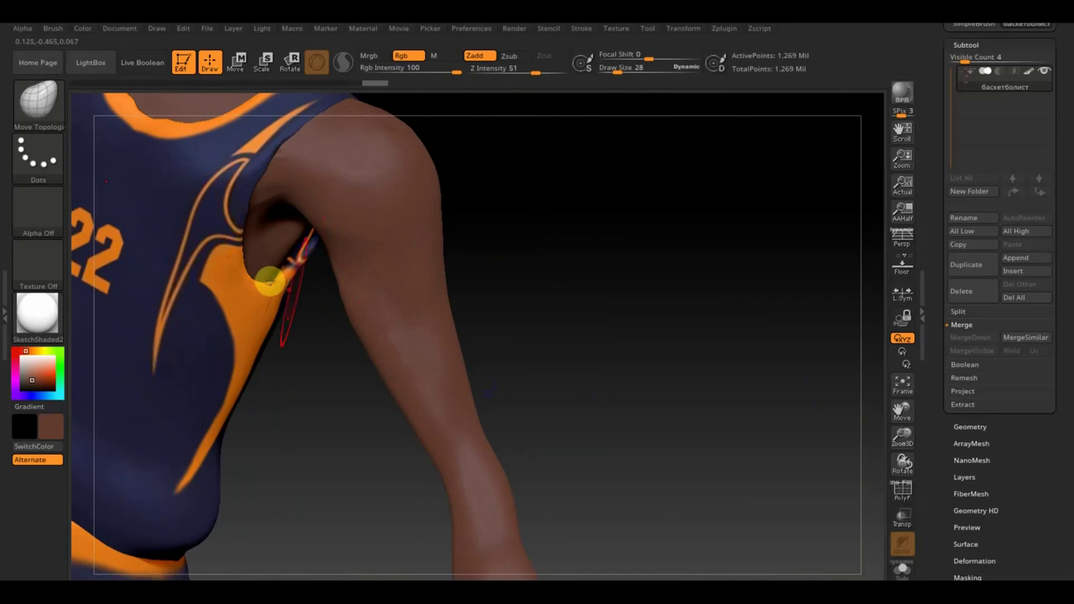
{"action": "left_click_drag", "start_coordinate": [590, 300], "coordinate": [599, 328]}
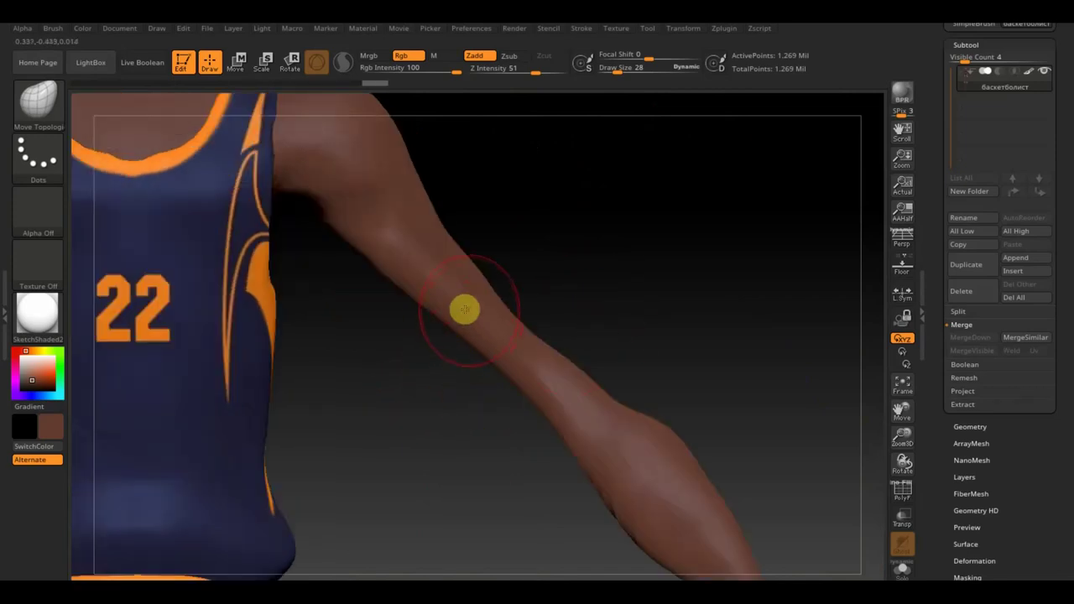
Step: Isolate the body, enlarge the brush, then unhide the jersey near the armpit
{"action": "left_click", "coordinate": [453, 308], "text": "ctrl+shift"}
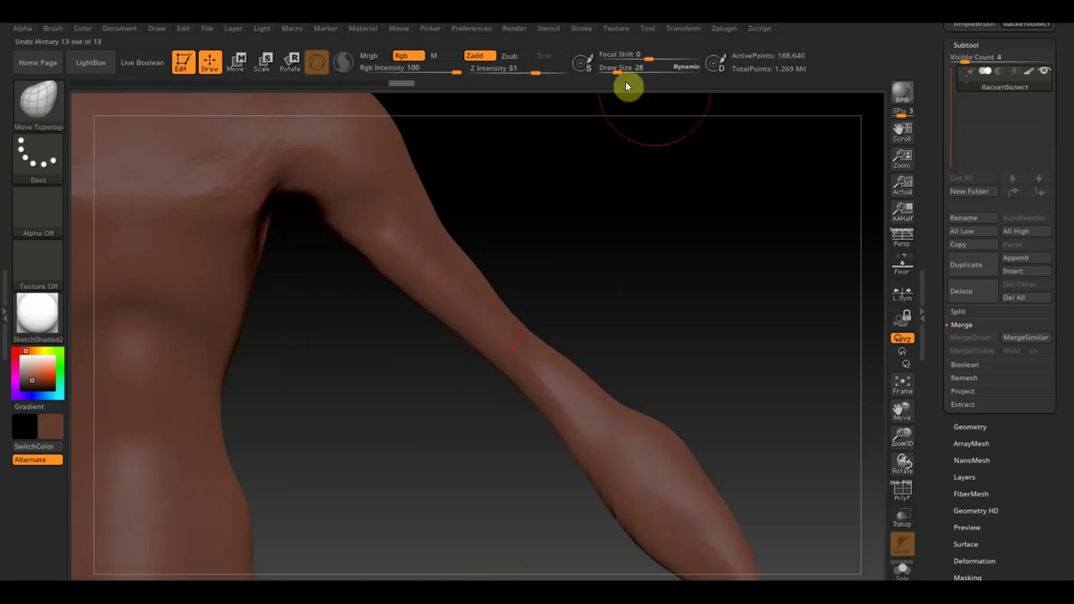
{"action": "left_click_drag", "start_coordinate": [619, 67], "coordinate": [625, 71]}
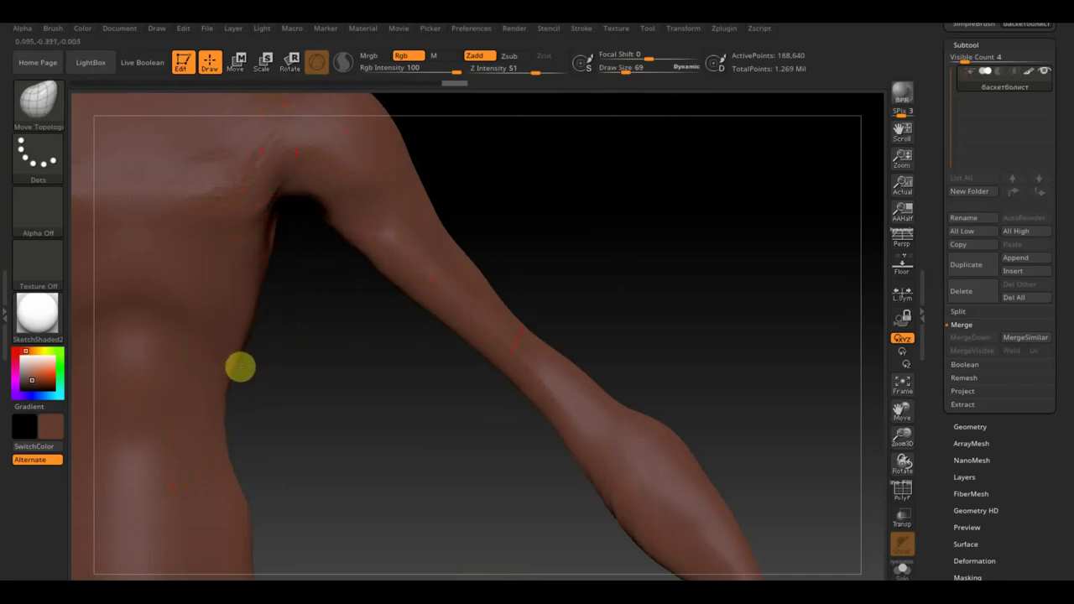
{"action": "left_click", "coordinate": [707, 248], "text": "ctrl+shift"}
{"action": "mouse_move", "coordinate": [707, 249]}
{"action": "left_mouse_down"}
{"action": "mouse_move", "coordinate": [681, 269]}
{"action": "mouse_move", "coordinate": [678, 321]}
{"action": "mouse_move", "coordinate": [676, 288]}
{"action": "mouse_move", "coordinate": [611, 259]}
{"action": "mouse_move", "coordinate": [518, 259]}
{"action": "mouse_move", "coordinate": [528, 282]}
{"action": "mouse_move", "coordinate": [365, 275]}
{"action": "left_mouse_up"}
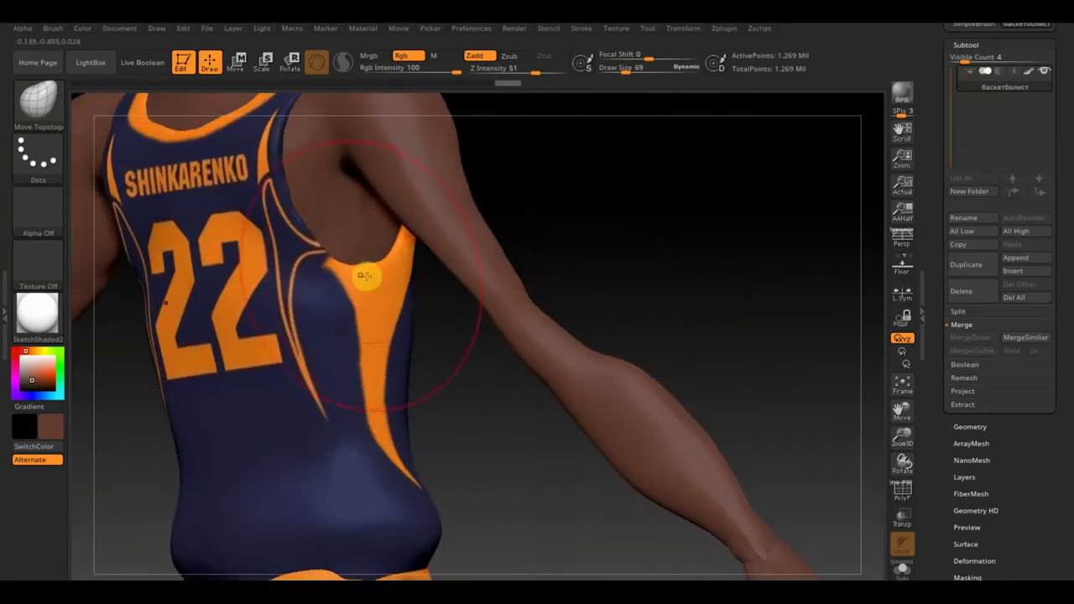
Step: Reshape the jersey's back armhole edge, reducing Draw Size from 69 to 28, then 16
{"action": "mouse_move", "coordinate": [591, 201]}
{"action": "left_mouse_down"}
{"action": "mouse_move", "coordinate": [621, 261]}
{"action": "mouse_move", "coordinate": [559, 278]}
{"action": "left_mouse_up"}
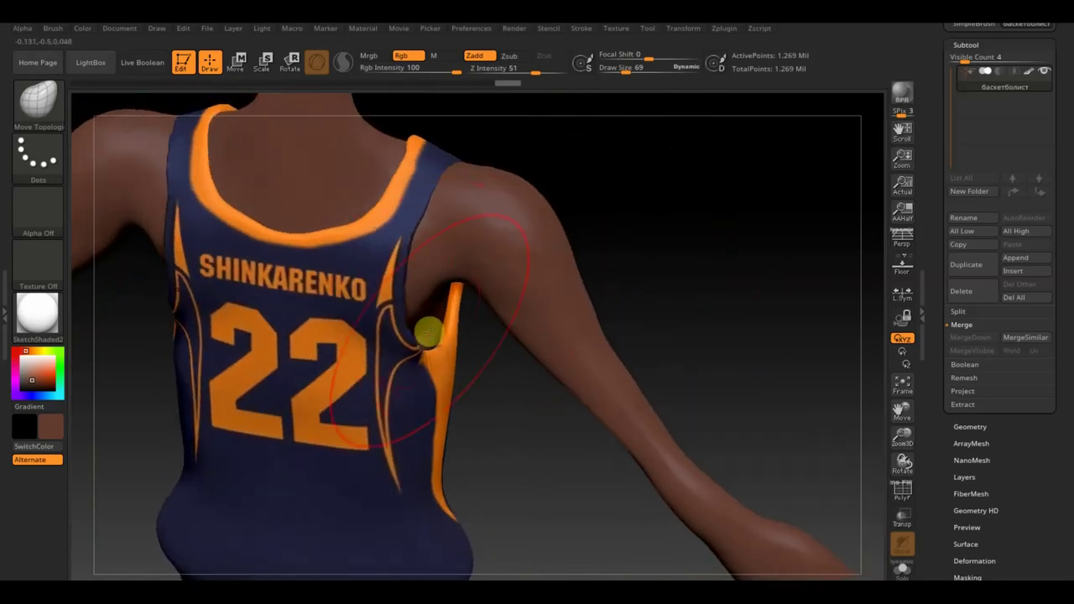
{"action": "mouse_move", "coordinate": [652, 266]}
{"action": "left_mouse_down"}
{"action": "mouse_move", "coordinate": [660, 213]}
{"action": "mouse_move", "coordinate": [642, 192]}
{"action": "mouse_move", "coordinate": [626, 197]}
{"action": "mouse_move", "coordinate": [594, 290]}
{"action": "mouse_move", "coordinate": [562, 316]}
{"action": "mouse_move", "coordinate": [565, 259]}
{"action": "mouse_move", "coordinate": [549, 232]}
{"action": "mouse_move", "coordinate": [393, 333]}
{"action": "left_mouse_up"}
{"action": "left_click_drag", "start_coordinate": [632, 71], "coordinate": [618, 69]}
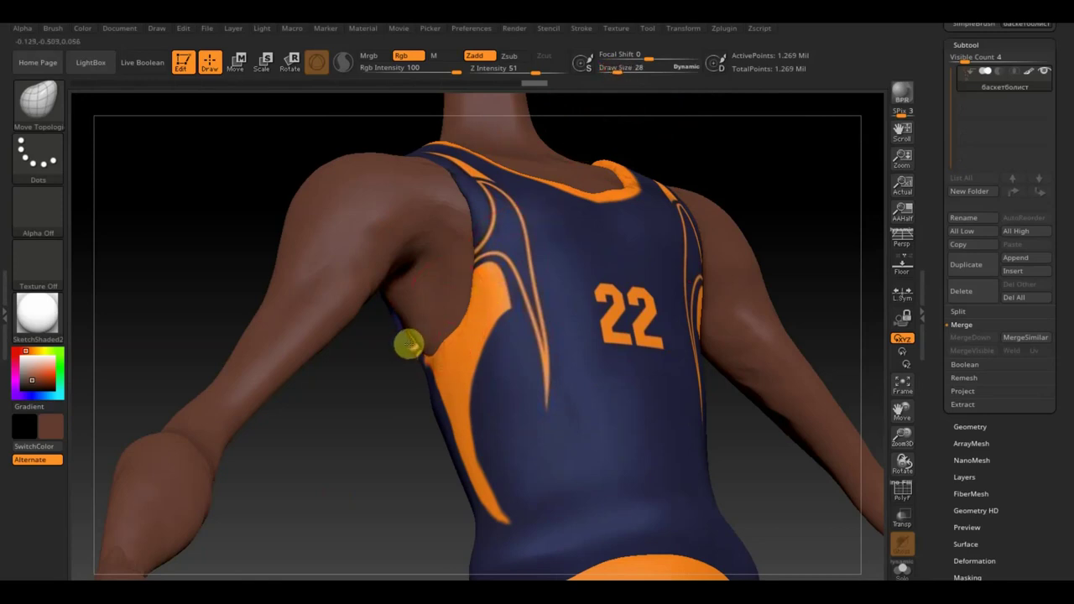
{"action": "mouse_move", "coordinate": [380, 413]}
{"action": "left_mouse_down"}
{"action": "mouse_move", "coordinate": [398, 427]}
{"action": "mouse_move", "coordinate": [462, 403]}
{"action": "mouse_move", "coordinate": [428, 356]}
{"action": "mouse_move", "coordinate": [525, 347]}
{"action": "mouse_move", "coordinate": [506, 364]}
{"action": "mouse_move", "coordinate": [405, 353]}
{"action": "left_mouse_up"}
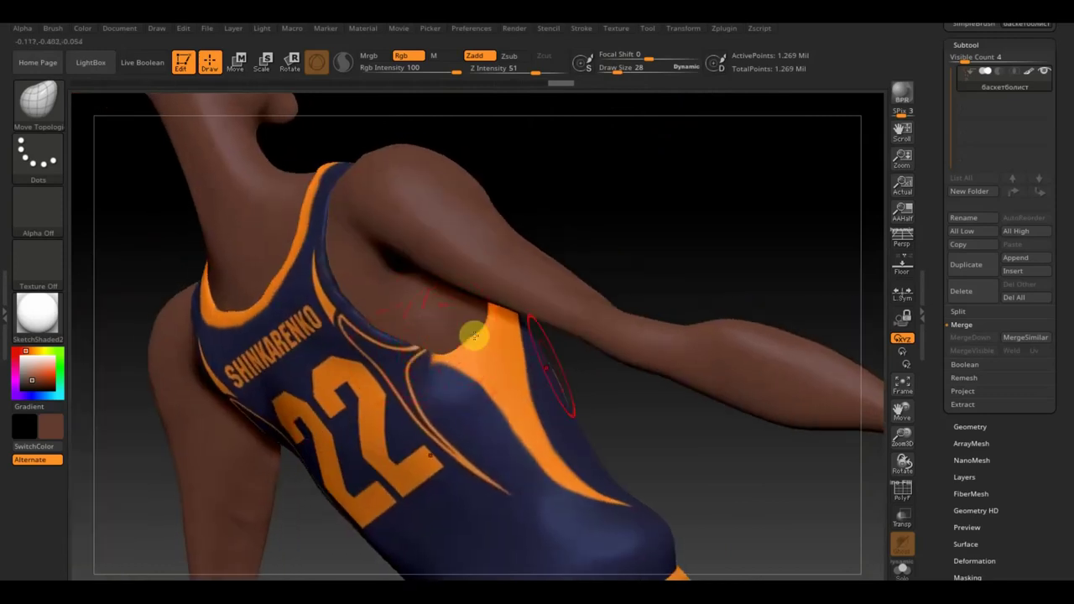
{"action": "mouse_move", "coordinate": [635, 204]}
{"action": "left_mouse_down"}
{"action": "mouse_move", "coordinate": [691, 138]}
{"action": "mouse_move", "coordinate": [613, 395]}
{"action": "mouse_move", "coordinate": [601, 293]}
{"action": "mouse_move", "coordinate": [518, 316]}
{"action": "left_mouse_up"}
{"action": "mouse_move", "coordinate": [543, 380]}
{"action": "left_mouse_down"}
{"action": "mouse_move", "coordinate": [607, 423]}
{"action": "mouse_move", "coordinate": [592, 182]}
{"action": "left_mouse_up"}
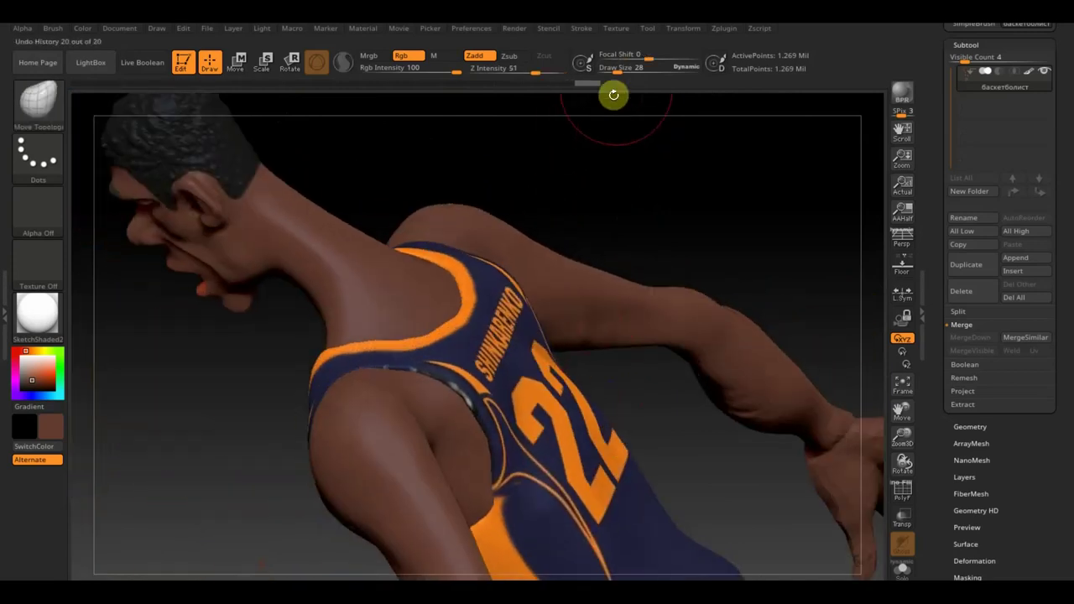
{"action": "left_click_drag", "start_coordinate": [616, 71], "coordinate": [615, 69]}
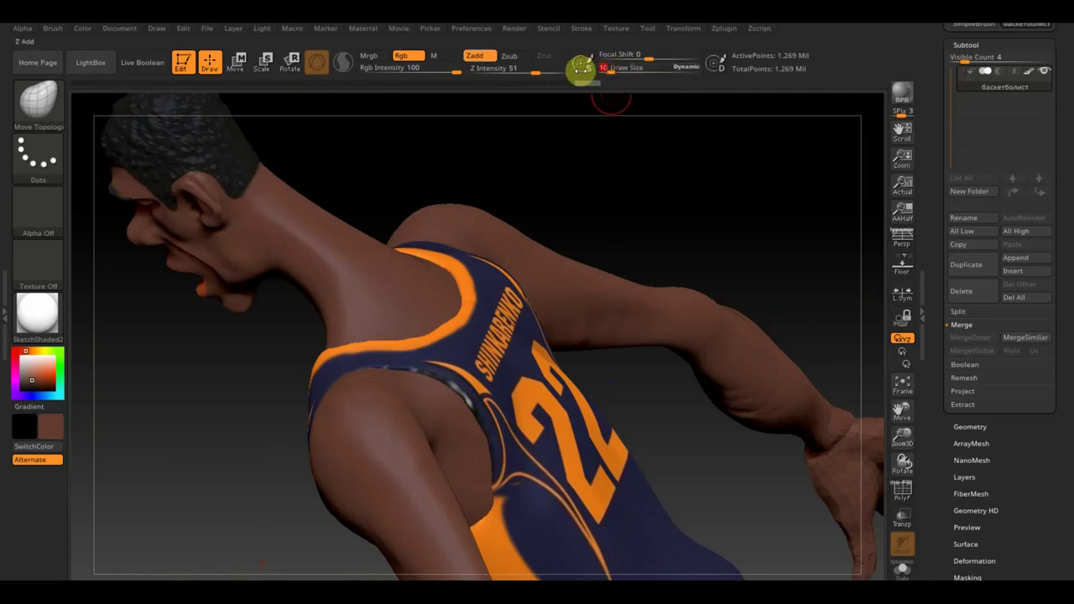
Step: Select the Standard brush, sample the jersey's dark blue, and turn off Zadd
{"action": "left_click", "coordinate": [48, 103]}
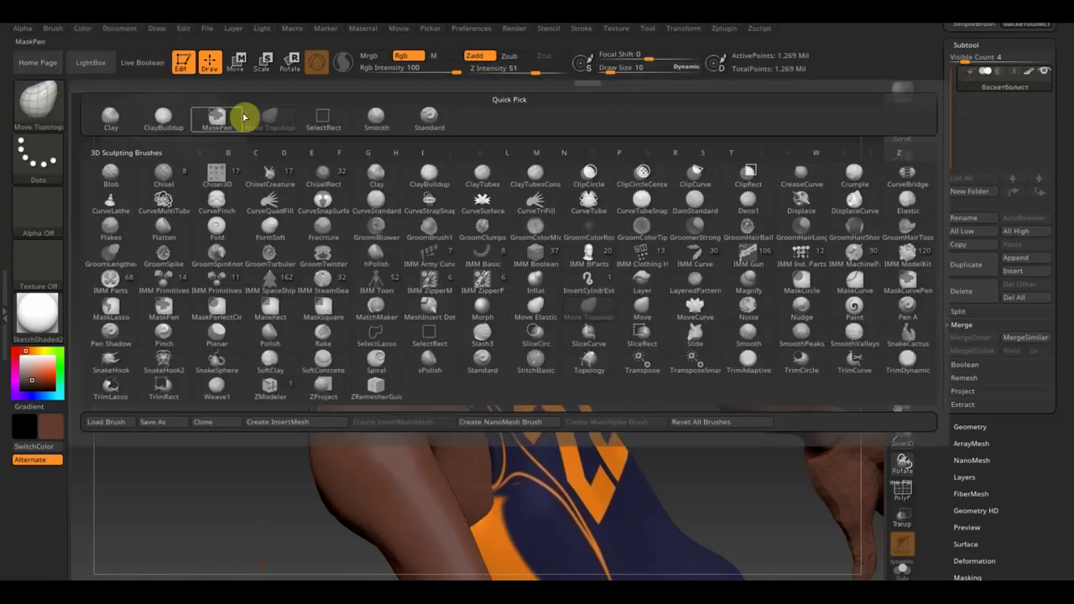
{"action": "left_click", "coordinate": [419, 122]}
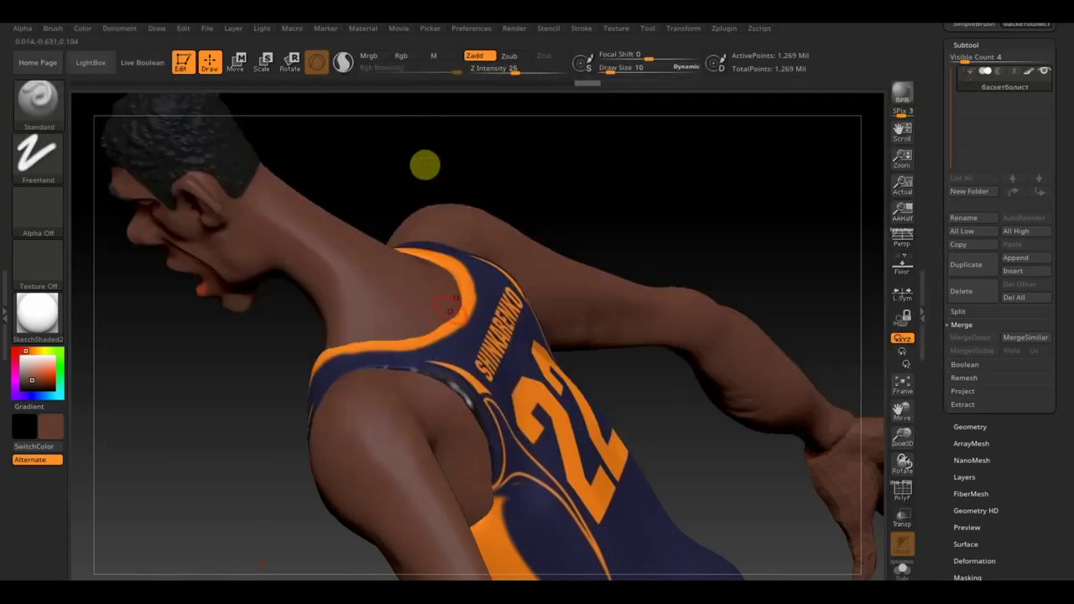
{"action": "key", "text": "c"}
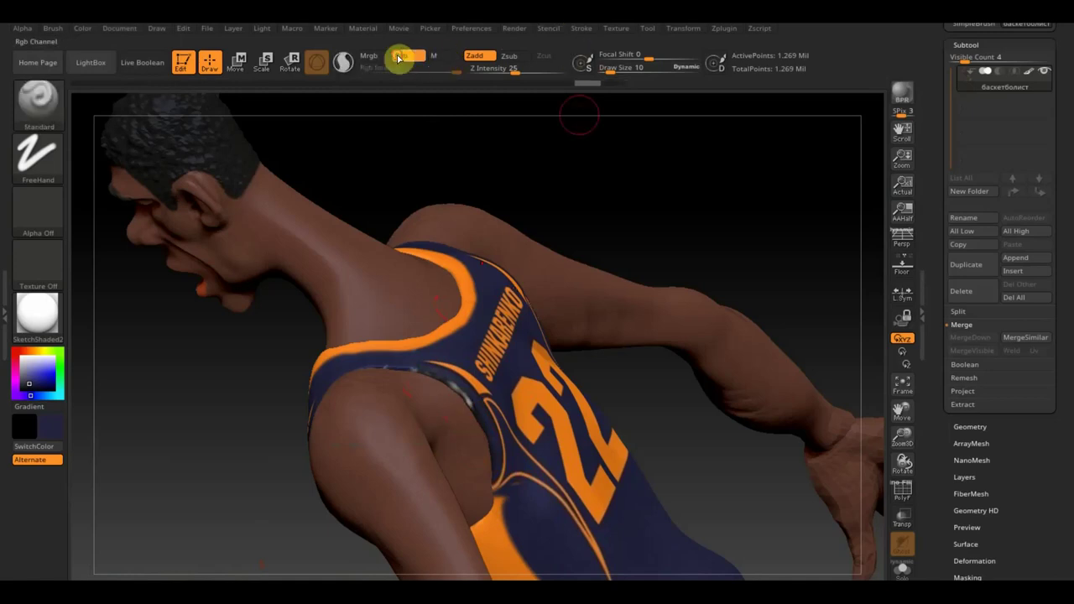
{"action": "left_click", "coordinate": [487, 57]}
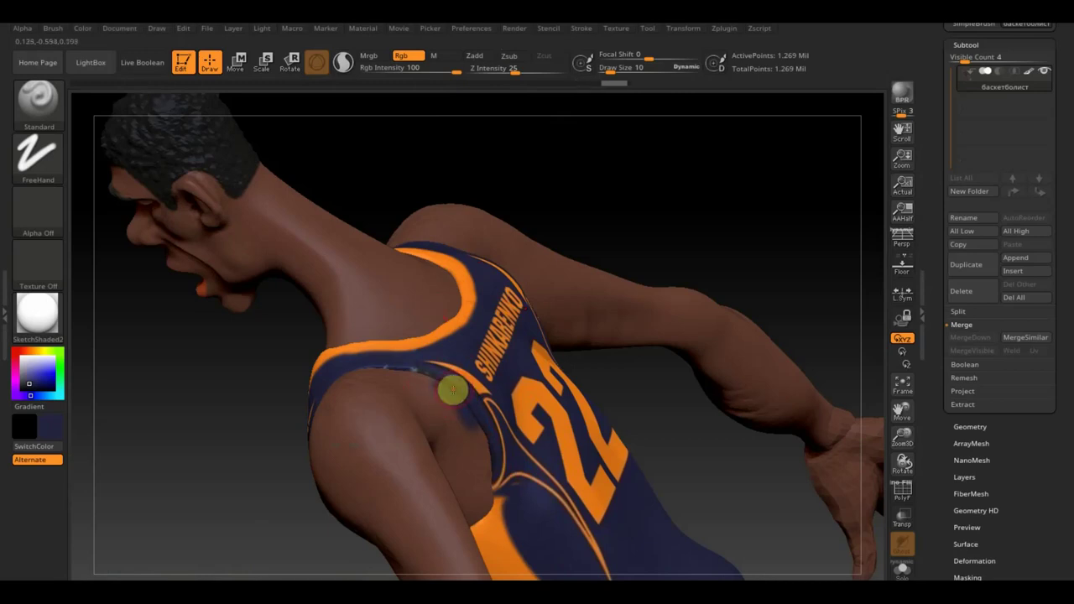
{"action": "key", "text": "ctrl"}
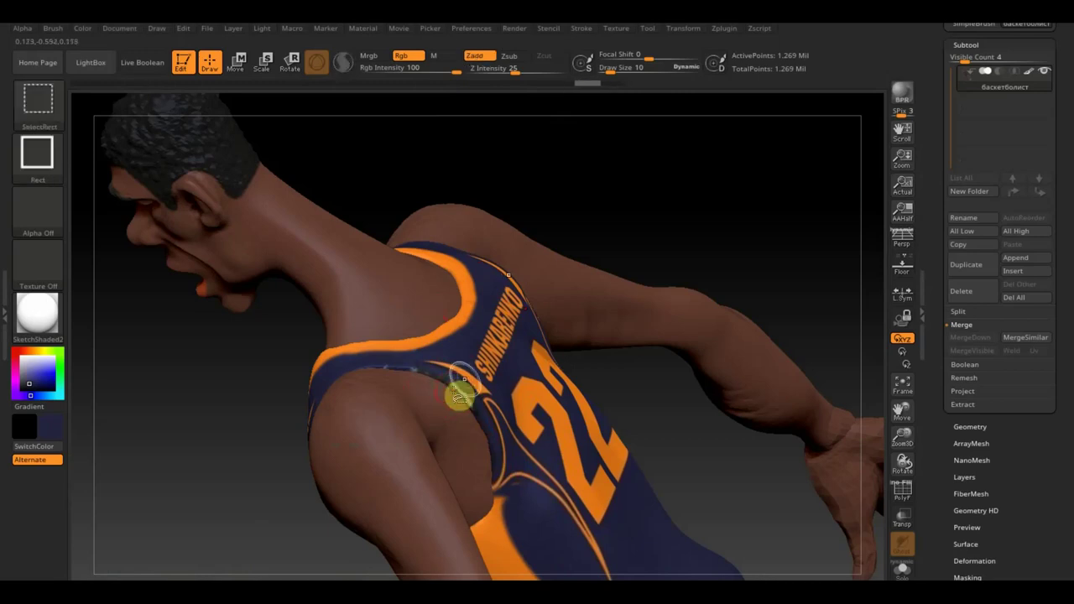
{"action": "left_click", "coordinate": [458, 394], "text": "ctrl+shift"}
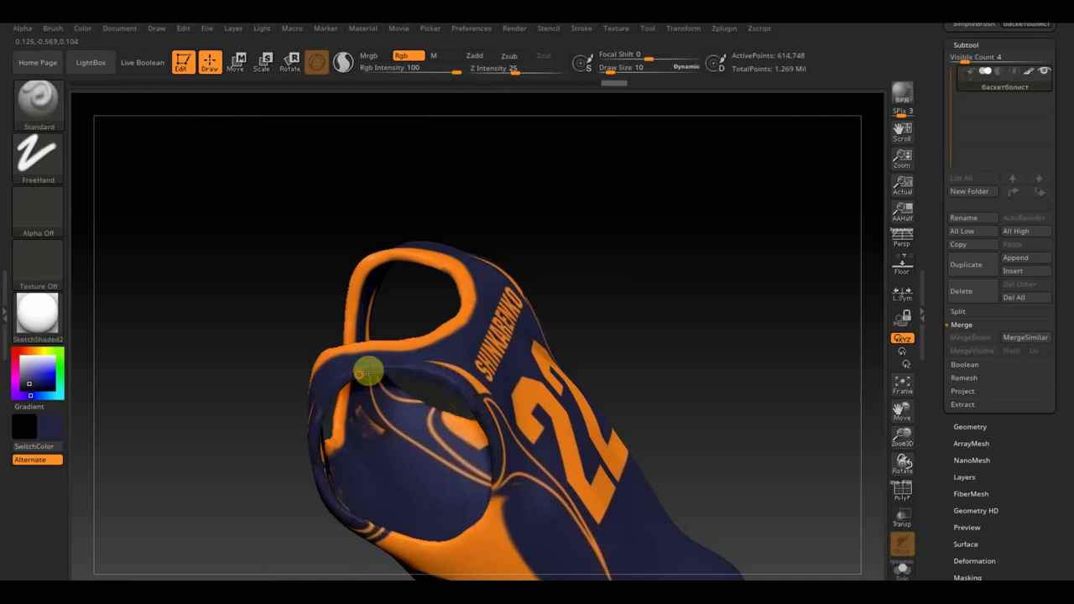
{"action": "mouse_move", "coordinate": [662, 364]}
{"action": "left_mouse_down"}
{"action": "mouse_move", "coordinate": [692, 327]}
{"action": "mouse_move", "coordinate": [654, 366]}
{"action": "mouse_move", "coordinate": [669, 347]}
{"action": "left_mouse_up"}
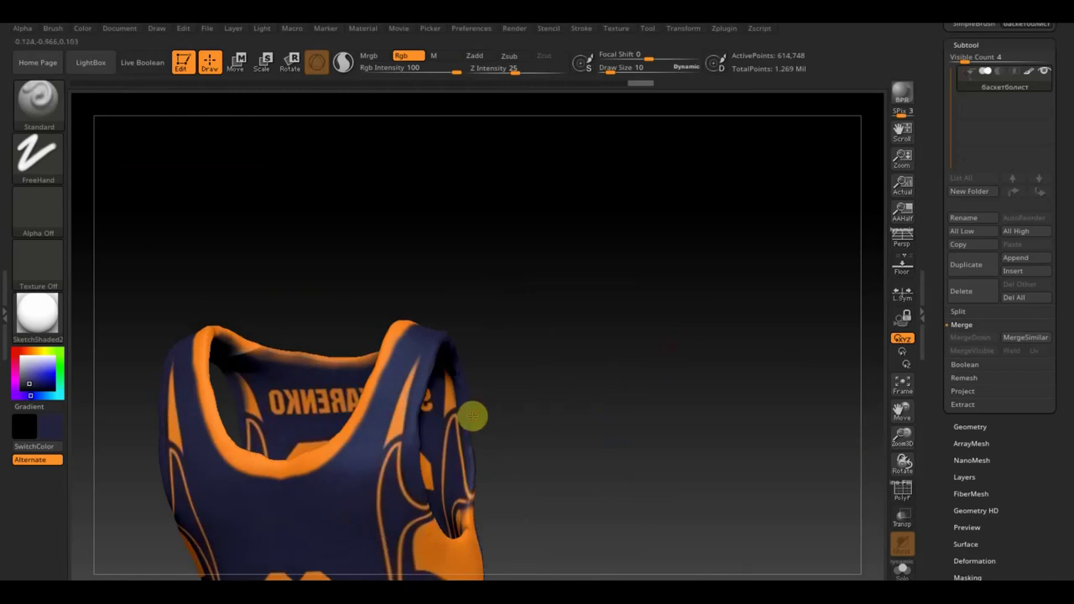
{"action": "mouse_move", "coordinate": [528, 434]}
{"action": "left_mouse_down"}
{"action": "mouse_move", "coordinate": [568, 428]}
{"action": "mouse_move", "coordinate": [434, 482]}
{"action": "mouse_move", "coordinate": [508, 487]}
{"action": "mouse_move", "coordinate": [564, 448]}
{"action": "mouse_move", "coordinate": [590, 388]}
{"action": "left_mouse_up"}
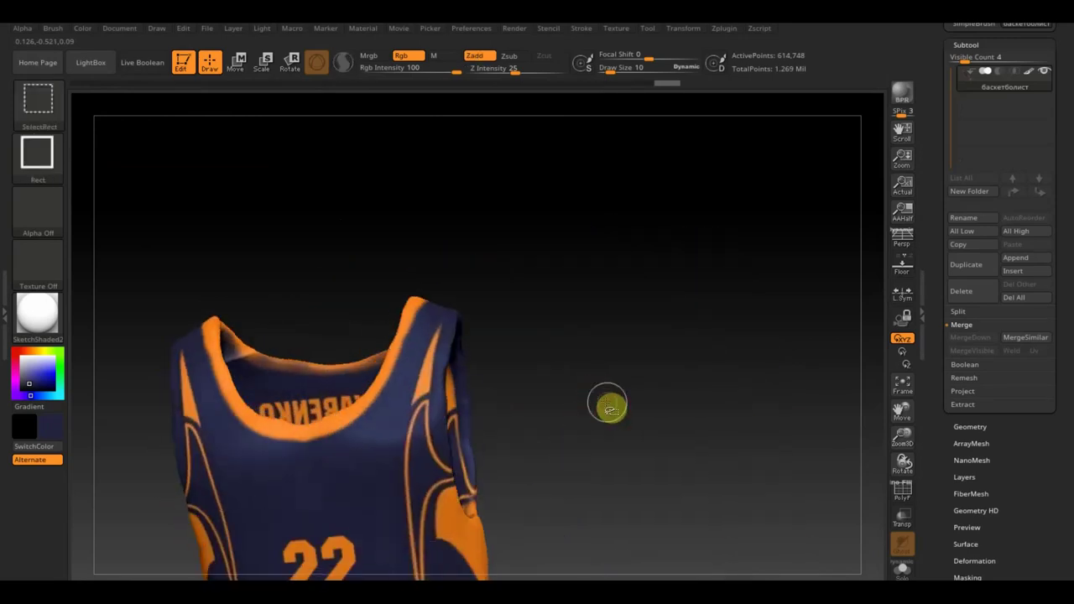
{"action": "left_click", "coordinate": [607, 404], "text": "ctrl+shift"}
{"action": "scroll", "coordinate": [678, 334], "scroll_direction": "down", "scroll_amount": 2}
{"action": "scroll", "coordinate": [674, 331], "scroll_direction": "down", "scroll_amount": 2}
{"action": "scroll", "coordinate": [674, 314], "scroll_direction": "down", "scroll_amount": 2}
{"action": "scroll", "coordinate": [672, 338], "scroll_direction": "down", "scroll_amount": 2}
{"action": "mouse_move", "coordinate": [685, 354]}
{"action": "left_mouse_down"}
{"action": "mouse_move", "coordinate": [671, 316]}
{"action": "mouse_move", "coordinate": [660, 357]}
{"action": "mouse_move", "coordinate": [652, 352]}
{"action": "mouse_move", "coordinate": [618, 287]}
{"action": "mouse_move", "coordinate": [616, 307]}
{"action": "mouse_move", "coordinate": [674, 364]}
{"action": "mouse_move", "coordinate": [693, 453]}
{"action": "mouse_move", "coordinate": [653, 455]}
{"action": "mouse_move", "coordinate": [708, 571]}
{"action": "mouse_move", "coordinate": [678, 384]}
{"action": "mouse_move", "coordinate": [686, 353]}
{"action": "left_mouse_up"}
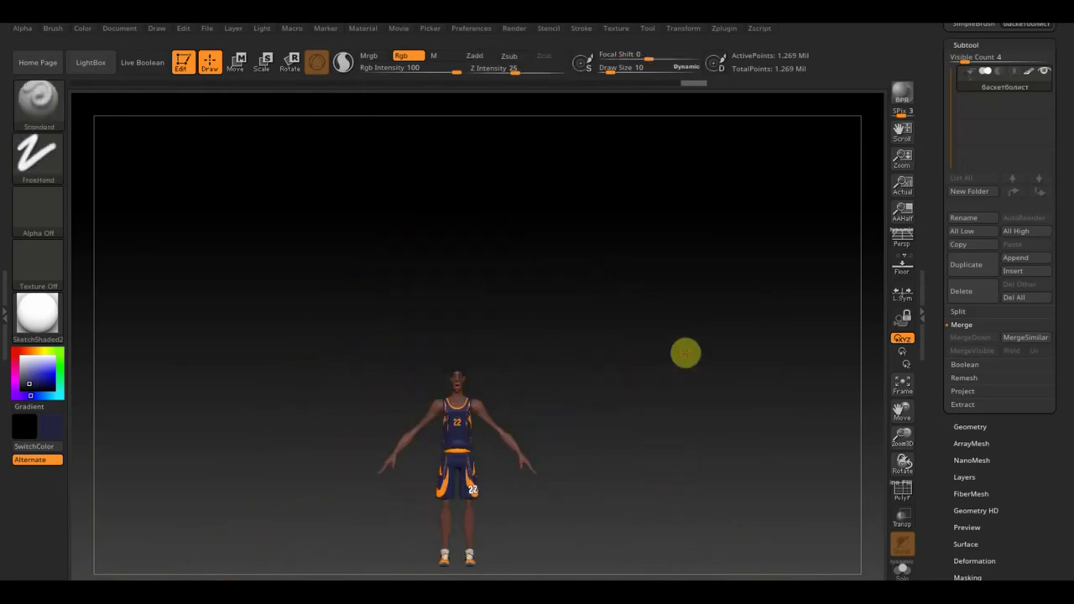
{"action": "left_click", "coordinate": [903, 386]}
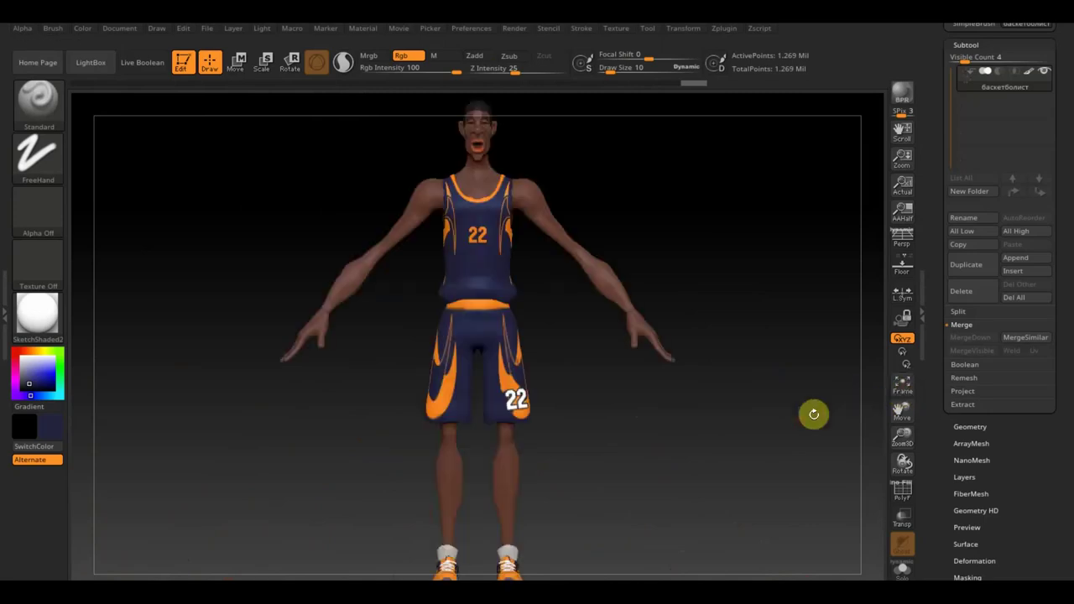
{"action": "left_click_drag", "start_coordinate": [728, 451], "coordinate": [708, 419]}
{"action": "left_click_drag", "start_coordinate": [703, 364], "coordinate": [690, 411]}
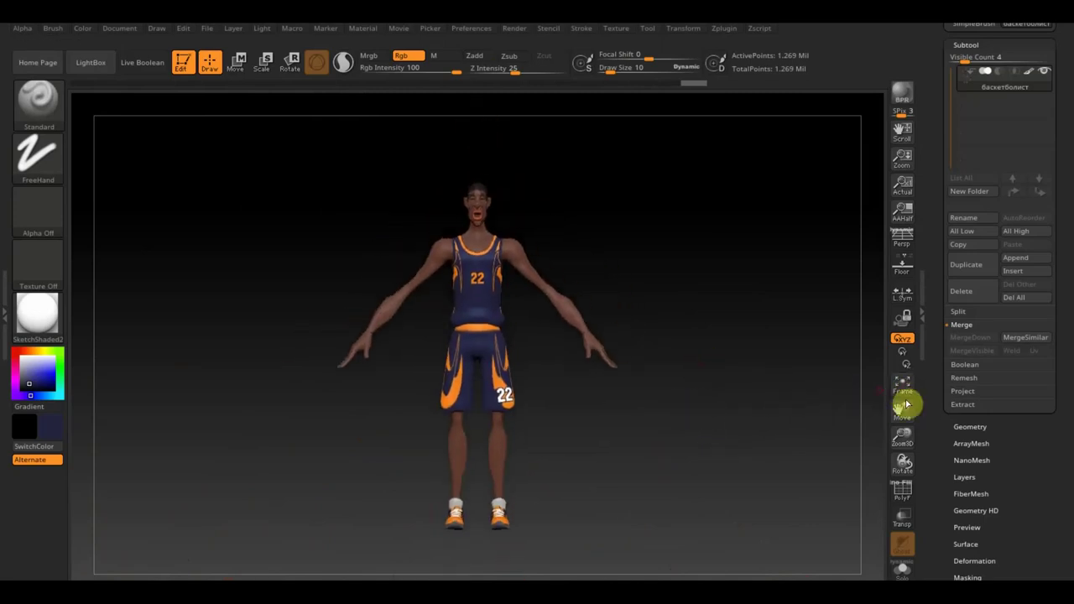
Step: Set DynaMesh Resolution to 1072 and remesh the player to 565,988 points
{"action": "left_click", "coordinate": [970, 426]}
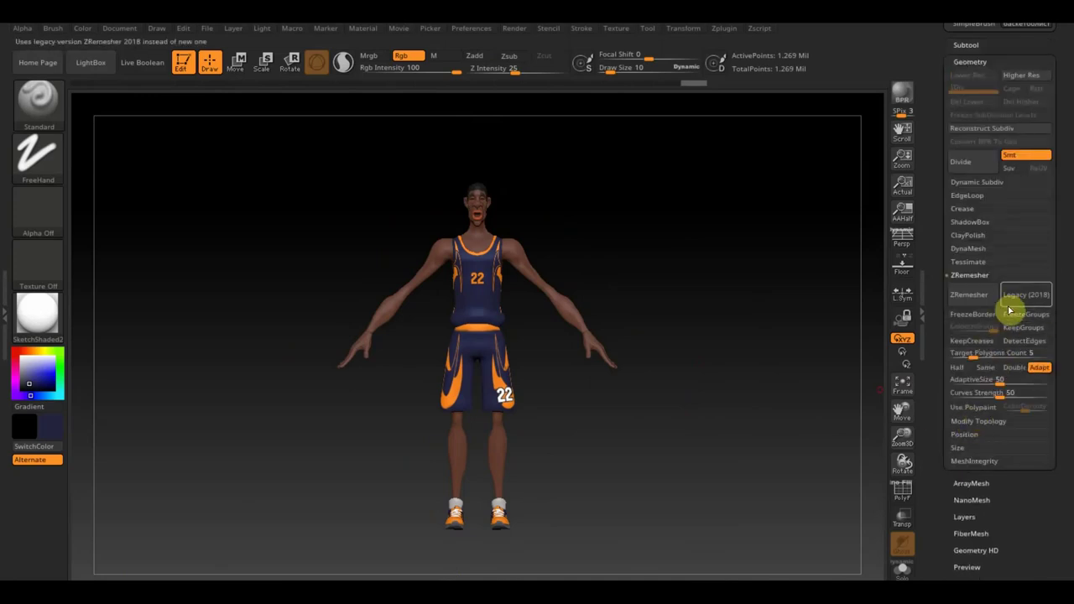
{"action": "left_click", "coordinate": [969, 250]}
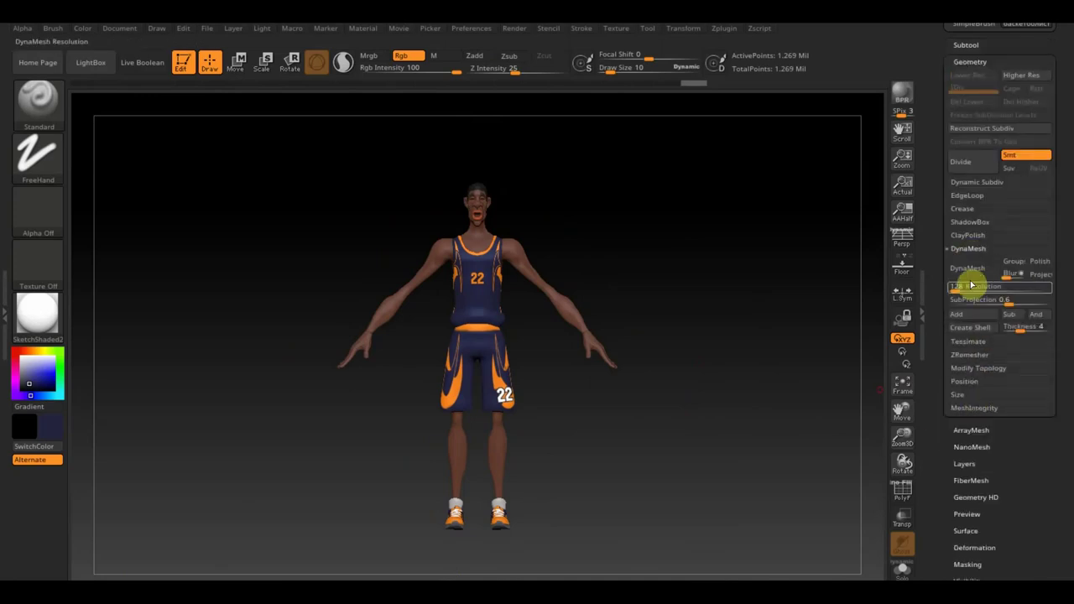
{"action": "left_click_drag", "start_coordinate": [956, 287], "coordinate": [959, 286]}
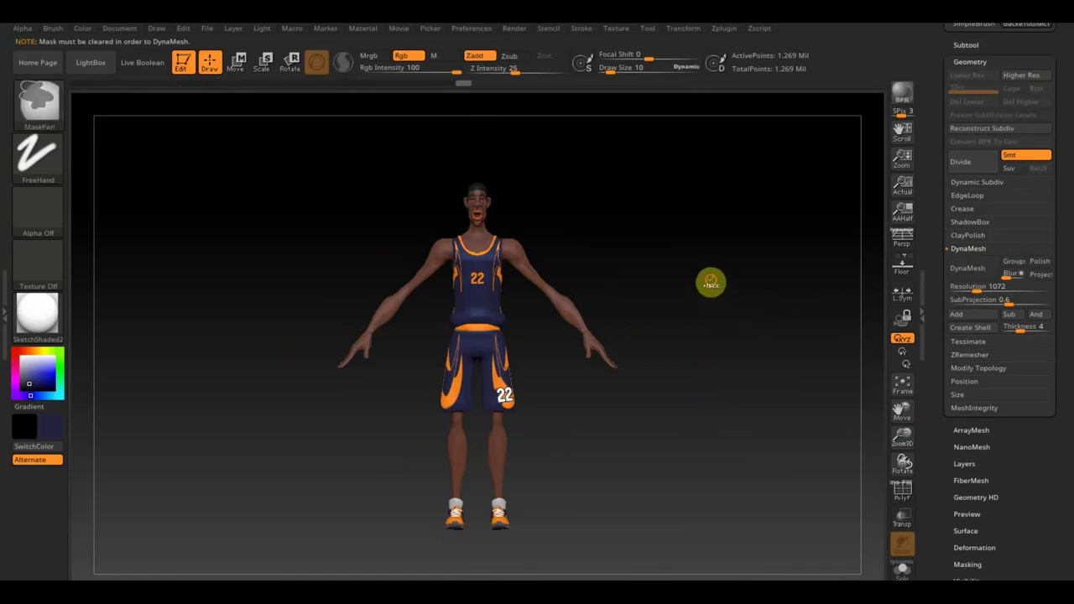
{"action": "left_click", "coordinate": [968, 273]}
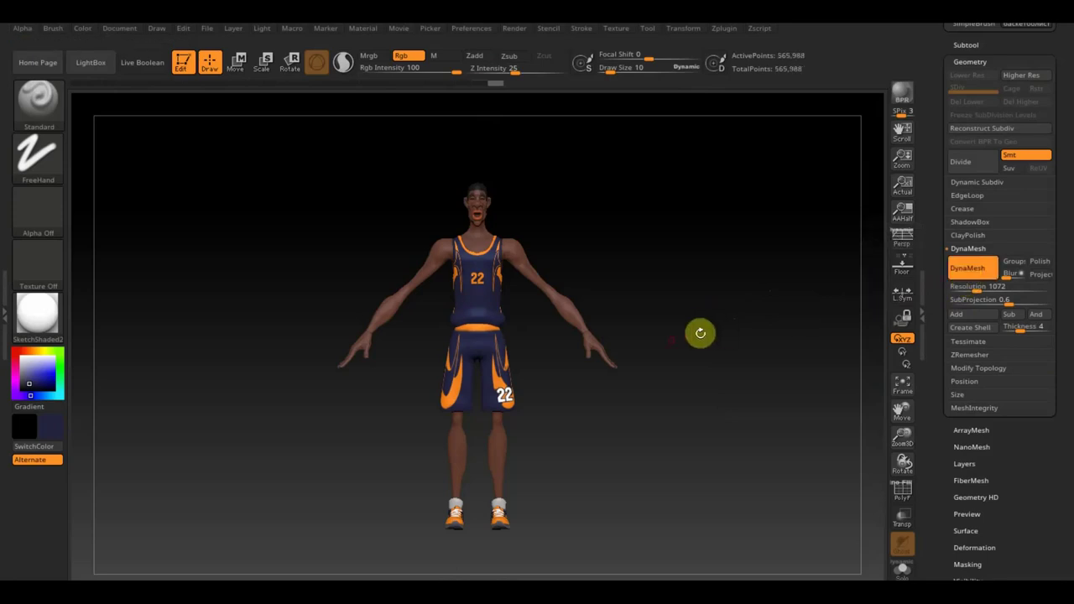
{"action": "mouse_move", "coordinate": [666, 330]}
{"action": "left_mouse_down", "text": "alt"}
{"action": "mouse_move", "coordinate": [693, 442]}
{"action": "mouse_move", "coordinate": [662, 530]}
{"action": "mouse_move", "coordinate": [629, 398]}
{"action": "mouse_move", "coordinate": [599, 362]}
{"action": "mouse_move", "coordinate": [570, 391]}
{"action": "mouse_move", "coordinate": [561, 441]}
{"action": "mouse_move", "coordinate": [575, 467]}
{"action": "mouse_move", "coordinate": [540, 463]}
{"action": "mouse_move", "coordinate": [516, 324]}
{"action": "mouse_move", "coordinate": [551, 360]}
{"action": "mouse_move", "coordinate": [597, 367]}
{"action": "mouse_move", "coordinate": [595, 353]}
{"action": "mouse_move", "coordinate": [611, 490]}
{"action": "left_mouse_up", "text": "alt"}
{"action": "key", "text": "f"}
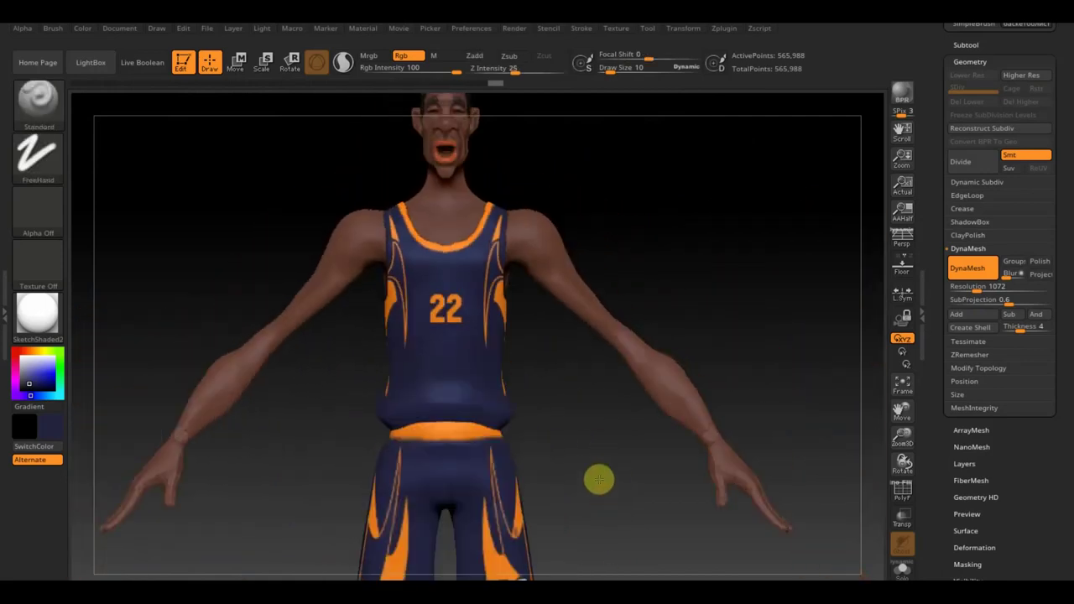
{"action": "mouse_move", "coordinate": [660, 277]}
{"action": "left_mouse_down", "text": "alt"}
{"action": "mouse_move", "coordinate": [638, 291]}
{"action": "mouse_move", "coordinate": [645, 307]}
{"action": "left_mouse_up", "text": "alt"}
{"action": "left_click_drag", "start_coordinate": [658, 353], "coordinate": [646, 344]}
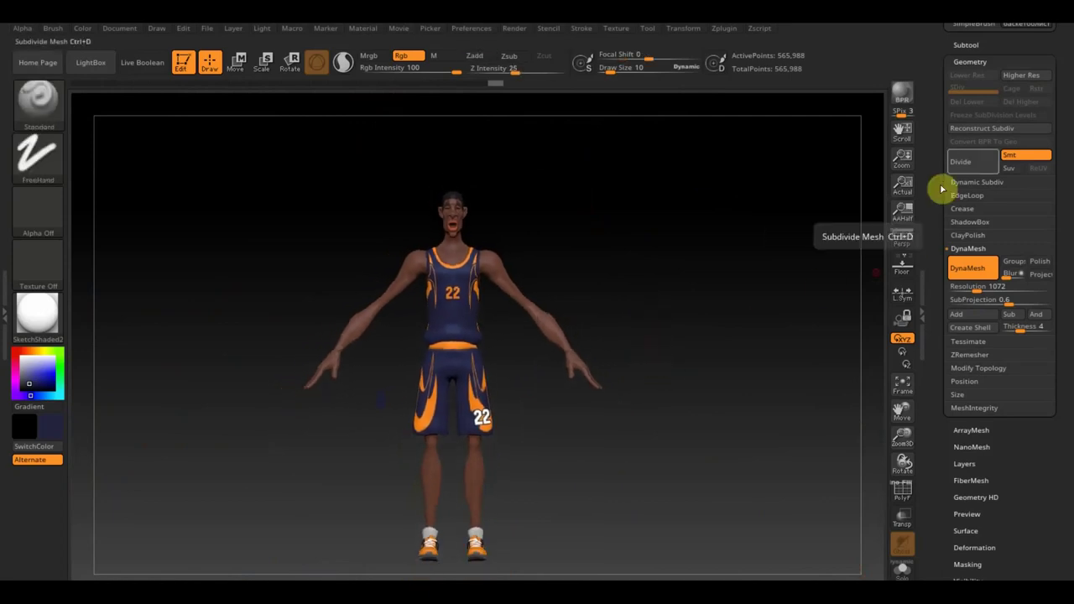
Step: Duplicate the player subtool and reselect the original top subtool
{"action": "left_click", "coordinate": [965, 45]}
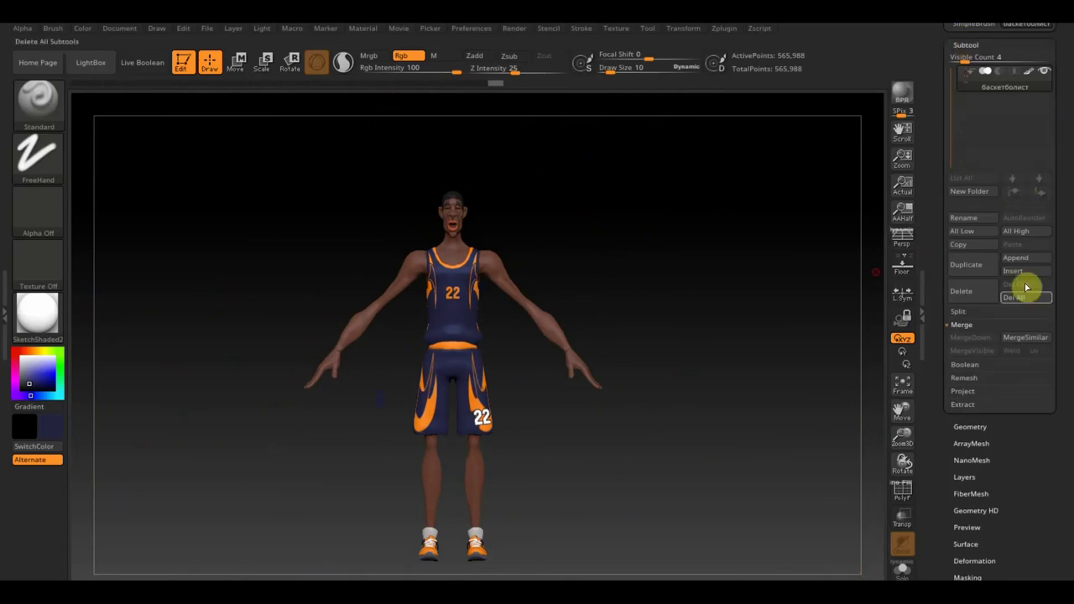
{"action": "left_click", "coordinate": [966, 265]}
{"action": "left_click", "coordinate": [976, 89]}
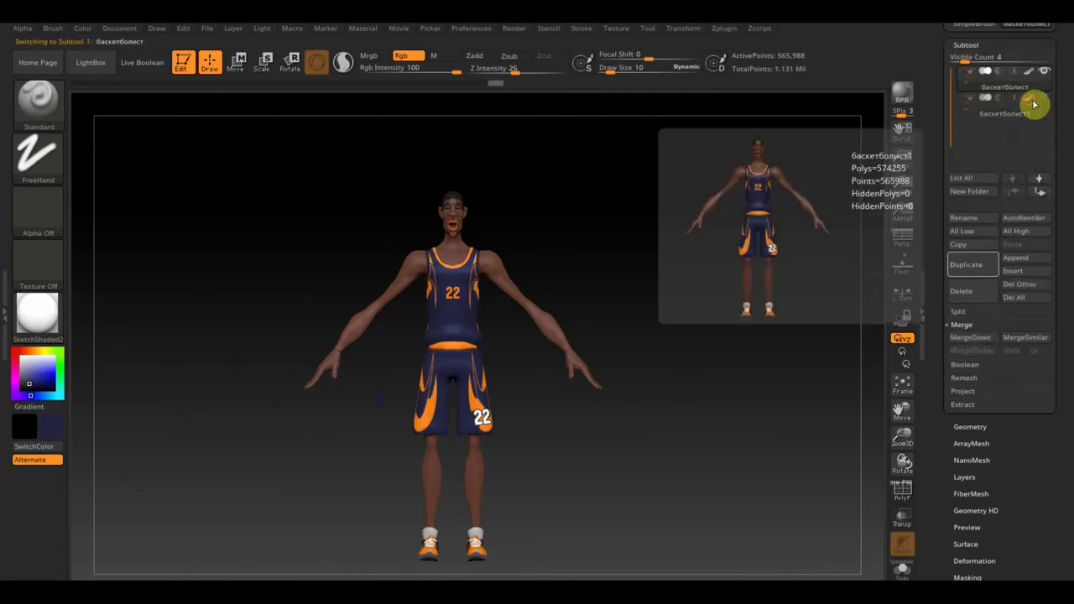
Step: Run ZRemesher in Legacy (2018) mode, reducing the player to 18,349 points
{"action": "left_click", "coordinate": [970, 426]}
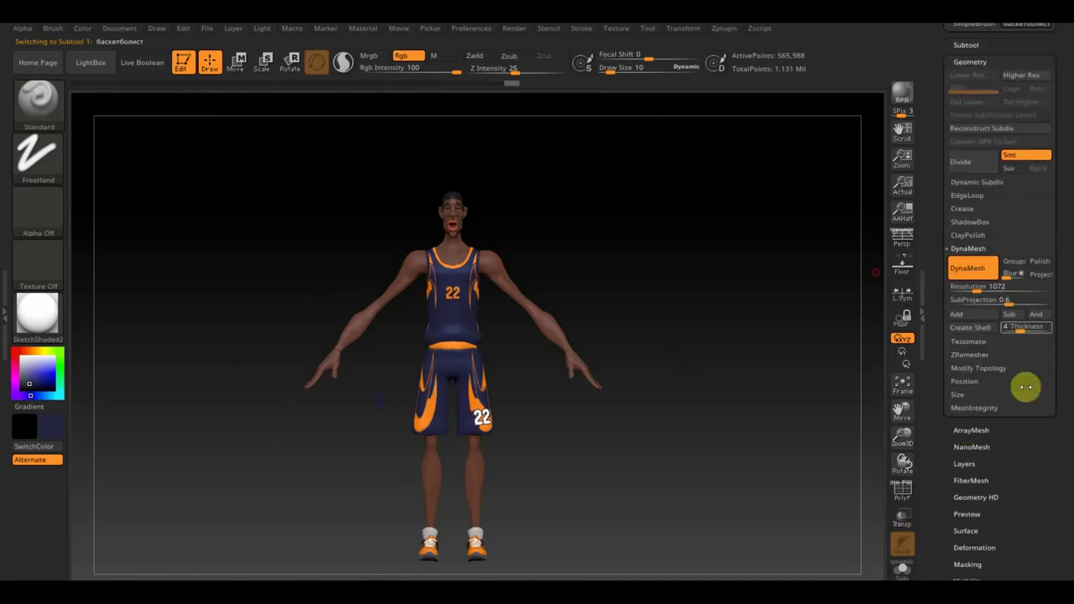
{"action": "left_click", "coordinate": [976, 353]}
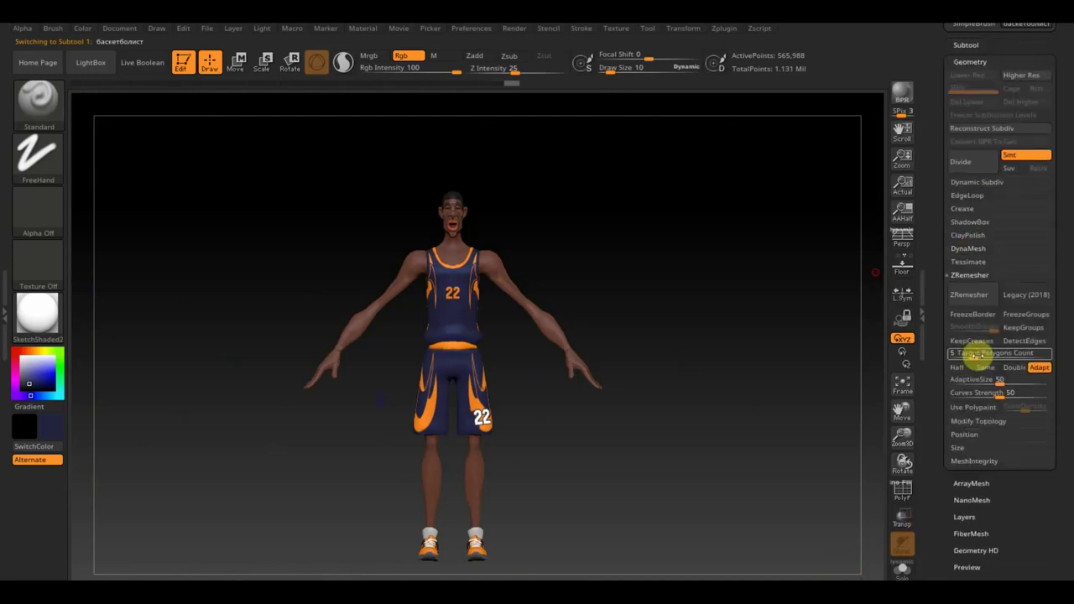
{"action": "left_click", "coordinate": [1014, 303]}
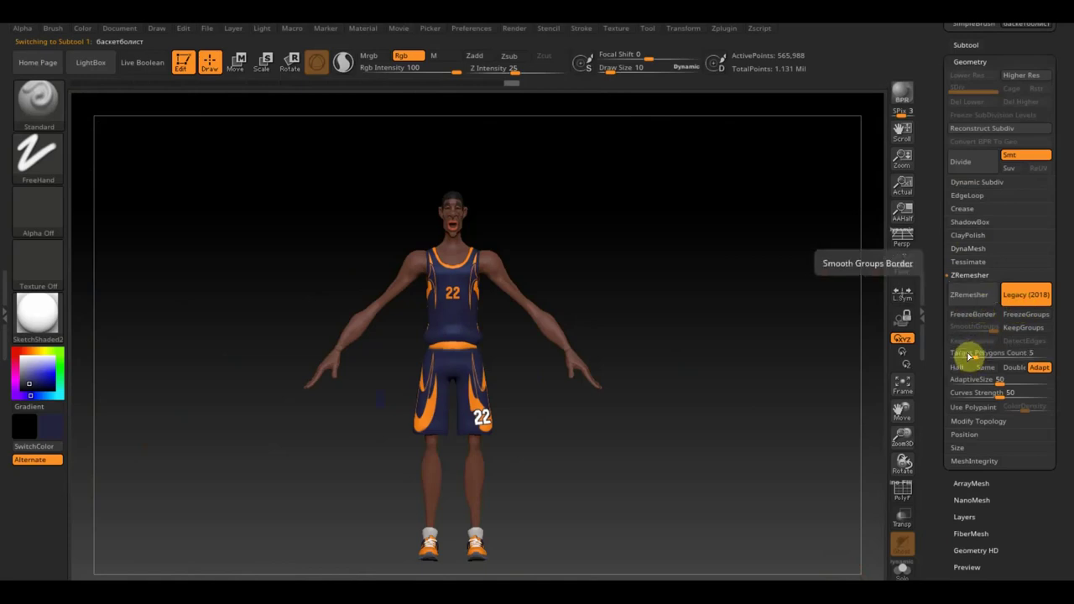
{"action": "left_click", "coordinate": [970, 302]}
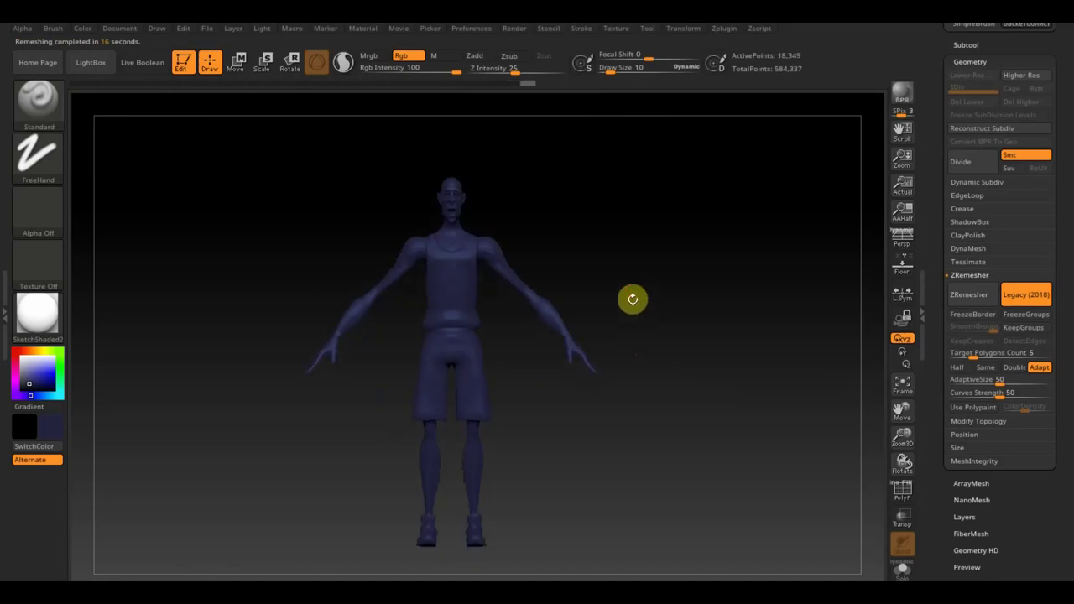
Step: Switch the display to plain white, inspect the topology around torso and legs, then frame the model
{"action": "left_click_drag", "start_coordinate": [635, 313], "coordinate": [786, 417], "text": "alt"}
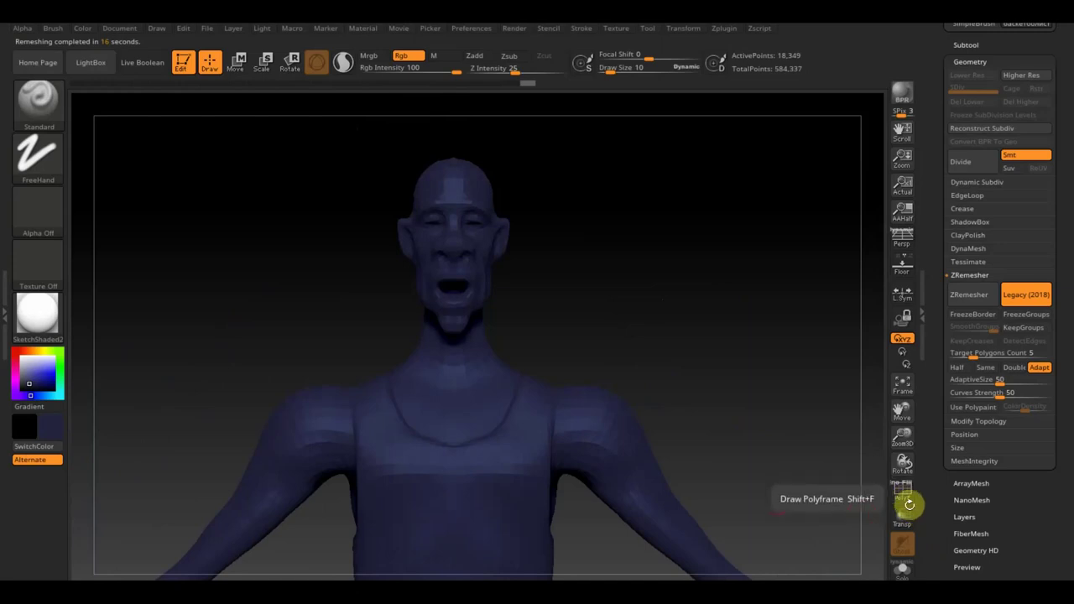
{"action": "left_click", "coordinate": [22, 359]}
{"action": "mouse_move", "coordinate": [675, 356]}
{"action": "left_mouse_down"}
{"action": "mouse_move", "coordinate": [729, 402]}
{"action": "mouse_move", "coordinate": [686, 293]}
{"action": "mouse_move", "coordinate": [685, 403]}
{"action": "mouse_move", "coordinate": [662, 271]}
{"action": "mouse_move", "coordinate": [698, 365]}
{"action": "mouse_move", "coordinate": [667, 343]}
{"action": "mouse_move", "coordinate": [660, 388]}
{"action": "mouse_move", "coordinate": [599, 263]}
{"action": "mouse_move", "coordinate": [610, 392]}
{"action": "mouse_move", "coordinate": [613, 362]}
{"action": "mouse_move", "coordinate": [638, 408]}
{"action": "mouse_move", "coordinate": [616, 335]}
{"action": "mouse_move", "coordinate": [695, 523]}
{"action": "mouse_move", "coordinate": [683, 199]}
{"action": "left_mouse_up"}
{"action": "mouse_move", "coordinate": [652, 244]}
{"action": "left_mouse_down"}
{"action": "mouse_move", "coordinate": [695, 550]}
{"action": "mouse_move", "coordinate": [652, 233]}
{"action": "mouse_move", "coordinate": [708, 354]}
{"action": "mouse_move", "coordinate": [680, 226]}
{"action": "mouse_move", "coordinate": [616, 197]}
{"action": "mouse_move", "coordinate": [612, 221]}
{"action": "mouse_move", "coordinate": [578, 252]}
{"action": "mouse_move", "coordinate": [585, 279]}
{"action": "left_mouse_up"}
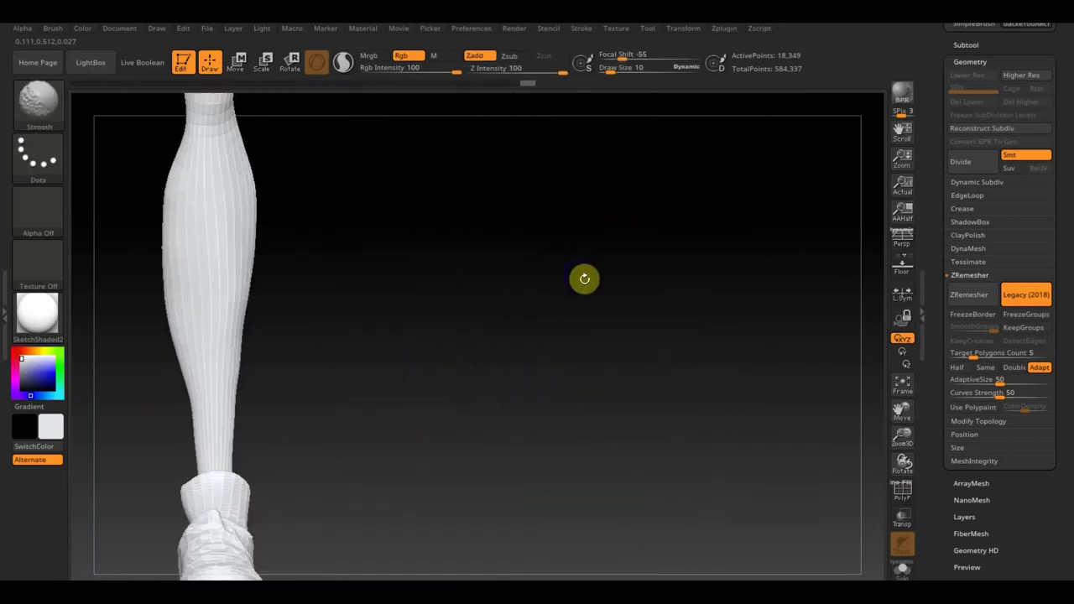
{"action": "mouse_move", "coordinate": [528, 328]}
{"action": "left_mouse_down"}
{"action": "mouse_move", "coordinate": [482, 362]}
{"action": "mouse_move", "coordinate": [646, 319]}
{"action": "mouse_move", "coordinate": [587, 218]}
{"action": "left_mouse_up"}
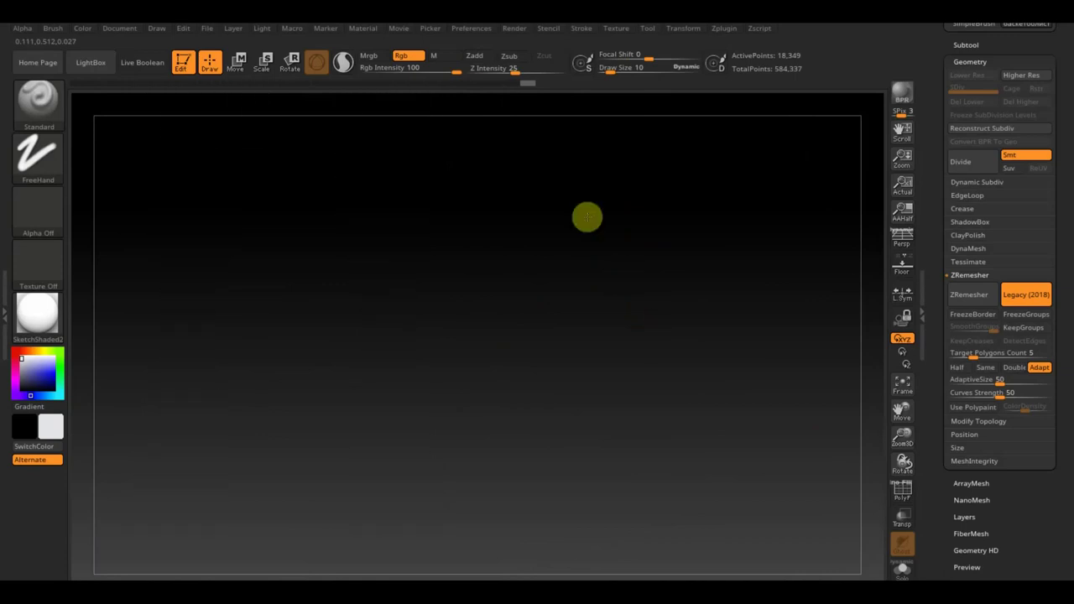
{"action": "left_click", "coordinate": [903, 388]}
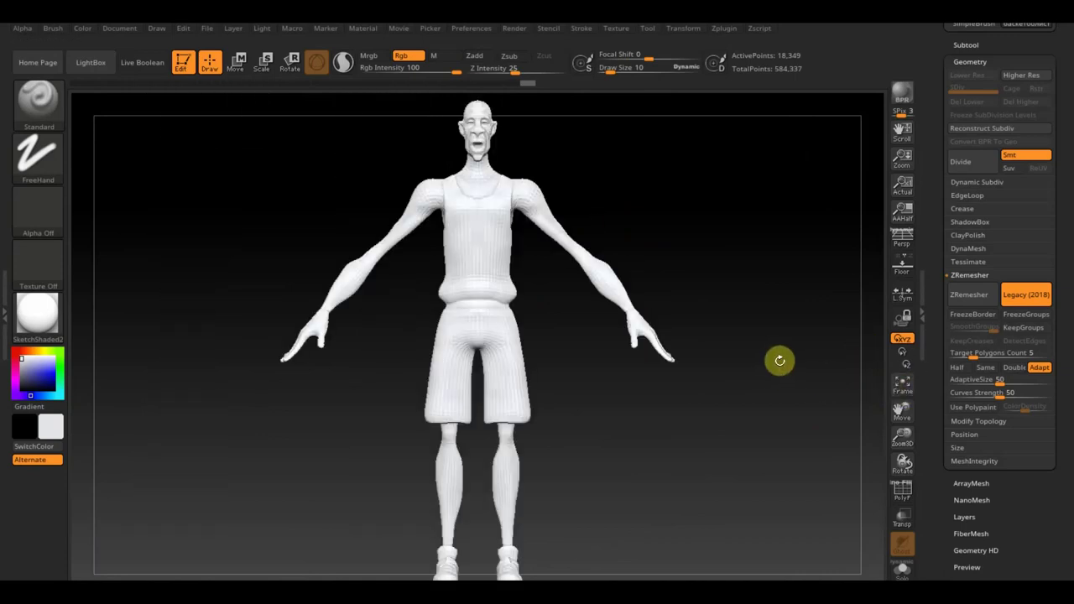
Step: Subdivide the remeshed player twice to 293,494 points and unhide the original painted subtool
{"action": "key", "text": "ctrl+d"}
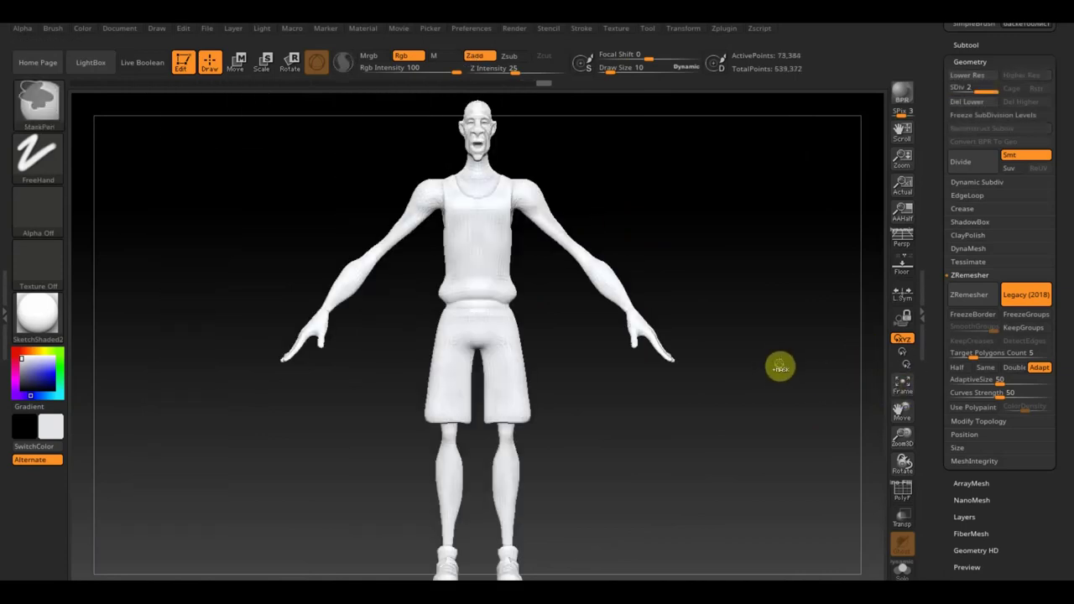
{"action": "key", "text": "ctrl+d"}
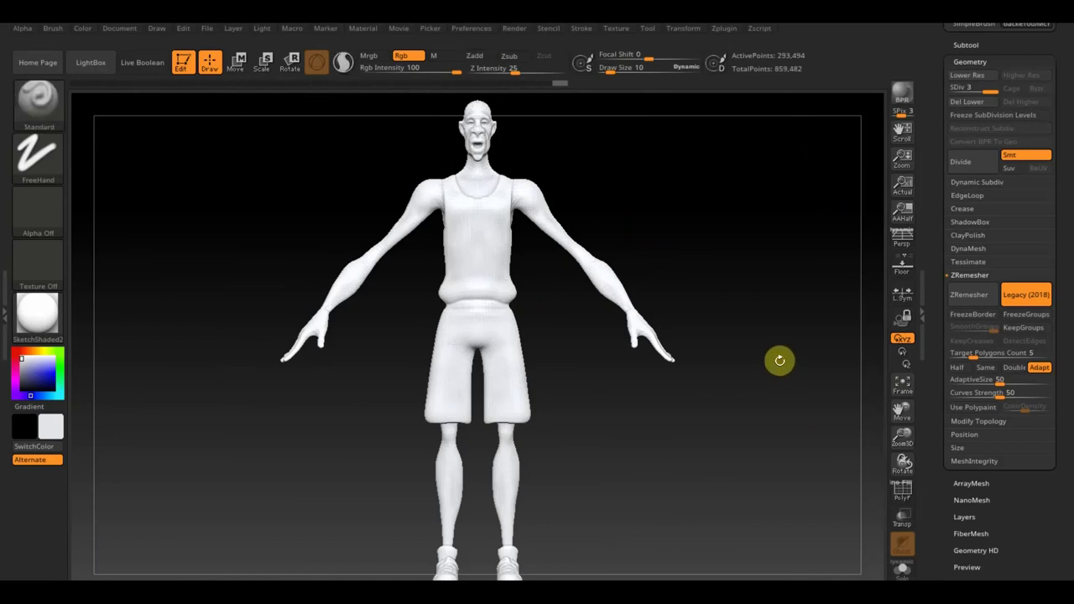
{"action": "left_click", "coordinate": [966, 45]}
{"action": "left_click", "coordinate": [1047, 107]}
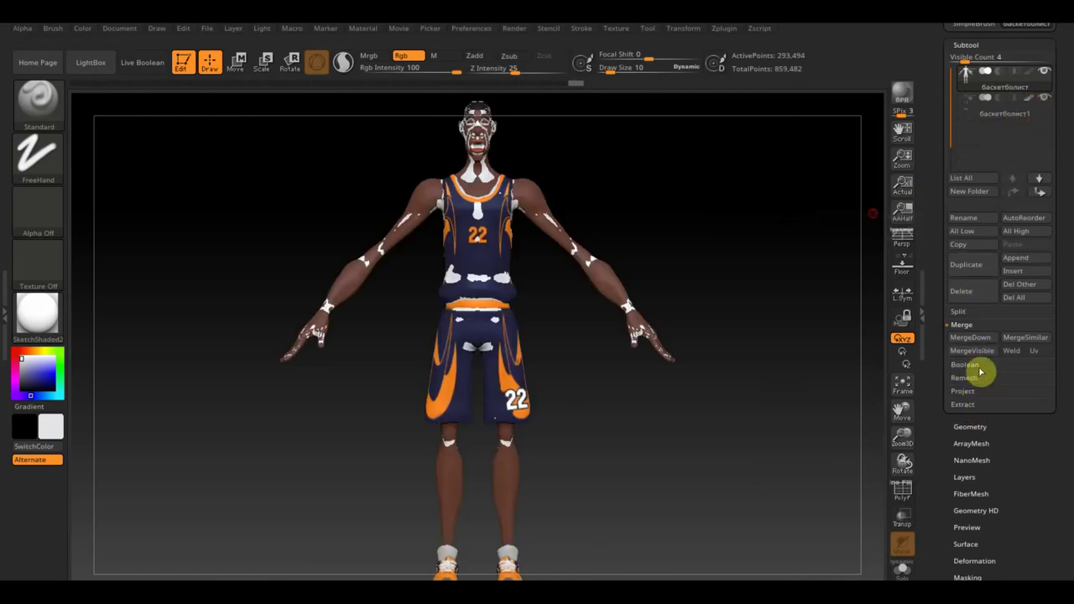
Step: Run ProjectAll including PolyPaint onto the 293,494-point remeshed player
{"action": "left_click", "coordinate": [969, 392]}
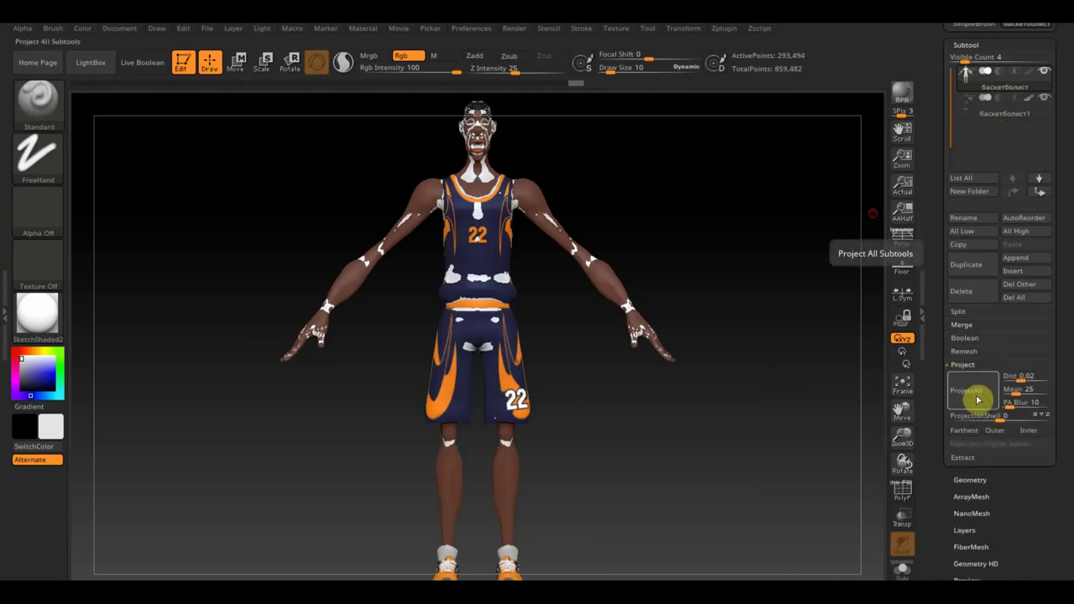
{"action": "left_click", "coordinate": [977, 398]}
{"action": "left_click", "coordinate": [806, 429]}
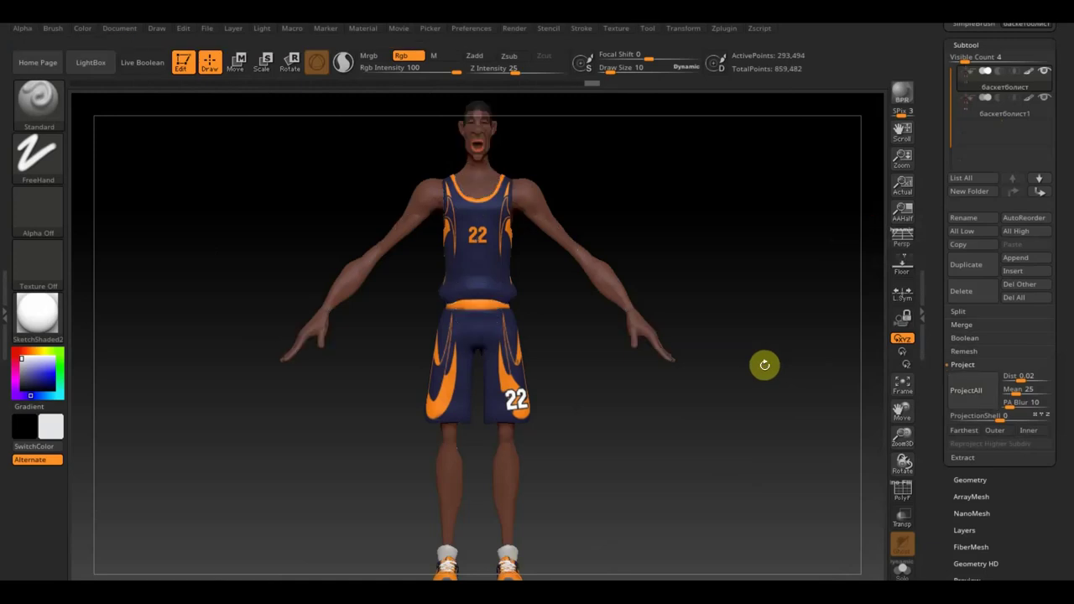
Step: Hide the original player subtool and check the reprojected uniform colours from the front and back
{"action": "left_click", "coordinate": [1048, 102]}
{"action": "mouse_move", "coordinate": [821, 186]}
{"action": "left_mouse_down"}
{"action": "mouse_move", "coordinate": [695, 230]}
{"action": "mouse_move", "coordinate": [738, 233]}
{"action": "mouse_move", "coordinate": [684, 241]}
{"action": "mouse_move", "coordinate": [717, 249]}
{"action": "mouse_move", "coordinate": [822, 233]}
{"action": "mouse_move", "coordinate": [841, 236]}
{"action": "mouse_move", "coordinate": [803, 238]}
{"action": "mouse_move", "coordinate": [885, 251]}
{"action": "left_mouse_up"}
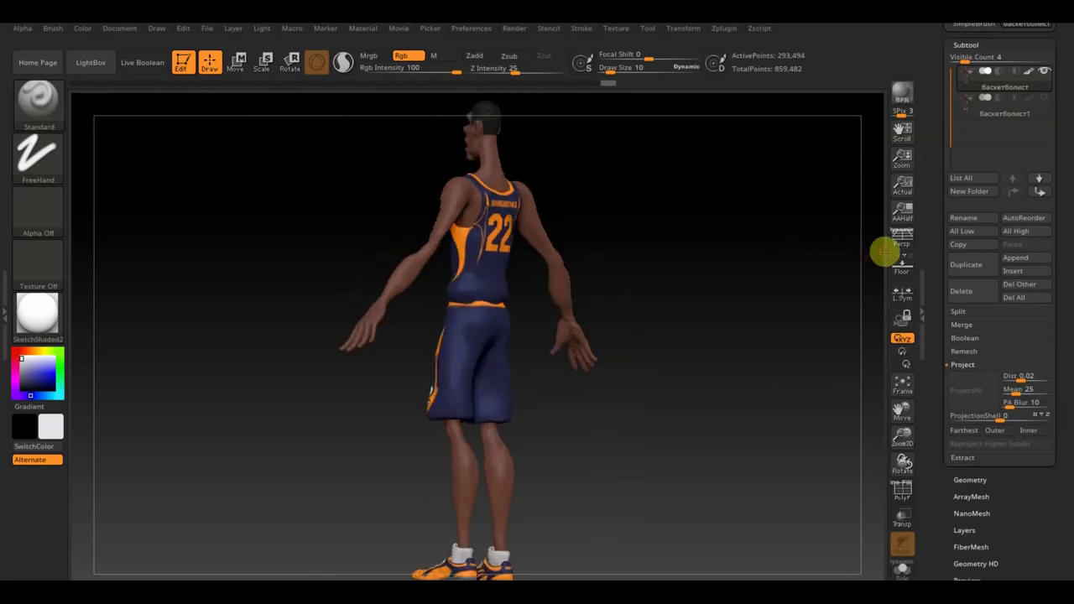
{"action": "mouse_move", "coordinate": [696, 293]}
{"action": "left_mouse_down"}
{"action": "mouse_move", "coordinate": [509, 288]}
{"action": "mouse_move", "coordinate": [613, 295]}
{"action": "mouse_move", "coordinate": [509, 297]}
{"action": "left_mouse_up"}
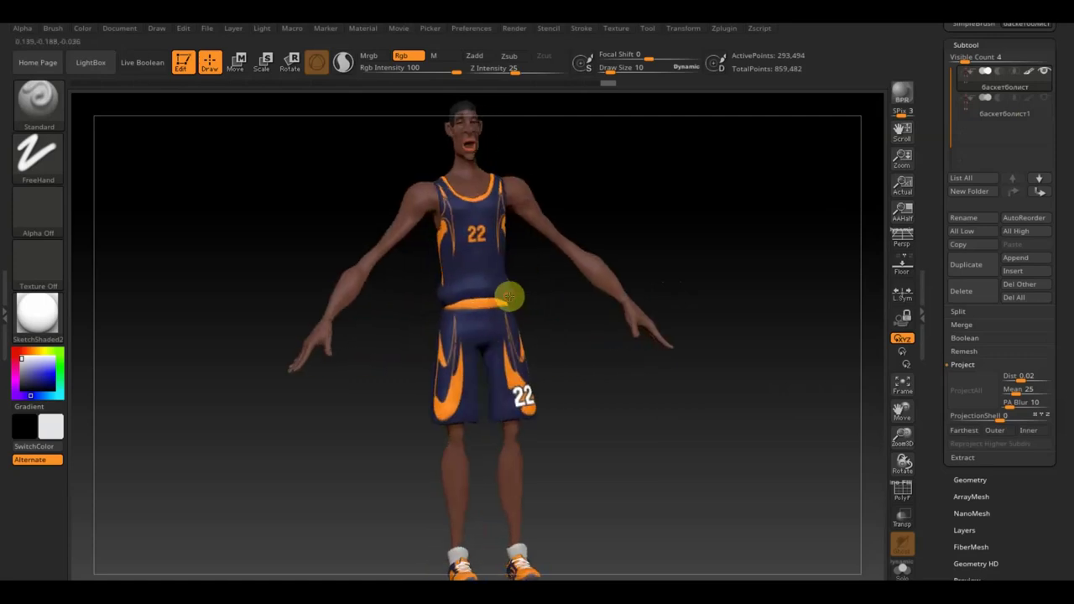
{"action": "mouse_move", "coordinate": [710, 400]}
{"action": "left_mouse_down", "text": "shift"}
{"action": "mouse_move", "coordinate": [706, 438]}
{"action": "mouse_move", "coordinate": [662, 448]}
{"action": "mouse_move", "coordinate": [657, 348]}
{"action": "mouse_move", "coordinate": [666, 475]}
{"action": "mouse_move", "coordinate": [656, 328]}
{"action": "mouse_move", "coordinate": [678, 414]}
{"action": "mouse_move", "coordinate": [708, 394]}
{"action": "mouse_move", "coordinate": [698, 395]}
{"action": "mouse_move", "coordinate": [727, 291]}
{"action": "mouse_move", "coordinate": [736, 388]}
{"action": "mouse_move", "coordinate": [731, 256]}
{"action": "left_mouse_up", "text": "shift"}
Step: Inspect the painted shoes and legs, then frame the model and zoom in on the torso and number 22 shorts
{"action": "mouse_move", "coordinate": [511, 412]}
{"action": "left_mouse_down"}
{"action": "mouse_move", "coordinate": [643, 286]}
{"action": "mouse_move", "coordinate": [592, 382]}
{"action": "left_mouse_up"}
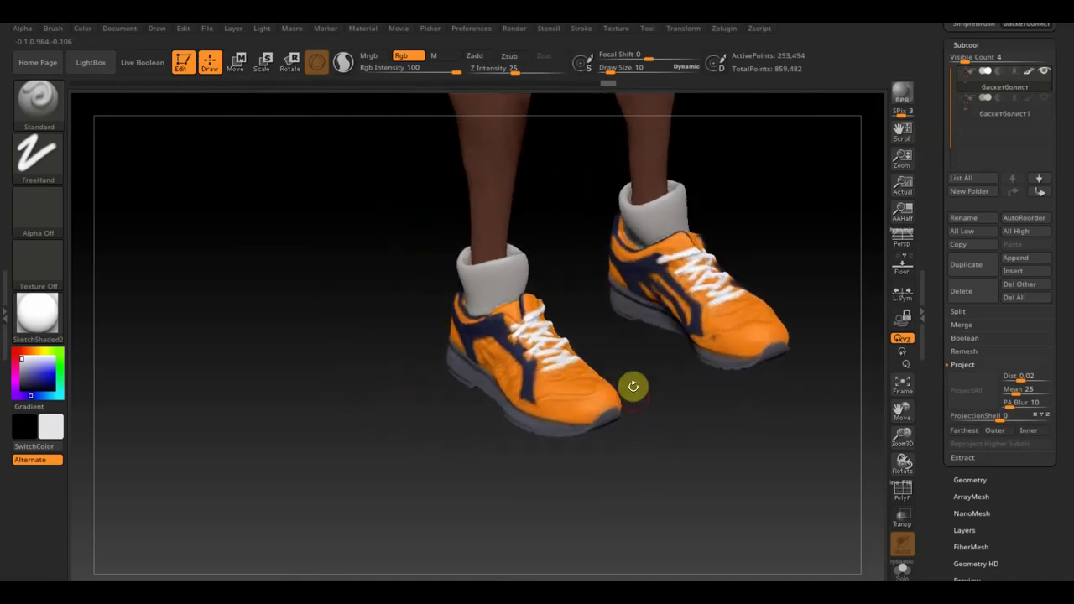
{"action": "mouse_move", "coordinate": [660, 414]}
{"action": "left_mouse_down"}
{"action": "mouse_move", "coordinate": [708, 462]}
{"action": "mouse_move", "coordinate": [602, 492]}
{"action": "mouse_move", "coordinate": [660, 445]}
{"action": "mouse_move", "coordinate": [627, 462]}
{"action": "mouse_move", "coordinate": [593, 389]}
{"action": "left_mouse_up"}
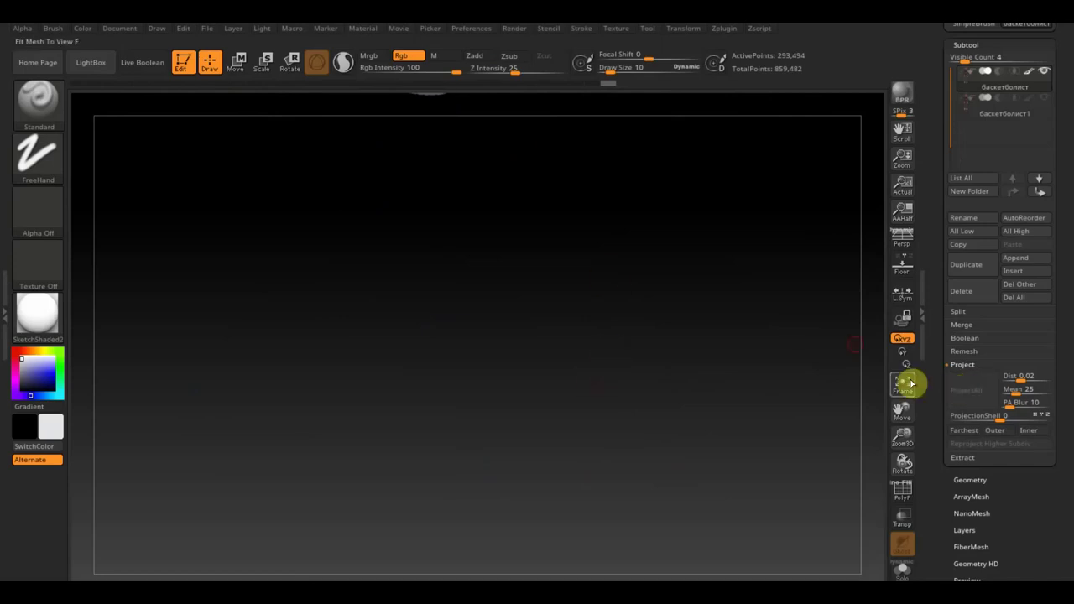
{"action": "left_click", "coordinate": [906, 385]}
{"action": "mouse_move", "coordinate": [764, 360]}
{"action": "left_mouse_down", "text": "shift"}
{"action": "mouse_move", "coordinate": [761, 386]}
{"action": "mouse_move", "coordinate": [720, 369]}
{"action": "mouse_move", "coordinate": [645, 372]}
{"action": "mouse_move", "coordinate": [666, 401]}
{"action": "left_mouse_up", "text": "shift"}
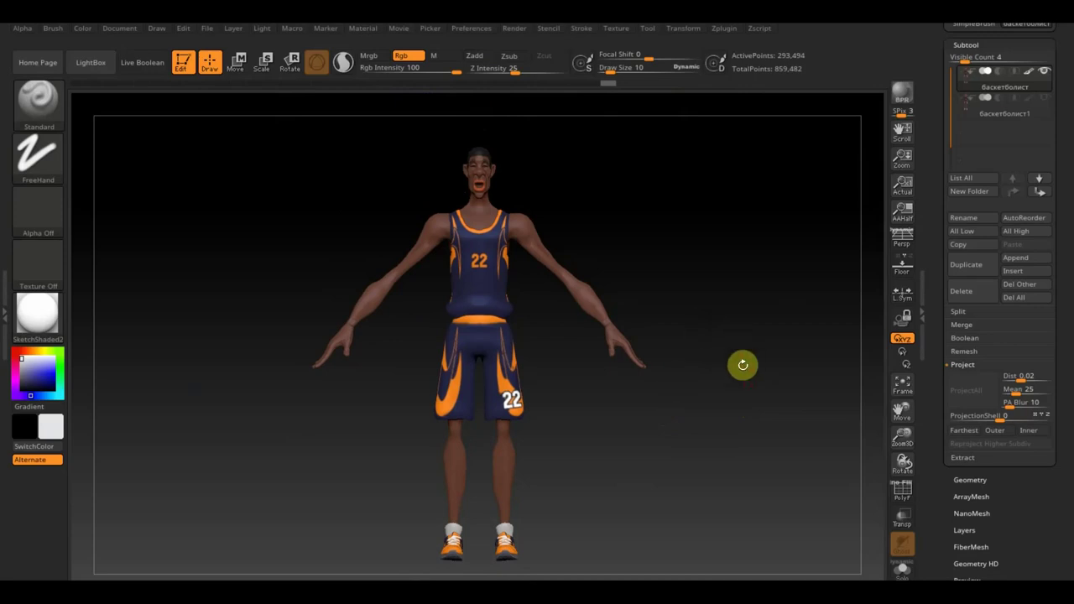
{"action": "mouse_move", "coordinate": [595, 409]}
{"action": "left_mouse_down"}
{"action": "mouse_move", "coordinate": [645, 504]}
{"action": "mouse_move", "coordinate": [372, 360]}
{"action": "mouse_move", "coordinate": [496, 360]}
{"action": "mouse_move", "coordinate": [532, 403]}
{"action": "left_mouse_up"}
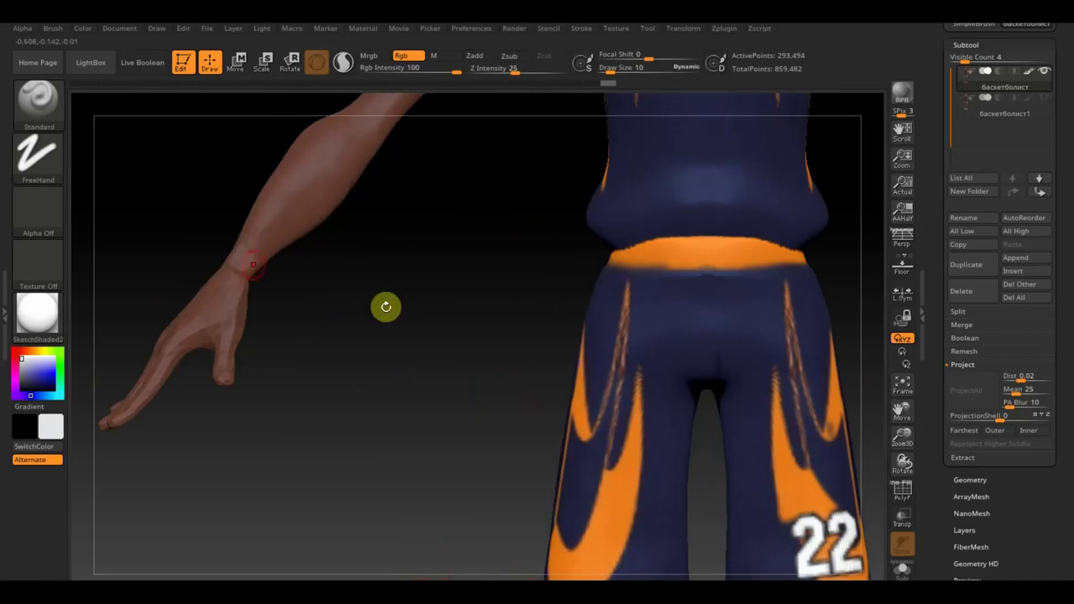
{"action": "key", "text": "ctrl+shift"}
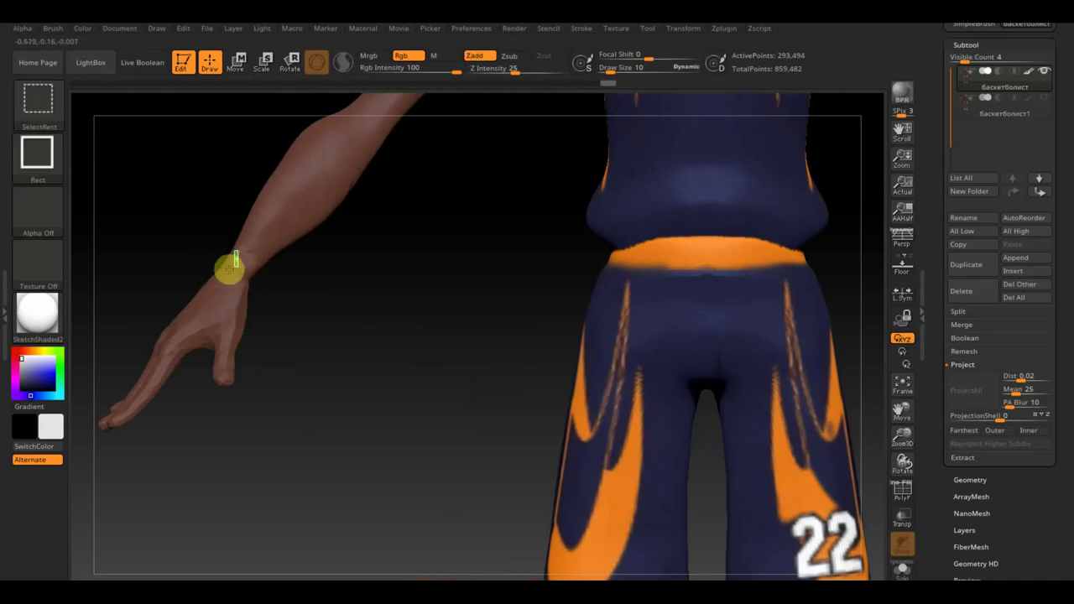
{"action": "left_click", "coordinate": [250, 265], "text": "ctrl+shift"}
{"action": "left_click", "coordinate": [344, 323], "text": "ctrl+shift"}
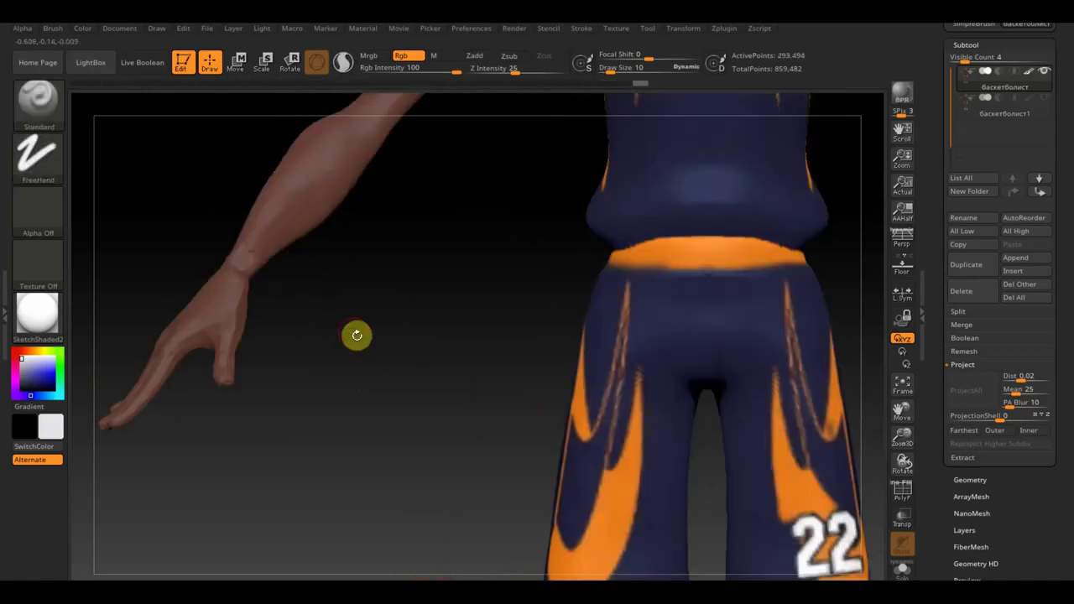
{"action": "key", "text": "shift"}
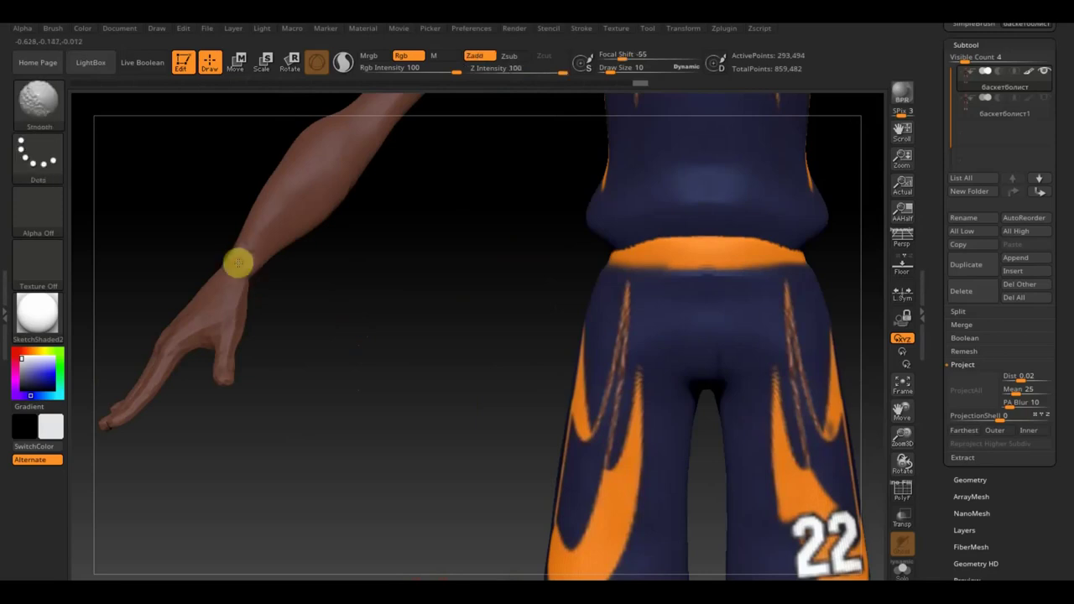
{"action": "mouse_move", "coordinate": [255, 263]}
{"action": "left_mouse_down"}
{"action": "mouse_move", "coordinate": [359, 319]}
{"action": "mouse_move", "coordinate": [377, 348]}
{"action": "mouse_move", "coordinate": [339, 328]}
{"action": "mouse_move", "coordinate": [419, 291]}
{"action": "left_mouse_up"}
{"action": "key", "text": "shift"}
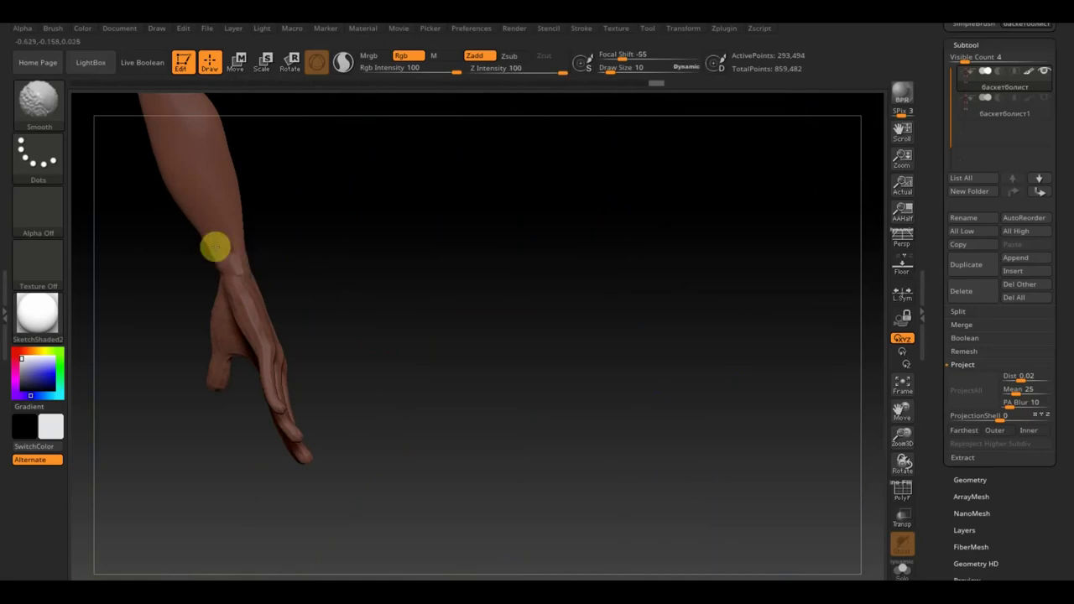
{"action": "mouse_move", "coordinate": [246, 271]}
{"action": "left_mouse_down"}
{"action": "mouse_move", "coordinate": [307, 293]}
{"action": "mouse_move", "coordinate": [273, 330]}
{"action": "mouse_move", "coordinate": [255, 295]}
{"action": "mouse_move", "coordinate": [233, 304]}
{"action": "mouse_move", "coordinate": [261, 382]}
{"action": "mouse_move", "coordinate": [322, 294]}
{"action": "mouse_move", "coordinate": [276, 286]}
{"action": "mouse_move", "coordinate": [332, 326]}
{"action": "mouse_move", "coordinate": [311, 408]}
{"action": "mouse_move", "coordinate": [306, 369]}
{"action": "left_mouse_up"}
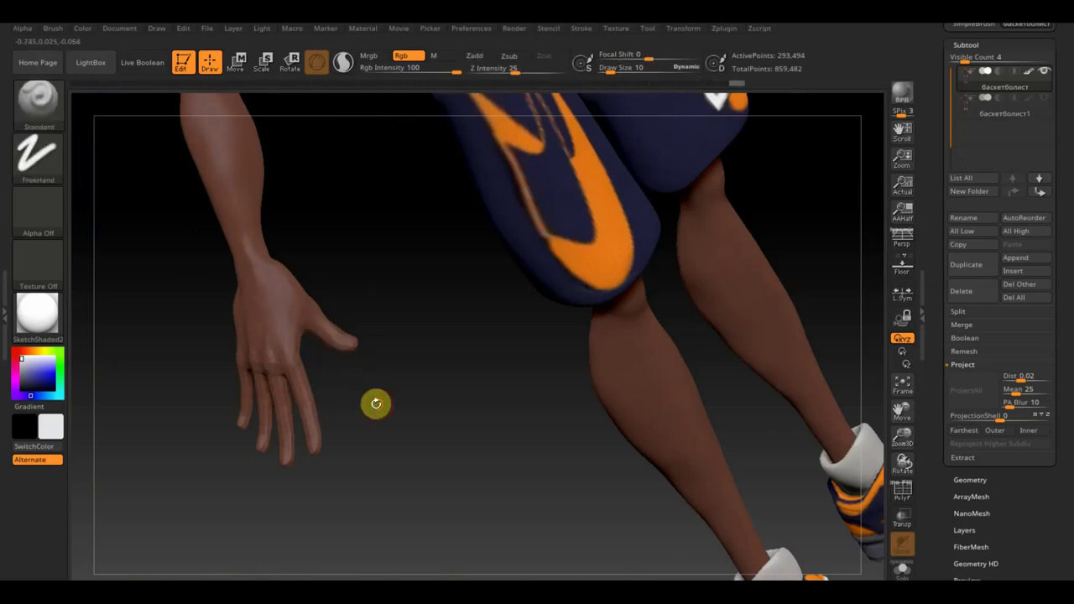
{"action": "left_click_drag", "start_coordinate": [374, 403], "coordinate": [383, 350]}
{"action": "left_click_drag", "start_coordinate": [537, 312], "coordinate": [665, 307], "text": "shift"}
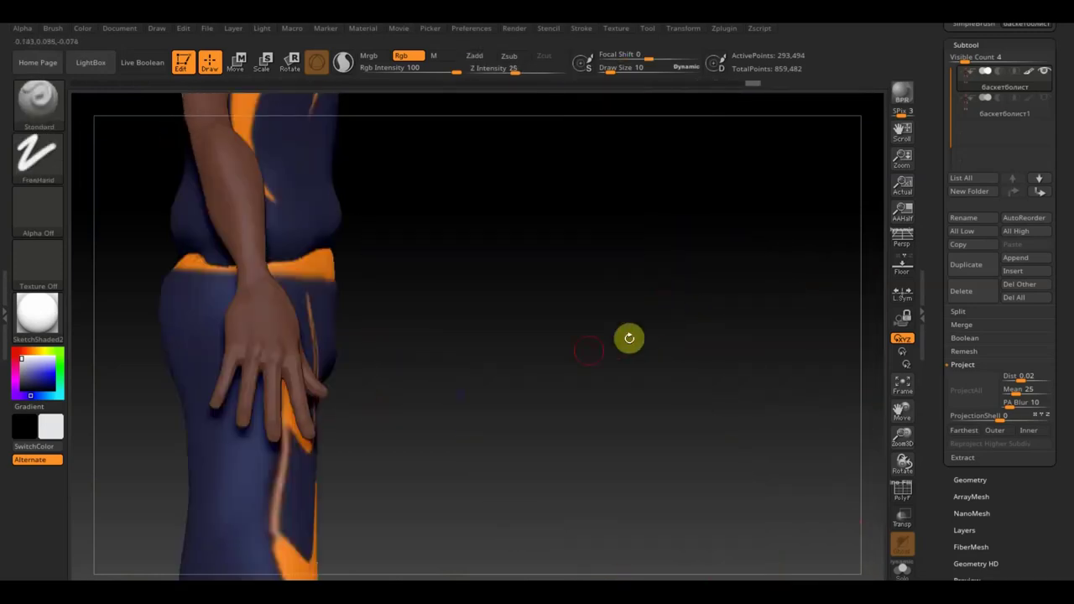
{"action": "mouse_move", "coordinate": [575, 355]}
{"action": "left_mouse_down", "text": "alt"}
{"action": "mouse_move", "coordinate": [556, 388]}
{"action": "mouse_move", "coordinate": [446, 198]}
{"action": "mouse_move", "coordinate": [580, 264]}
{"action": "mouse_move", "coordinate": [528, 269]}
{"action": "mouse_move", "coordinate": [686, 213]}
{"action": "mouse_move", "coordinate": [697, 238]}
{"action": "mouse_move", "coordinate": [618, 226]}
{"action": "mouse_move", "coordinate": [602, 211]}
{"action": "left_mouse_up", "text": "alt"}
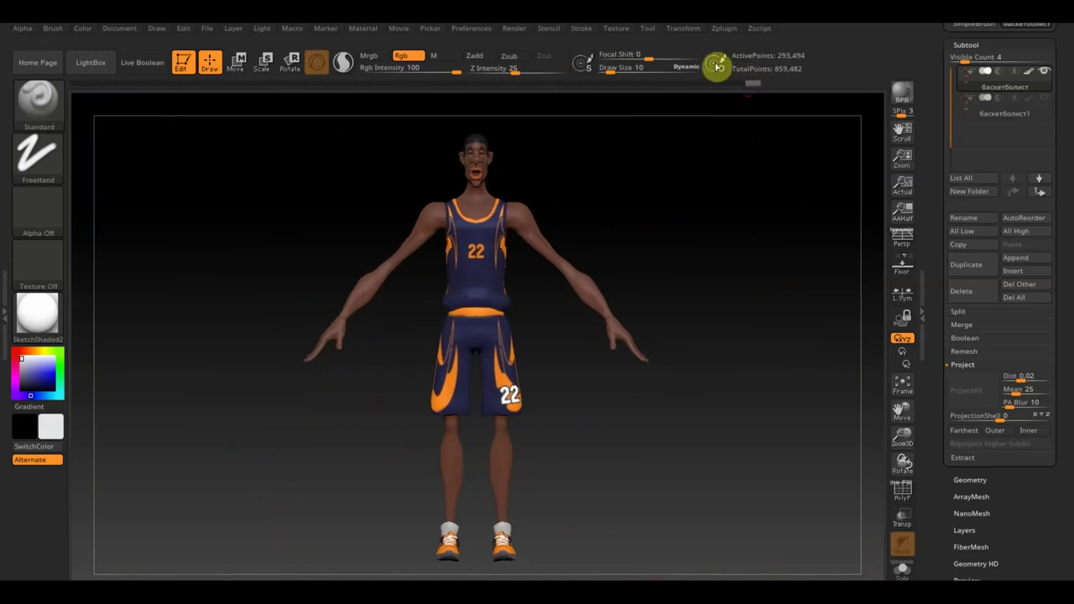
Step: Use UV Master's Work On Clone to create the CL_баскетболист copy, then start its Unwrap
{"action": "left_click", "coordinate": [722, 32]}
{"action": "left_click", "coordinate": [774, 320]}
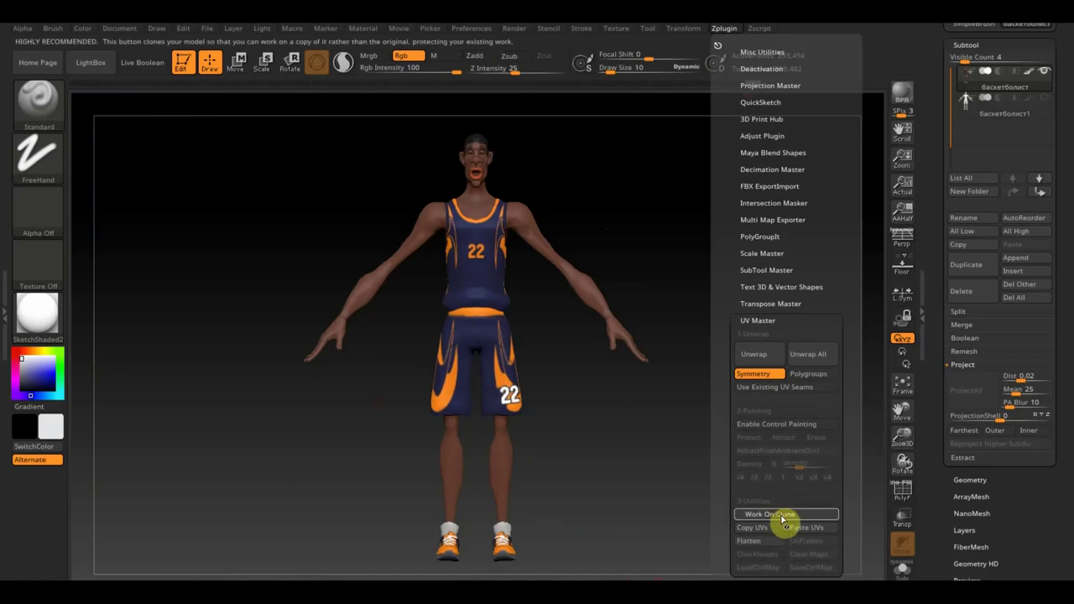
{"action": "left_click", "coordinate": [782, 517]}
{"action": "left_click", "coordinate": [760, 354]}
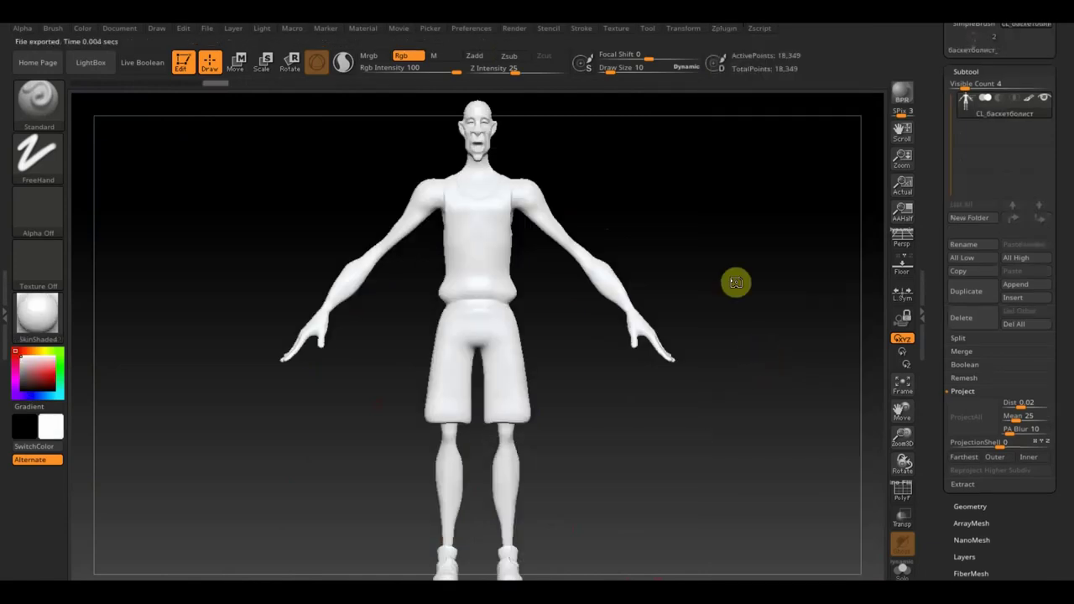
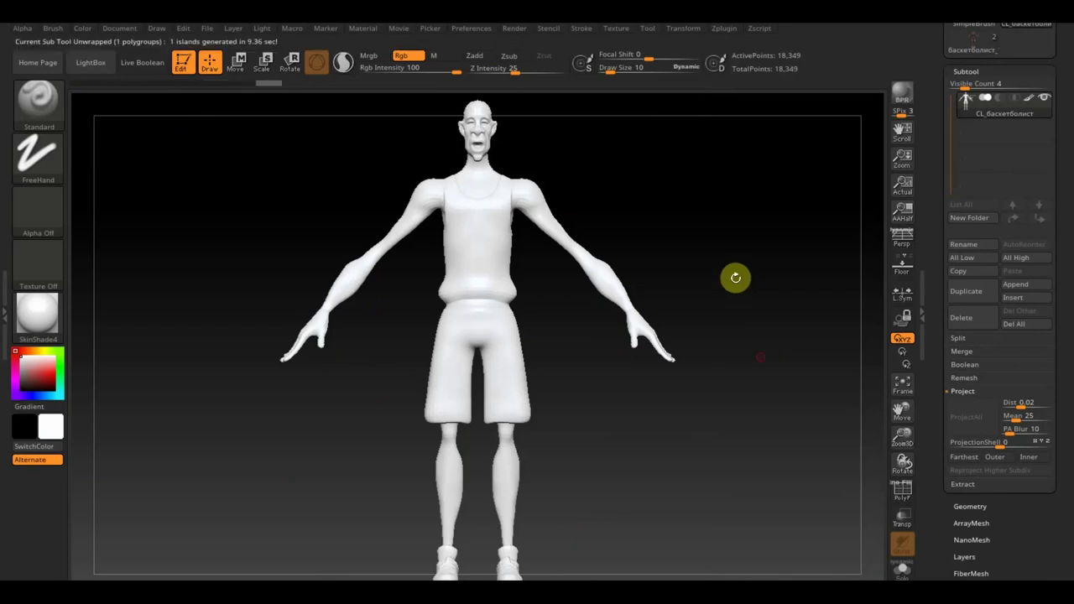
Step: Copy the UVs from the plain white low-poly player with UV Master
{"action": "left_click", "coordinate": [722, 34]}
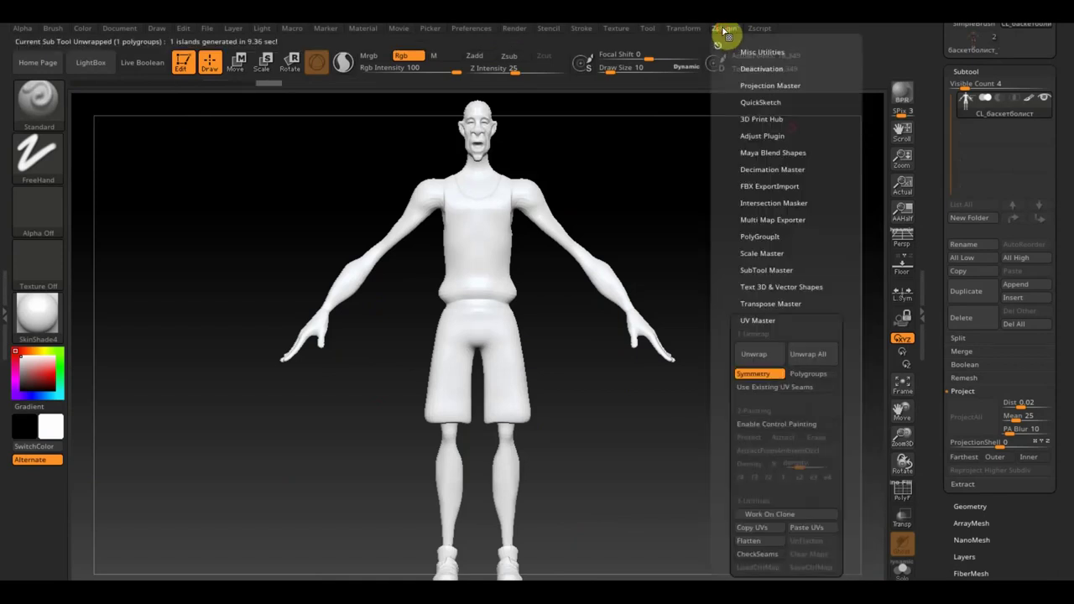
{"action": "left_click_drag", "start_coordinate": [849, 394], "coordinate": [849, 351]}
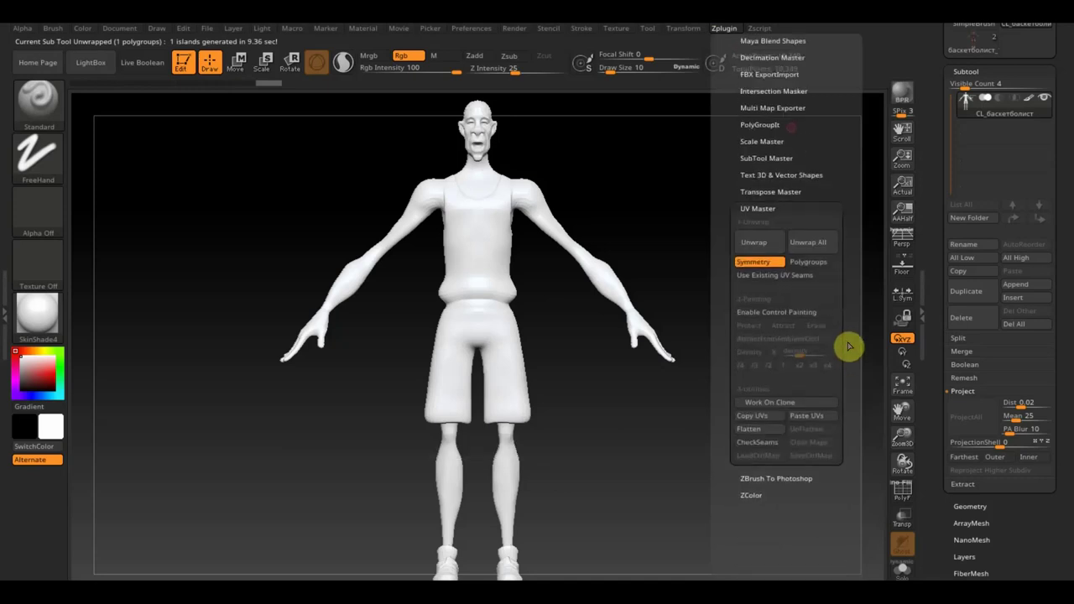
{"action": "left_click", "coordinate": [763, 420]}
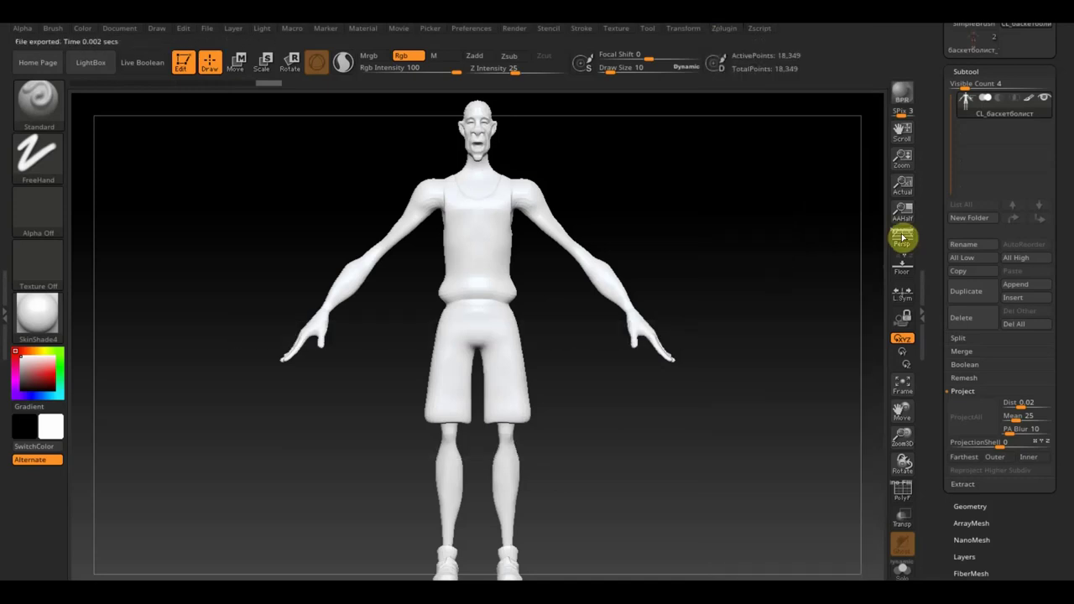
Step: Switch to the textured basketball player and paste the copied UVs onto it
{"action": "scroll", "coordinate": [1057, 104], "scroll_direction": "up", "scroll_amount": 4}
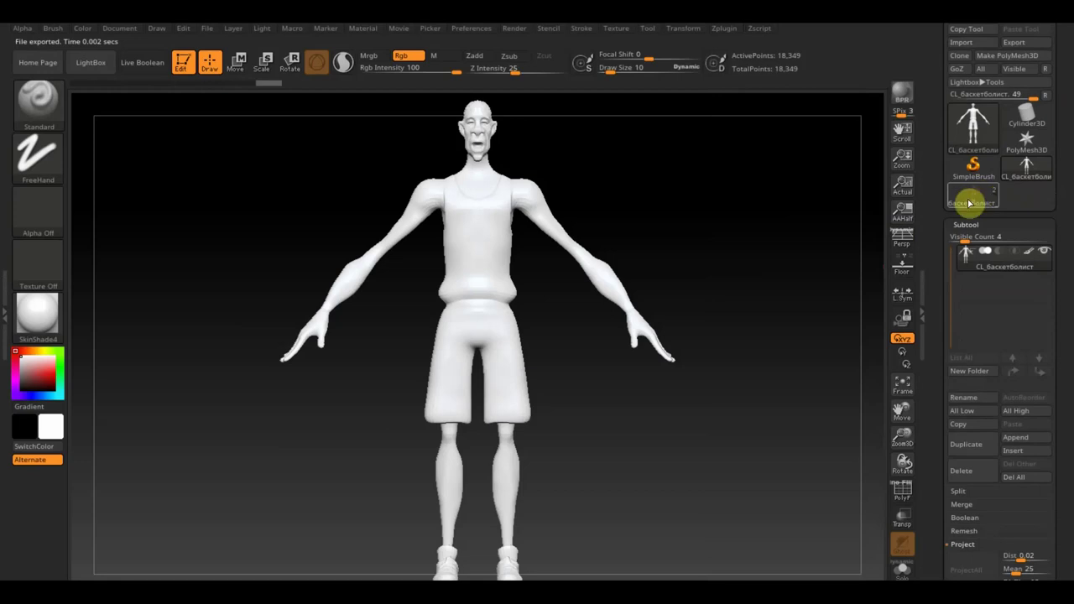
{"action": "left_click", "coordinate": [965, 203]}
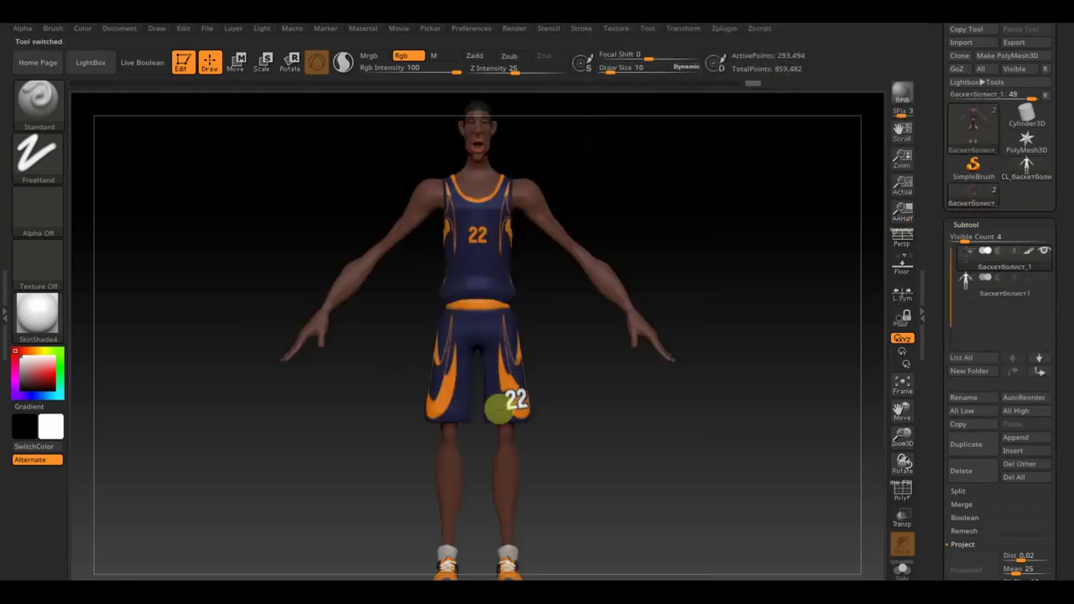
{"action": "left_click", "coordinate": [725, 30]}
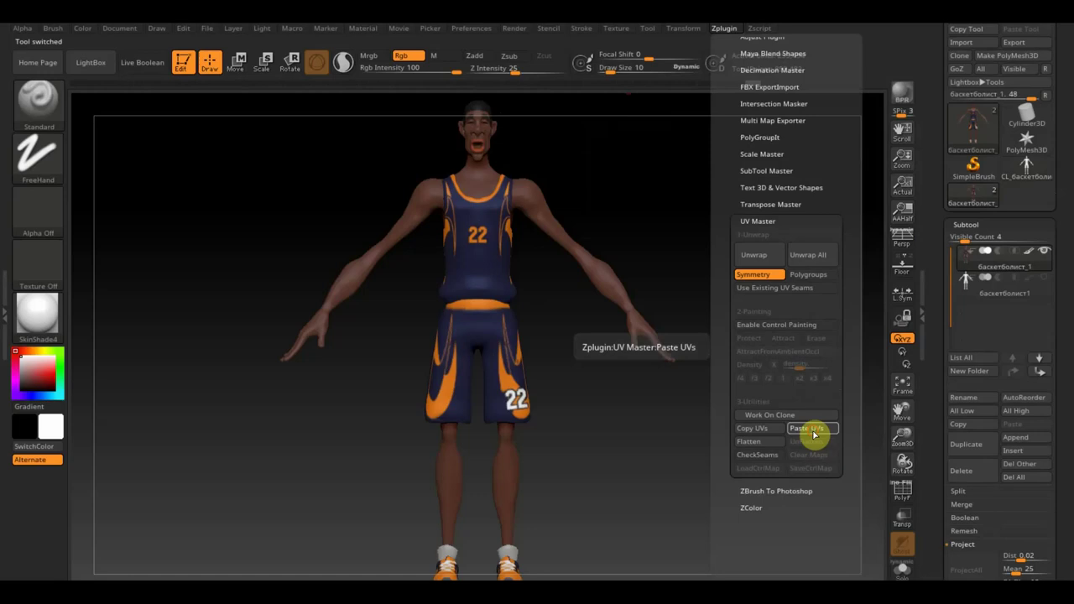
{"action": "left_click", "coordinate": [814, 436]}
{"action": "scroll", "coordinate": [1059, 420], "scroll_direction": "down", "scroll_amount": 3}
{"action": "scroll", "coordinate": [1051, 352], "scroll_direction": "down", "scroll_amount": 5}
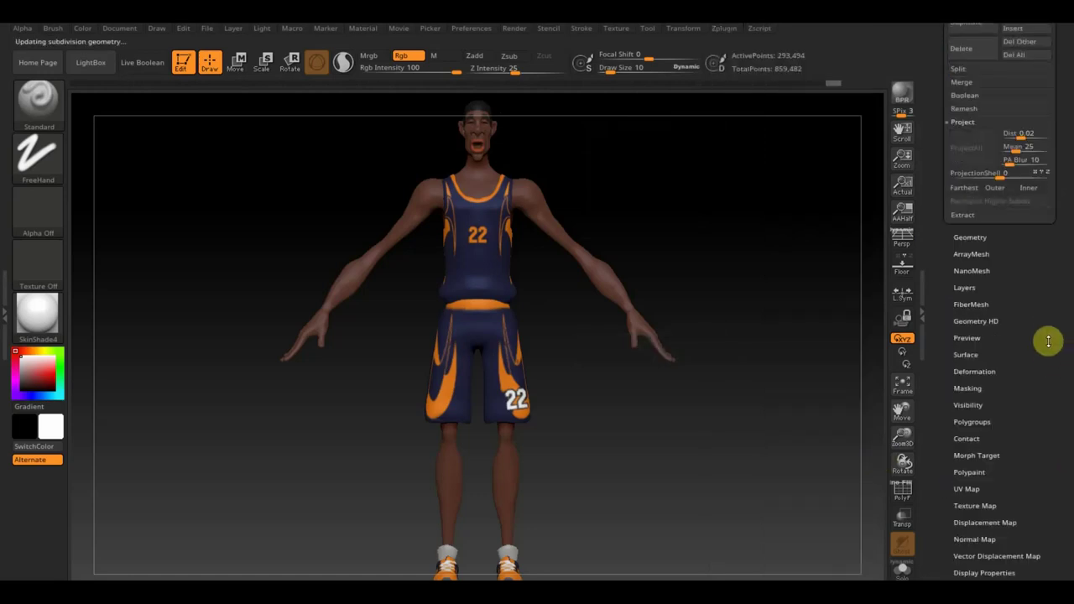
{"action": "scroll", "coordinate": [1045, 332], "scroll_direction": "down", "scroll_amount": 3}
Step: Create a new 2048×2048 texture map from the player's polypaint colours
{"action": "left_click", "coordinate": [976, 413]}
{"action": "scroll", "coordinate": [1007, 184], "scroll_direction": "down", "scroll_amount": 3}
{"action": "scroll", "coordinate": [1035, 252], "scroll_direction": "up", "scroll_amount": 3}
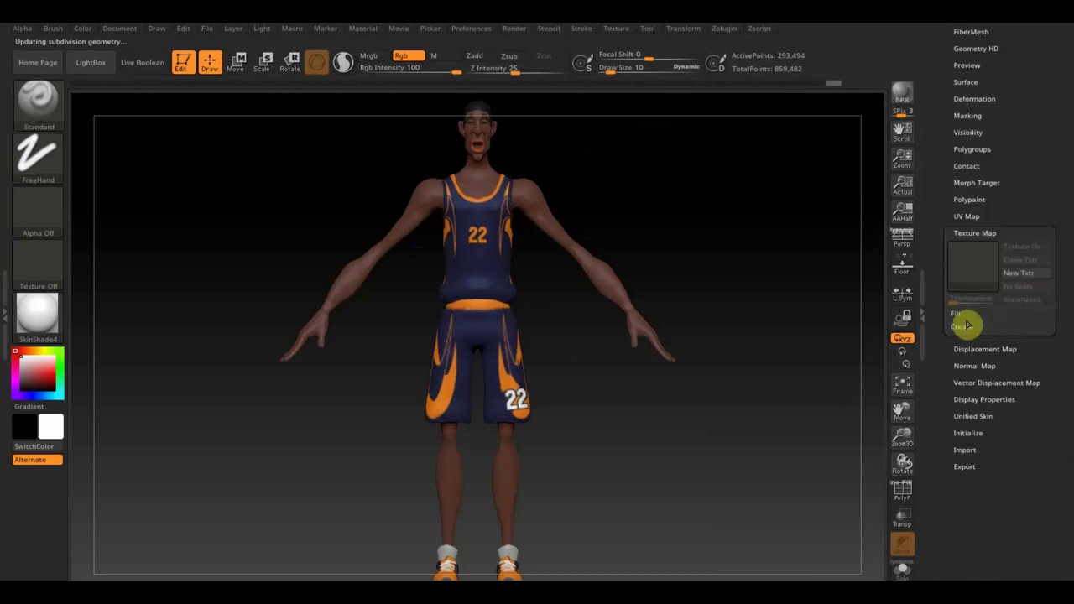
{"action": "left_click", "coordinate": [963, 329]}
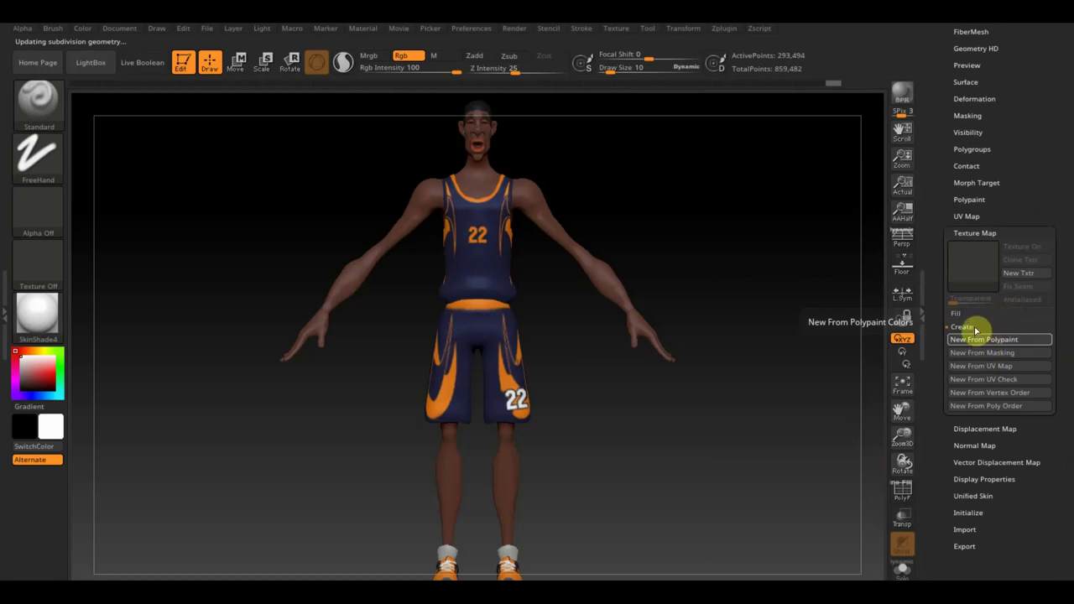
{"action": "left_click", "coordinate": [976, 333]}
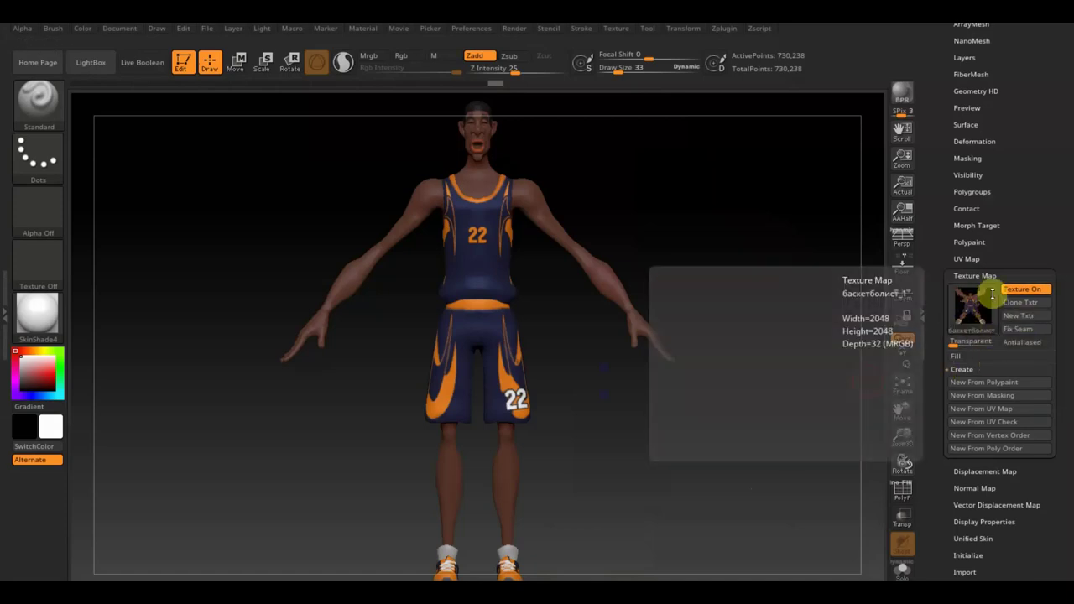
{"action": "scroll", "coordinate": [1031, 295], "scroll_direction": "up", "scroll_amount": 3}
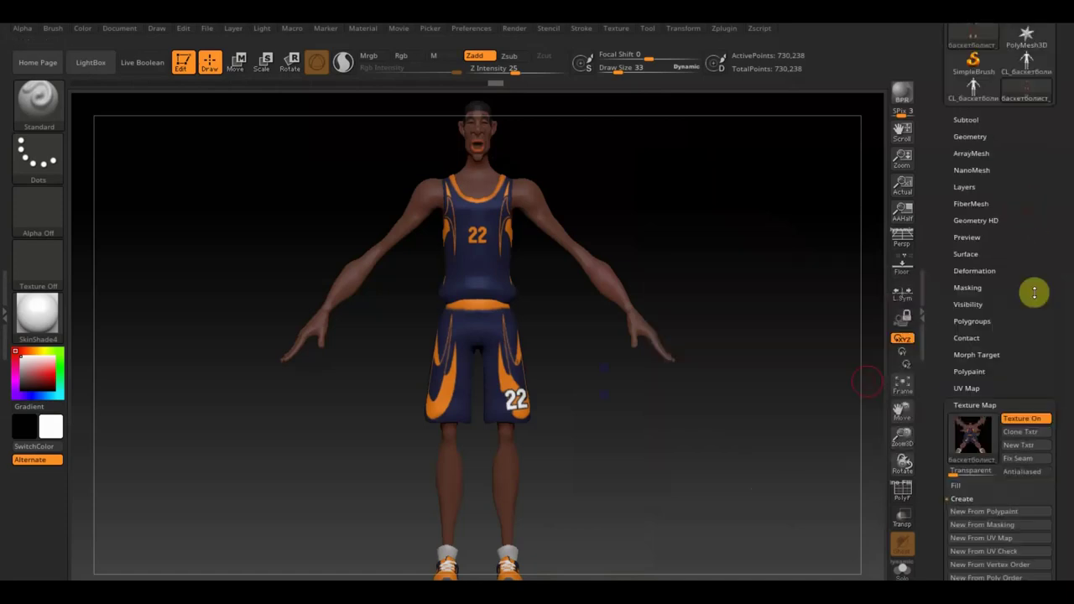
{"action": "scroll", "coordinate": [1032, 300], "scroll_direction": "up", "scroll_amount": 2}
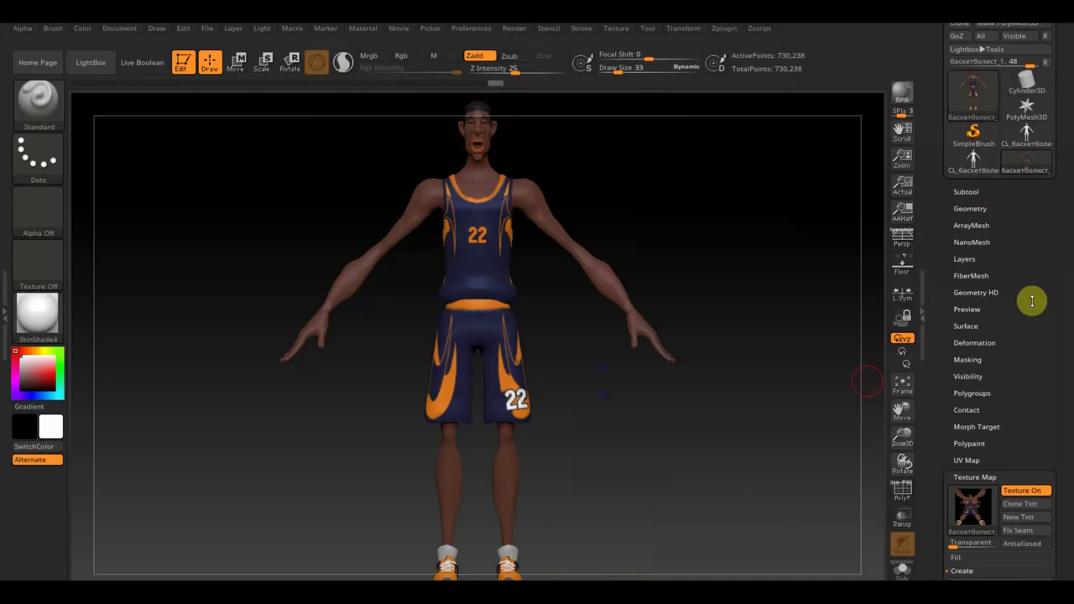
{"action": "left_click", "coordinate": [971, 208]}
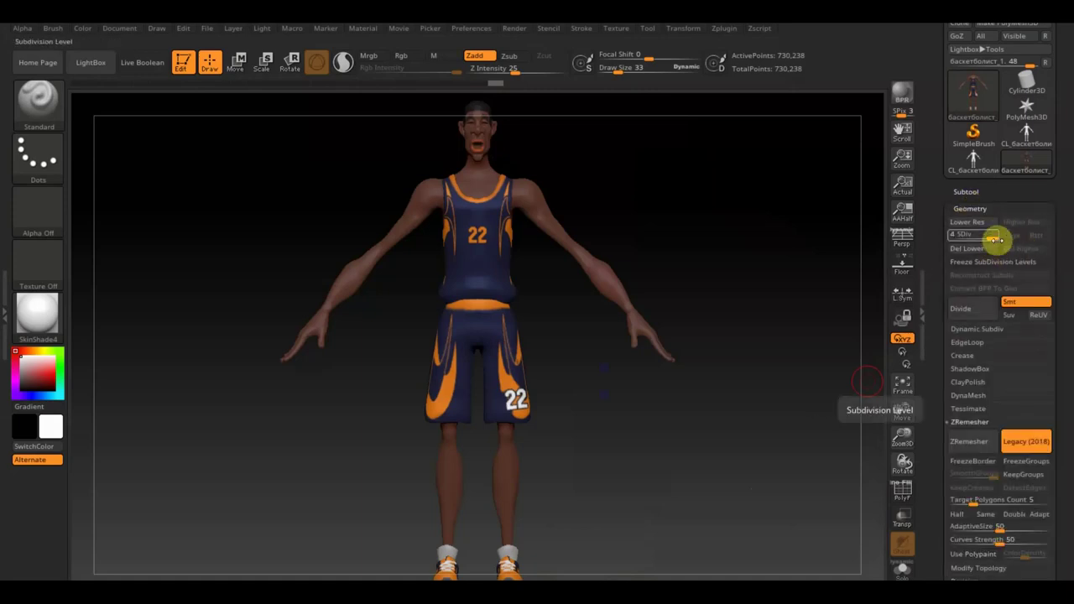
Step: Lower the player to SDiv 1 and inspect the baked orange 22 on jersey and shorts
{"action": "left_click_drag", "start_coordinate": [992, 236], "coordinate": [959, 234]}
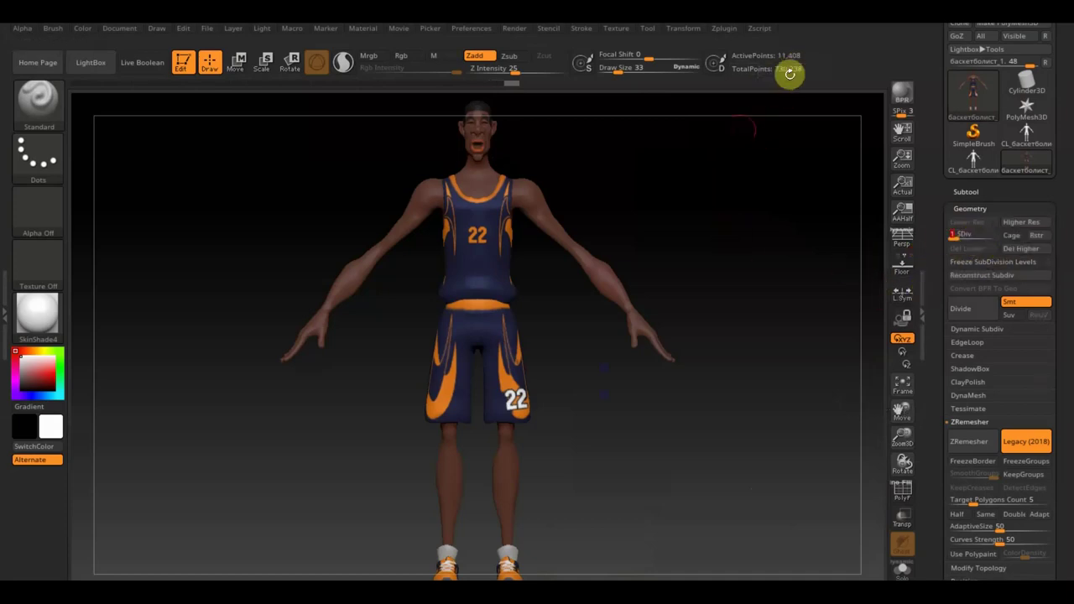
{"action": "right_click_drag", "start_coordinate": [696, 253], "coordinate": [729, 377], "text": "ctrl"}
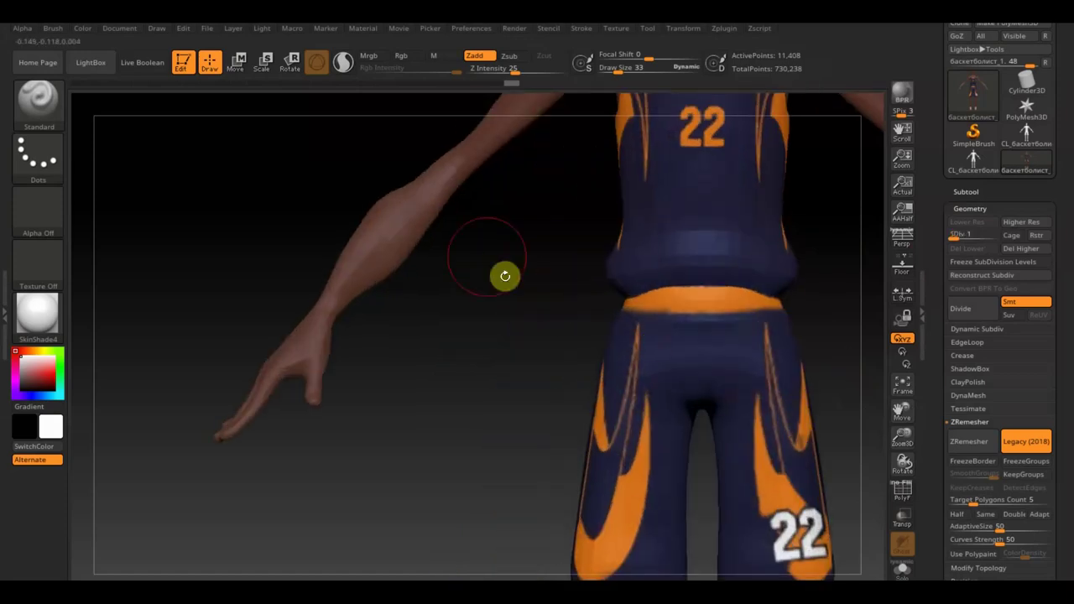
{"action": "mouse_move", "coordinate": [335, 559]}
{"action": "right_mouse_down", "text": "alt"}
{"action": "mouse_move", "coordinate": [620, 335]}
{"action": "mouse_move", "coordinate": [695, 338]}
{"action": "mouse_move", "coordinate": [676, 338]}
{"action": "mouse_move", "coordinate": [688, 371]}
{"action": "mouse_move", "coordinate": [664, 314]}
{"action": "mouse_move", "coordinate": [710, 226]}
{"action": "mouse_move", "coordinate": [707, 323]}
{"action": "mouse_move", "coordinate": [743, 319]}
{"action": "mouse_move", "coordinate": [565, 326]}
{"action": "mouse_move", "coordinate": [727, 357]}
{"action": "mouse_move", "coordinate": [710, 361]}
{"action": "mouse_move", "coordinate": [358, 251]}
{"action": "right_mouse_up", "text": "alt"}
{"action": "mouse_move", "coordinate": [721, 271]}
{"action": "right_mouse_down"}
{"action": "mouse_move", "coordinate": [794, 369]}
{"action": "mouse_move", "coordinate": [733, 240]}
{"action": "mouse_move", "coordinate": [794, 156]}
{"action": "mouse_move", "coordinate": [738, 375]}
{"action": "mouse_move", "coordinate": [712, 333]}
{"action": "mouse_move", "coordinate": [712, 342]}
{"action": "mouse_move", "coordinate": [785, 308]}
{"action": "right_mouse_up"}
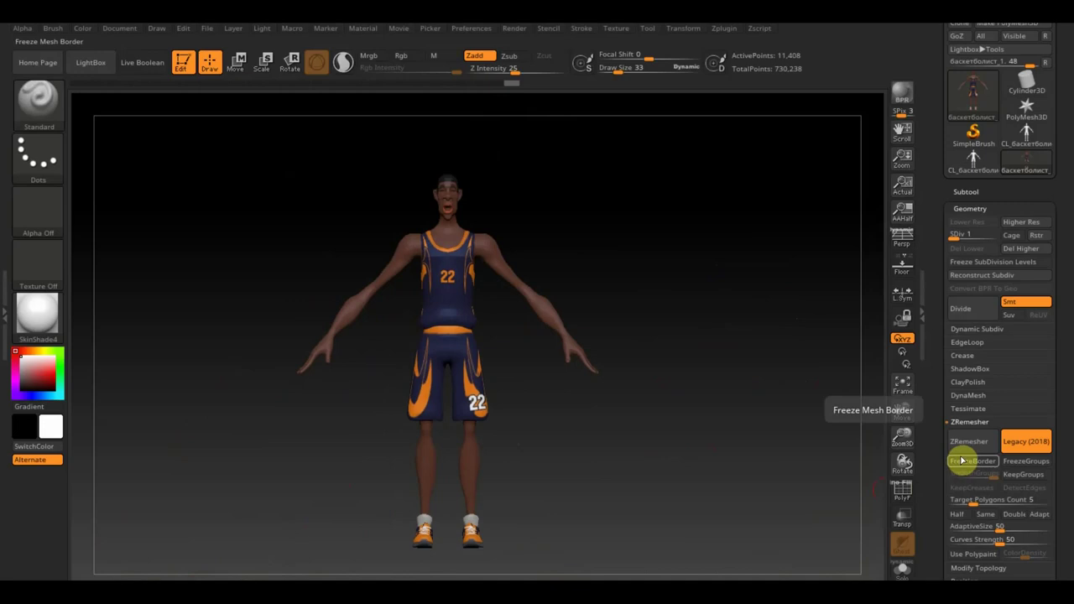
{"action": "mouse_move", "coordinate": [1065, 492]}
{"action": "left_mouse_down"}
{"action": "mouse_move", "coordinate": [1070, 348]}
{"action": "mouse_move", "coordinate": [1039, 389]}
{"action": "left_mouse_up"}
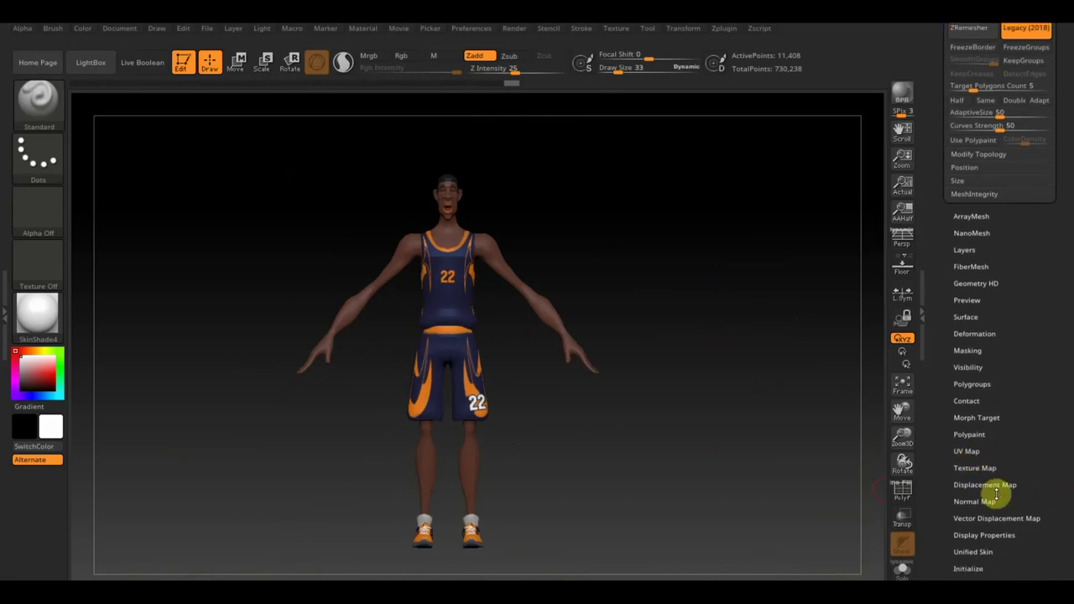
Step: Clone the normal map into the texture slot and export it as баскетболист_1 PSD
{"action": "left_click", "coordinate": [990, 501]}
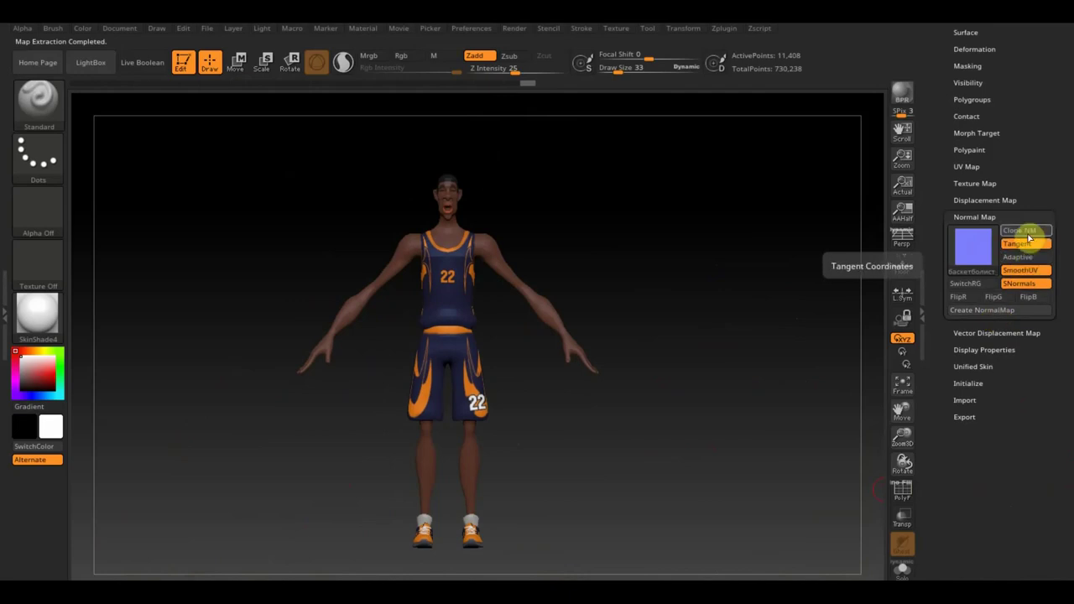
{"action": "left_click", "coordinate": [1023, 231]}
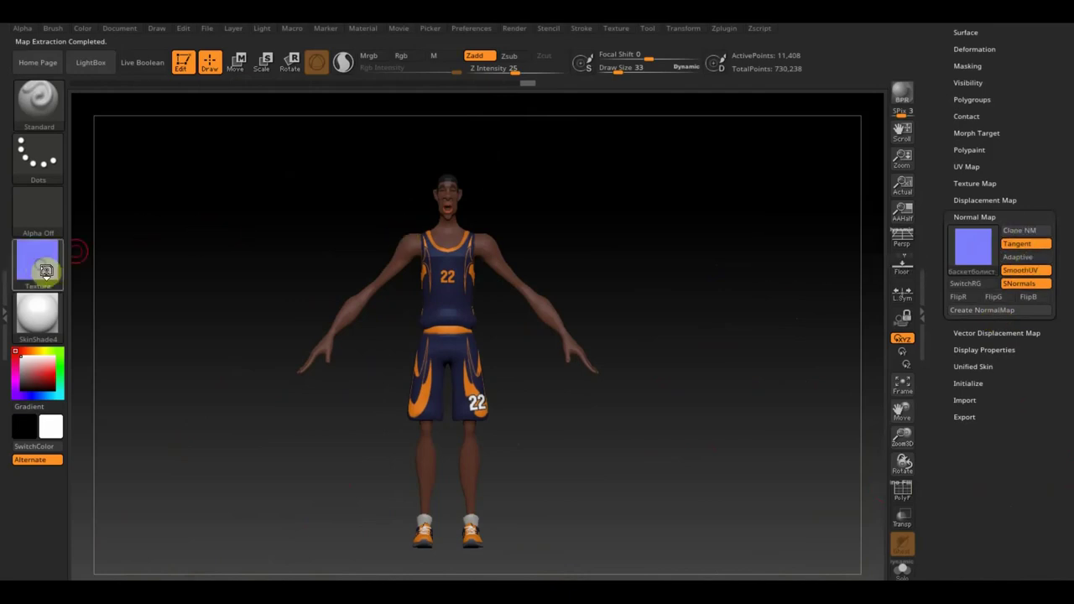
{"action": "left_click", "coordinate": [42, 268]}
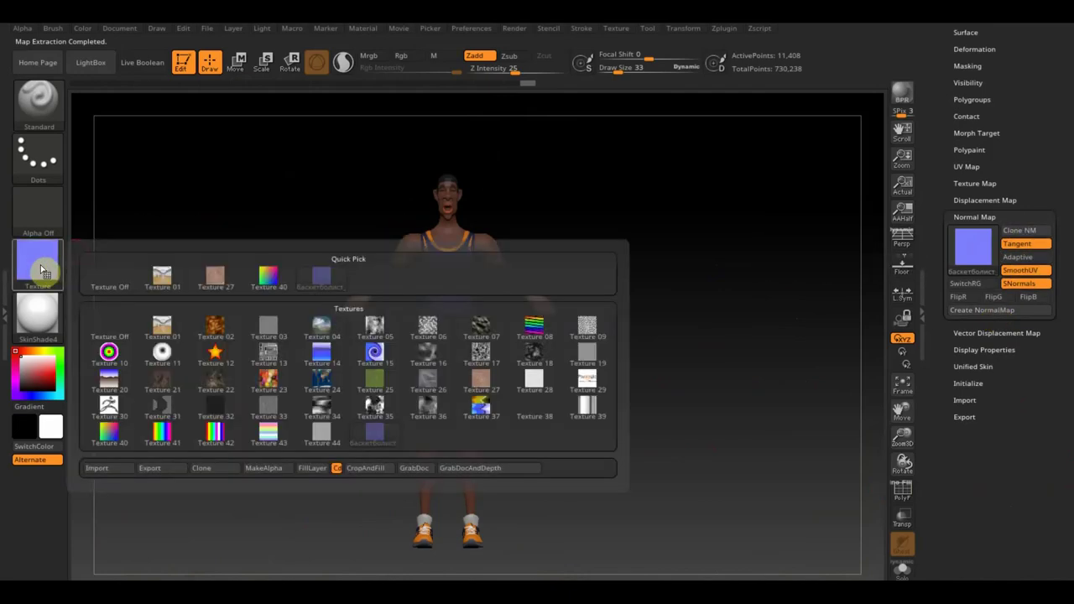
{"action": "left_click", "coordinate": [155, 469]}
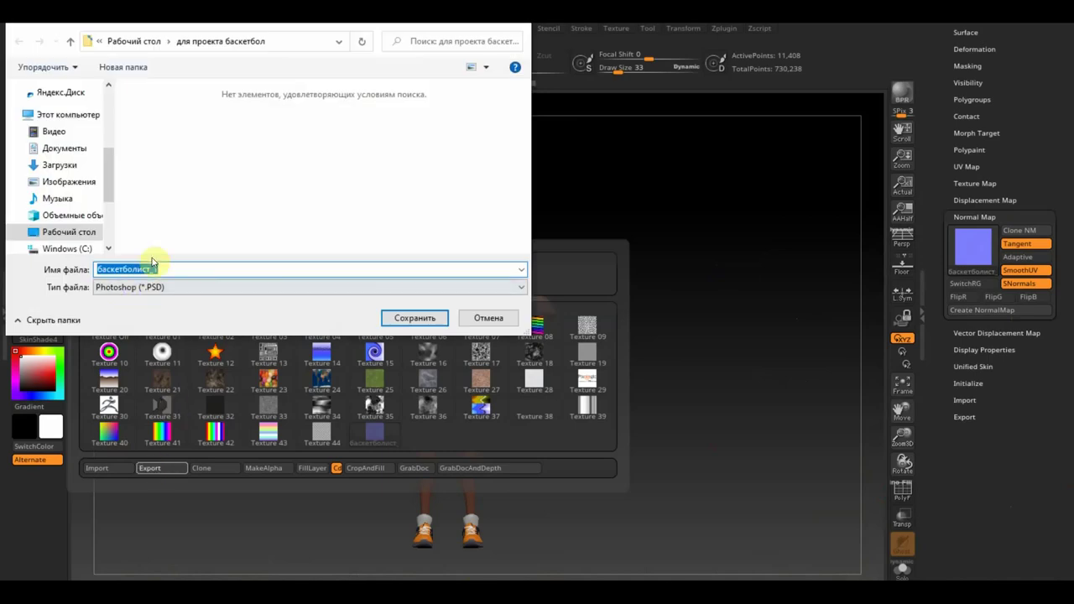
{"action": "key", "text": "Return"}
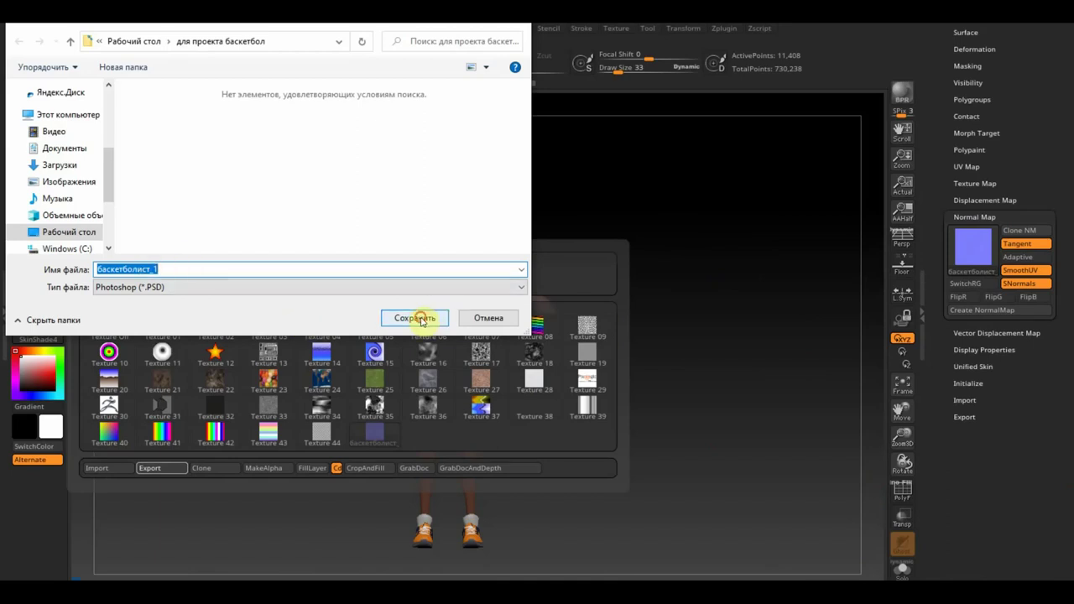
{"action": "left_click", "coordinate": [421, 320]}
{"action": "scroll", "coordinate": [1037, 161], "scroll_direction": "up", "scroll_amount": 2}
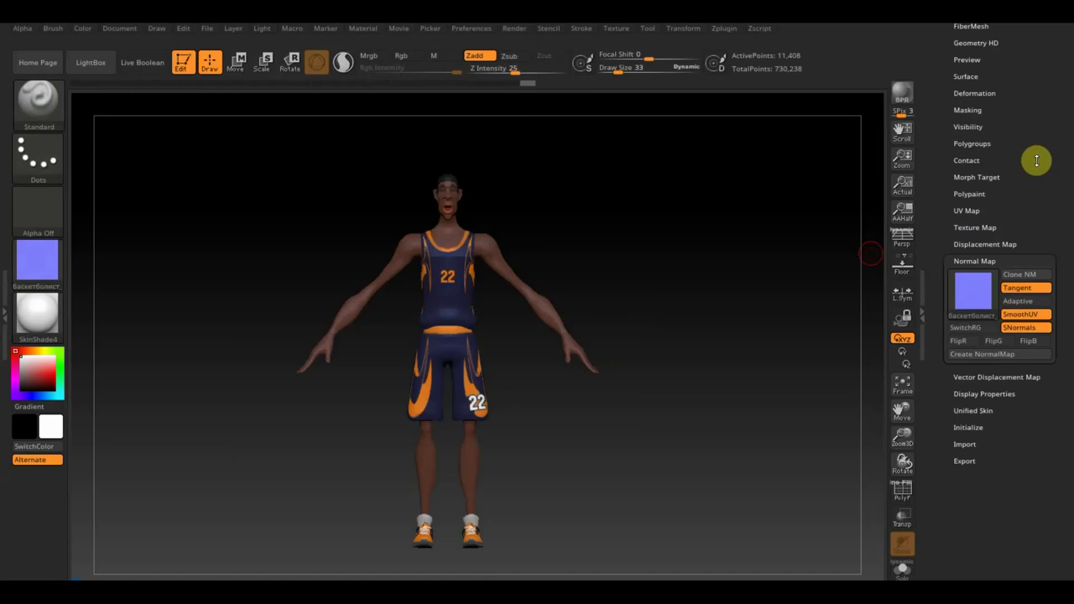
{"action": "scroll", "coordinate": [1037, 160], "scroll_direction": "up", "scroll_amount": 1}
Step: Set the active texture to Texture Off
{"action": "left_click", "coordinate": [36, 267]}
{"action": "left_click", "coordinate": [120, 463]}
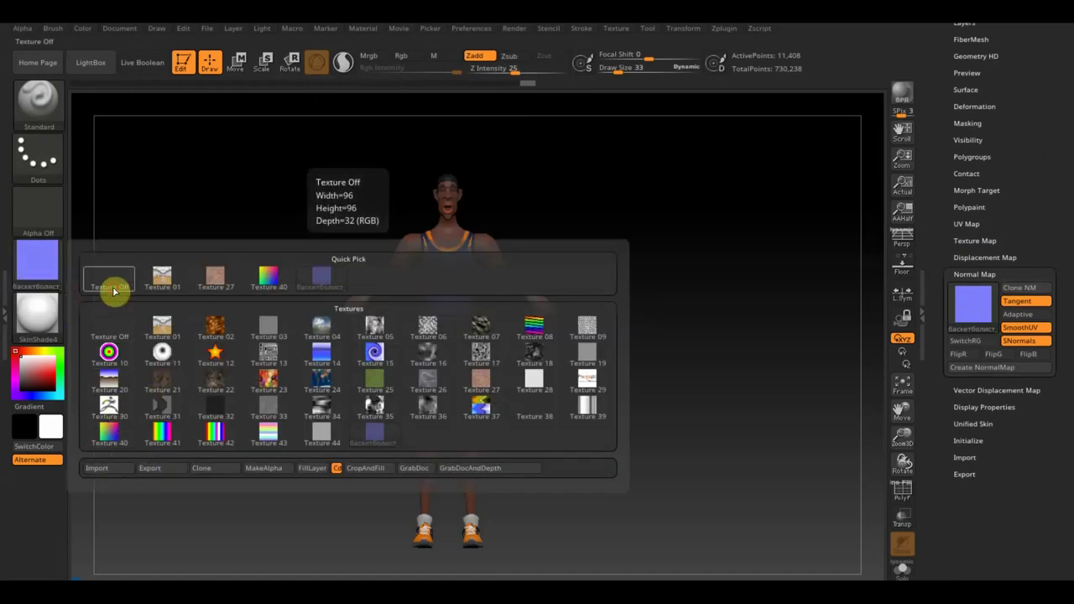
{"action": "left_click", "coordinate": [112, 284]}
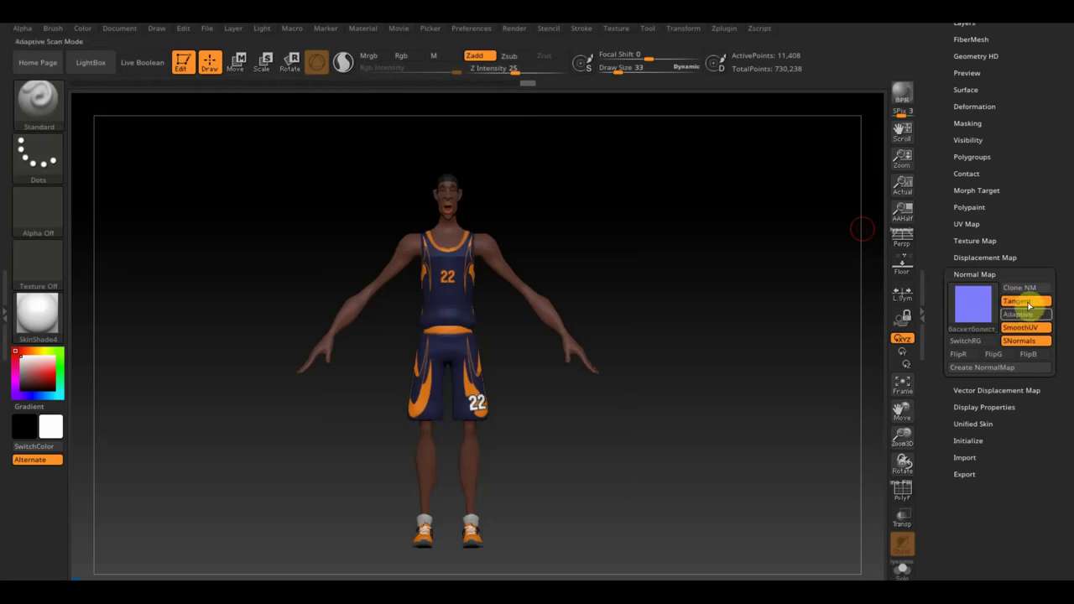
{"action": "scroll", "coordinate": [1035, 201], "scroll_direction": "up", "scroll_amount": 2}
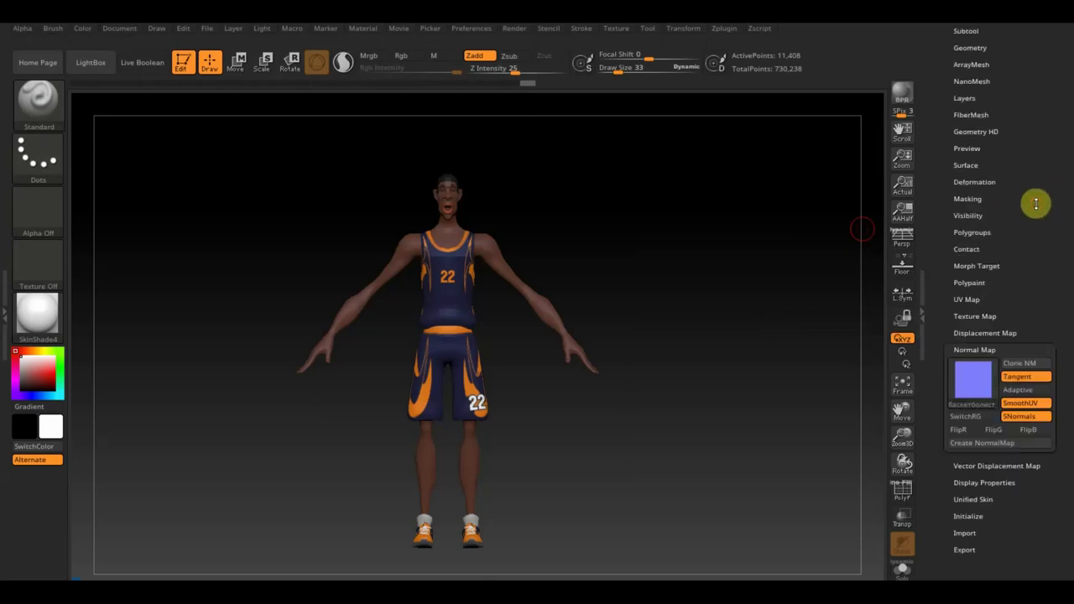
{"action": "scroll", "coordinate": [1036, 210], "scroll_direction": "up", "scroll_amount": 2}
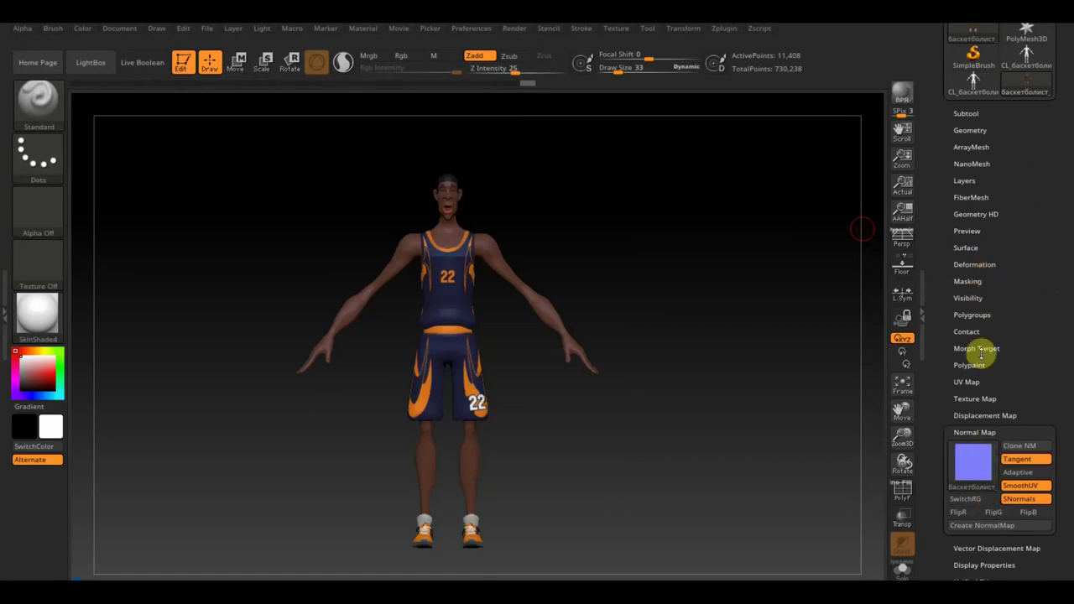
Step: Raise the player to subdivision level 4 and inspect the head and upper body
{"action": "left_click", "coordinate": [980, 401]}
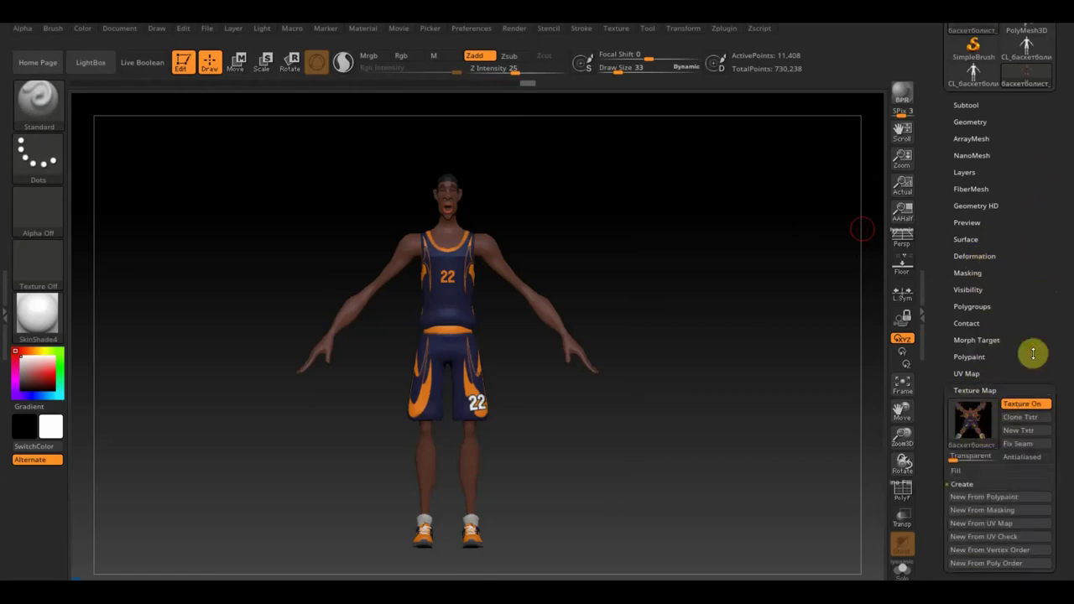
{"action": "scroll", "coordinate": [1037, 368], "scroll_direction": "up", "scroll_amount": 1}
{"action": "left_click", "coordinate": [973, 145]}
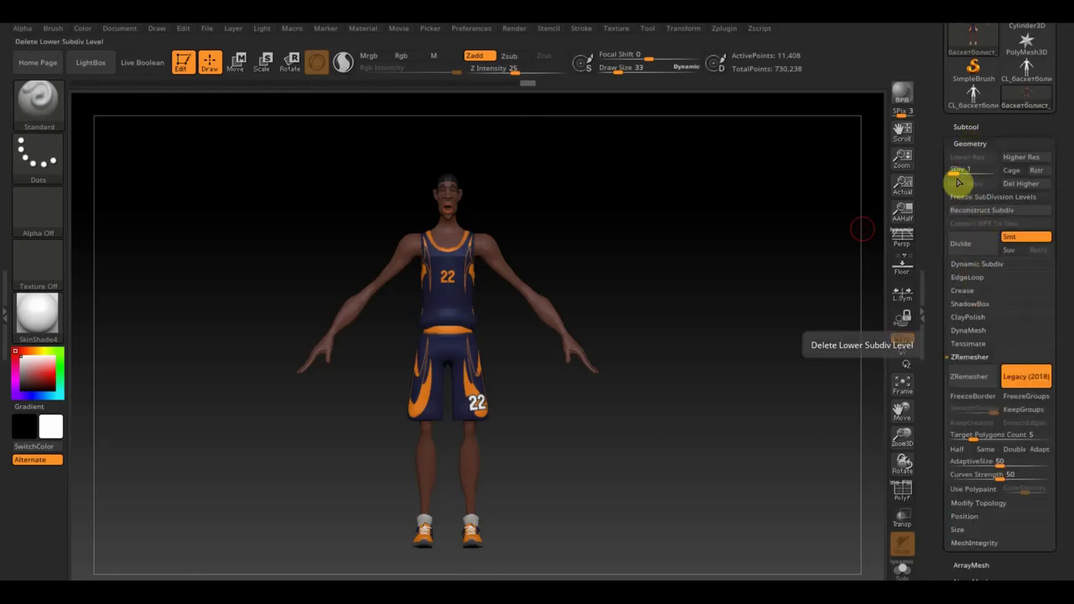
{"action": "left_click_drag", "start_coordinate": [956, 170], "coordinate": [990, 172]}
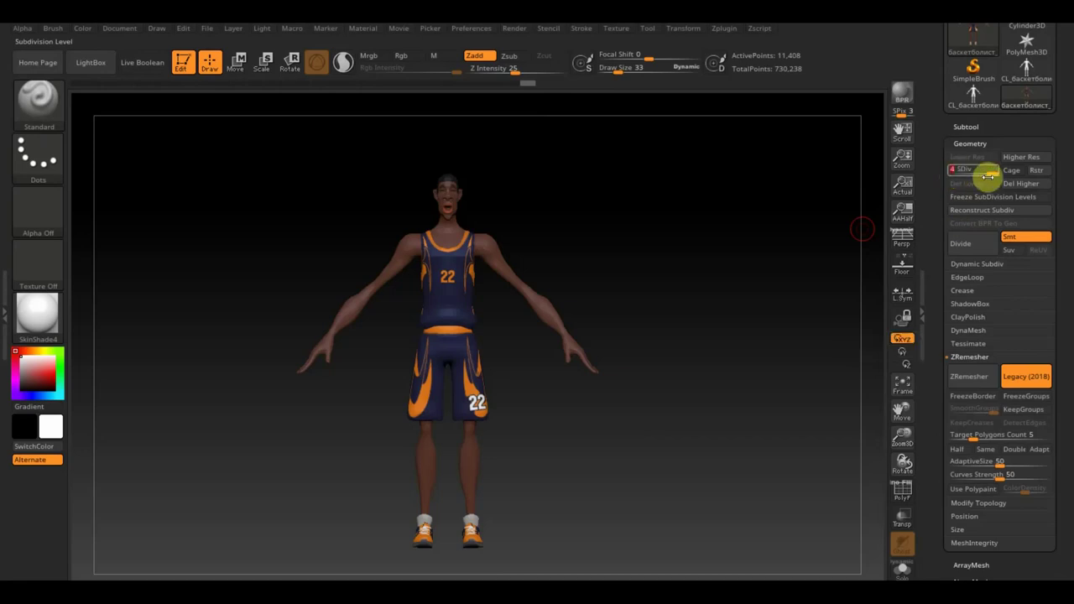
{"action": "left_click_drag", "start_coordinate": [720, 276], "coordinate": [767, 412], "text": "alt"}
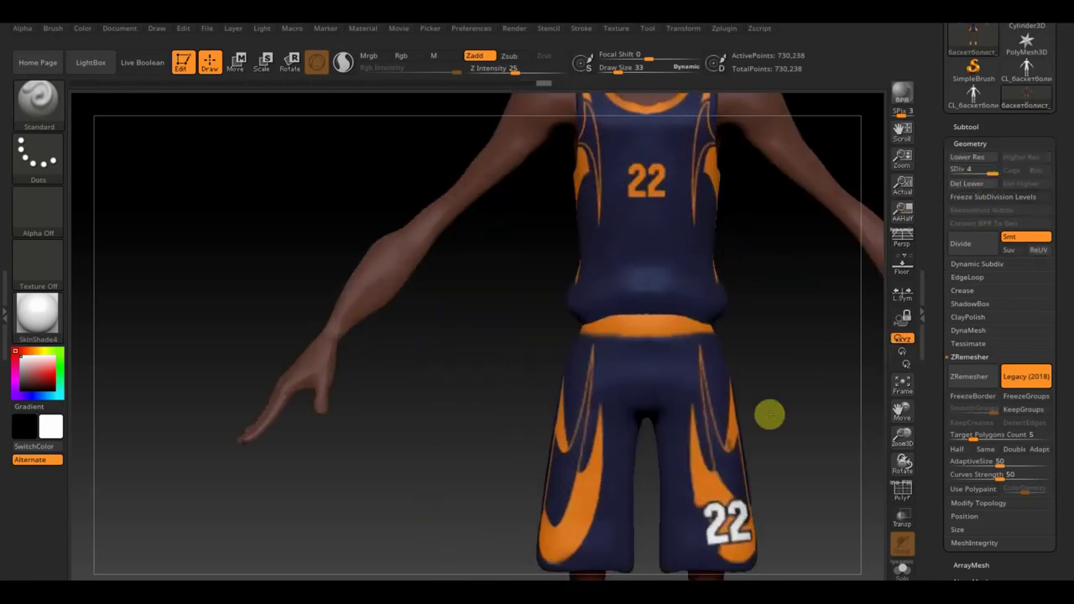
{"action": "mouse_move", "coordinate": [784, 316]}
{"action": "left_mouse_down", "text": "alt"}
{"action": "mouse_move", "coordinate": [713, 579]}
{"action": "mouse_move", "coordinate": [766, 308]}
{"action": "mouse_move", "coordinate": [714, 453]}
{"action": "mouse_move", "coordinate": [726, 372]}
{"action": "left_mouse_up", "text": "alt"}
{"action": "left_click_drag", "start_coordinate": [465, 312], "coordinate": [325, 355], "text": "alt"}
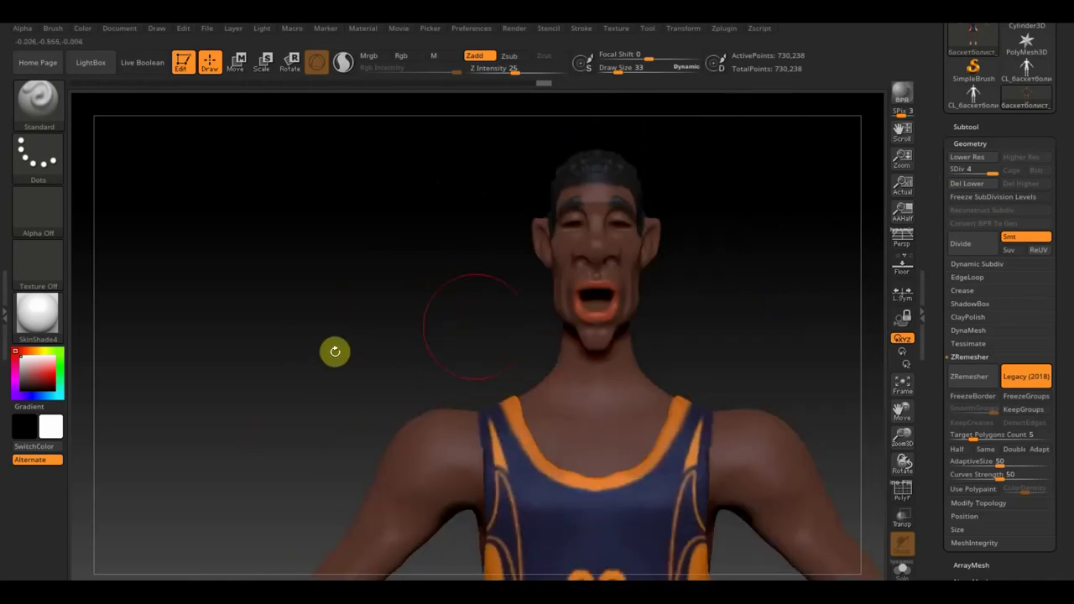
Step: Drop the player to subdivision level 2 and inspect the torso with the 22 jersey
{"action": "left_click_drag", "start_coordinate": [967, 170], "coordinate": [964, 177]}
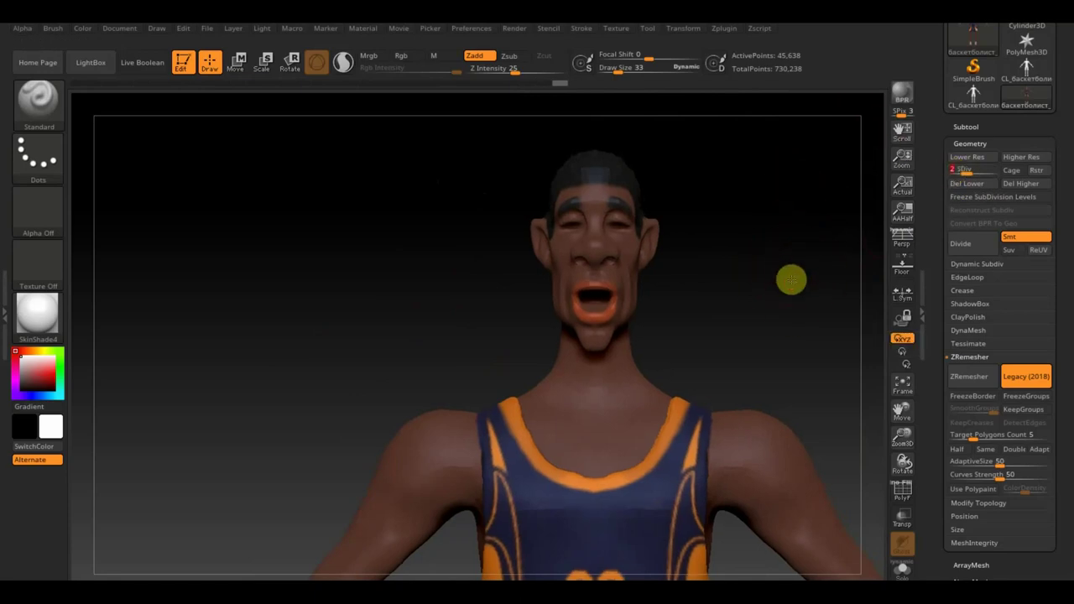
{"action": "left_click_drag", "start_coordinate": [792, 280], "coordinate": [780, 257], "text": "alt"}
{"action": "left_click_drag", "start_coordinate": [760, 408], "coordinate": [829, 126], "text": "alt"}
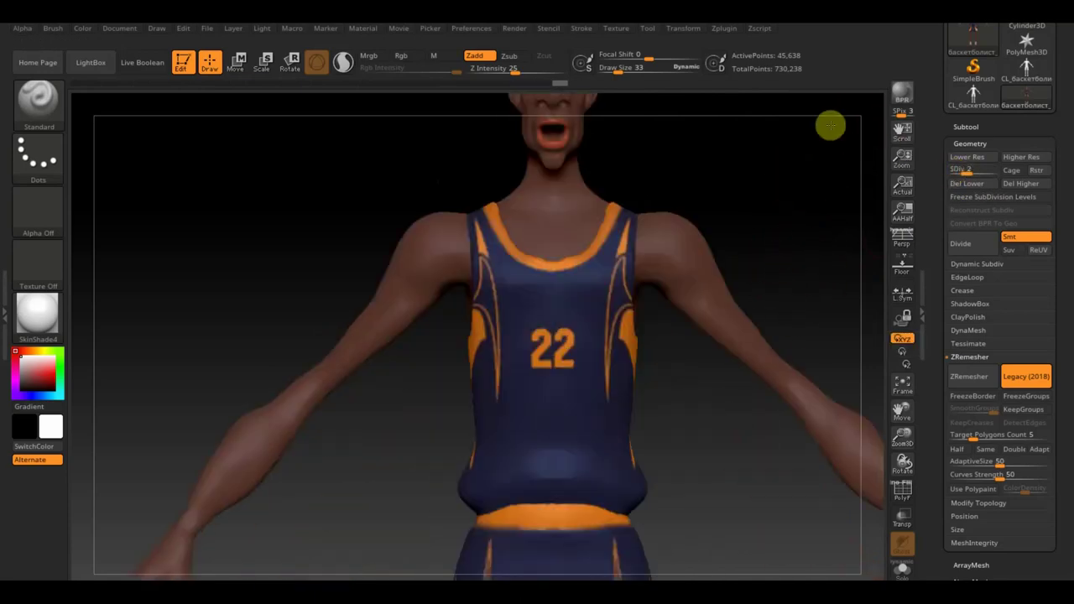
{"action": "mouse_move", "coordinate": [724, 436]}
{"action": "left_mouse_down"}
{"action": "mouse_move", "coordinate": [746, 461]}
{"action": "mouse_move", "coordinate": [621, 448]}
{"action": "mouse_move", "coordinate": [604, 361]}
{"action": "mouse_move", "coordinate": [748, 343]}
{"action": "mouse_move", "coordinate": [714, 355]}
{"action": "mouse_move", "coordinate": [788, 359]}
{"action": "left_mouse_up"}
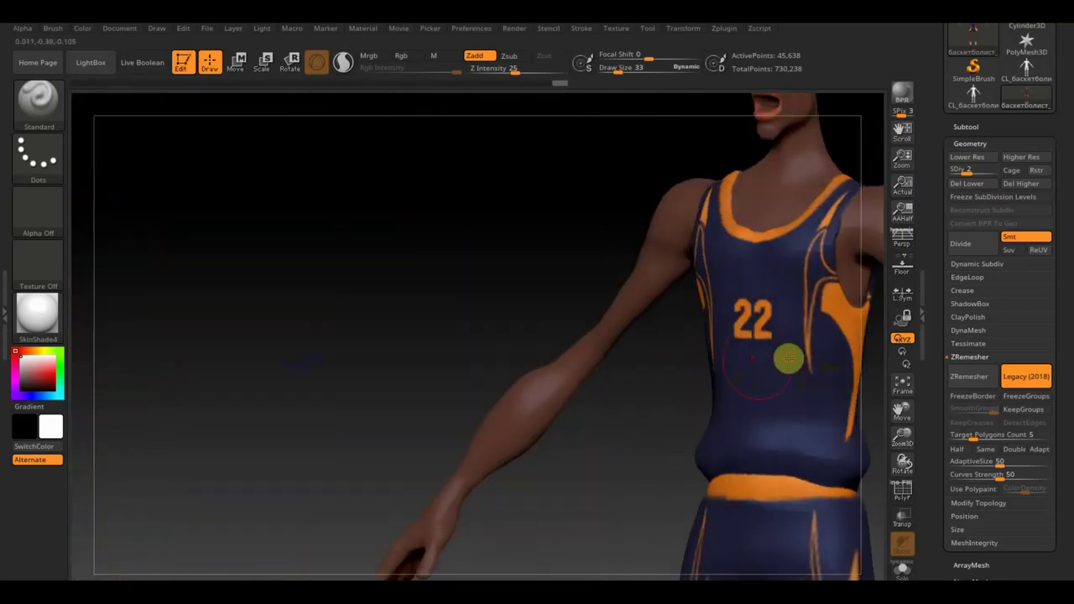
{"action": "mouse_move", "coordinate": [612, 444]}
{"action": "left_mouse_down"}
{"action": "mouse_move", "coordinate": [621, 460]}
{"action": "mouse_move", "coordinate": [573, 423]}
{"action": "mouse_move", "coordinate": [767, 338]}
{"action": "mouse_move", "coordinate": [714, 218]}
{"action": "left_mouse_up"}
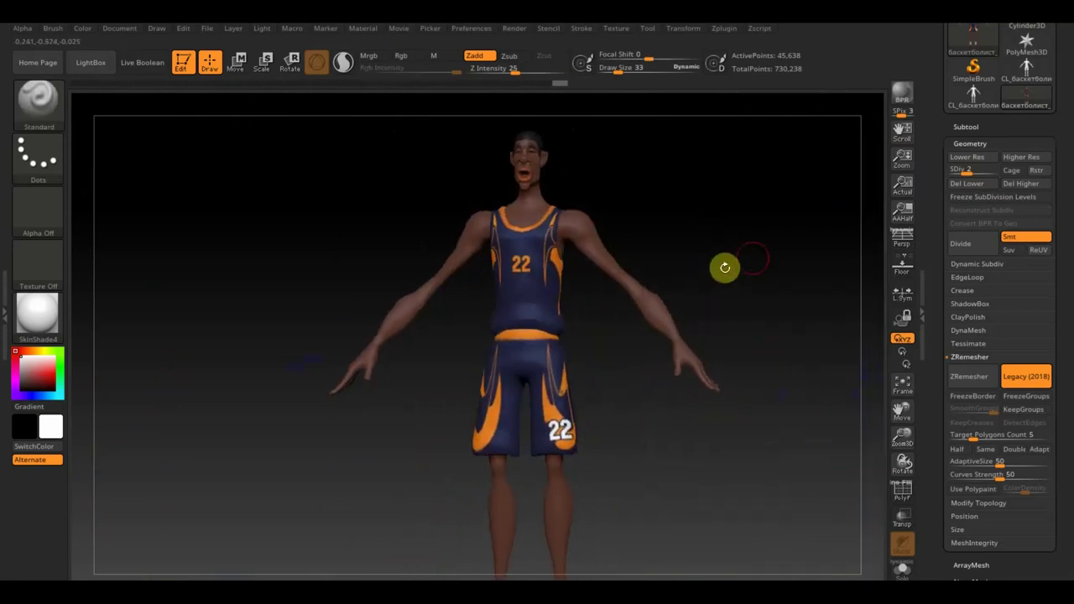
Step: Delete the lower subdivision levels, leaving 11,408 points, and turn on the PolyF wireframe
{"action": "left_click_drag", "start_coordinate": [725, 267], "coordinate": [763, 276]}
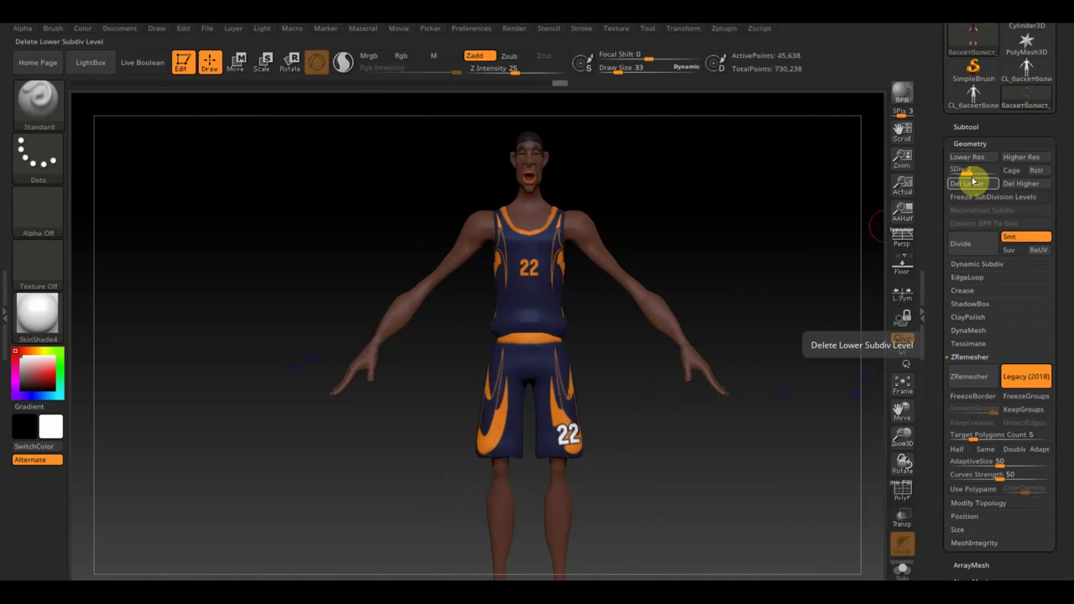
{"action": "left_click", "coordinate": [953, 182]}
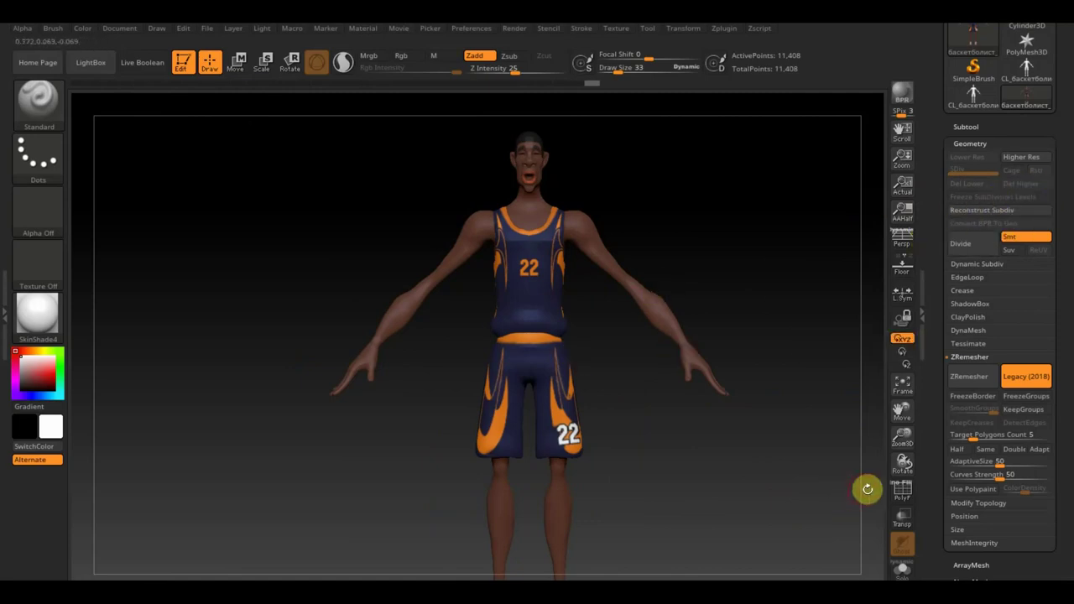
{"action": "left_click", "coordinate": [898, 491]}
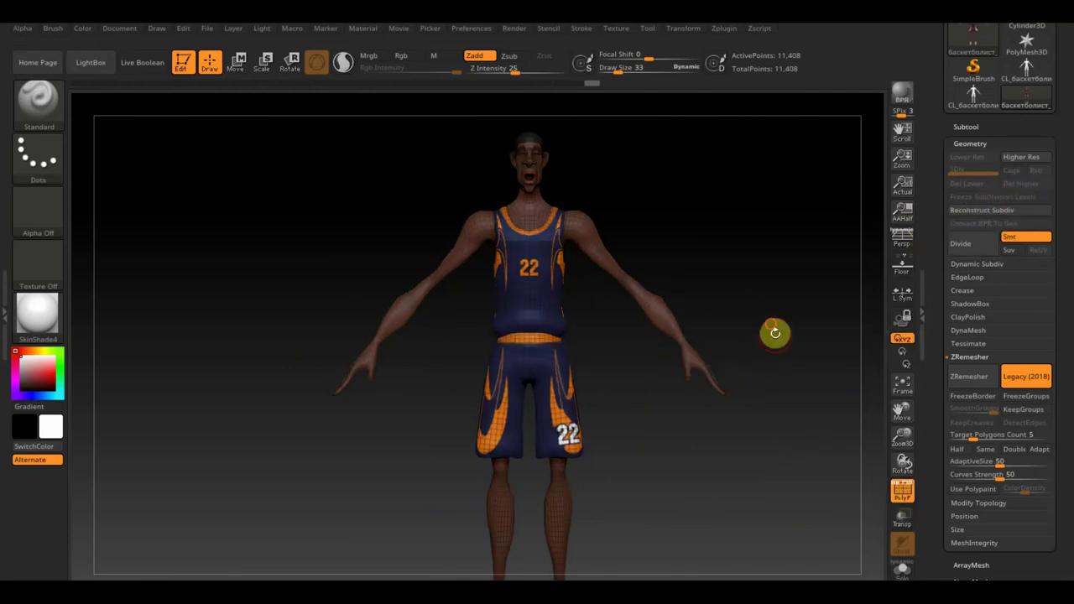
Step: Inspect the wireframe on jersey and head, then hide it and frame the model
{"action": "left_click_drag", "start_coordinate": [776, 333], "coordinate": [789, 403], "text": "alt"}
{"action": "left_click_drag", "start_coordinate": [683, 384], "coordinate": [243, 475], "text": "alt"}
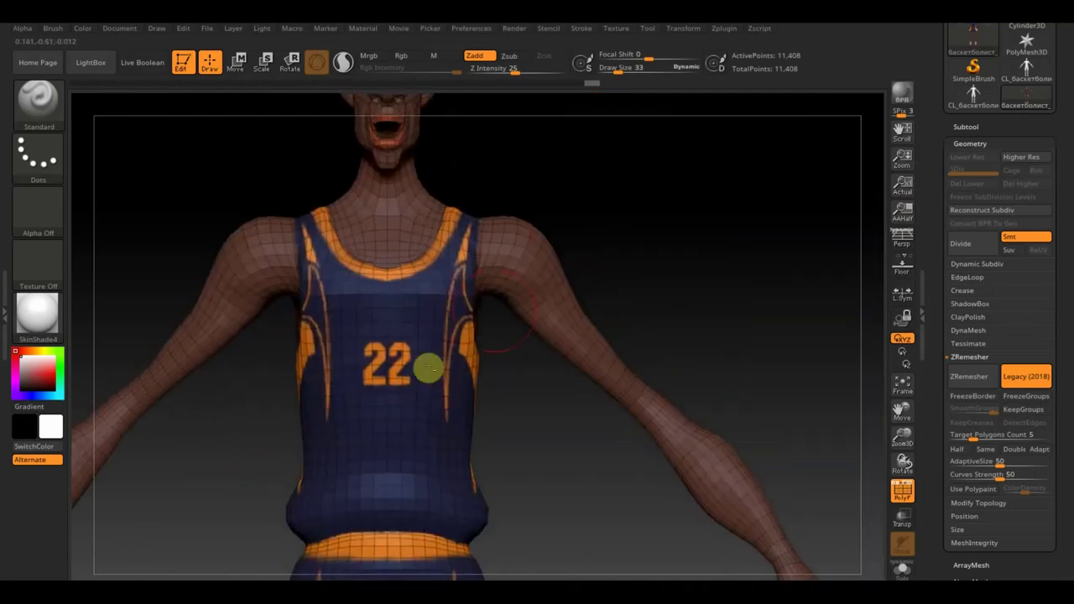
{"action": "left_click_drag", "start_coordinate": [683, 161], "coordinate": [693, 204], "text": "alt"}
{"action": "mouse_move", "coordinate": [542, 257]}
{"action": "left_mouse_down", "text": "alt"}
{"action": "mouse_move", "coordinate": [268, 462]}
{"action": "mouse_move", "coordinate": [226, 570]}
{"action": "left_mouse_up", "text": "alt"}
{"action": "mouse_move", "coordinate": [621, 259]}
{"action": "left_mouse_down", "text": "alt"}
{"action": "mouse_move", "coordinate": [695, 315]}
{"action": "mouse_move", "coordinate": [735, 321]}
{"action": "mouse_move", "coordinate": [682, 335]}
{"action": "left_mouse_up", "text": "alt"}
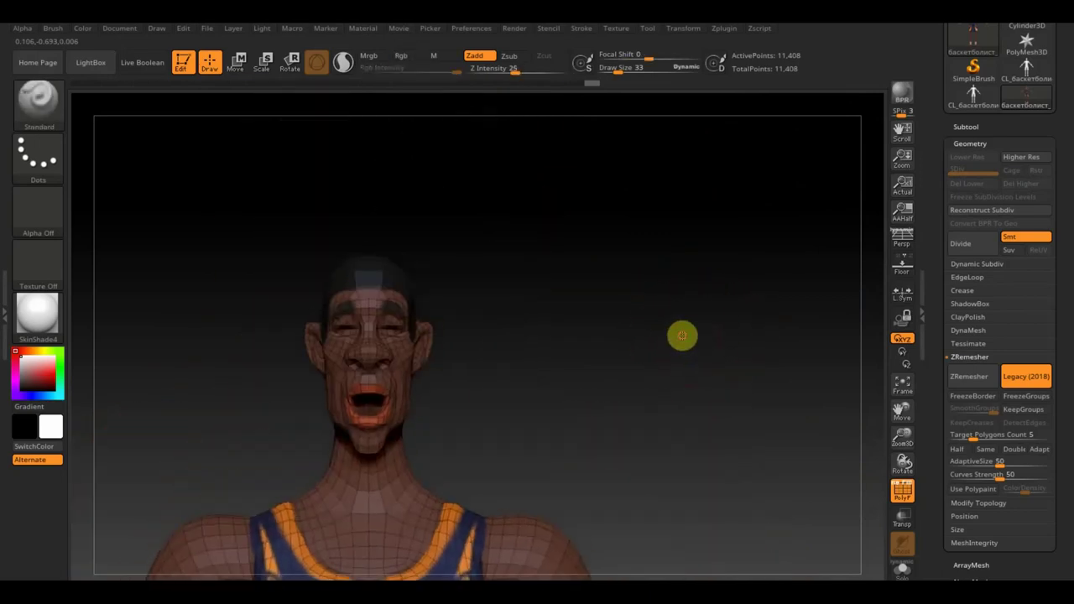
{"action": "left_click_drag", "start_coordinate": [506, 343], "coordinate": [523, 302], "text": "alt"}
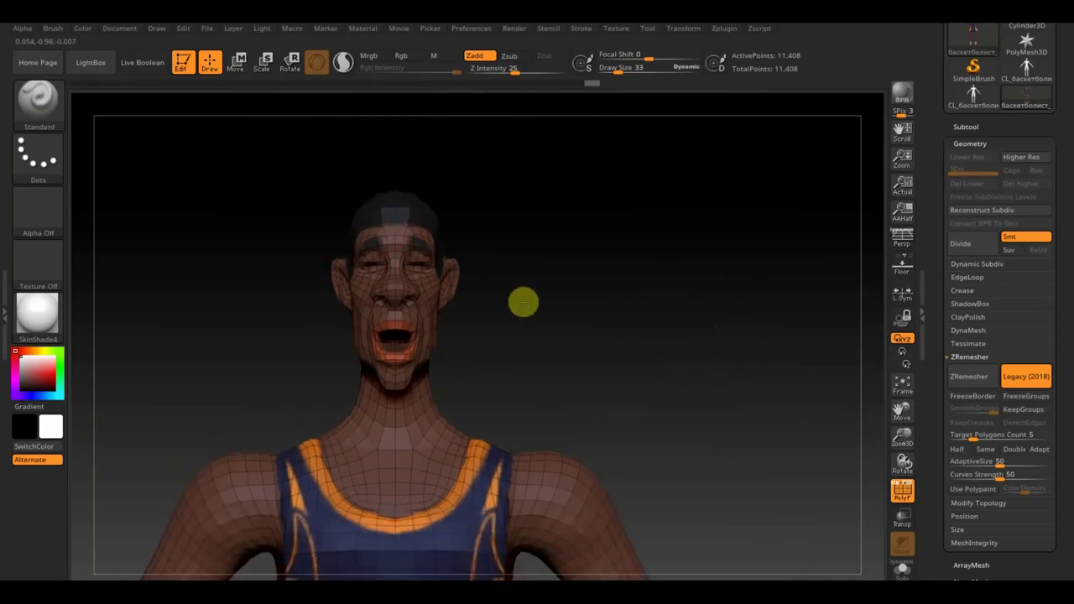
{"action": "key", "text": "shift+f"}
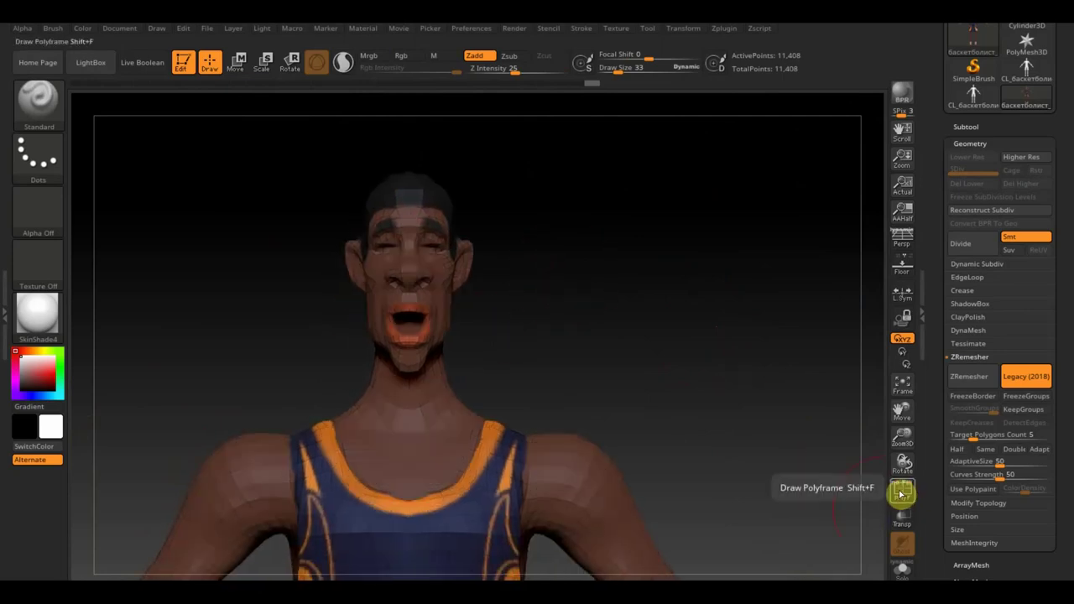
{"action": "left_click", "coordinate": [906, 397]}
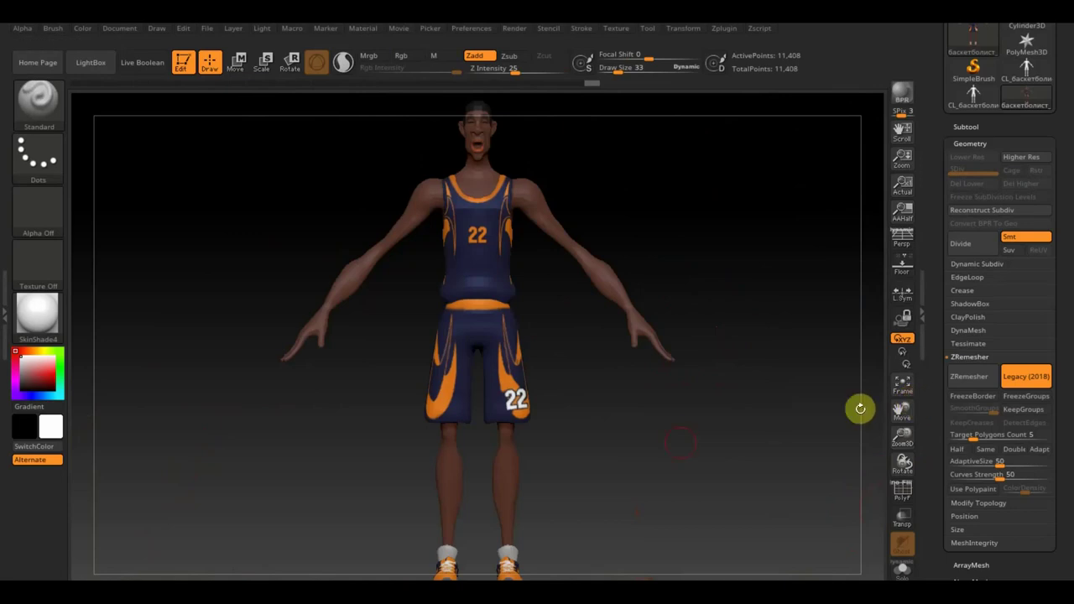
Step: Export the player as the OBJ file баскетболист готовый, removing the trailing 1
{"action": "mouse_move", "coordinate": [678, 465]}
{"action": "left_mouse_down"}
{"action": "mouse_move", "coordinate": [542, 467]}
{"action": "mouse_move", "coordinate": [652, 475]}
{"action": "mouse_move", "coordinate": [672, 499]}
{"action": "left_mouse_up"}
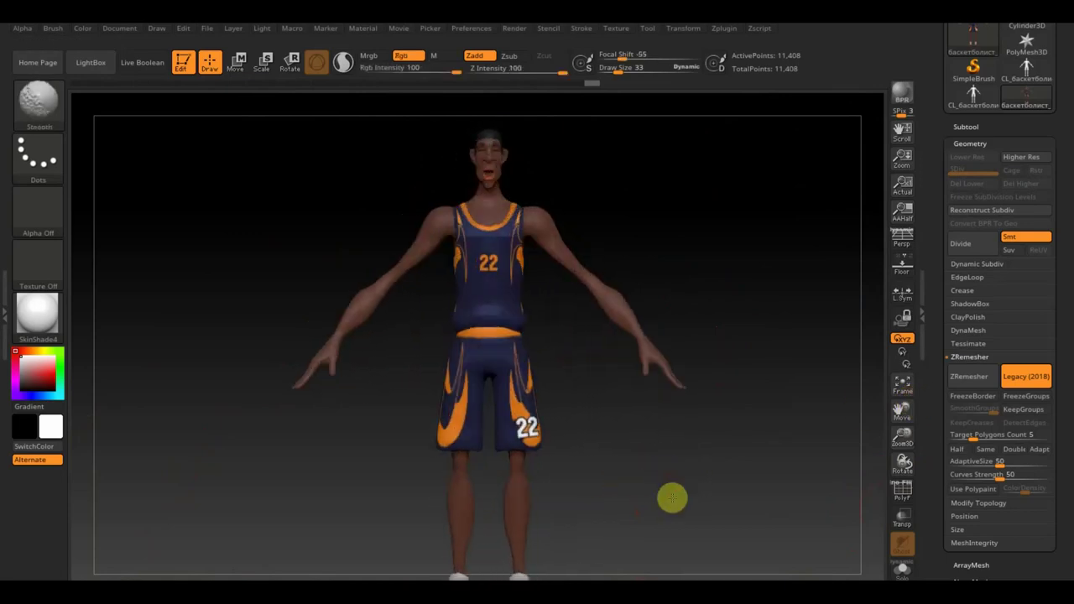
{"action": "scroll", "coordinate": [1070, 158], "scroll_direction": "up", "scroll_amount": 3}
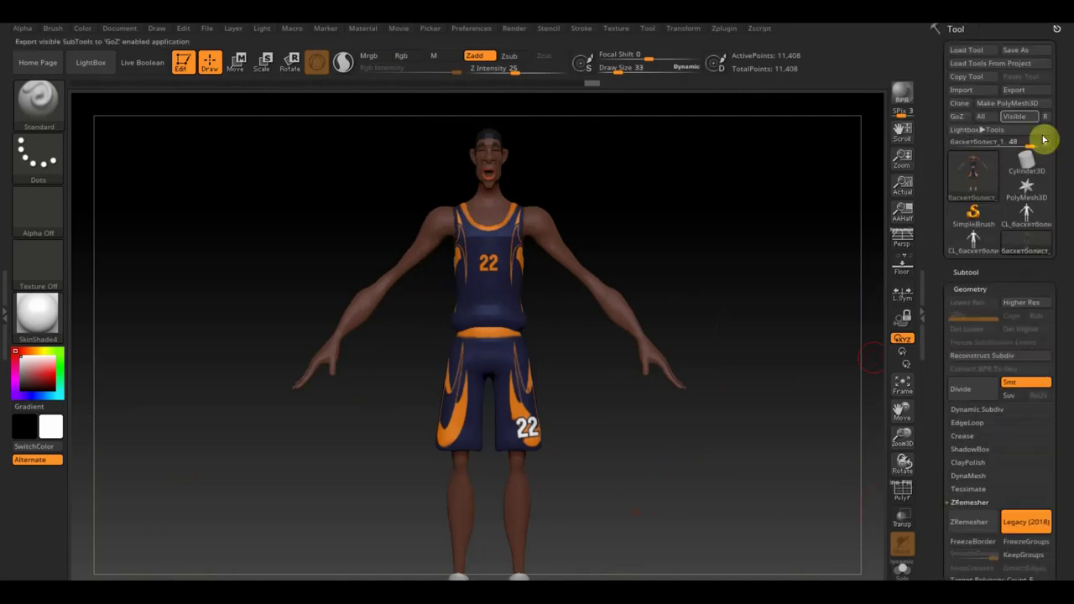
{"action": "left_click", "coordinate": [1016, 90]}
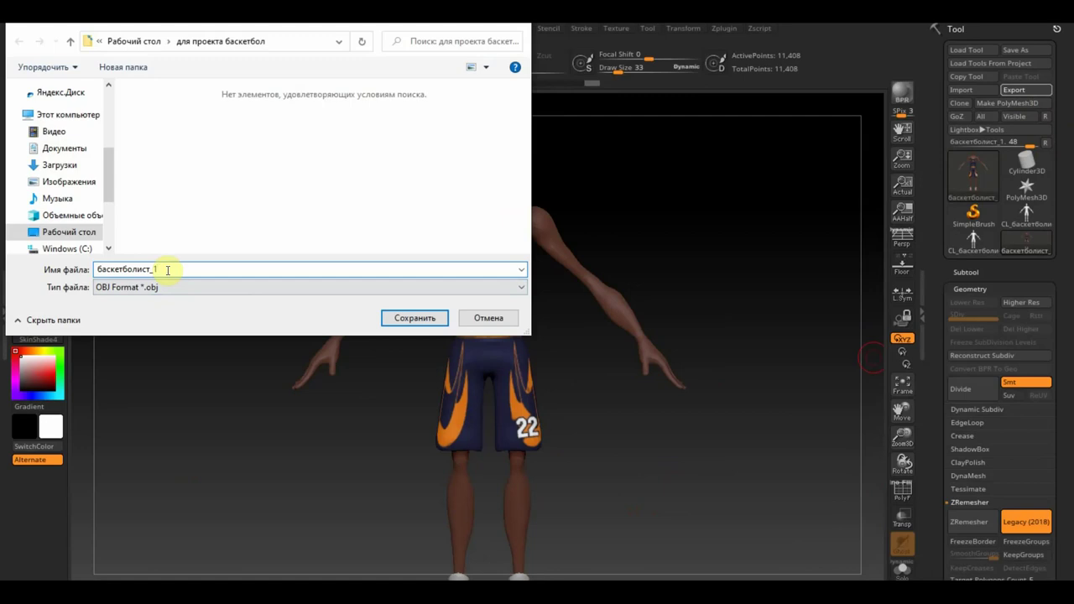
{"action": "key", "text": "BackSpace"}
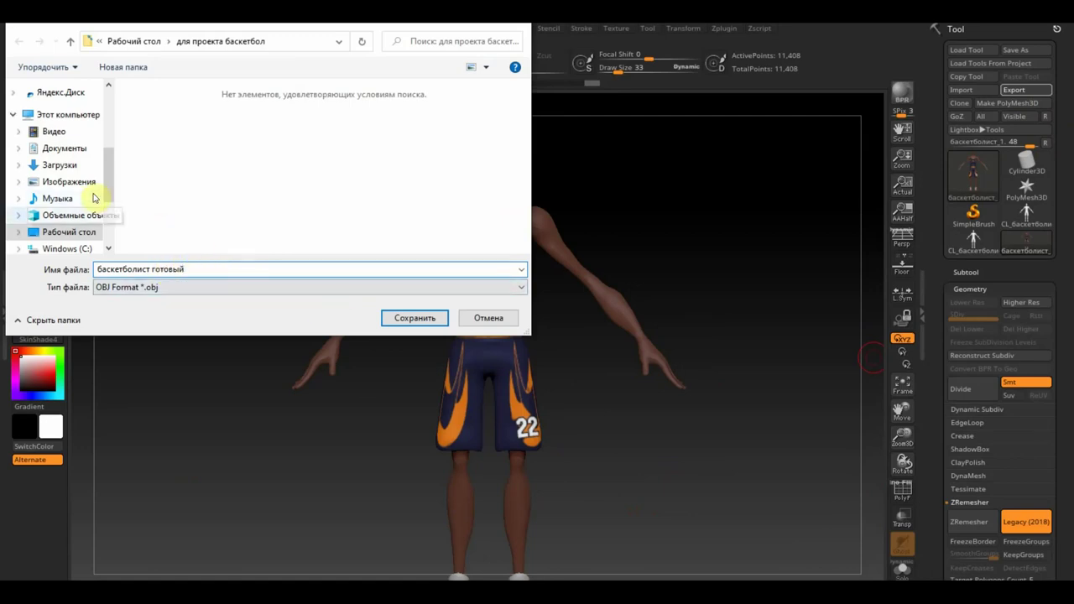
{"action": "left_click", "coordinate": [411, 316]}
Step: Rotate and zoom out to view the whole finished player down to its feet
{"action": "scroll", "coordinate": [1065, 425], "scroll_direction": "down", "scroll_amount": 2}
{"action": "scroll", "coordinate": [1062, 411], "scroll_direction": "down", "scroll_amount": 2}
{"action": "scroll", "coordinate": [1063, 361], "scroll_direction": "down", "scroll_amount": 3}
{"action": "mouse_move", "coordinate": [1048, 475]}
{"action": "left_mouse_down"}
{"action": "mouse_move", "coordinate": [1038, 381]}
{"action": "mouse_move", "coordinate": [1056, 483]}
{"action": "left_mouse_up"}
{"action": "mouse_move", "coordinate": [752, 447]}
{"action": "left_mouse_down"}
{"action": "mouse_move", "coordinate": [730, 444]}
{"action": "mouse_move", "coordinate": [717, 419]}
{"action": "mouse_move", "coordinate": [736, 475]}
{"action": "mouse_move", "coordinate": [725, 469]}
{"action": "left_mouse_up"}
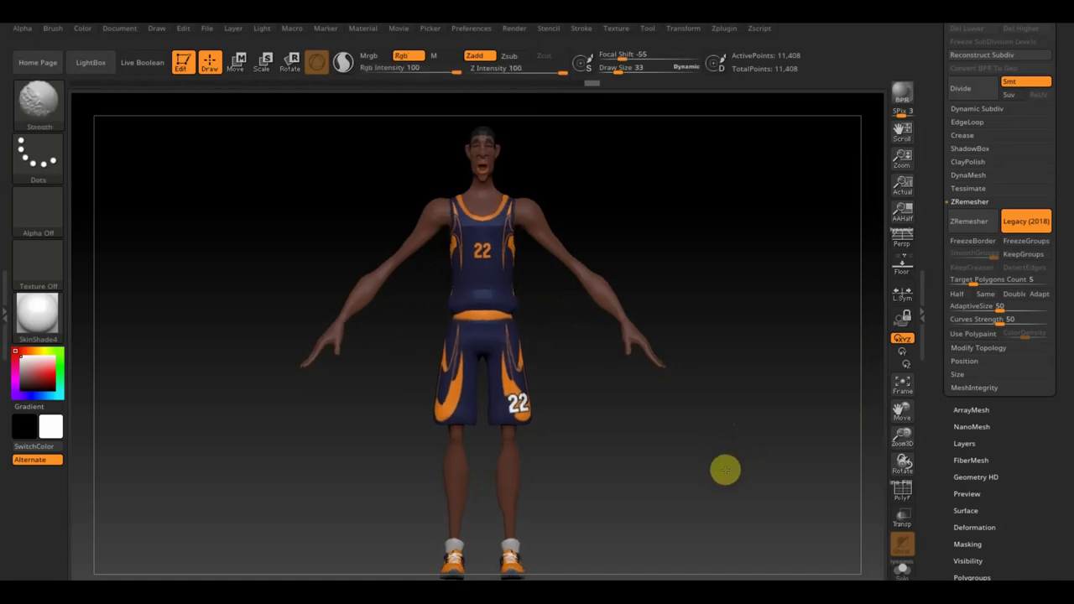
{"action": "left_click_drag", "start_coordinate": [716, 487], "coordinate": [716, 478], "text": "alt"}
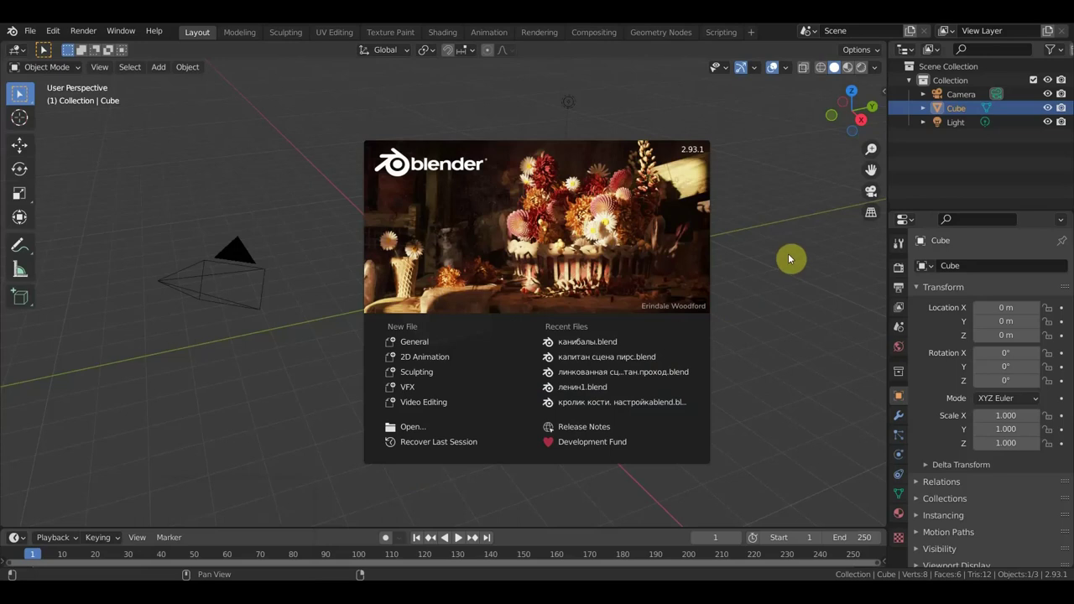
Step: Dismiss the Blender splash, delete the default cube and switch to front view
{"action": "left_click", "coordinate": [788, 254]}
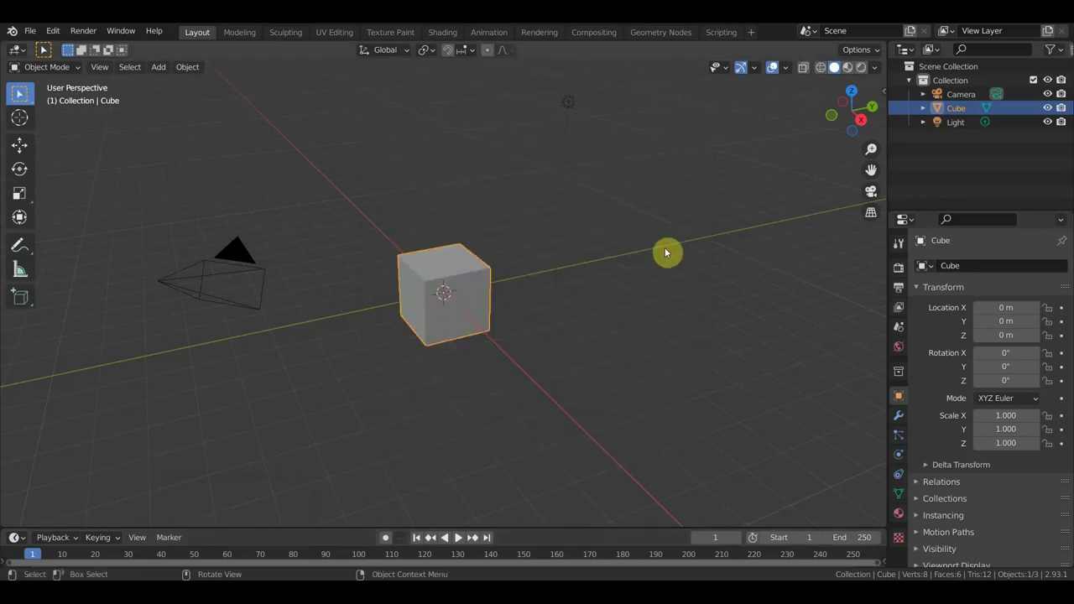
{"action": "key", "text": "Delete"}
{"action": "key", "text": "KP_1"}
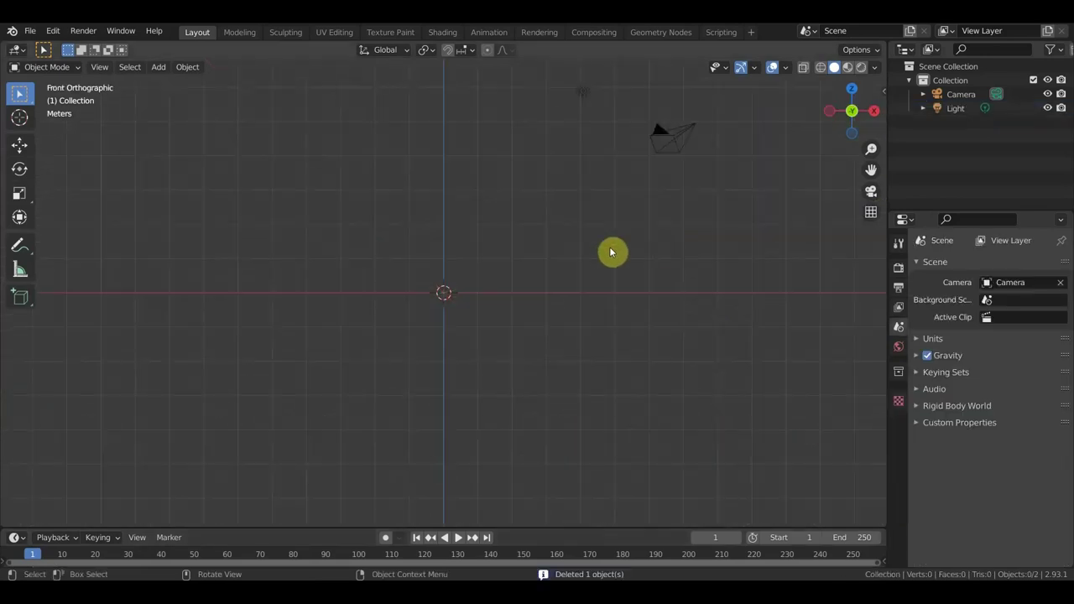
Step: Import баскетболист готовый.OBJ from the basketball project folder on the Desktop
{"action": "left_click", "coordinate": [29, 30]}
{"action": "mouse_move", "coordinate": [52, 219]}
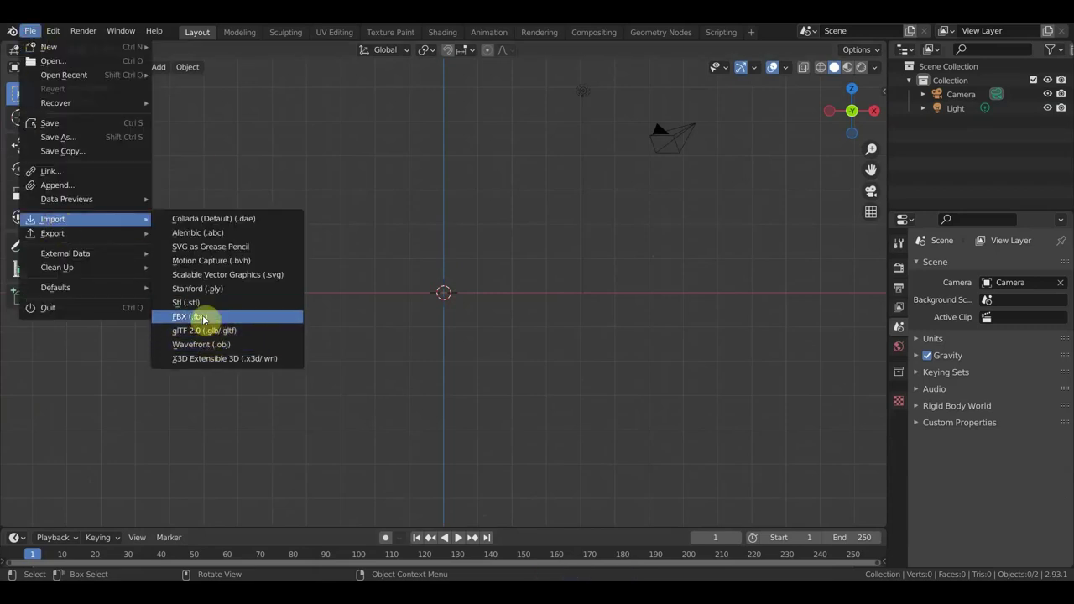
{"action": "left_click", "coordinate": [212, 345]}
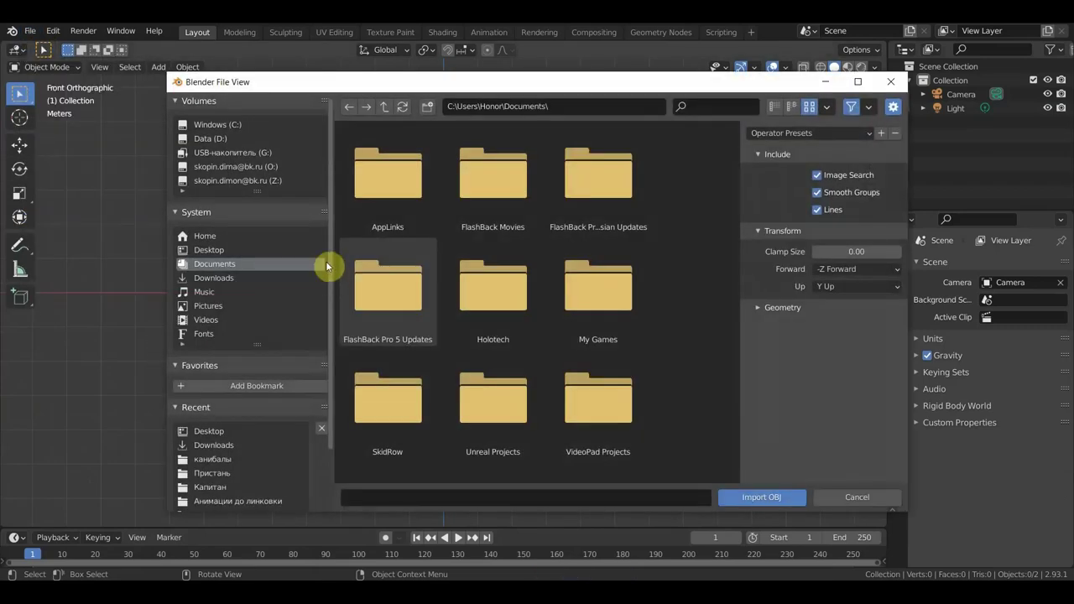
{"action": "left_click", "coordinate": [222, 252]}
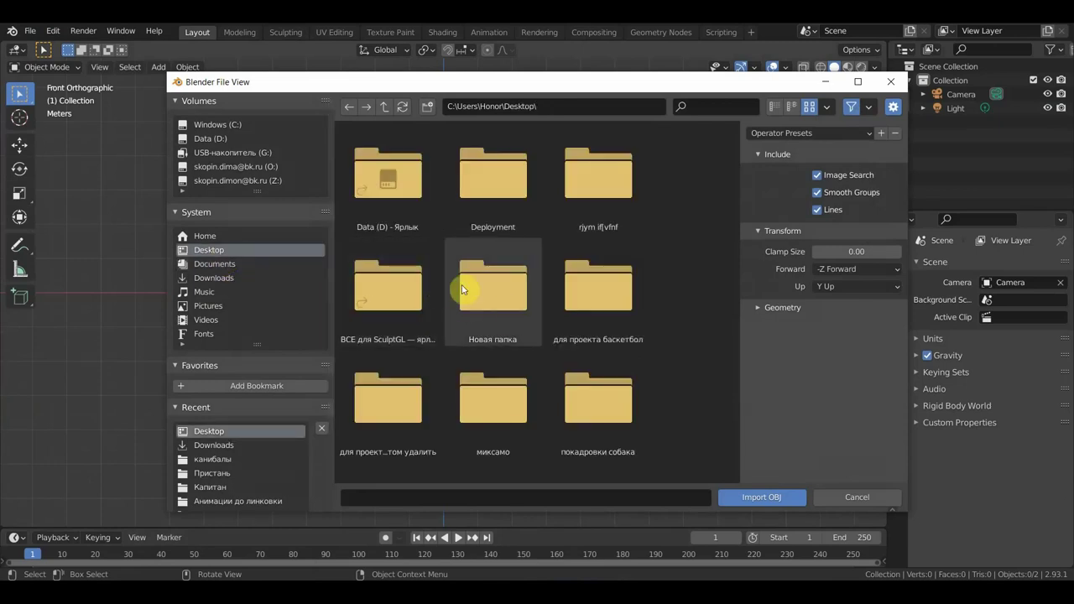
{"action": "double_click", "coordinate": [594, 322]}
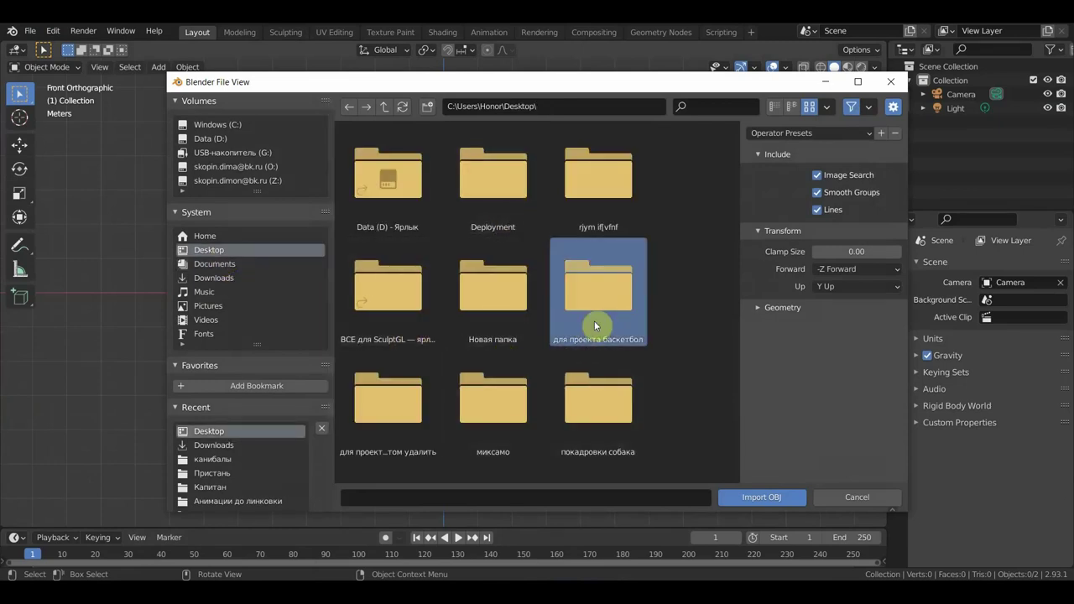
{"action": "left_click", "coordinate": [502, 208]}
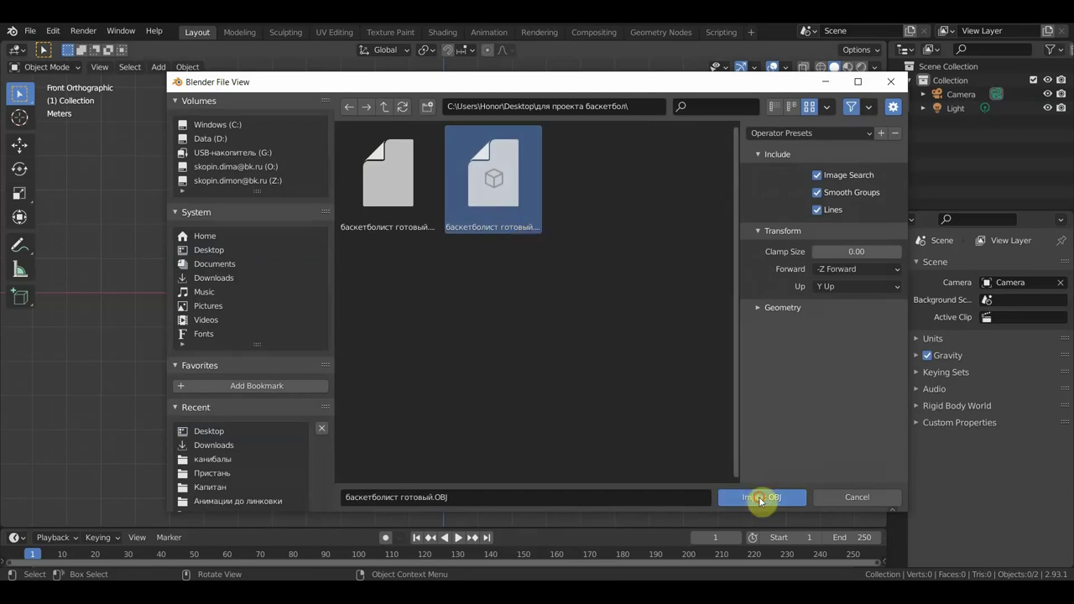
{"action": "left_click", "coordinate": [758, 496]}
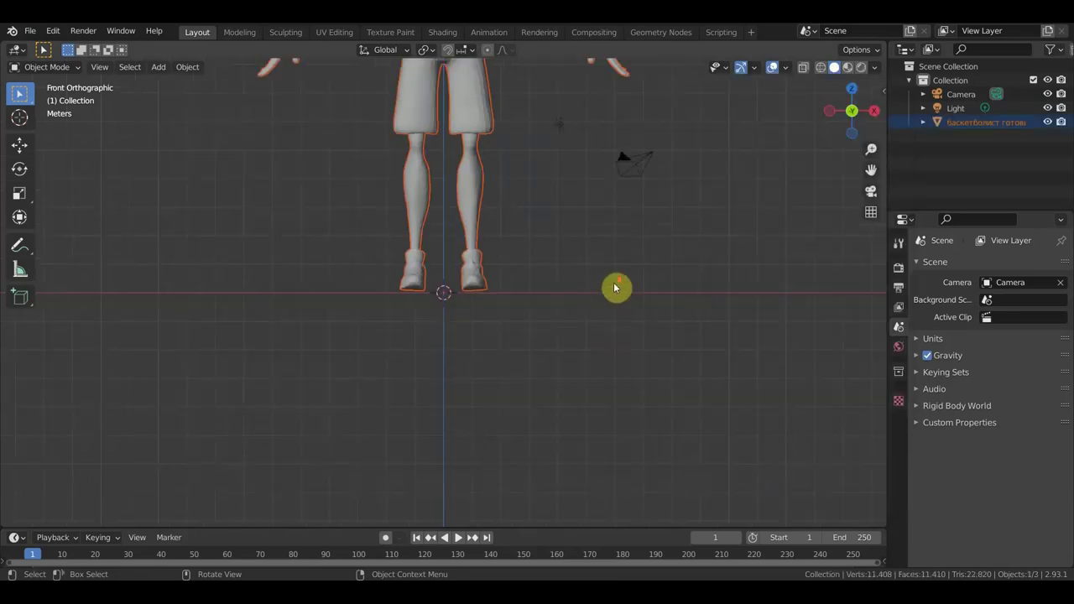
Step: Frame and orbit the imported textured player to inspect its head and torso
{"action": "scroll", "coordinate": [608, 291], "scroll_direction": "down", "scroll_amount": 4}
{"action": "middle_click_drag", "start_coordinate": [607, 294], "coordinate": [611, 412], "text": "shift"}
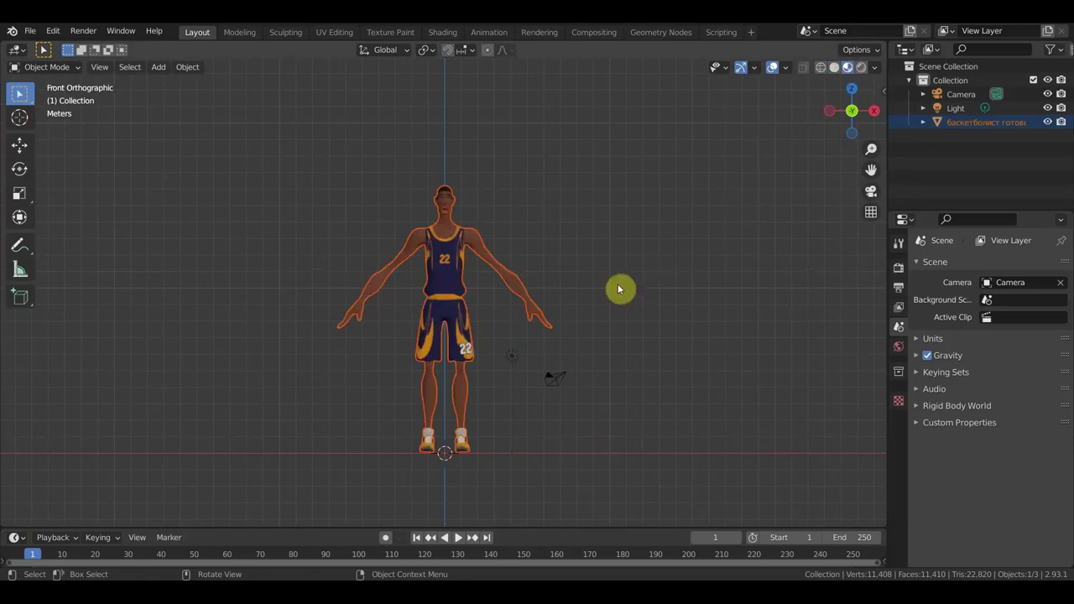
{"action": "scroll", "coordinate": [575, 300], "scroll_direction": "up", "scroll_amount": 3}
{"action": "scroll", "coordinate": [576, 301], "scroll_direction": "up", "scroll_amount": 2}
{"action": "scroll", "coordinate": [576, 300], "scroll_direction": "down", "scroll_amount": 3}
{"action": "mouse_move", "coordinate": [576, 302]}
{"action": "middle_mouse_down"}
{"action": "mouse_move", "coordinate": [624, 322]}
{"action": "mouse_move", "coordinate": [596, 319]}
{"action": "mouse_move", "coordinate": [609, 282]}
{"action": "mouse_move", "coordinate": [638, 508]}
{"action": "mouse_move", "coordinate": [662, 425]}
{"action": "mouse_move", "coordinate": [654, 372]}
{"action": "mouse_move", "coordinate": [578, 324]}
{"action": "mouse_move", "coordinate": [643, 280]}
{"action": "mouse_move", "coordinate": [696, 486]}
{"action": "mouse_move", "coordinate": [667, 457]}
{"action": "middle_mouse_up"}
{"action": "scroll", "coordinate": [571, 315], "scroll_direction": "up", "scroll_amount": 4}
{"action": "middle_click_drag", "start_coordinate": [553, 258], "coordinate": [621, 459], "text": "shift"}
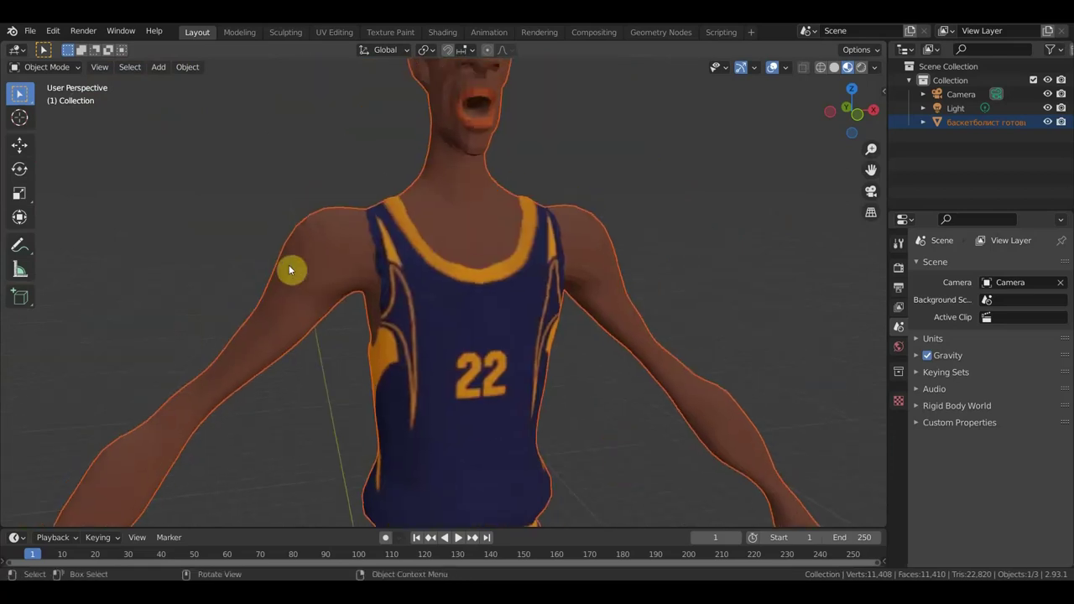
Step: Select the player model and apply Shade Smooth
{"action": "right_click", "coordinate": [330, 269]}
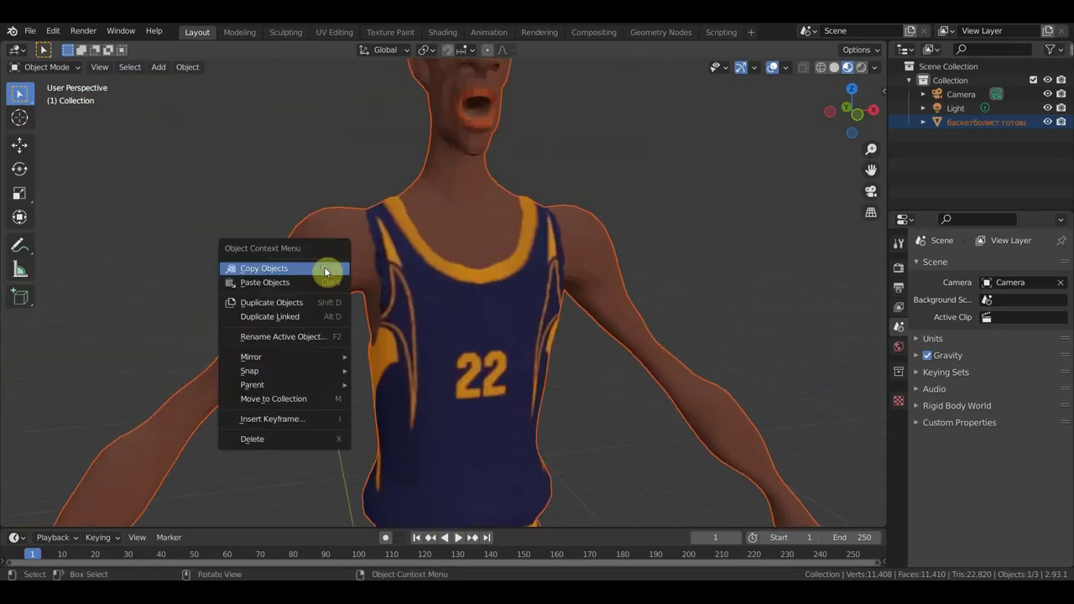
{"action": "left_click", "coordinate": [455, 227]}
{"action": "right_click", "coordinate": [454, 227]}
{"action": "left_click", "coordinate": [409, 227]}
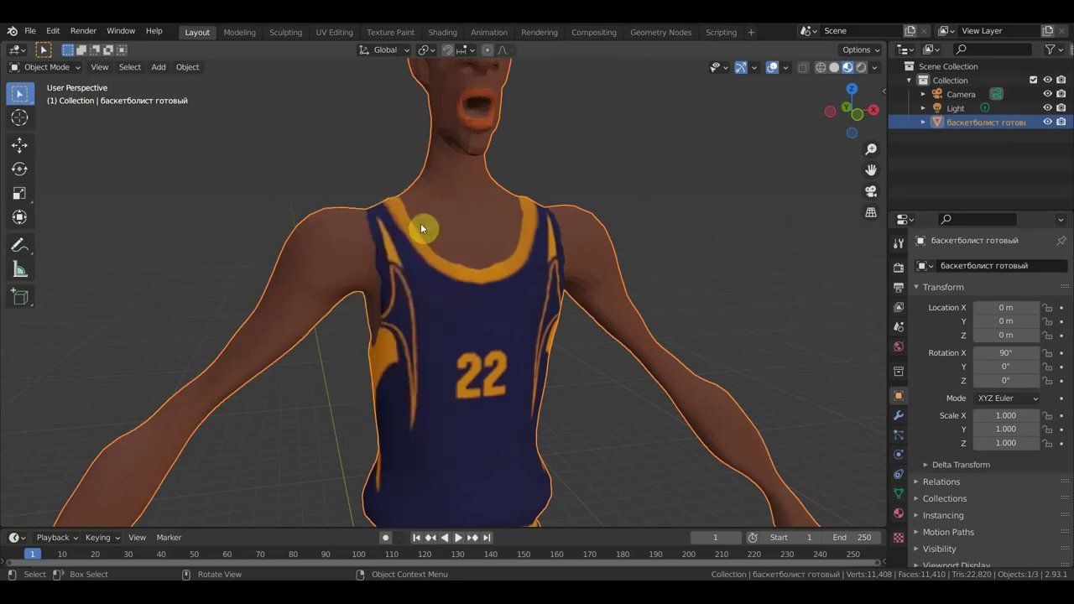
Step: Orbit to view both shoes, then return to front view framing the whole figure
{"action": "scroll", "coordinate": [690, 265], "scroll_direction": "down", "scroll_amount": 2}
{"action": "mouse_move", "coordinate": [688, 215]}
{"action": "middle_mouse_down"}
{"action": "mouse_move", "coordinate": [599, 355]}
{"action": "mouse_move", "coordinate": [587, 295]}
{"action": "mouse_move", "coordinate": [678, 328]}
{"action": "mouse_move", "coordinate": [698, 290]}
{"action": "mouse_move", "coordinate": [700, 171]}
{"action": "middle_mouse_up"}
{"action": "scroll", "coordinate": [648, 259], "scroll_direction": "up", "scroll_amount": 5}
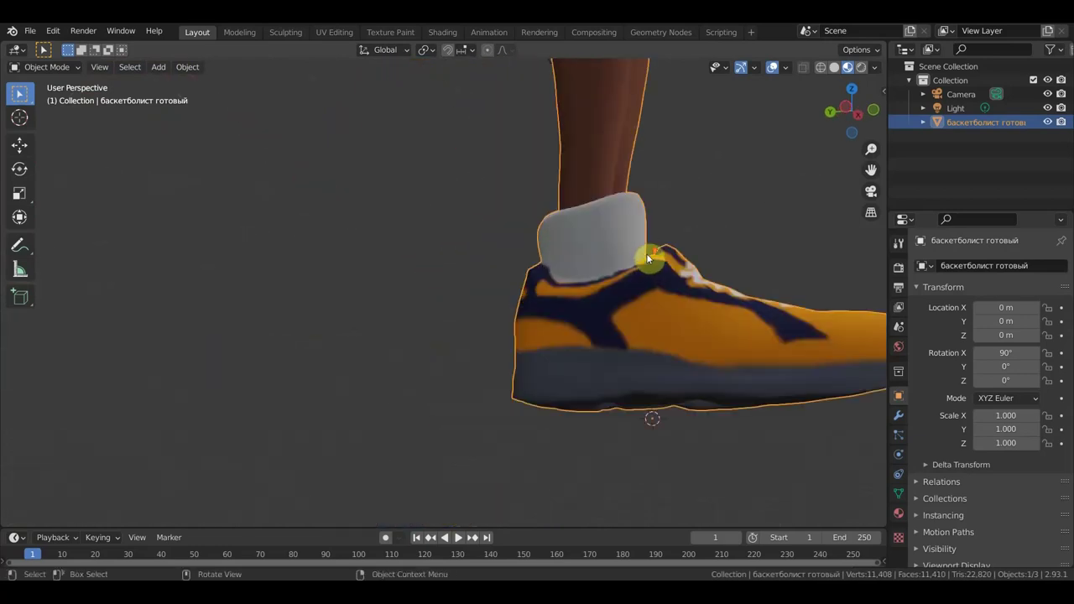
{"action": "mouse_move", "coordinate": [715, 228]}
{"action": "middle_mouse_down"}
{"action": "mouse_move", "coordinate": [630, 244]}
{"action": "mouse_move", "coordinate": [504, 243]}
{"action": "middle_mouse_up"}
{"action": "key", "text": "KP_1"}
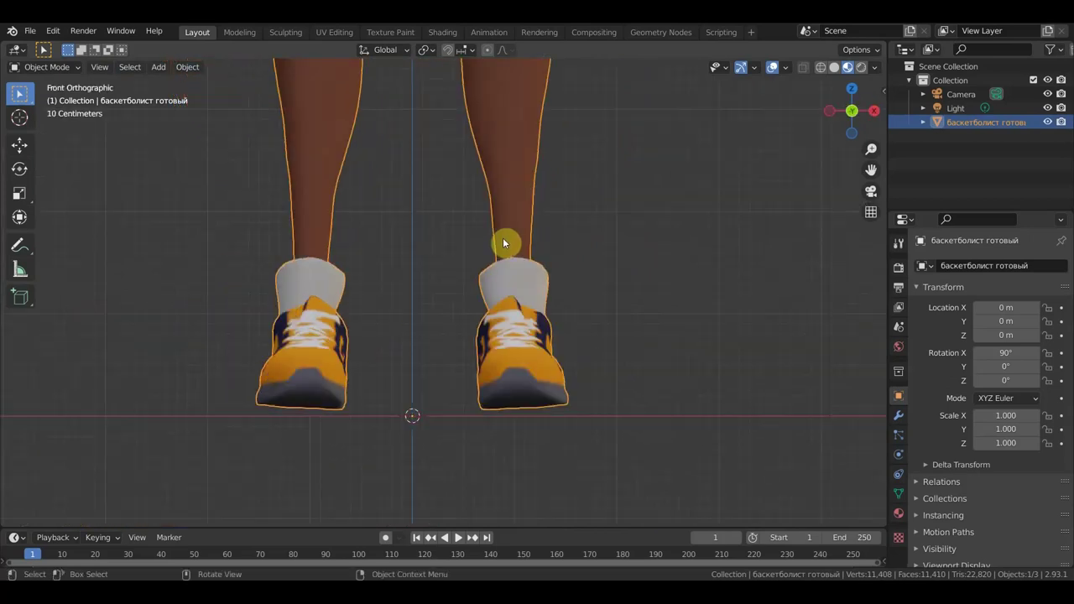
{"action": "scroll", "coordinate": [647, 312], "scroll_direction": "down", "scroll_amount": 2}
{"action": "scroll", "coordinate": [604, 234], "scroll_direction": "down", "scroll_amount": 1}
{"action": "middle_click_drag", "start_coordinate": [604, 235], "coordinate": [600, 446], "text": "shift"}
{"action": "scroll", "coordinate": [578, 350], "scroll_direction": "down", "scroll_amount": 1}
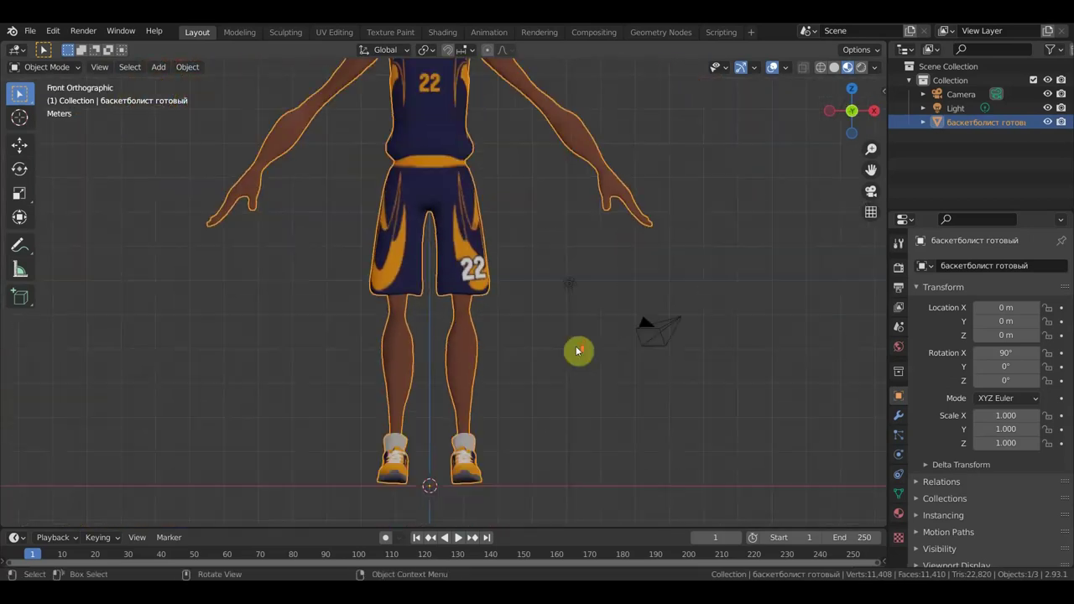
{"action": "scroll", "coordinate": [556, 347], "scroll_direction": "down", "scroll_amount": 1}
{"action": "middle_click_drag", "start_coordinate": [556, 347], "coordinate": [557, 448], "text": "shift"}
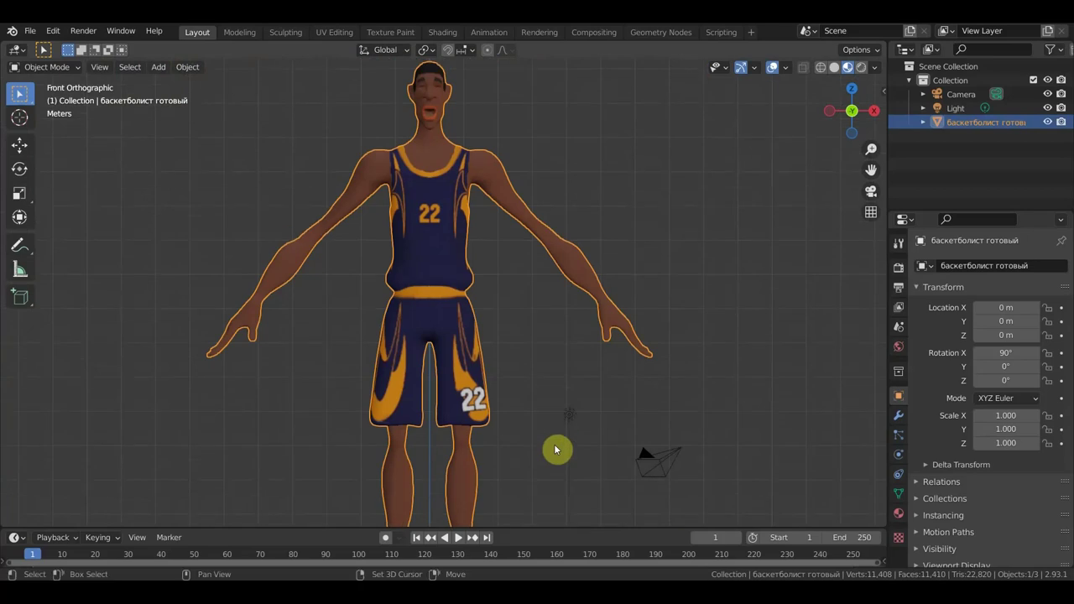
Step: Switch to wireframe shading and inspect the head and neck mesh in perspective
{"action": "left_click", "coordinate": [820, 67]}
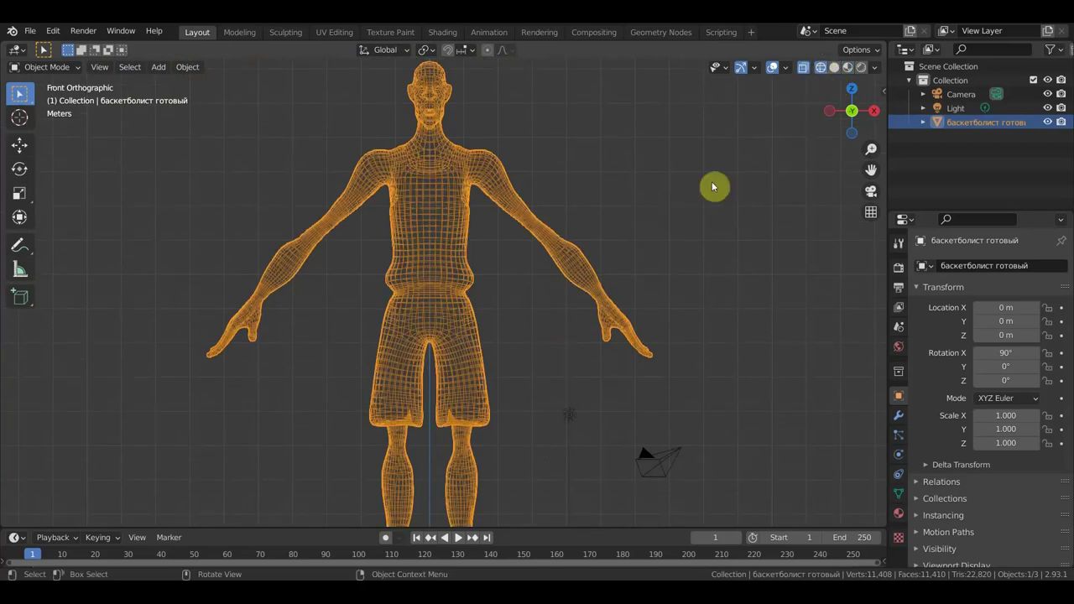
{"action": "scroll", "coordinate": [713, 185], "scroll_direction": "up", "scroll_amount": 3}
{"action": "scroll", "coordinate": [575, 257], "scroll_direction": "up", "scroll_amount": 2}
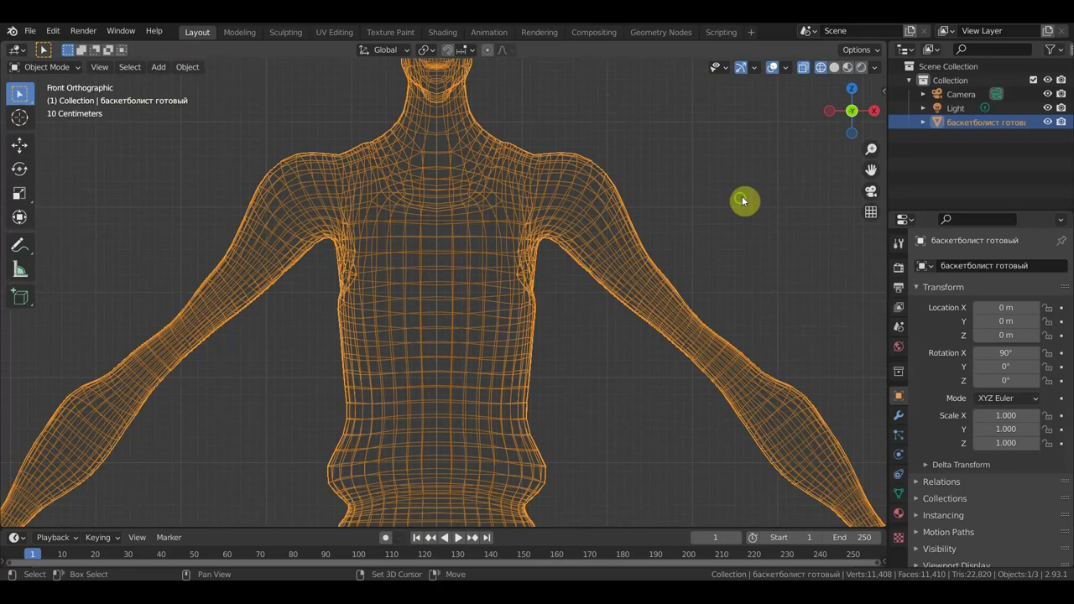
{"action": "middle_click_drag", "start_coordinate": [746, 201], "coordinate": [731, 427], "text": "shift"}
{"action": "scroll", "coordinate": [730, 427], "scroll_direction": "up", "scroll_amount": 1}
{"action": "scroll", "coordinate": [647, 417], "scroll_direction": "up", "scroll_amount": 2}
{"action": "mouse_move", "coordinate": [659, 387]}
{"action": "middle_mouse_down"}
{"action": "mouse_move", "coordinate": [750, 405]}
{"action": "mouse_move", "coordinate": [616, 400]}
{"action": "middle_mouse_up"}
Step: Return to front view and frame the whole 11,408-vertex wireframe figure
{"action": "key", "text": "KP_1"}
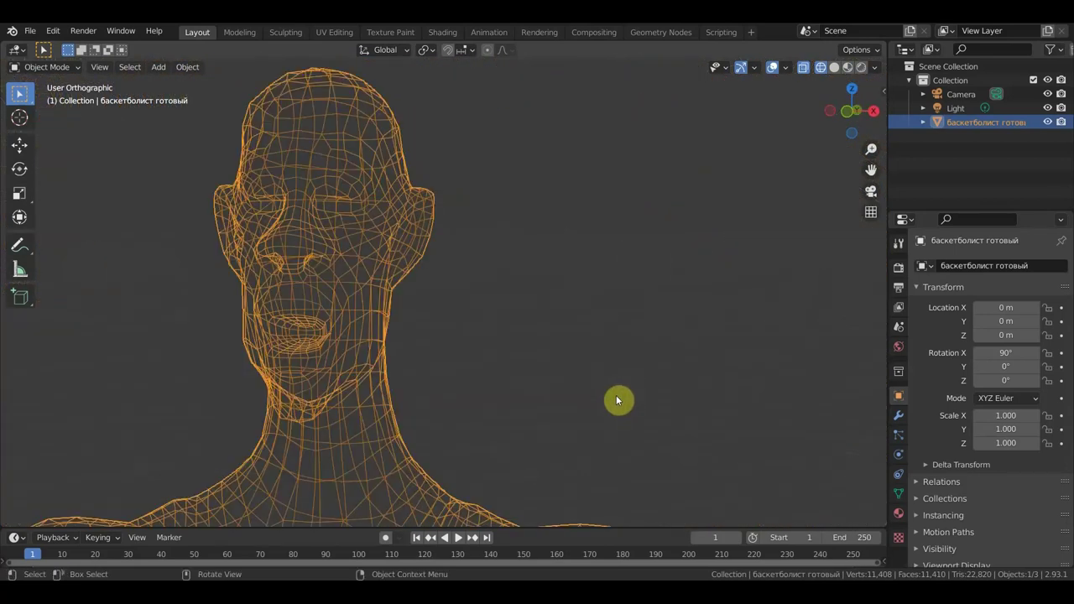
{"action": "scroll", "coordinate": [649, 382], "scroll_direction": "down", "scroll_amount": 4}
{"action": "scroll", "coordinate": [649, 384], "scroll_direction": "down", "scroll_amount": 3}
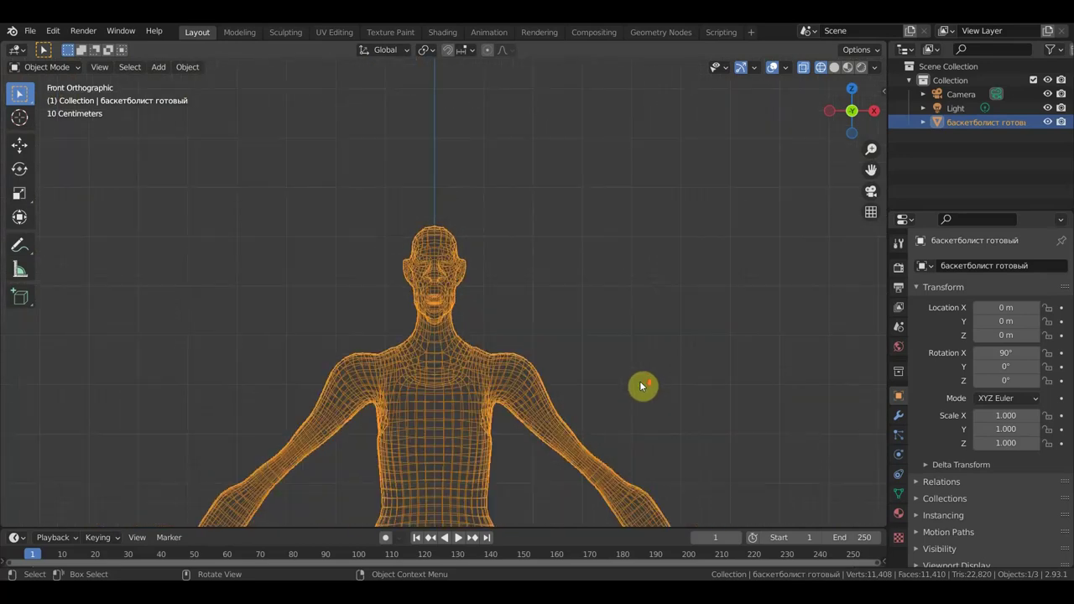
{"action": "scroll", "coordinate": [652, 288], "scroll_direction": "down", "scroll_amount": 2}
{"action": "mouse_move", "coordinate": [643, 257]}
{"action": "middle_mouse_down", "text": "shift"}
{"action": "mouse_move", "coordinate": [629, 179]}
{"action": "mouse_move", "coordinate": [662, 232]}
{"action": "middle_mouse_up", "text": "shift"}
{"action": "scroll", "coordinate": [629, 192], "scroll_direction": "up", "scroll_amount": 1}
{"action": "scroll", "coordinate": [629, 204], "scroll_direction": "up", "scroll_amount": 1}
{"action": "scroll", "coordinate": [628, 204], "scroll_direction": "down", "scroll_amount": 1}
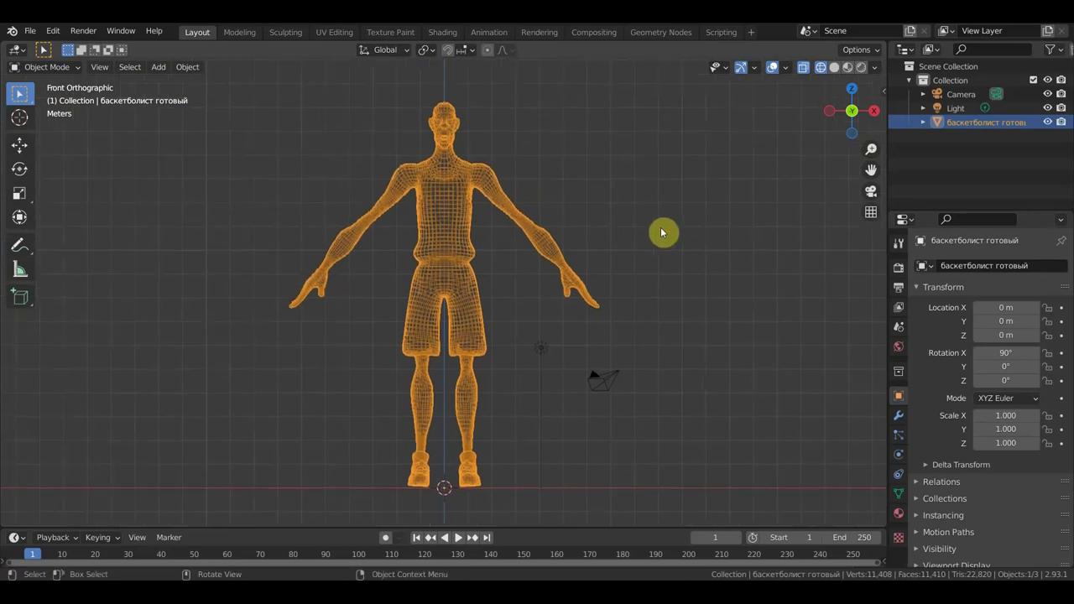